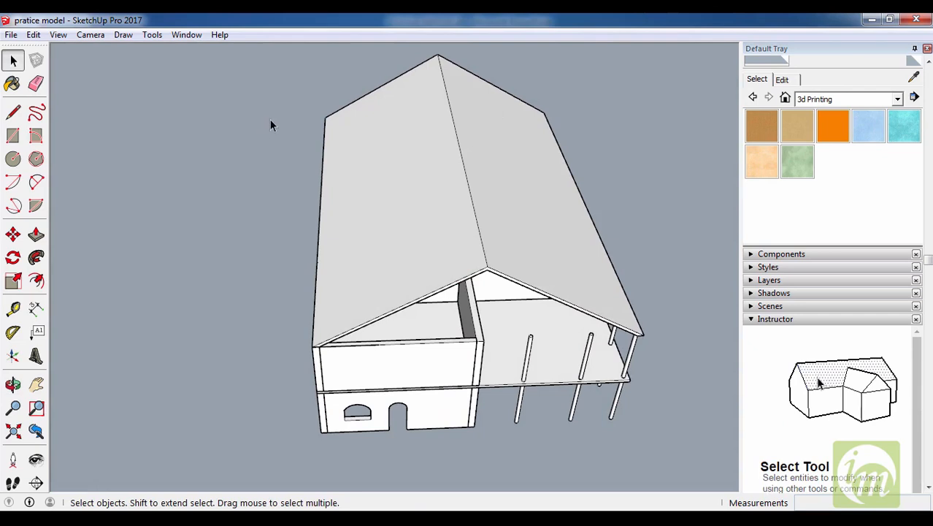
Turn off the Materials panel in the Default Tray and turn it back on.
{"action": "scroll", "coordinate": [484, 225], "scroll_direction": "down", "scroll_amount": 2}
{"action": "left_click", "coordinate": [188, 35]}
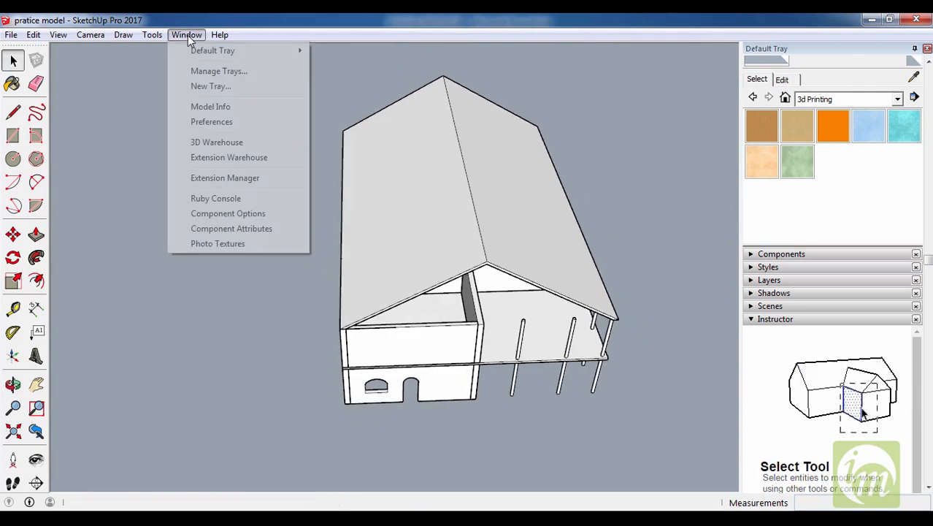
{"action": "mouse_move", "coordinate": [200, 55]}
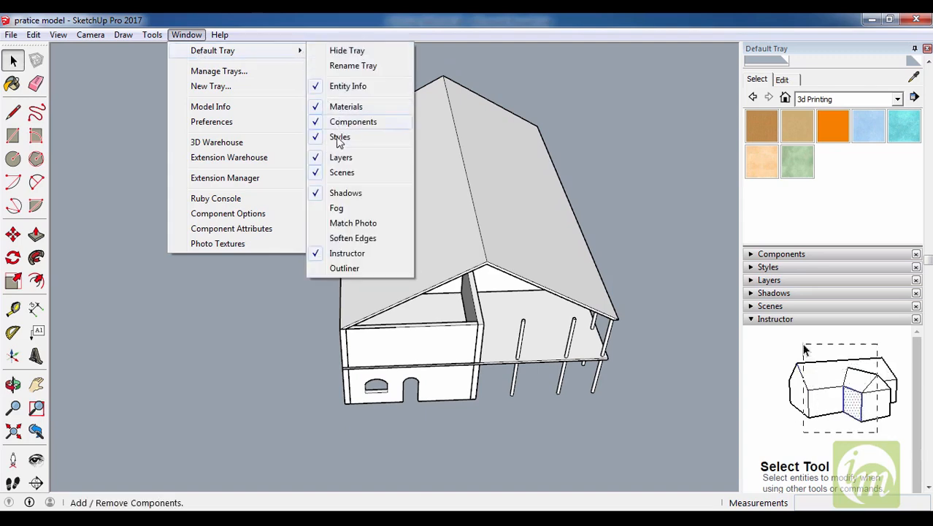
{"action": "left_click", "coordinate": [315, 108]}
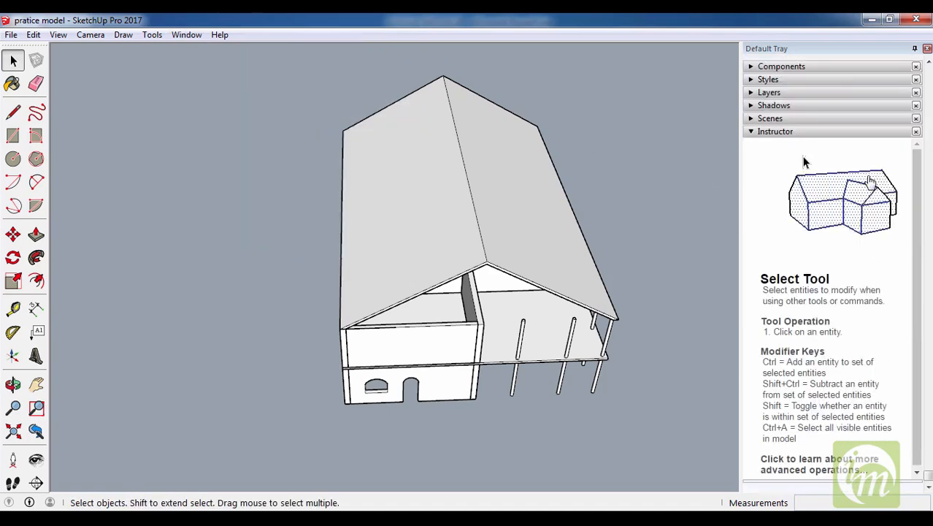
{"action": "left_click", "coordinate": [186, 35]}
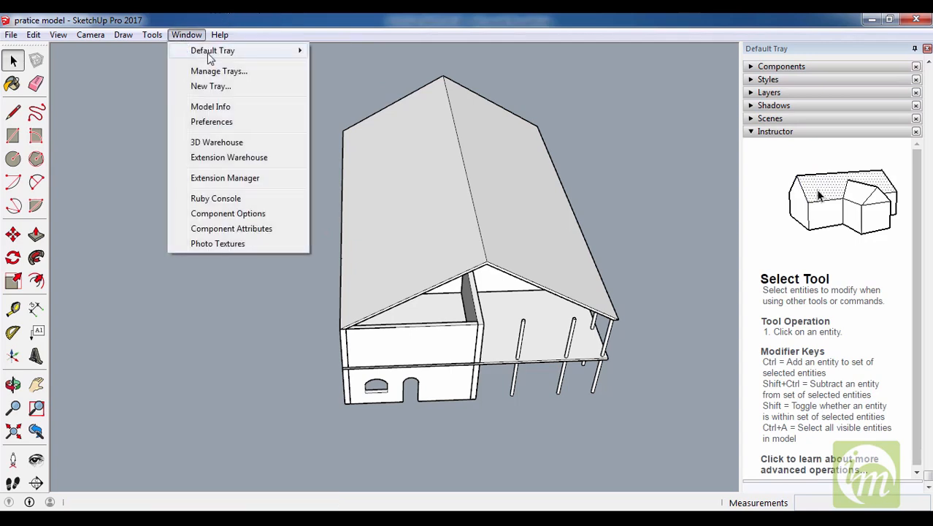
{"action": "left_click", "coordinate": [317, 111]}
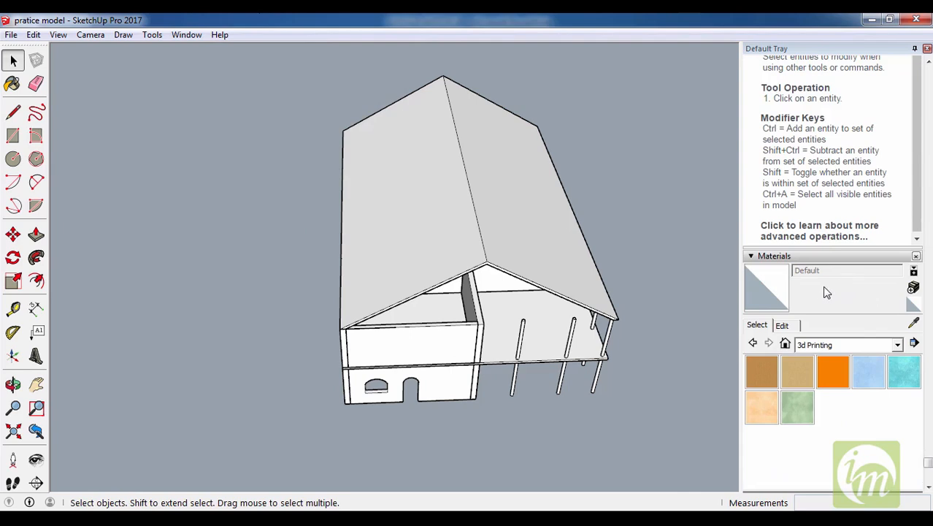
{"action": "scroll", "coordinate": [789, 299], "scroll_direction": "down", "scroll_amount": 1}
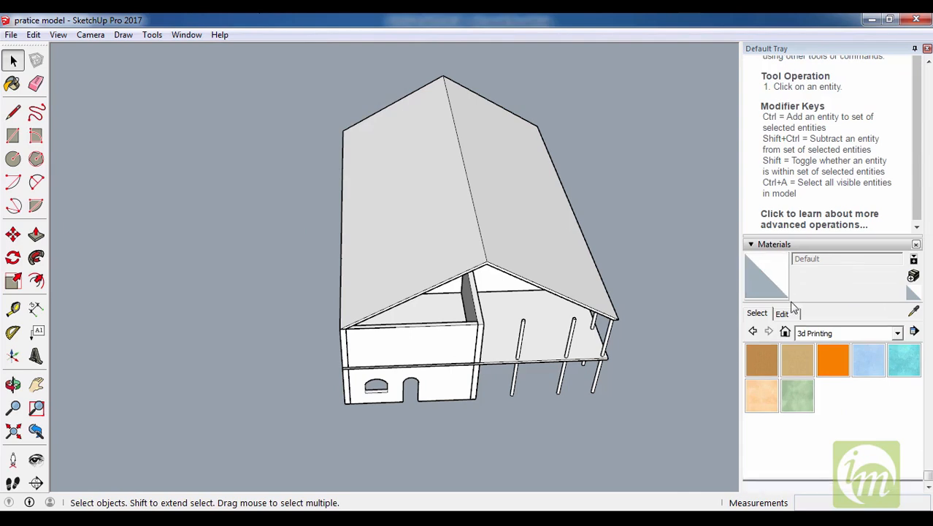
Open the Asphalt and Concrete material collection and try the Default material for painting.
{"action": "left_click", "coordinate": [831, 334]}
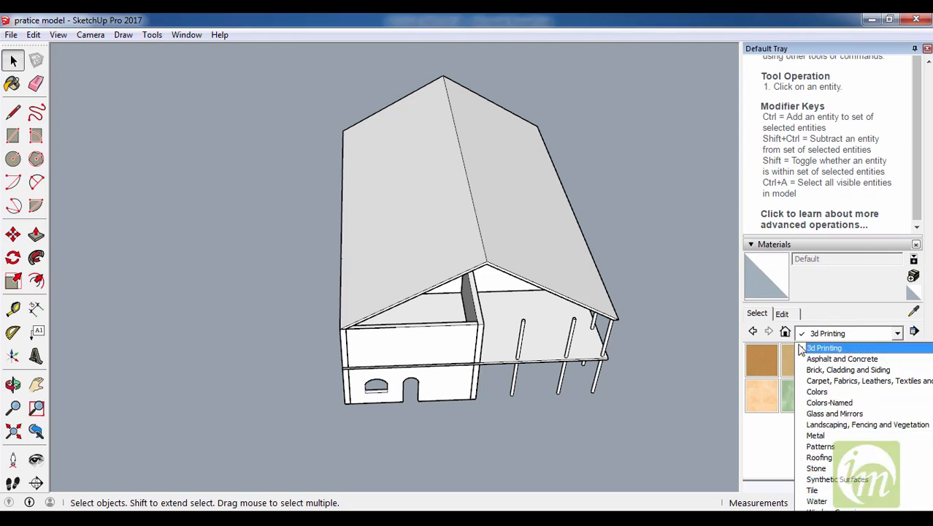
{"action": "left_click", "coordinate": [614, 312]}
{"action": "scroll", "coordinate": [432, 371], "scroll_direction": "up", "scroll_amount": 2}
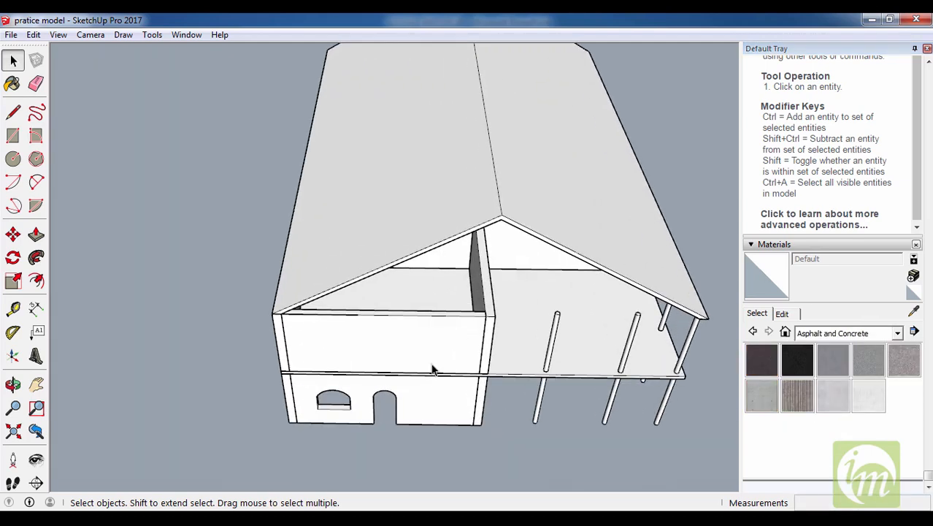
{"action": "left_click", "coordinate": [756, 277]}
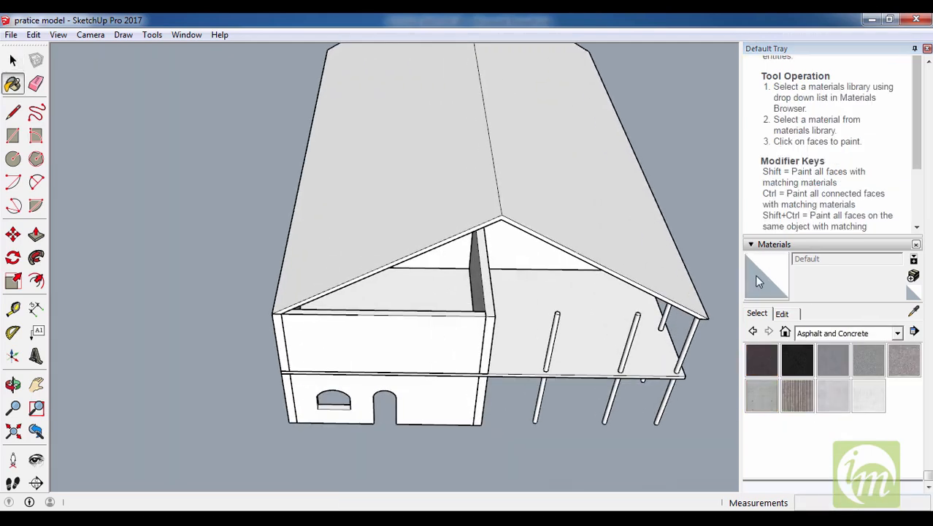
{"action": "key", "text": "space"}
Explode the upper-floor component of the gabled house.
{"action": "left_click", "coordinate": [459, 302]}
{"action": "scroll", "coordinate": [446, 306], "scroll_direction": "down", "scroll_amount": 3}
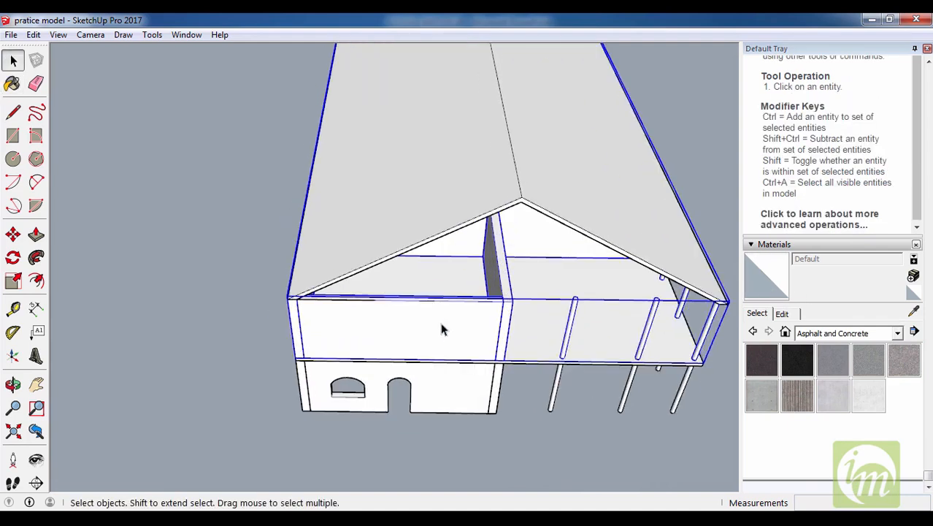
{"action": "right_click", "coordinate": [436, 308]}
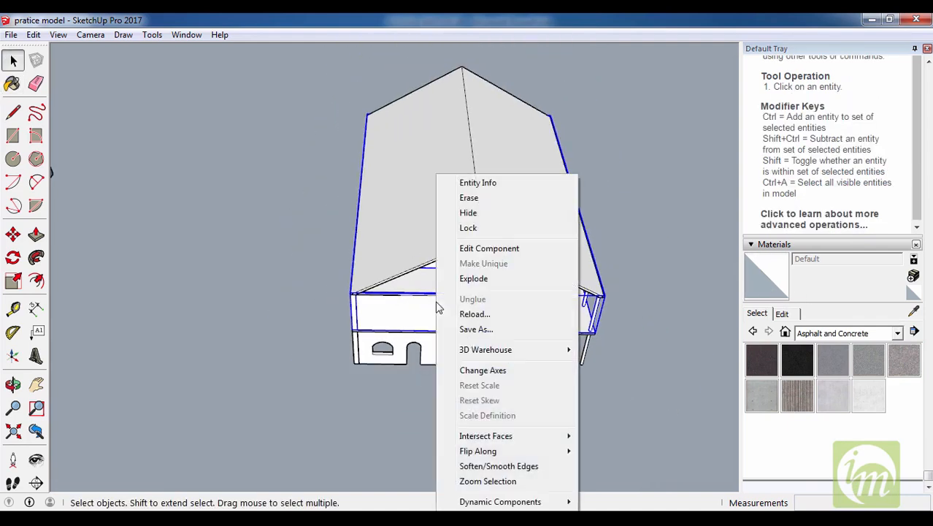
{"action": "left_click", "coordinate": [478, 278]}
{"action": "scroll", "coordinate": [453, 340], "scroll_direction": "up", "scroll_amount": 3}
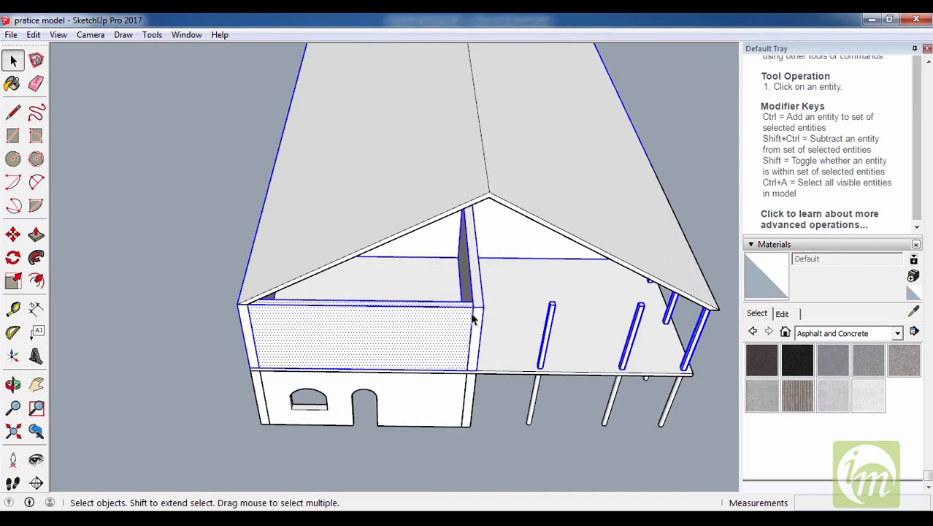
Select the short upper-floor side wall beside the open terrace with the columns.
{"action": "left_click", "coordinate": [473, 318]}
{"action": "scroll", "coordinate": [492, 287], "scroll_direction": "down", "scroll_amount": 2}
{"action": "mouse_move", "coordinate": [492, 288]}
{"action": "middle_mouse_down"}
{"action": "mouse_move", "coordinate": [395, 265]}
{"action": "mouse_move", "coordinate": [396, 225]}
{"action": "middle_mouse_up"}
{"action": "scroll", "coordinate": [458, 315], "scroll_direction": "up", "scroll_amount": 3}
{"action": "scroll", "coordinate": [431, 263], "scroll_direction": "down", "scroll_amount": 2}
{"action": "scroll", "coordinate": [354, 271], "scroll_direction": "up", "scroll_amount": 2}
{"action": "scroll", "coordinate": [414, 257], "scroll_direction": "up", "scroll_amount": 3}
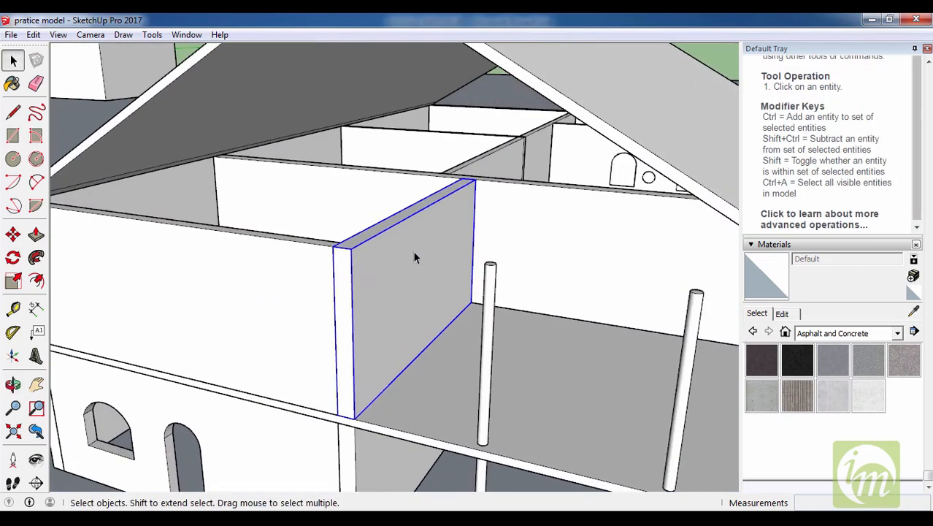
{"action": "scroll", "coordinate": [376, 257], "scroll_direction": "down", "scroll_amount": 2}
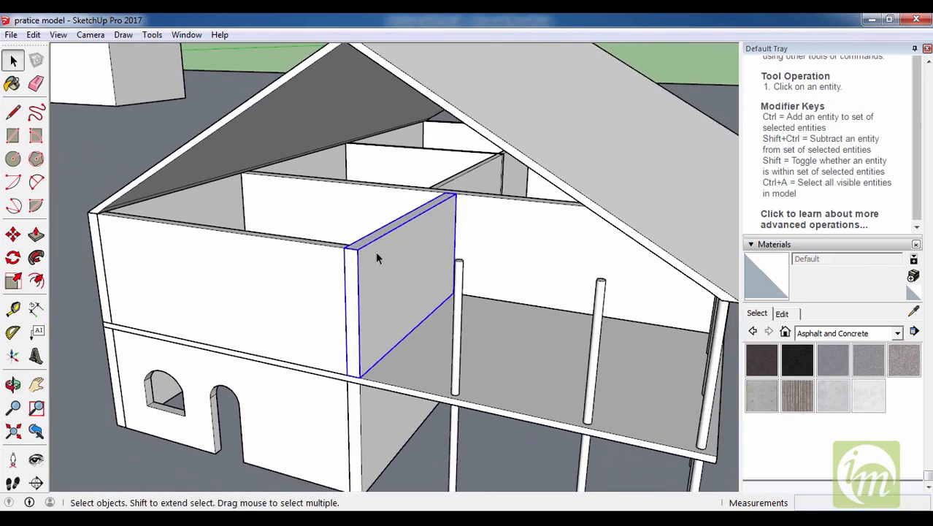
Sample the material of the selected upper-floor side wall.
{"action": "left_click", "coordinate": [914, 312]}
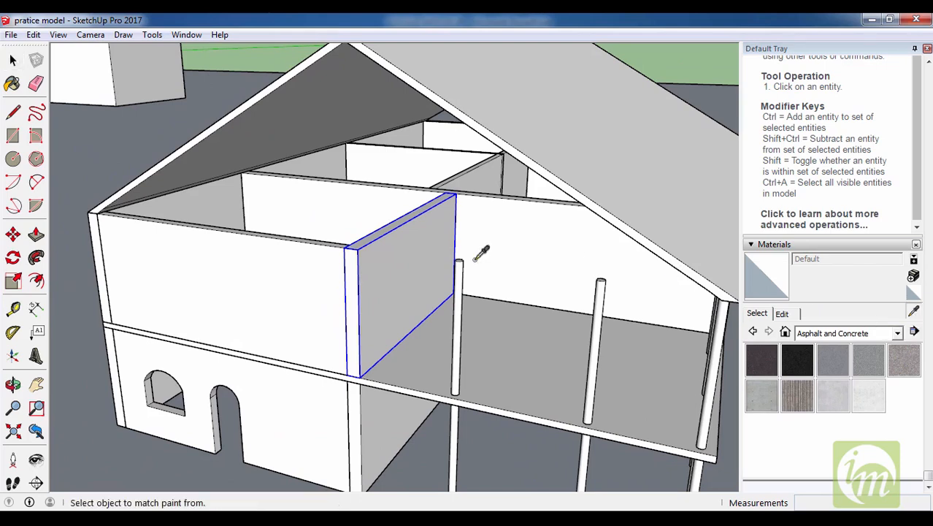
{"action": "left_click", "coordinate": [398, 269]}
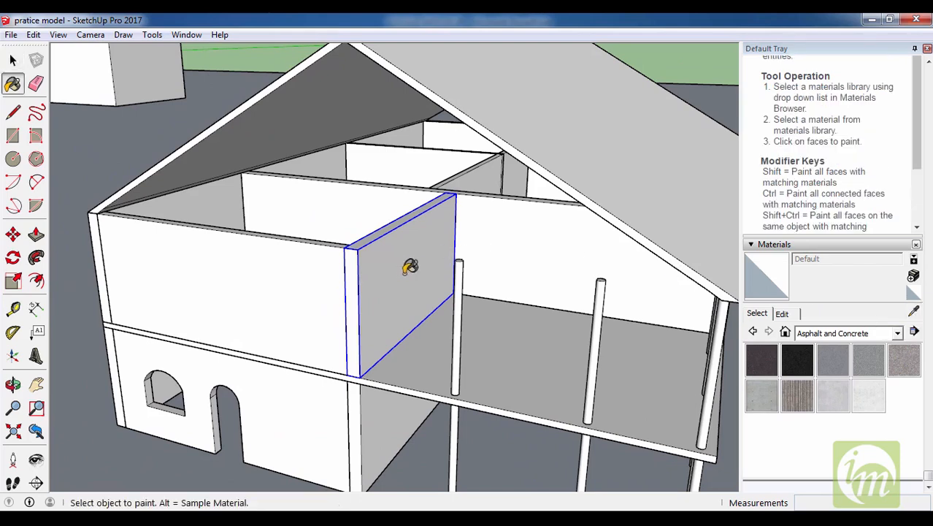
{"action": "scroll", "coordinate": [595, 267], "scroll_direction": "down", "scroll_amount": 5}
{"action": "scroll", "coordinate": [601, 269], "scroll_direction": "down", "scroll_amount": 2}
{"action": "key", "text": "space"}
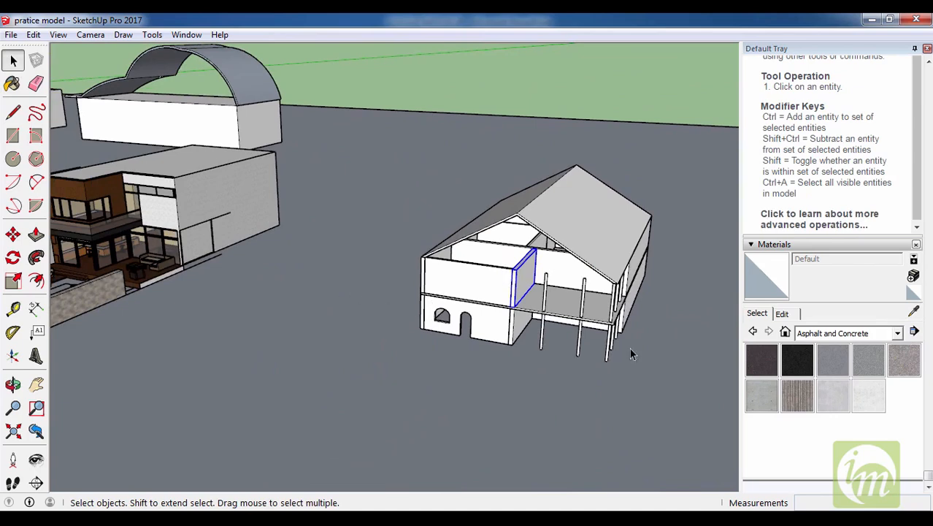
Sample the brown wood material from the upper wall of the neighbouring modern house.
{"action": "middle_click_drag", "start_coordinate": [631, 355], "coordinate": [95, 285]}
{"action": "scroll", "coordinate": [346, 188], "scroll_direction": "up", "scroll_amount": 8}
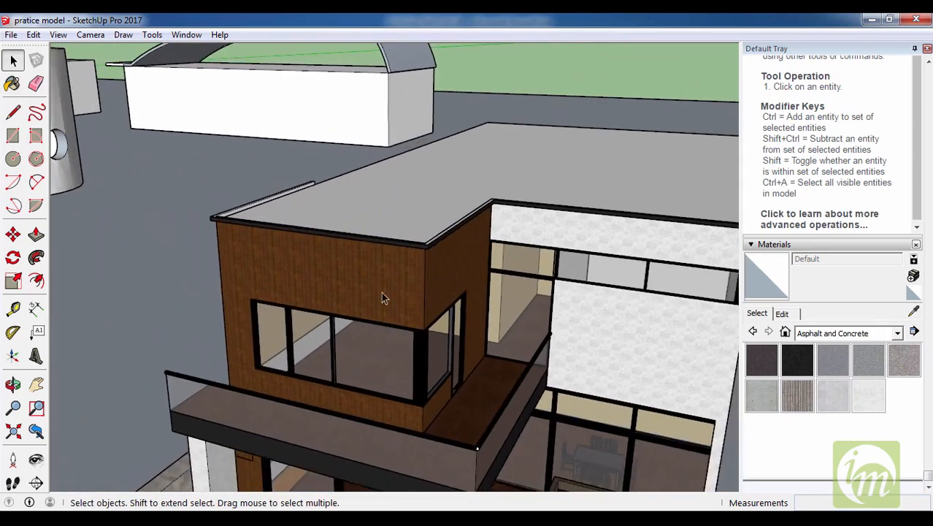
{"action": "scroll", "coordinate": [381, 292], "scroll_direction": "up", "scroll_amount": 3}
{"action": "left_click", "coordinate": [914, 312]}
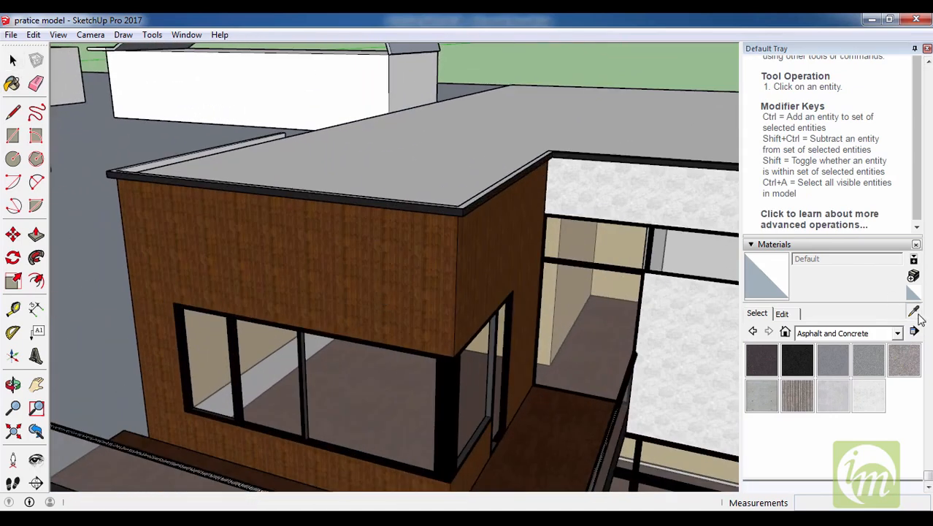
{"action": "left_click", "coordinate": [314, 227]}
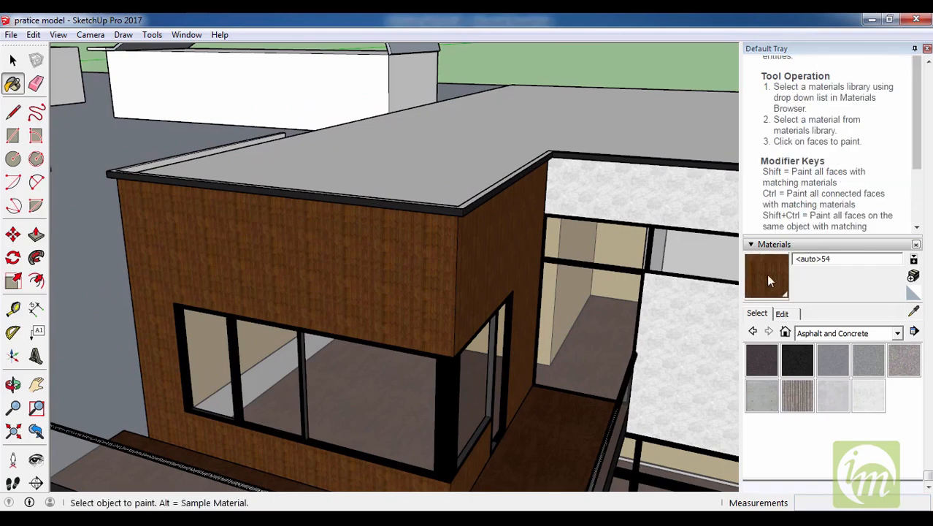
{"action": "scroll", "coordinate": [354, 273], "scroll_direction": "down", "scroll_amount": 12}
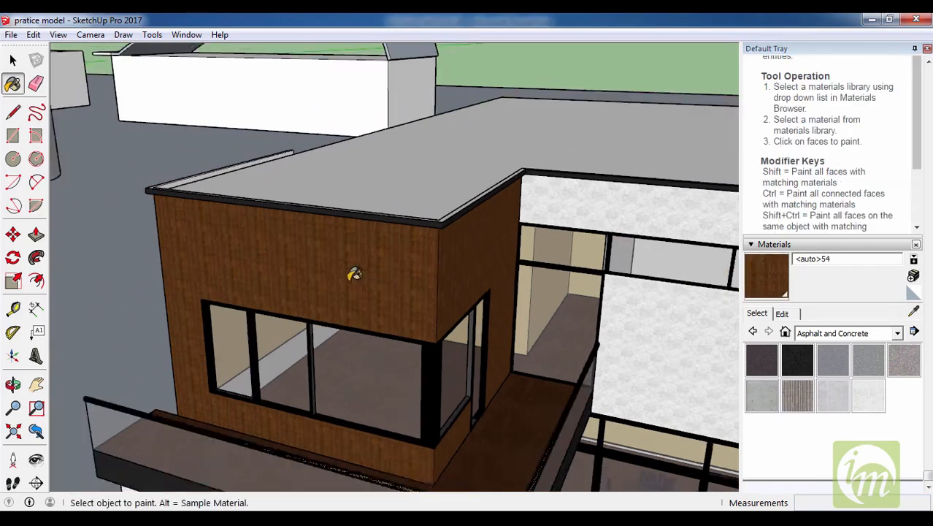
{"action": "key", "text": "space"}
{"action": "scroll", "coordinate": [640, 388], "scroll_direction": "up", "scroll_amount": 10}
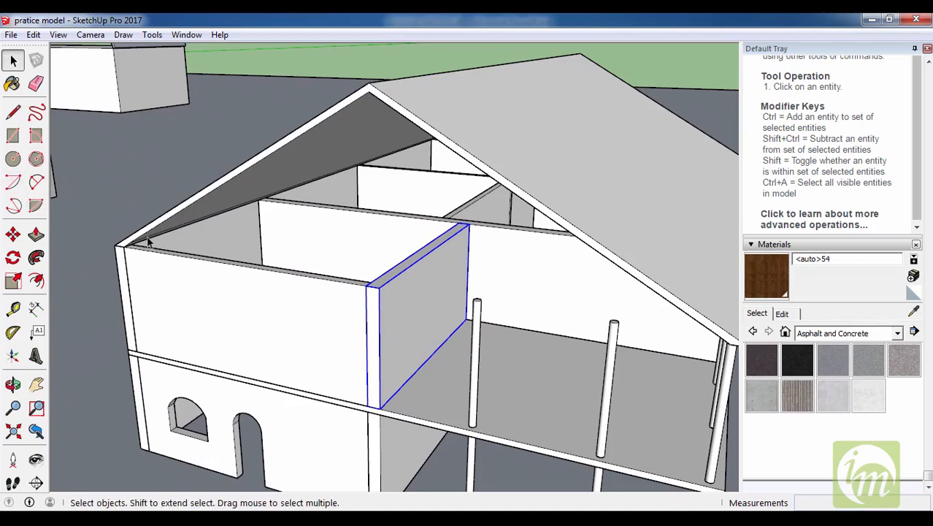
{"action": "key", "text": "b"}
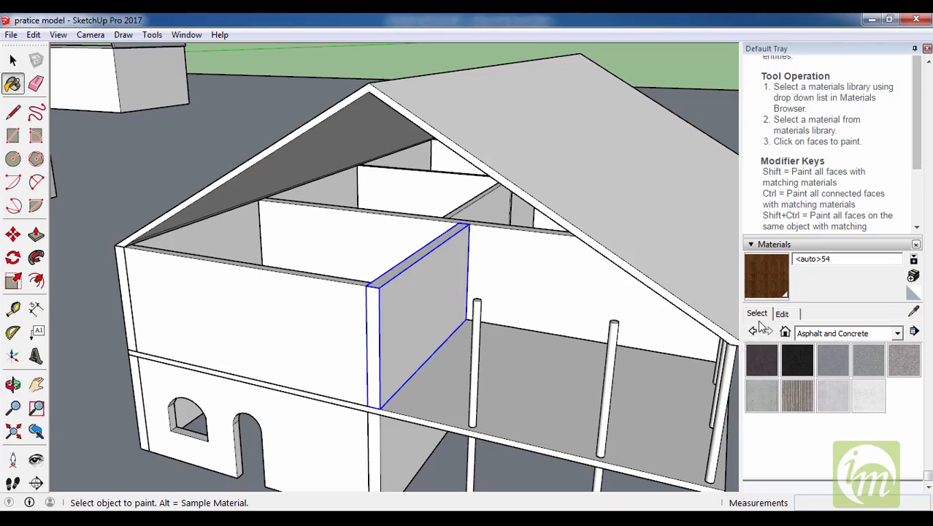
{"action": "key", "text": "space"}
Paint the upper-floor side wall beside the terrace with Color D02 from the Colors collection.
{"action": "middle_click_drag", "start_coordinate": [475, 302], "coordinate": [396, 306]}
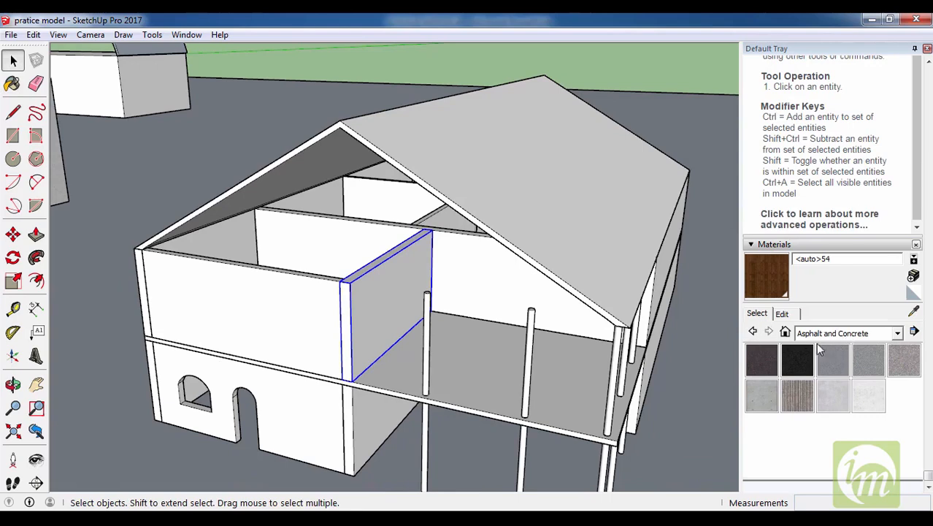
{"action": "left_click", "coordinate": [840, 333]}
{"action": "left_click", "coordinate": [813, 377]}
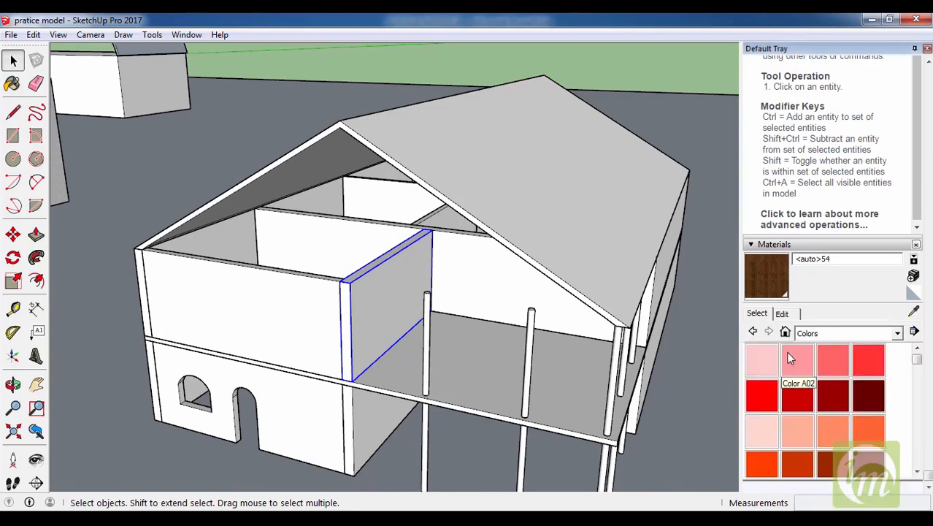
{"action": "scroll", "coordinate": [918, 371], "scroll_direction": "down", "scroll_amount": 3}
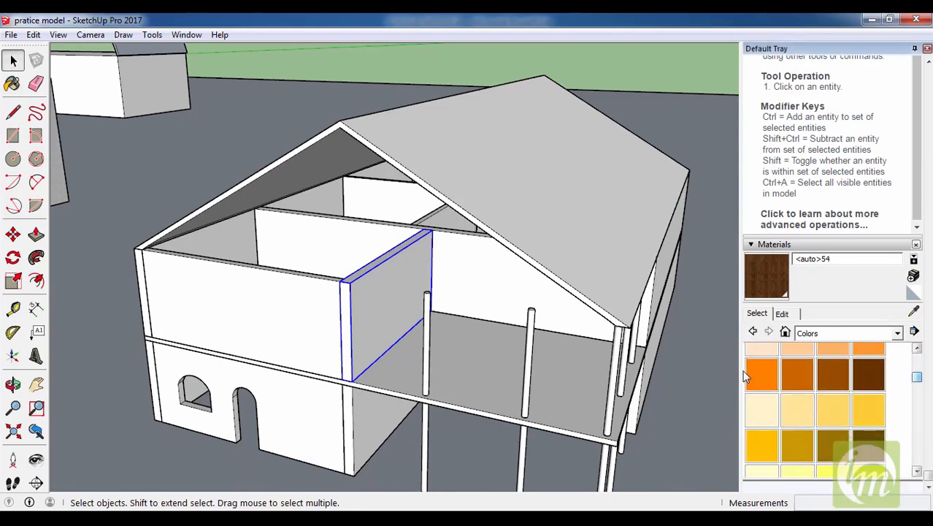
{"action": "left_click", "coordinate": [798, 414]}
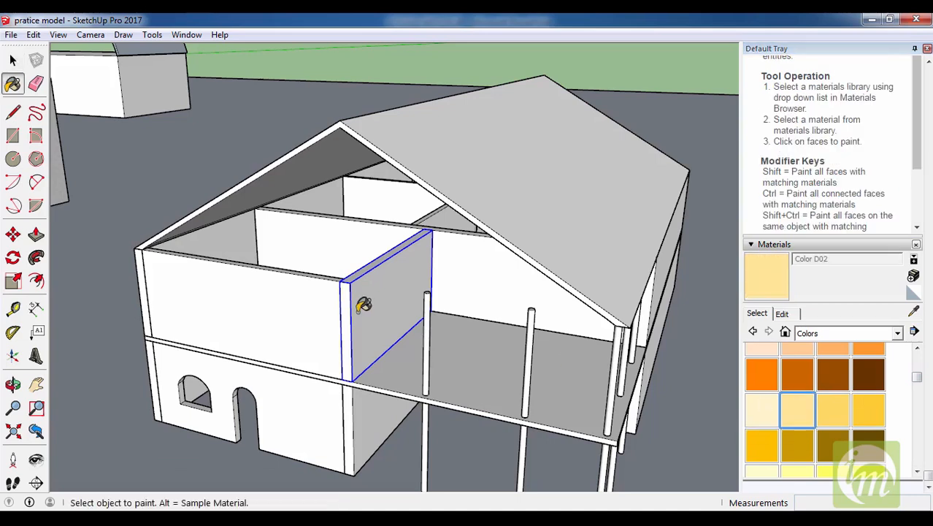
{"action": "scroll", "coordinate": [349, 292], "scroll_direction": "up", "scroll_amount": 3}
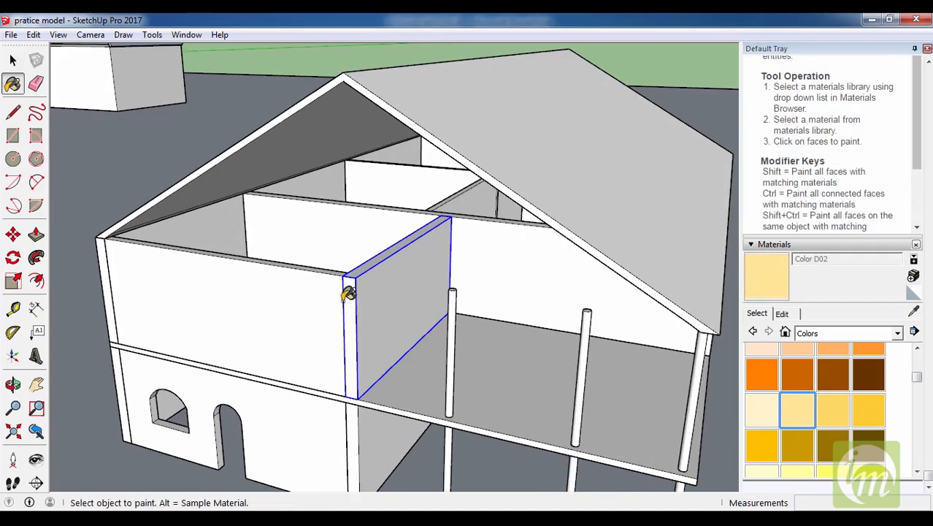
{"action": "scroll", "coordinate": [428, 302], "scroll_direction": "down", "scroll_amount": 1}
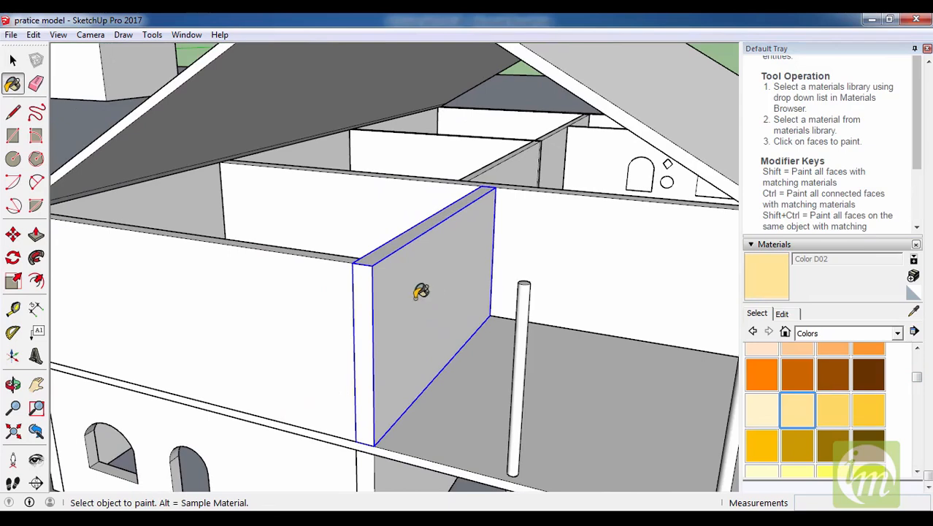
{"action": "left_click", "coordinate": [417, 293]}
{"action": "scroll", "coordinate": [427, 293], "scroll_direction": "down", "scroll_amount": 5}
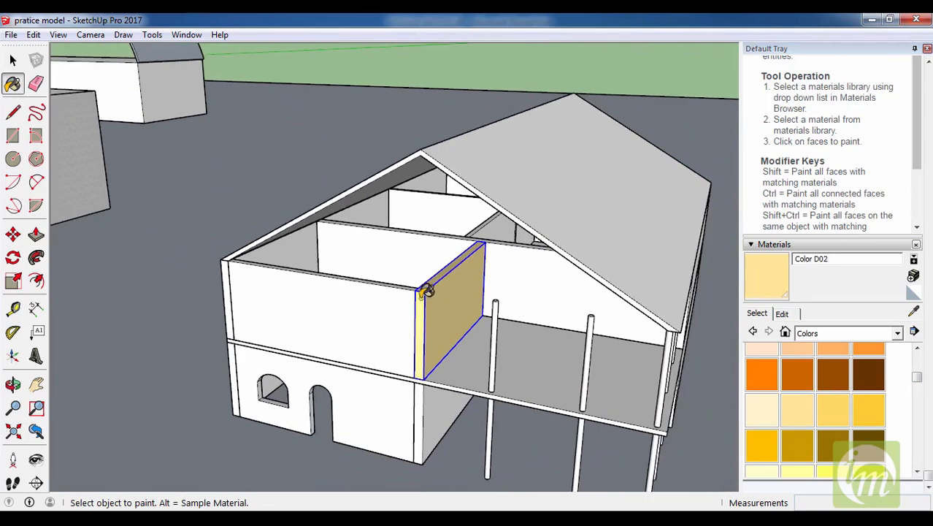
Paint the upper-floor front wall and the adjoining outer side wall section with Color D02.
{"action": "scroll", "coordinate": [317, 274], "scroll_direction": "up", "scroll_amount": 5}
{"action": "left_click", "coordinate": [305, 290]}
{"action": "scroll", "coordinate": [559, 303], "scroll_direction": "down", "scroll_amount": 4}
{"action": "mouse_move", "coordinate": [559, 302]}
{"action": "middle_mouse_down"}
{"action": "mouse_move", "coordinate": [790, 333]}
{"action": "mouse_move", "coordinate": [851, 330]}
{"action": "middle_mouse_up"}
{"action": "scroll", "coordinate": [417, 290], "scroll_direction": "up", "scroll_amount": 3}
{"action": "left_click", "coordinate": [465, 290]}
{"action": "scroll", "coordinate": [471, 285], "scroll_direction": "down", "scroll_amount": 4}
{"action": "middle_click_drag", "start_coordinate": [382, 275], "coordinate": [575, 296]}
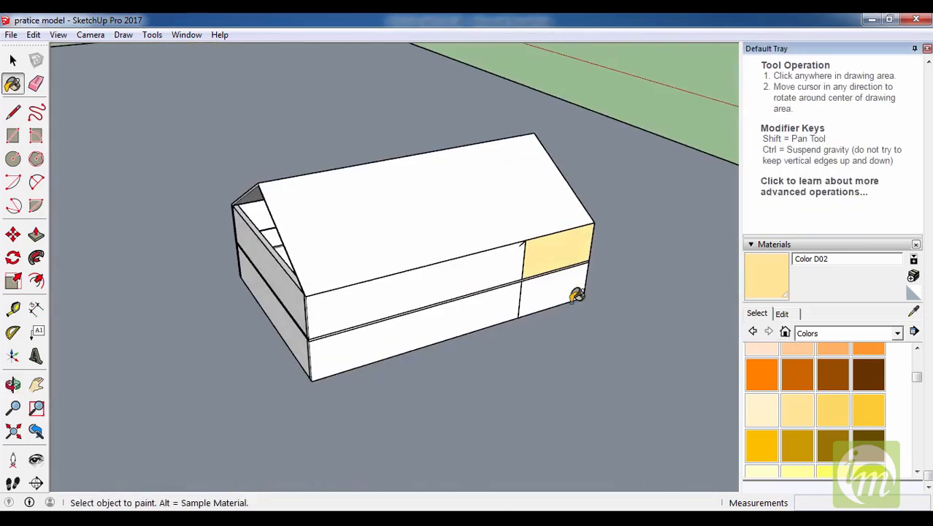
Paint the remaining upper-floor exterior walls around the back and far long side with Color D02.
{"action": "left_click", "coordinate": [333, 275]}
{"action": "middle_click_drag", "start_coordinate": [333, 275], "coordinate": [582, 312]}
{"action": "left_click", "coordinate": [449, 292]}
{"action": "middle_click_drag", "start_coordinate": [449, 291], "coordinate": [531, 320]}
{"action": "scroll", "coordinate": [474, 336], "scroll_direction": "up", "scroll_amount": 3}
{"action": "left_click", "coordinate": [480, 311]}
{"action": "scroll", "coordinate": [482, 307], "scroll_direction": "down", "scroll_amount": 3}
{"action": "scroll", "coordinate": [482, 307], "scroll_direction": "down", "scroll_amount": 1}
{"action": "middle_click_drag", "start_coordinate": [347, 273], "coordinate": [596, 306]}
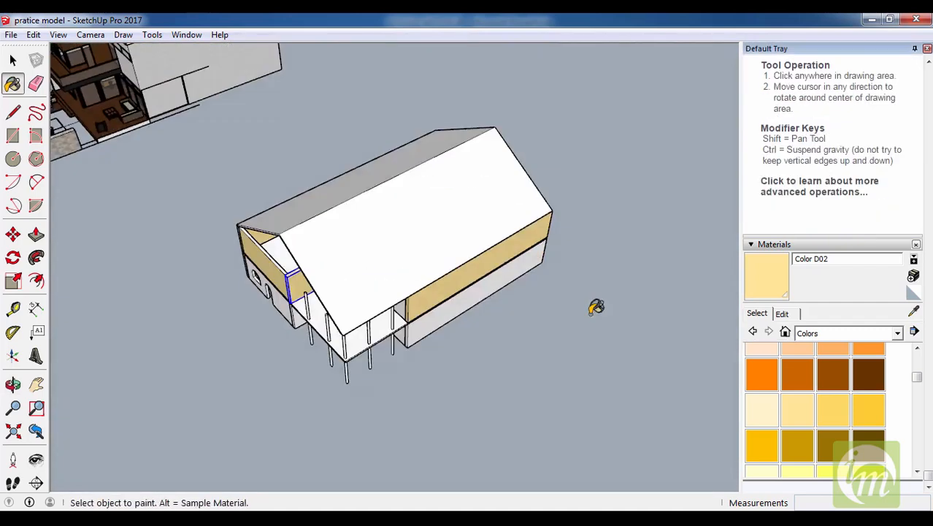
Paint the gabled house's roof with Roofing Tile Spanish from the Roofing collection.
{"action": "key", "text": "space"}
{"action": "scroll", "coordinate": [417, 279], "scroll_direction": "down", "scroll_amount": 4}
{"action": "middle_click_drag", "start_coordinate": [409, 280], "coordinate": [570, 286]}
{"action": "scroll", "coordinate": [398, 273], "scroll_direction": "up", "scroll_amount": 4}
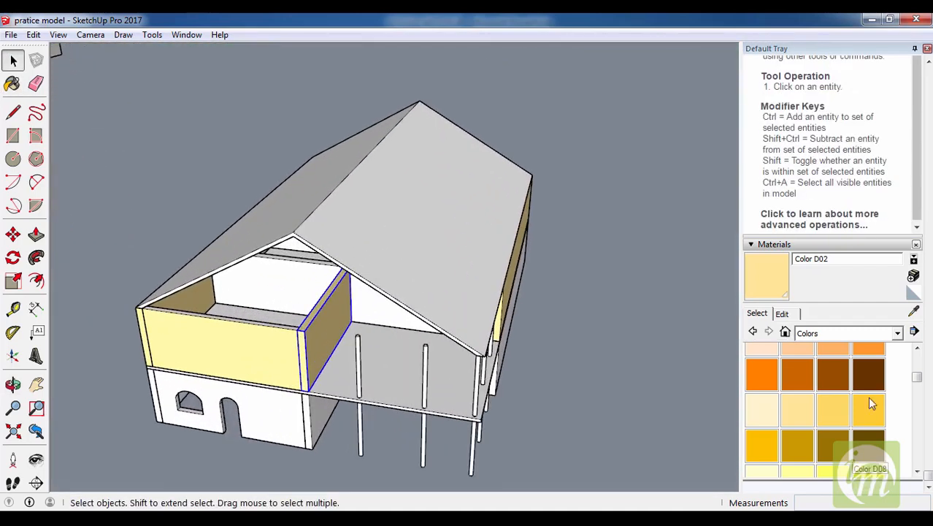
{"action": "left_click", "coordinate": [824, 333]}
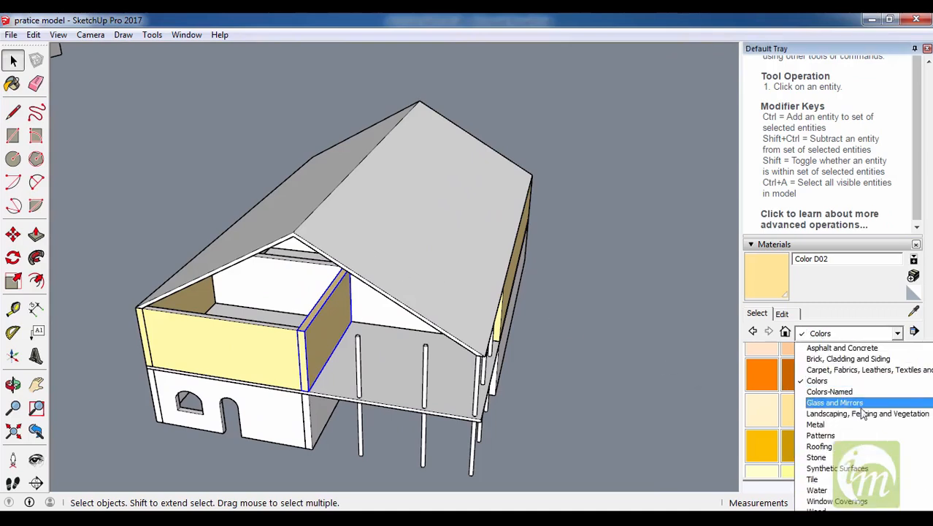
{"action": "left_click", "coordinate": [822, 446]}
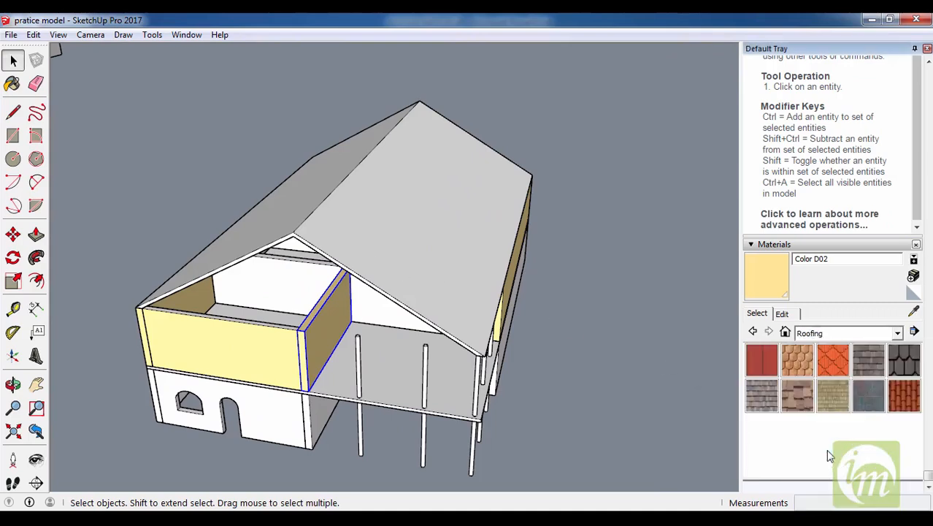
{"action": "left_click", "coordinate": [904, 395]}
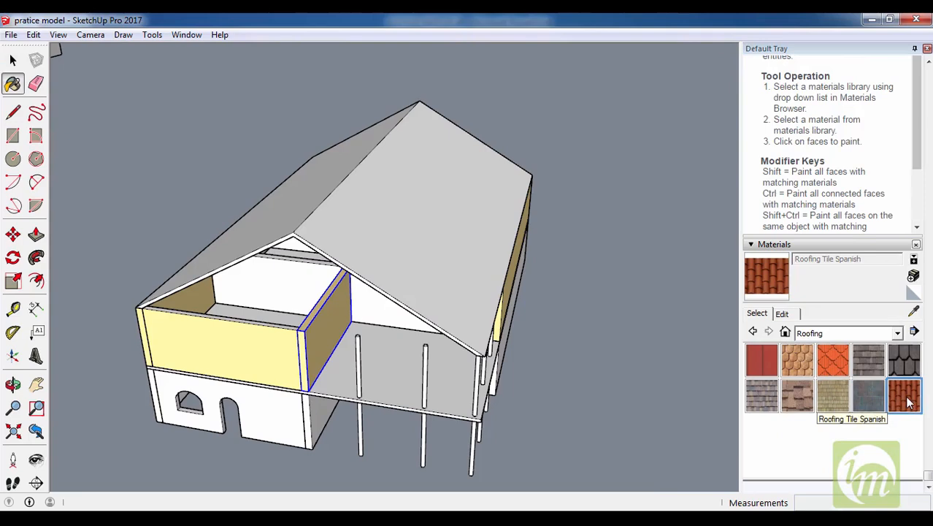
{"action": "left_click", "coordinate": [446, 236]}
{"action": "mouse_move", "coordinate": [406, 233]}
{"action": "middle_mouse_down"}
{"action": "mouse_move", "coordinate": [529, 127]}
{"action": "mouse_move", "coordinate": [565, 144]}
{"action": "mouse_move", "coordinate": [409, 193]}
{"action": "middle_mouse_up"}
{"action": "key", "text": "space"}
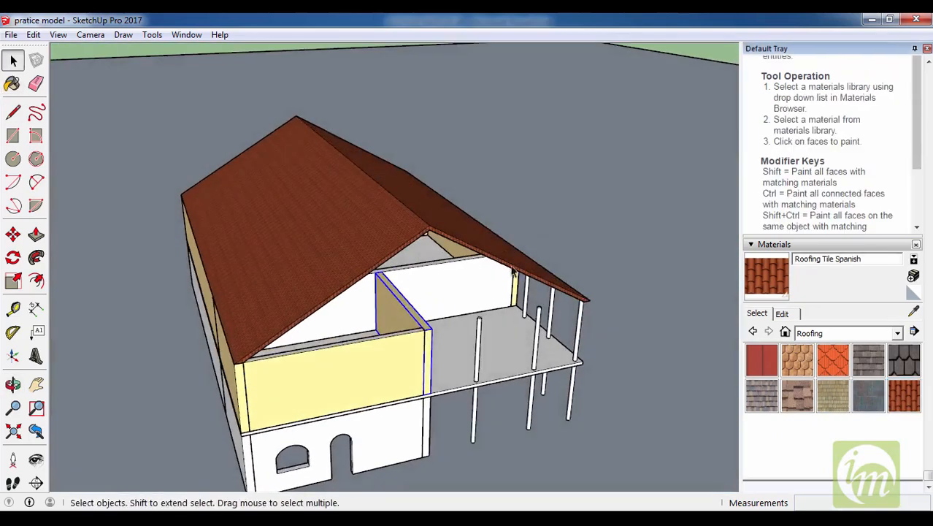
{"action": "scroll", "coordinate": [398, 190], "scroll_direction": "down", "scroll_amount": 3}
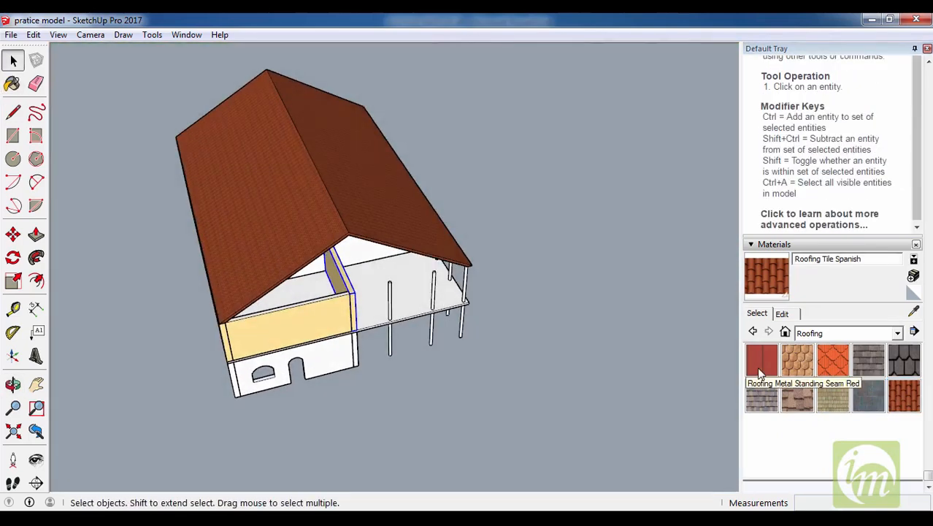
Repaint the roof with the Roofing Metal Standing Seam Red material.
{"action": "left_click", "coordinate": [760, 372]}
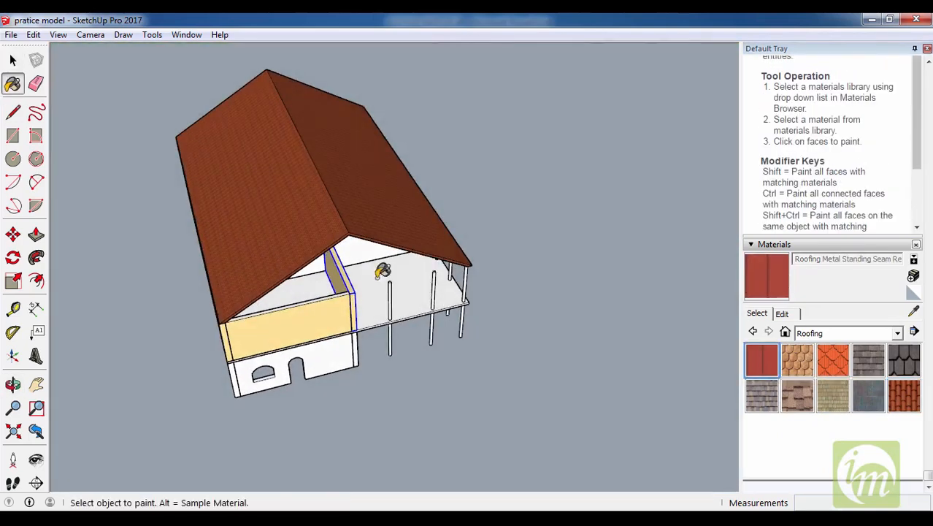
{"action": "left_click", "coordinate": [209, 186]}
{"action": "key", "text": "space"}
Examine the red metal roofing on the house from close up, from farther away and from different angles.
{"action": "mouse_move", "coordinate": [433, 229]}
{"action": "middle_mouse_down"}
{"action": "mouse_move", "coordinate": [373, 253]}
{"action": "mouse_move", "coordinate": [481, 247]}
{"action": "mouse_move", "coordinate": [449, 256]}
{"action": "mouse_move", "coordinate": [431, 214]}
{"action": "middle_mouse_up"}
{"action": "scroll", "coordinate": [373, 249], "scroll_direction": "up", "scroll_amount": 3}
{"action": "scroll", "coordinate": [449, 256], "scroll_direction": "up", "scroll_amount": 3}
{"action": "scroll", "coordinate": [486, 279], "scroll_direction": "up", "scroll_amount": 3}
{"action": "scroll", "coordinate": [487, 279], "scroll_direction": "down", "scroll_amount": 5}
{"action": "middle_click_drag", "start_coordinate": [427, 290], "coordinate": [415, 322]}
{"action": "scroll", "coordinate": [402, 274], "scroll_direction": "down", "scroll_amount": 2}
{"action": "scroll", "coordinate": [399, 266], "scroll_direction": "up", "scroll_amount": 4}
{"action": "mouse_move", "coordinate": [399, 272]}
{"action": "middle_mouse_down"}
{"action": "mouse_move", "coordinate": [376, 273]}
{"action": "mouse_move", "coordinate": [395, 281]}
{"action": "middle_mouse_up"}
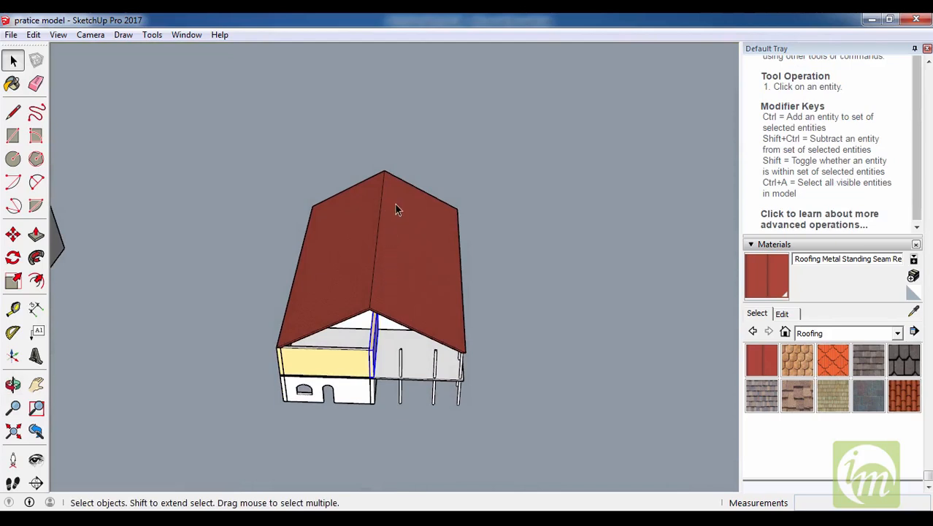
{"action": "scroll", "coordinate": [557, 342], "scroll_direction": "down", "scroll_amount": 4}
{"action": "scroll", "coordinate": [482, 369], "scroll_direction": "up", "scroll_amount": 5}
{"action": "middle_click_drag", "start_coordinate": [497, 377], "coordinate": [467, 325]}
{"action": "scroll", "coordinate": [475, 308], "scroll_direction": "down", "scroll_amount": 3}
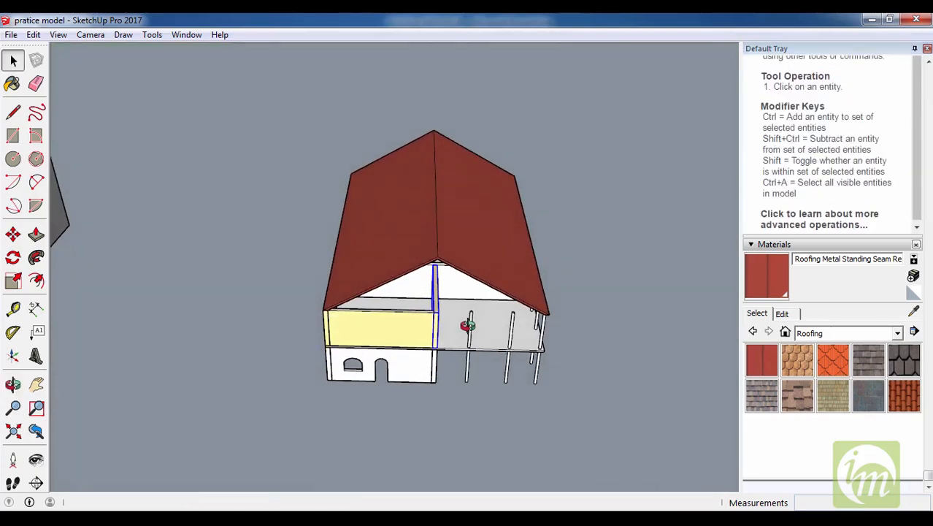
{"action": "scroll", "coordinate": [433, 274], "scroll_direction": "up", "scroll_amount": 5}
{"action": "middle_click_drag", "start_coordinate": [358, 338], "coordinate": [357, 314]}
{"action": "scroll", "coordinate": [357, 314], "scroll_direction": "down", "scroll_amount": 3}
{"action": "scroll", "coordinate": [672, 306], "scroll_direction": "down", "scroll_amount": 2}
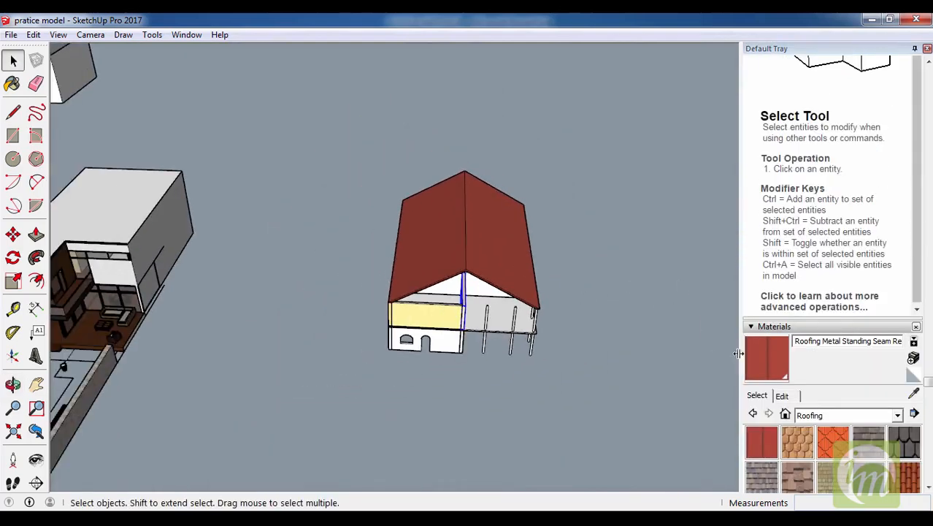
{"action": "scroll", "coordinate": [538, 310], "scroll_direction": "up", "scroll_amount": 3}
{"action": "scroll", "coordinate": [359, 223], "scroll_direction": "down", "scroll_amount": 2}
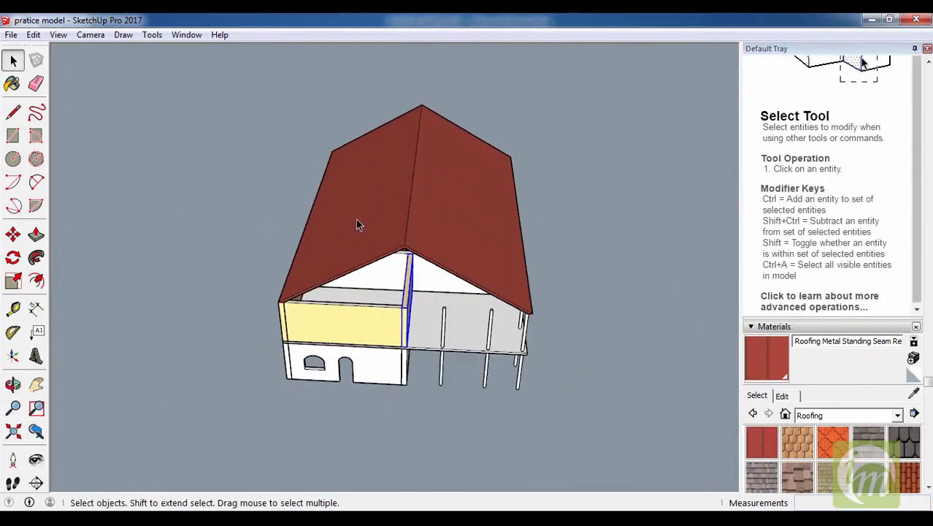
Select the roof and replace the texture image of its red metal material with the file logo im png from the D: drive.
{"action": "left_click", "coordinate": [407, 236]}
{"action": "scroll", "coordinate": [433, 235], "scroll_direction": "up", "scroll_amount": 1}
{"action": "key", "text": "b"}
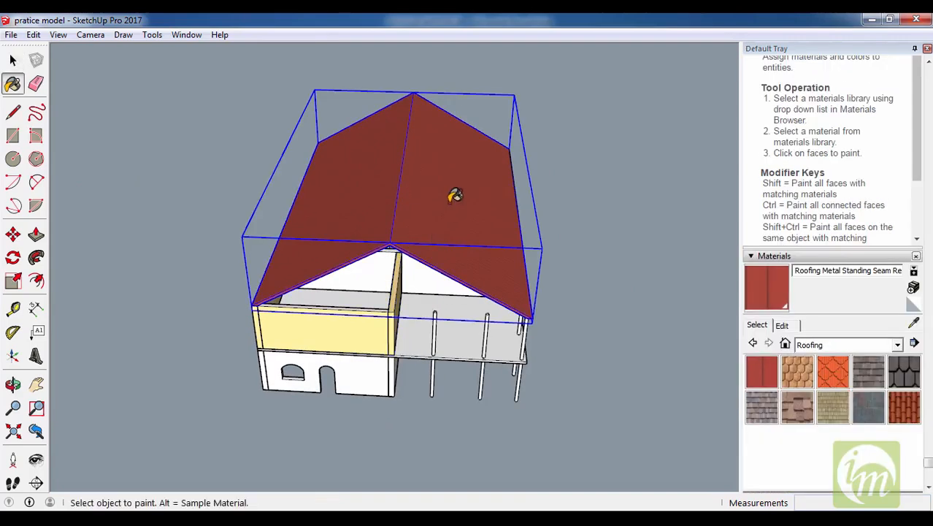
{"action": "key", "text": "alt"}
{"action": "key", "text": "alt"}
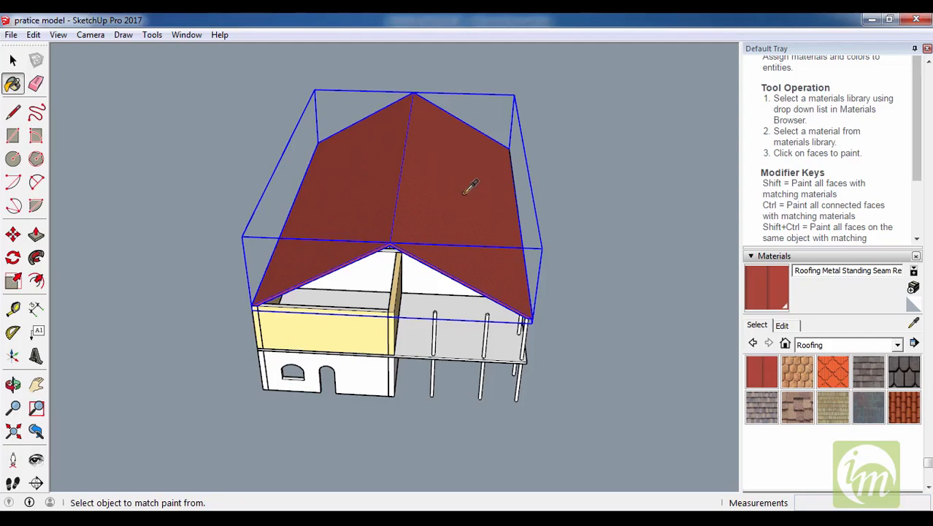
{"action": "scroll", "coordinate": [471, 188], "scroll_direction": "down", "scroll_amount": 1}
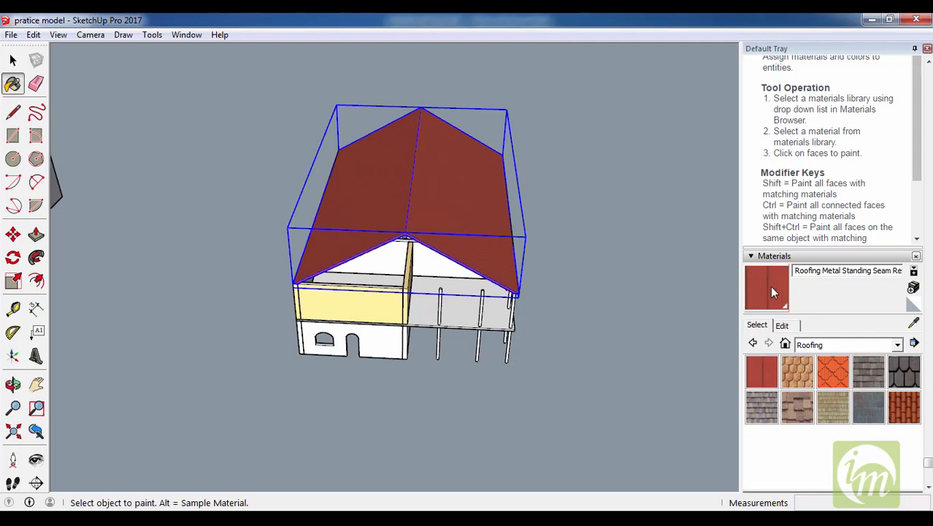
{"action": "left_click", "coordinate": [782, 326]}
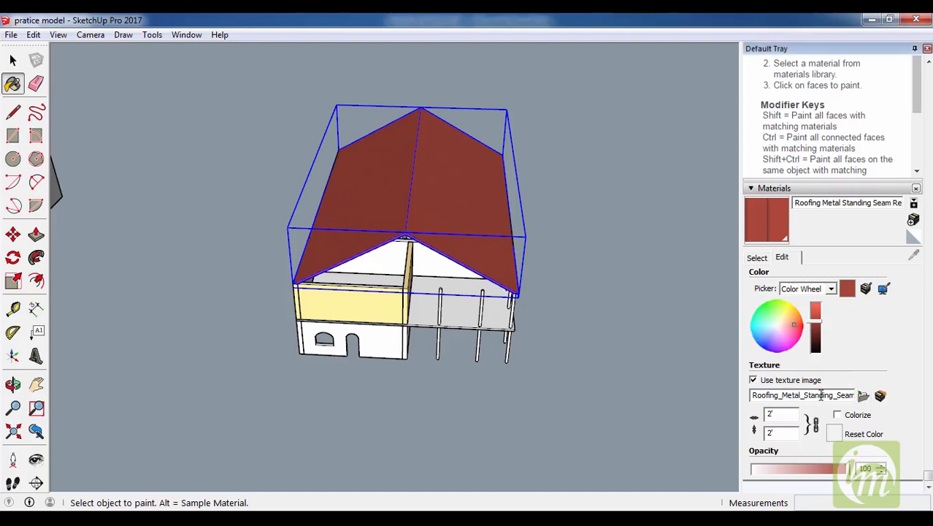
{"action": "left_click", "coordinate": [864, 397]}
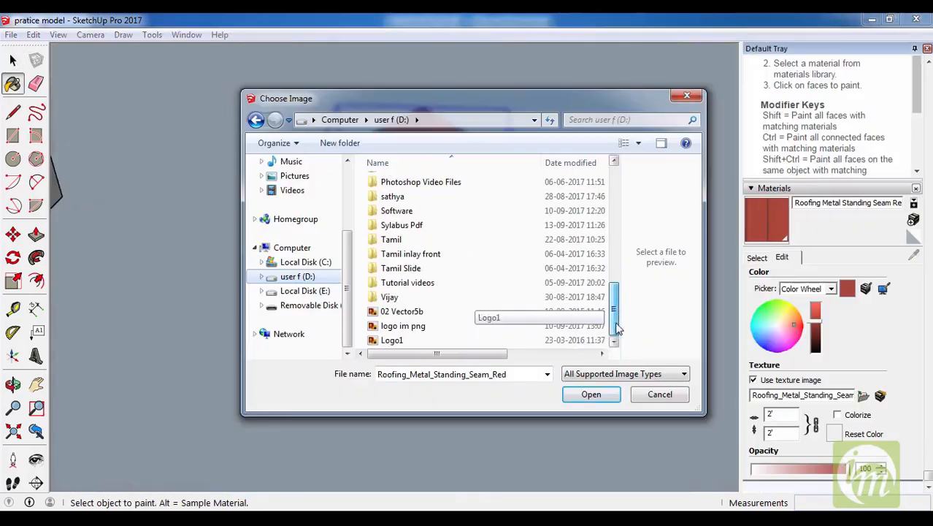
{"action": "left_click", "coordinate": [422, 311]}
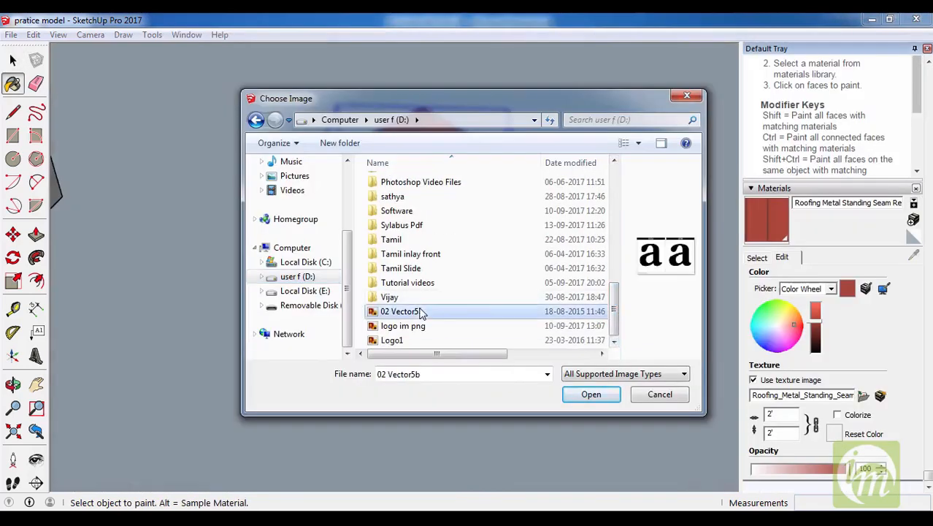
{"action": "left_click", "coordinate": [407, 326]}
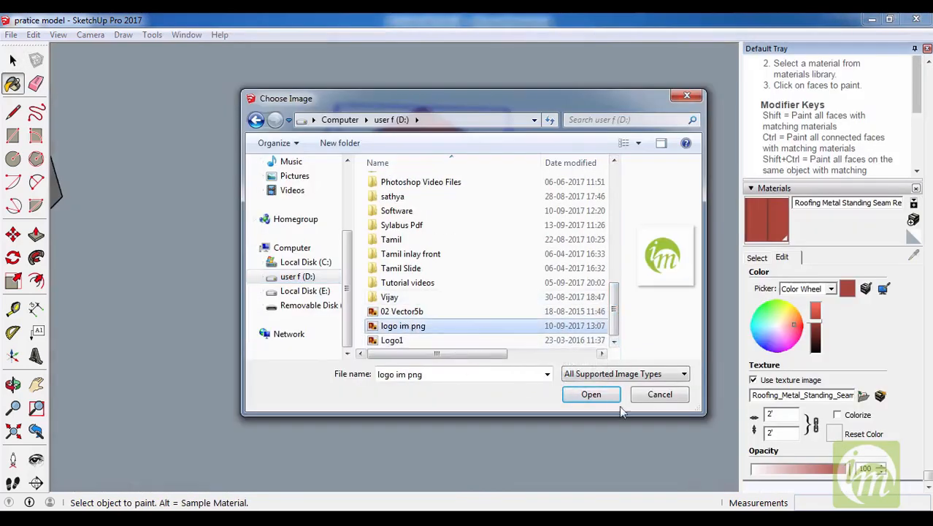
{"action": "left_click", "coordinate": [591, 394]}
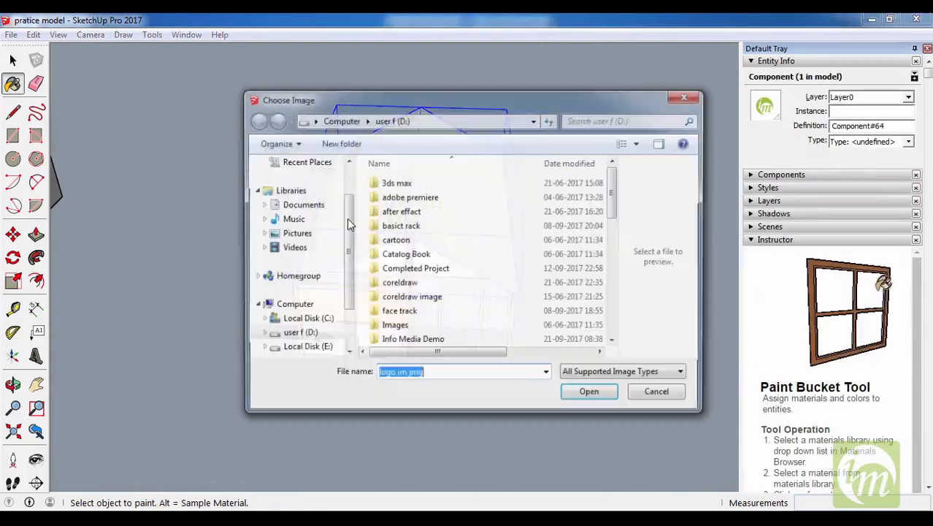
{"action": "left_click", "coordinate": [660, 394]}
Inspect the logo texture repeated across both roof slopes from several angles and distances.
{"action": "middle_click_drag", "start_coordinate": [650, 380], "coordinate": [511, 314]}
{"action": "scroll", "coordinate": [396, 264], "scroll_direction": "up", "scroll_amount": 6}
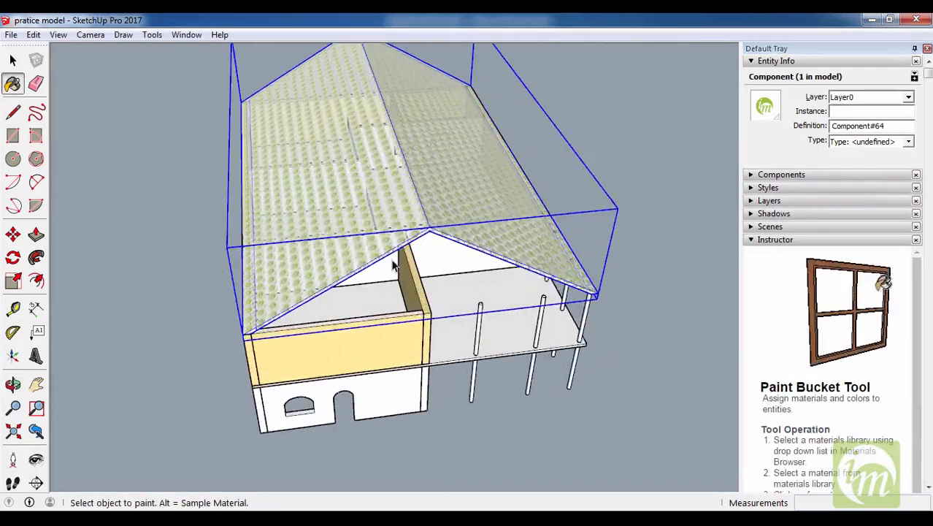
{"action": "key", "text": "space"}
{"action": "middle_click_drag", "start_coordinate": [311, 260], "coordinate": [428, 292]}
{"action": "scroll", "coordinate": [377, 319], "scroll_direction": "down", "scroll_amount": 3}
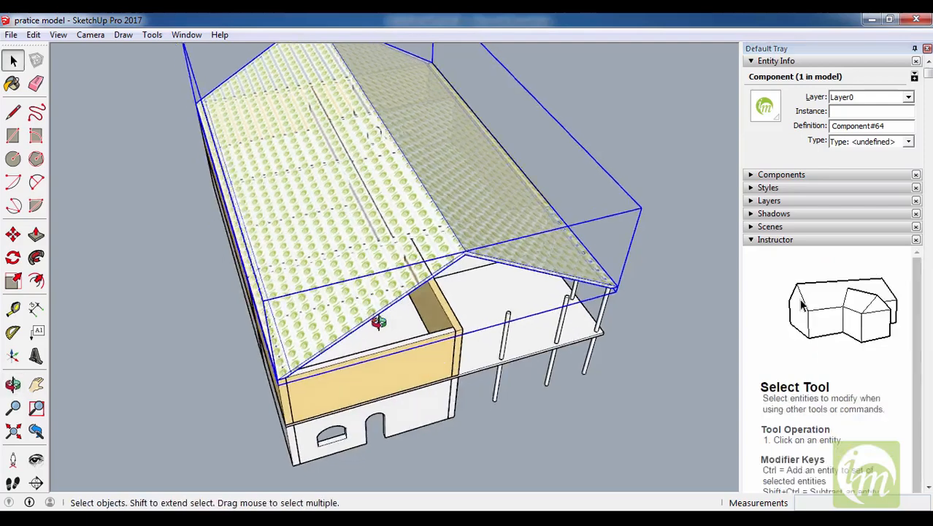
{"action": "middle_click_drag", "start_coordinate": [376, 319], "coordinate": [355, 323]}
{"action": "scroll", "coordinate": [404, 383], "scroll_direction": "up", "scroll_amount": 3}
{"action": "key", "text": "space"}
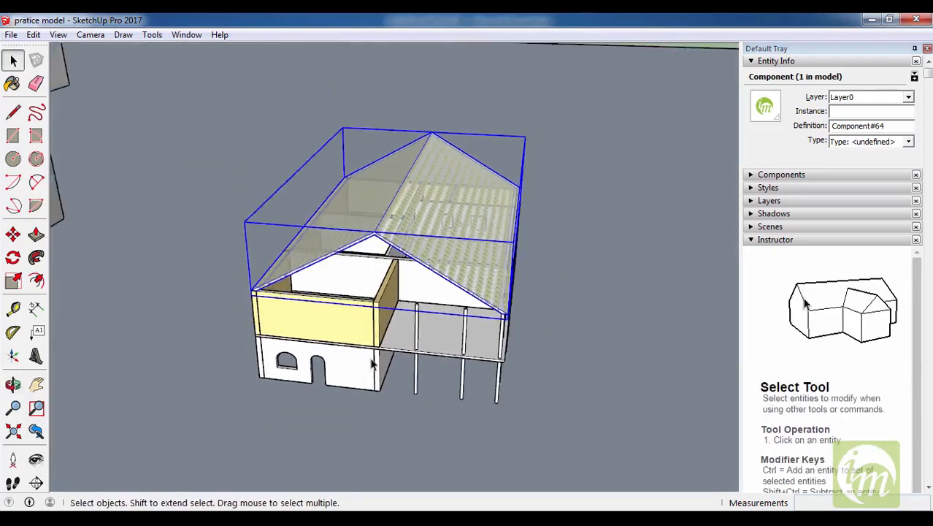
{"action": "middle_click_drag", "start_coordinate": [449, 324], "coordinate": [333, 222]}
{"action": "scroll", "coordinate": [386, 378], "scroll_direction": "up", "scroll_amount": 5}
{"action": "scroll", "coordinate": [386, 378], "scroll_direction": "up", "scroll_amount": 3}
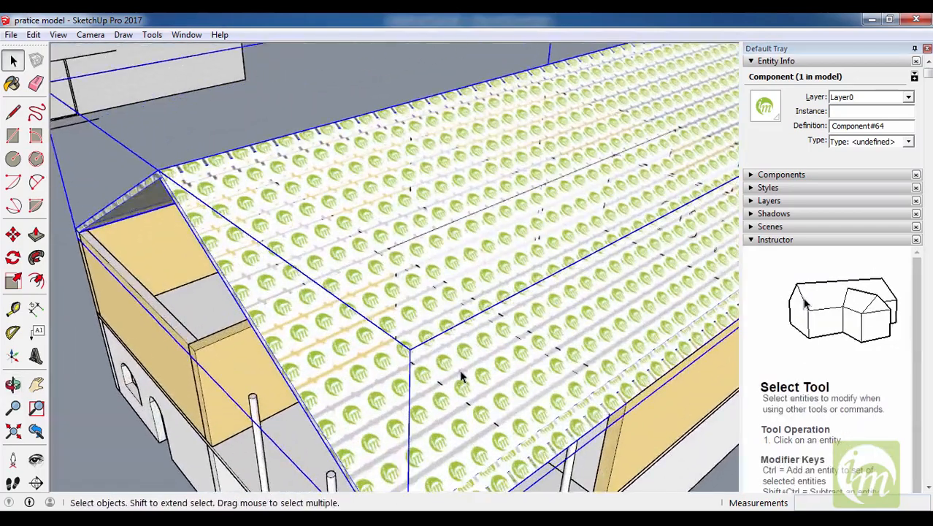
{"action": "scroll", "coordinate": [409, 343], "scroll_direction": "down", "scroll_amount": 5}
{"action": "middle_click_drag", "start_coordinate": [409, 344], "coordinate": [482, 358]}
{"action": "scroll", "coordinate": [482, 358], "scroll_direction": "down", "scroll_amount": 3}
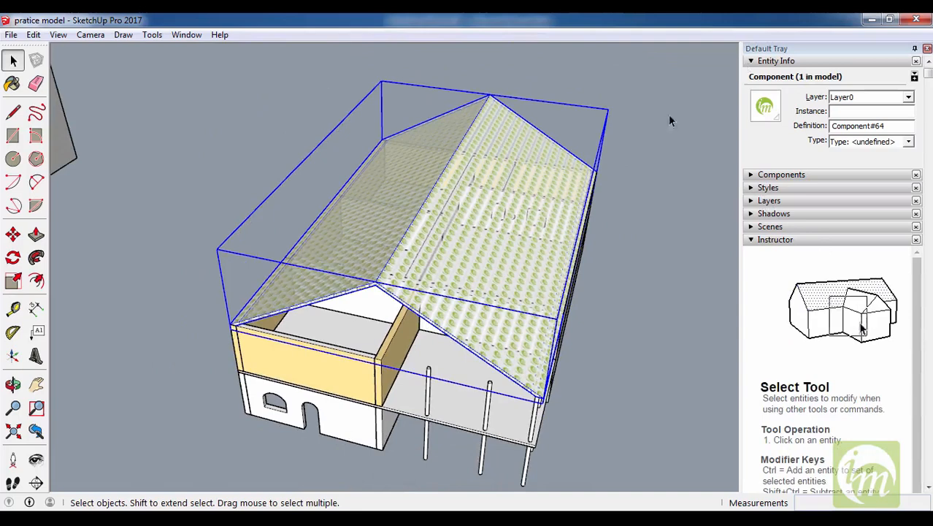
{"action": "scroll", "coordinate": [462, 277], "scroll_direction": "down", "scroll_amount": 3}
{"action": "mouse_move", "coordinate": [462, 277]}
{"action": "middle_mouse_down"}
{"action": "mouse_move", "coordinate": [491, 295]}
{"action": "mouse_move", "coordinate": [489, 377]}
{"action": "middle_mouse_up"}
{"action": "scroll", "coordinate": [445, 309], "scroll_direction": "up", "scroll_amount": 3}
{"action": "key", "text": "b"}
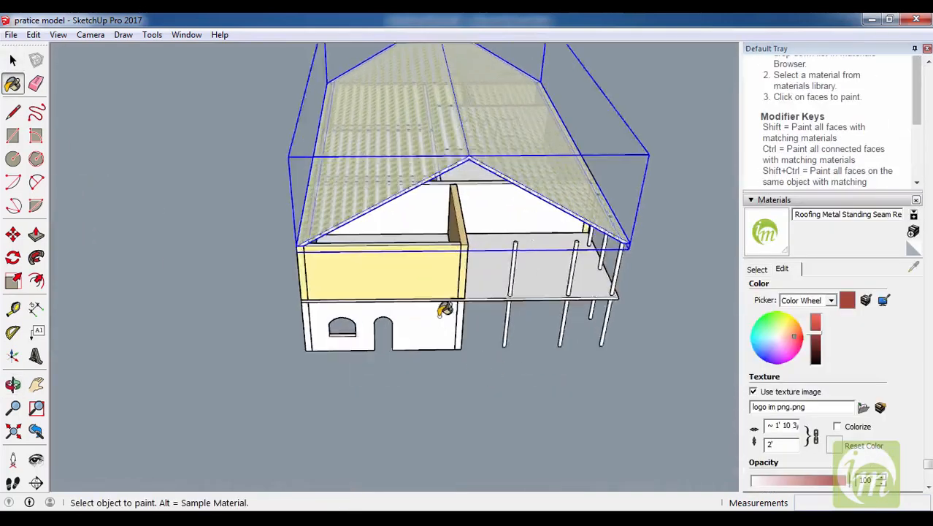
{"action": "scroll", "coordinate": [445, 310], "scroll_direction": "up", "scroll_amount": 2}
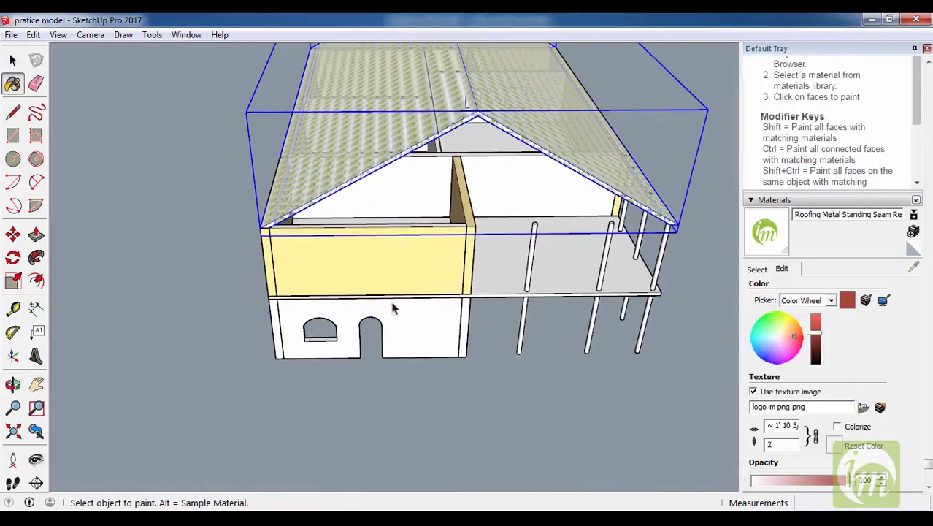
{"action": "scroll", "coordinate": [392, 308], "scroll_direction": "down", "scroll_amount": 3}
{"action": "key", "text": "space"}
{"action": "mouse_move", "coordinate": [393, 308]}
{"action": "middle_mouse_down"}
{"action": "mouse_move", "coordinate": [444, 173]}
{"action": "mouse_move", "coordinate": [414, 275]}
{"action": "mouse_move", "coordinate": [422, 295]}
{"action": "middle_mouse_up"}
{"action": "scroll", "coordinate": [444, 173], "scroll_direction": "up", "scroll_amount": 3}
{"action": "key", "text": "space"}
{"action": "scroll", "coordinate": [483, 292], "scroll_direction": "down", "scroll_amount": 3}
{"action": "scroll", "coordinate": [498, 332], "scroll_direction": "up", "scroll_amount": 2}
{"action": "scroll", "coordinate": [441, 297], "scroll_direction": "down", "scroll_amount": 2}
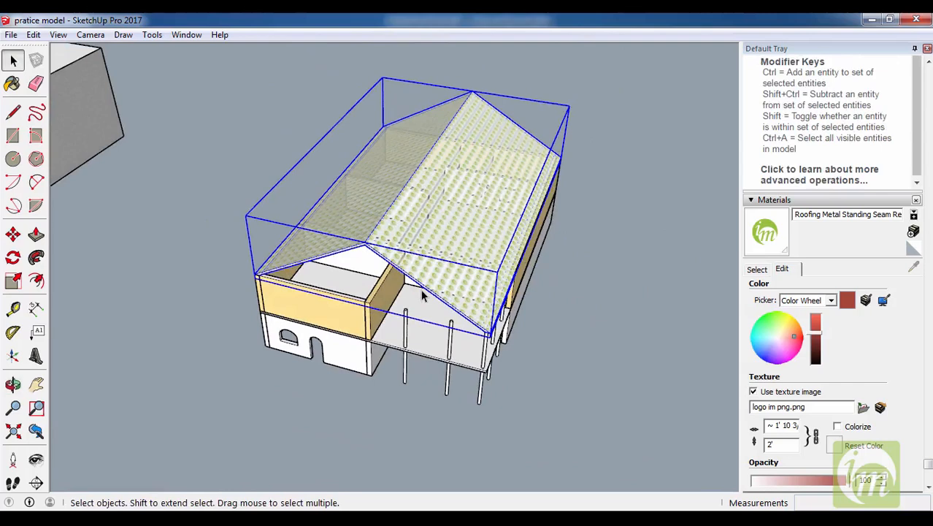
{"action": "scroll", "coordinate": [492, 287], "scroll_direction": "down", "scroll_amount": 3}
{"action": "middle_click_drag", "start_coordinate": [492, 287], "coordinate": [463, 277]}
{"action": "scroll", "coordinate": [462, 277], "scroll_direction": "up", "scroll_amount": 2}
{"action": "scroll", "coordinate": [448, 151], "scroll_direction": "down", "scroll_amount": 2}
{"action": "middle_click_drag", "start_coordinate": [448, 150], "coordinate": [482, 144]}
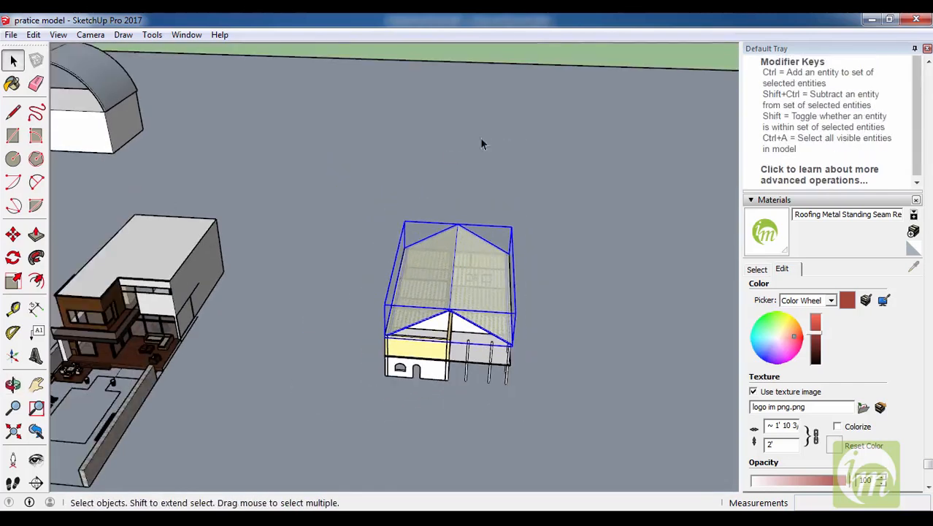
{"action": "scroll", "coordinate": [475, 246], "scroll_direction": "up", "scroll_amount": 1}
{"action": "middle_click_drag", "start_coordinate": [474, 246], "coordinate": [466, 258]}
{"action": "scroll", "coordinate": [448, 366], "scroll_direction": "up", "scroll_amount": 3}
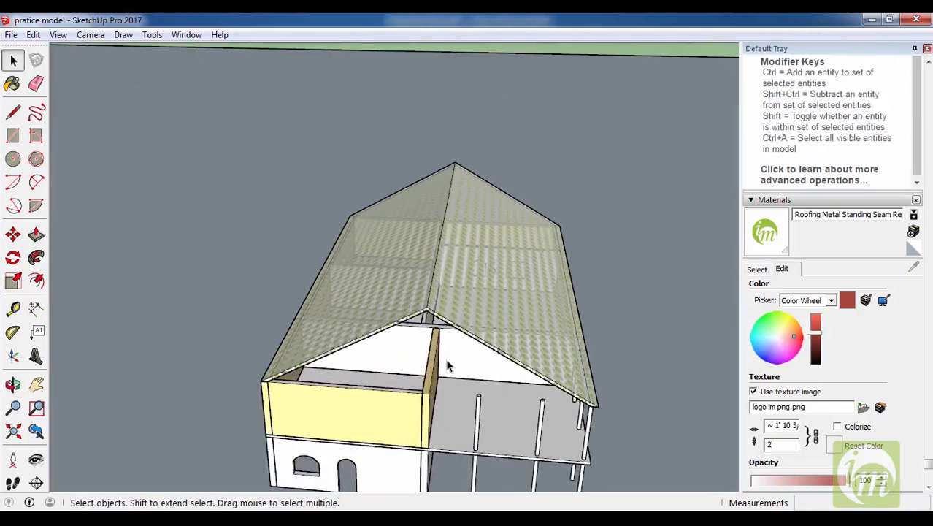
Sample the roof's logo material and repaint the roof with Roofing Metal Standing Seam Red from the Roofing collection.
{"action": "key", "text": "b"}
{"action": "left_click", "coordinate": [495, 310], "text": "alt"}
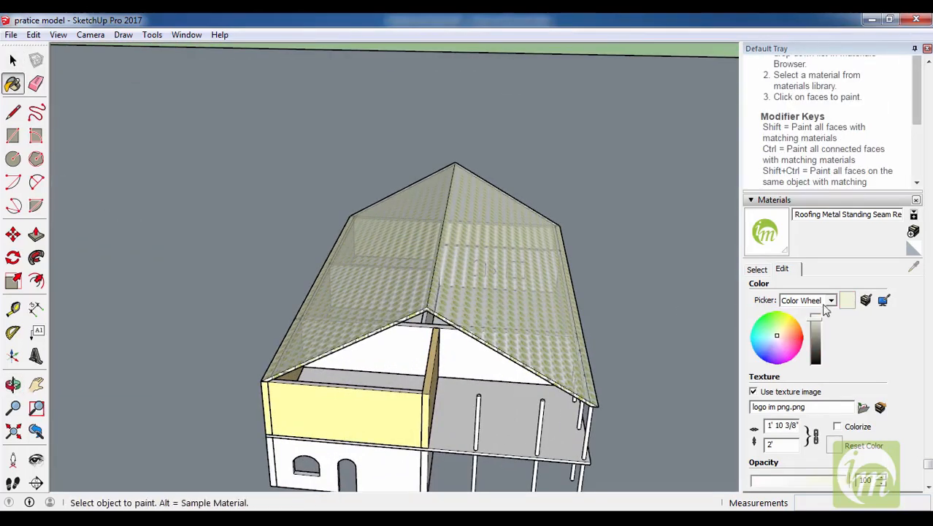
{"action": "left_click", "coordinate": [758, 270]}
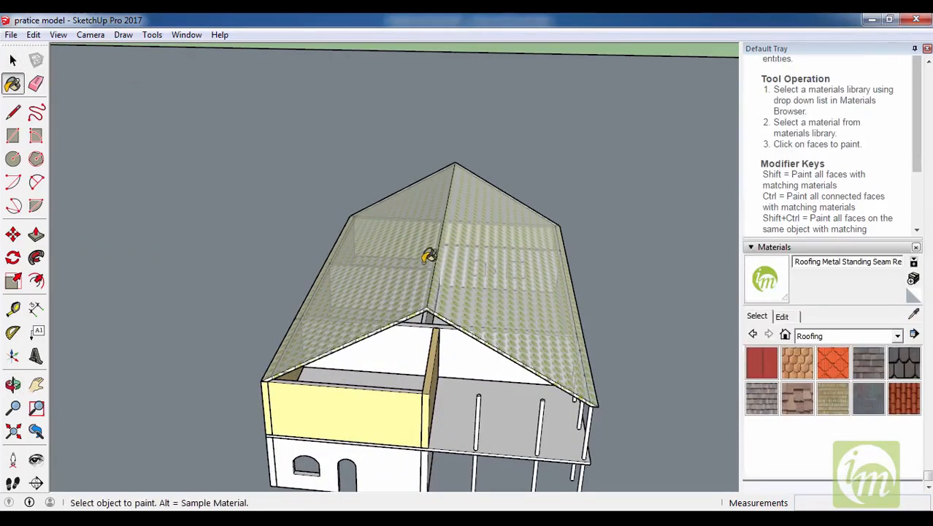
{"action": "left_click", "coordinate": [764, 363]}
{"action": "left_click", "coordinate": [523, 297]}
{"action": "scroll", "coordinate": [559, 268], "scroll_direction": "down", "scroll_amount": 3}
{"action": "key", "text": "space"}
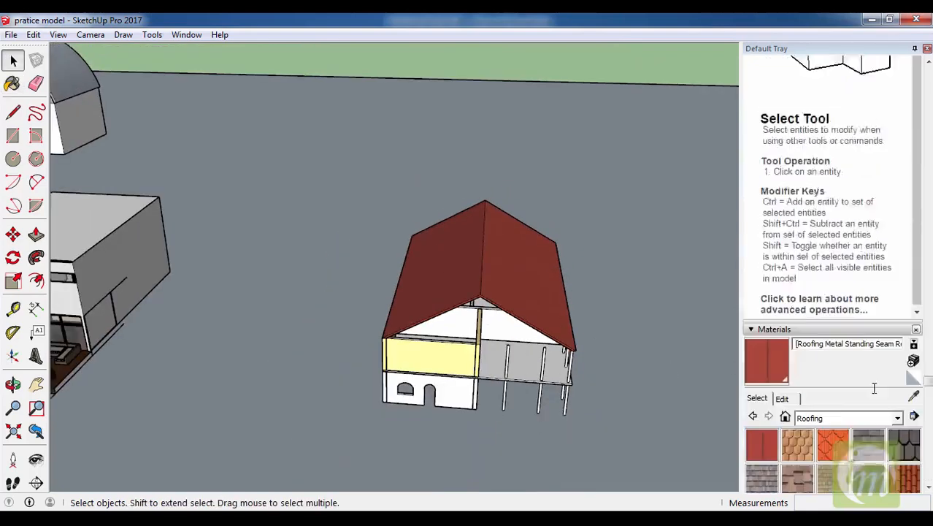
Open the red metal roofing material for editing and go to its texture image settings.
{"action": "scroll", "coordinate": [719, 316], "scroll_direction": "down", "scroll_amount": 2}
{"action": "scroll", "coordinate": [900, 304], "scroll_direction": "down", "scroll_amount": 2}
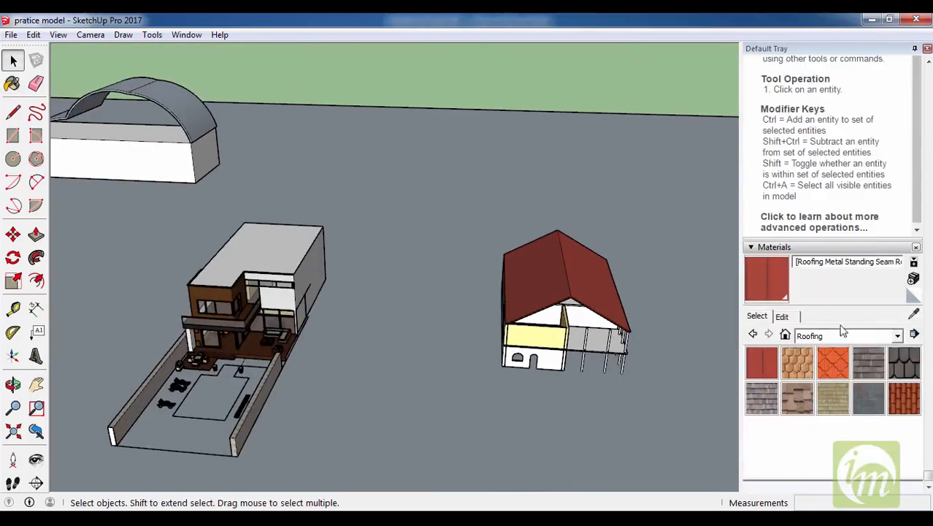
{"action": "left_click", "coordinate": [782, 317]}
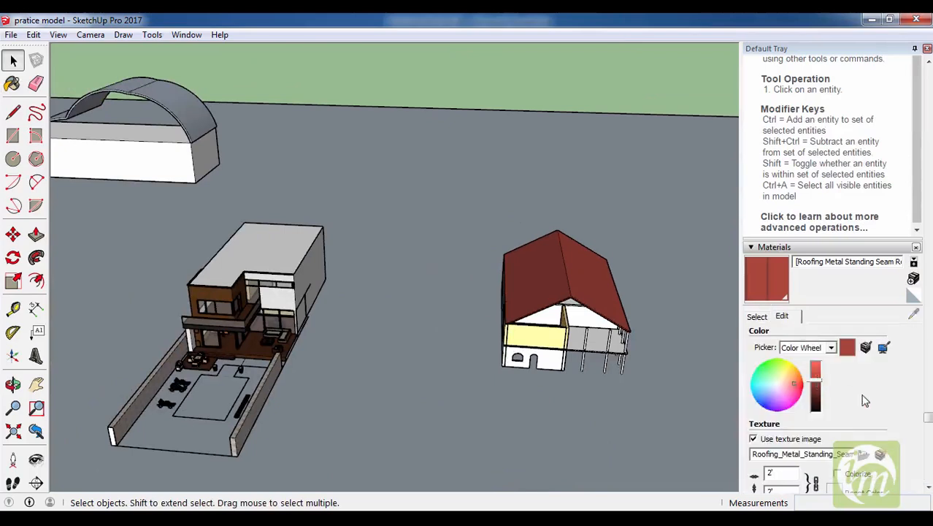
{"action": "scroll", "coordinate": [864, 401], "scroll_direction": "down", "scroll_amount": 1}
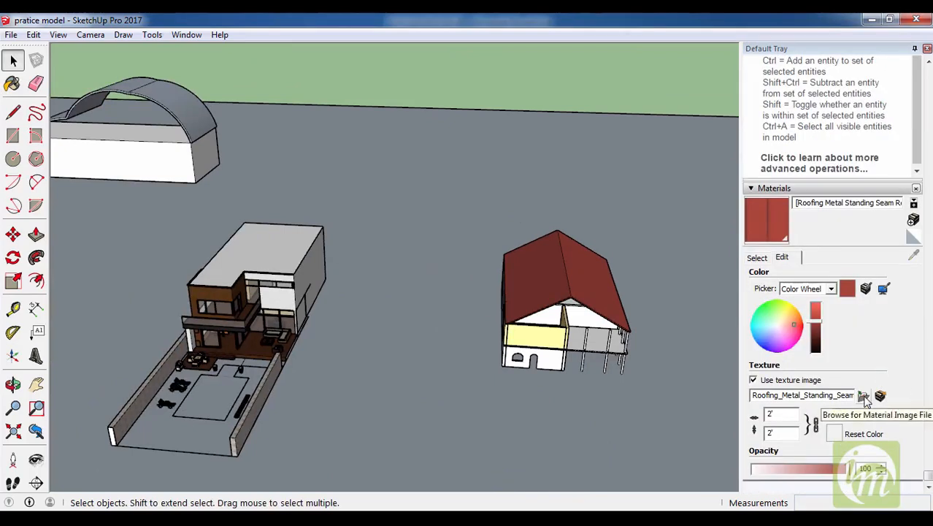
Sample the brown wood material from the upper facade of the modern house.
{"action": "middle_click_drag", "start_coordinate": [595, 326], "coordinate": [264, 290]}
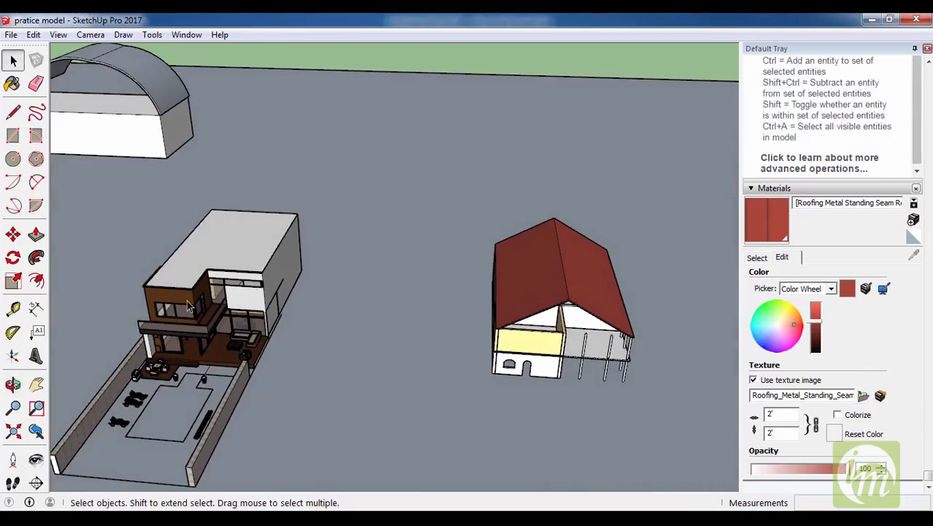
{"action": "key", "text": "b"}
{"action": "key", "text": "alt"}
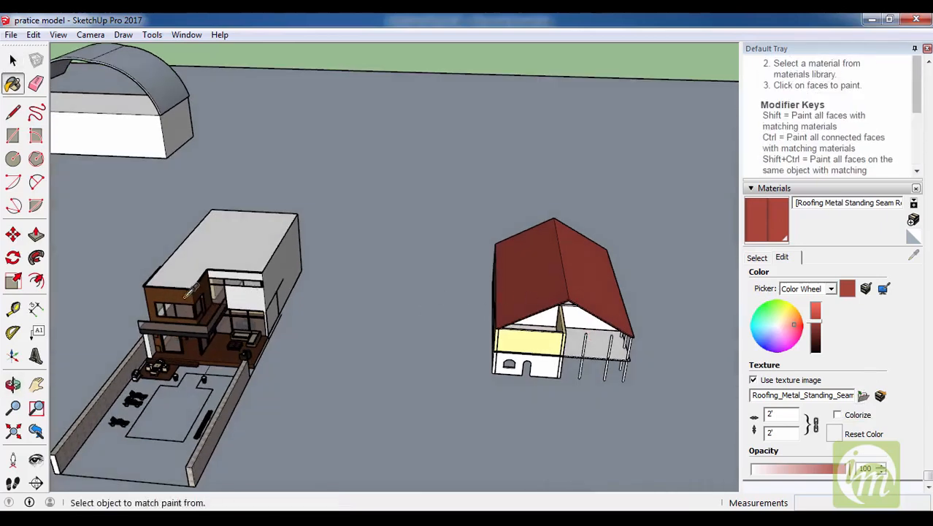
{"action": "left_click", "coordinate": [187, 295], "text": "alt"}
Open the gabled roof for editing, sample its red metal material and match that material's colour to the modern house's brown facade.
{"action": "double_click", "coordinate": [545, 249]}
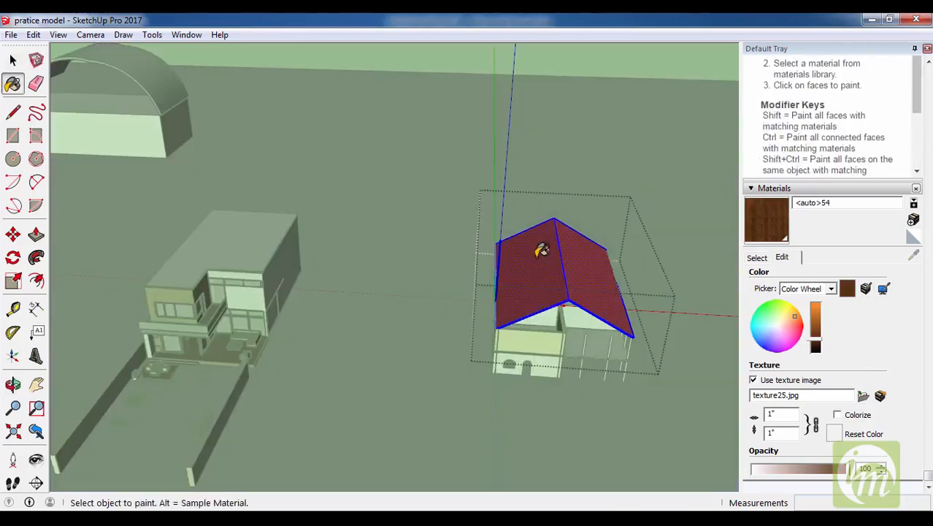
{"action": "left_click", "coordinate": [535, 270], "text": "alt"}
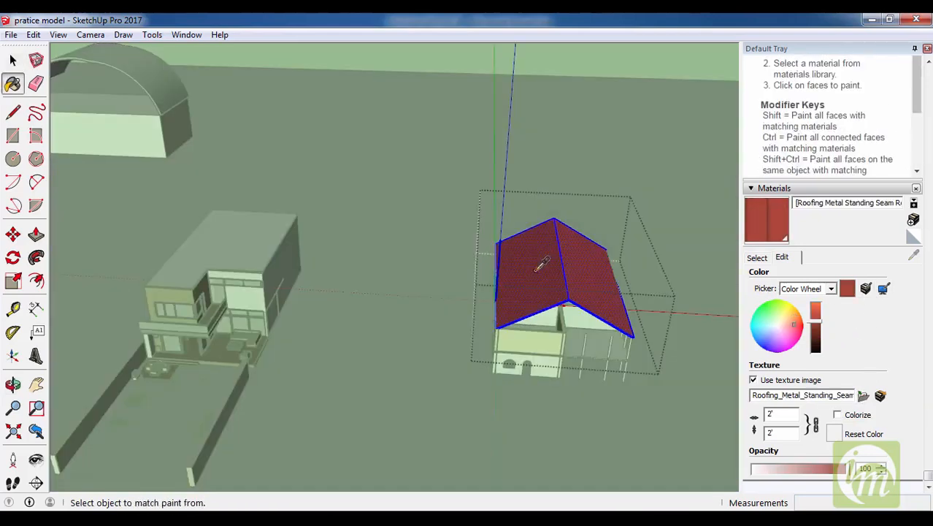
{"action": "left_click", "coordinate": [866, 289]}
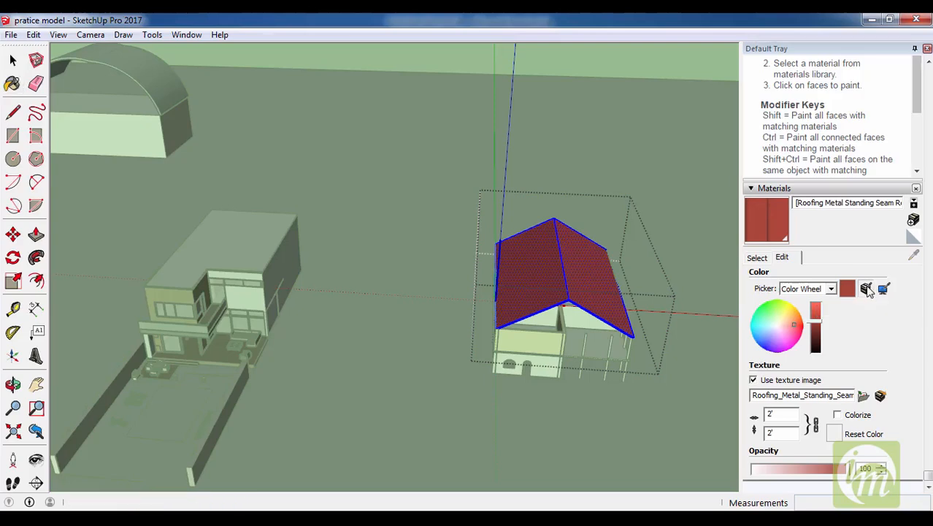
{"action": "left_click", "coordinate": [188, 294]}
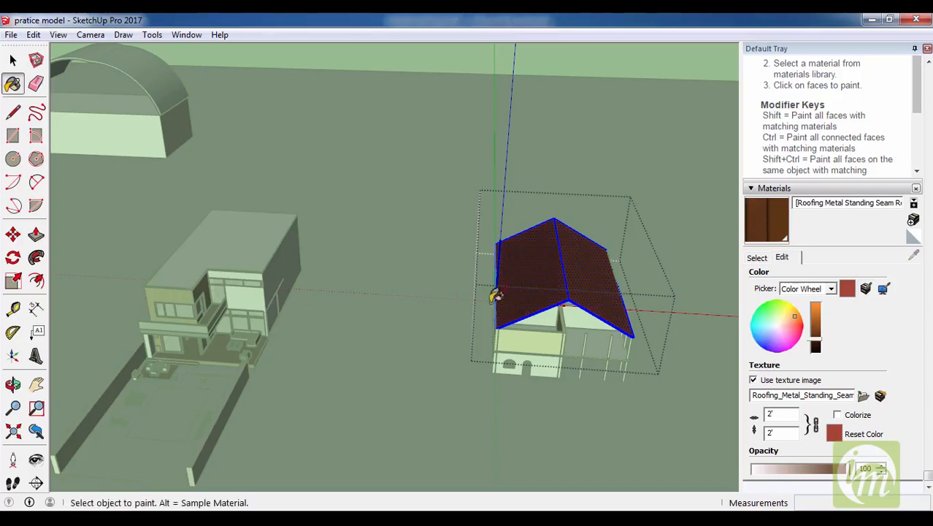
{"action": "key", "text": "space"}
{"action": "left_click", "coordinate": [670, 280]}
{"action": "scroll", "coordinate": [610, 296], "scroll_direction": "up", "scroll_amount": 6}
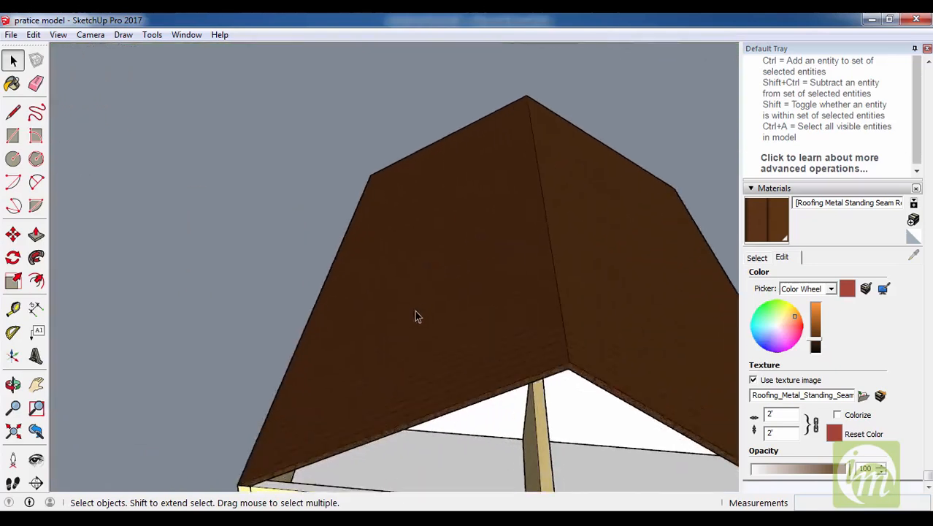
Open the wall behind the slab bench for editing and place a horizontal guide about 6' 9" above the floor edge.
{"action": "scroll", "coordinate": [415, 316], "scroll_direction": "down", "scroll_amount": 6}
{"action": "scroll", "coordinate": [577, 308], "scroll_direction": "up", "scroll_amount": 3}
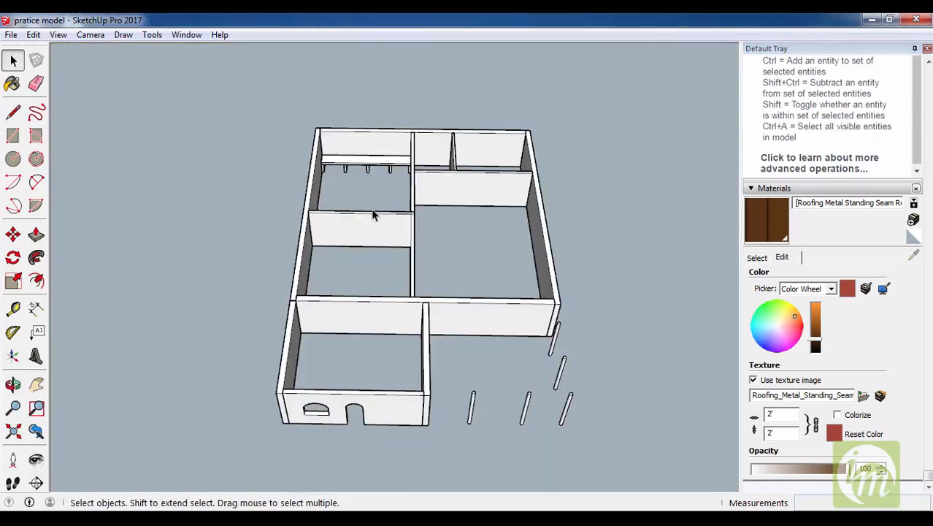
{"action": "scroll", "coordinate": [348, 149], "scroll_direction": "up", "scroll_amount": 8}
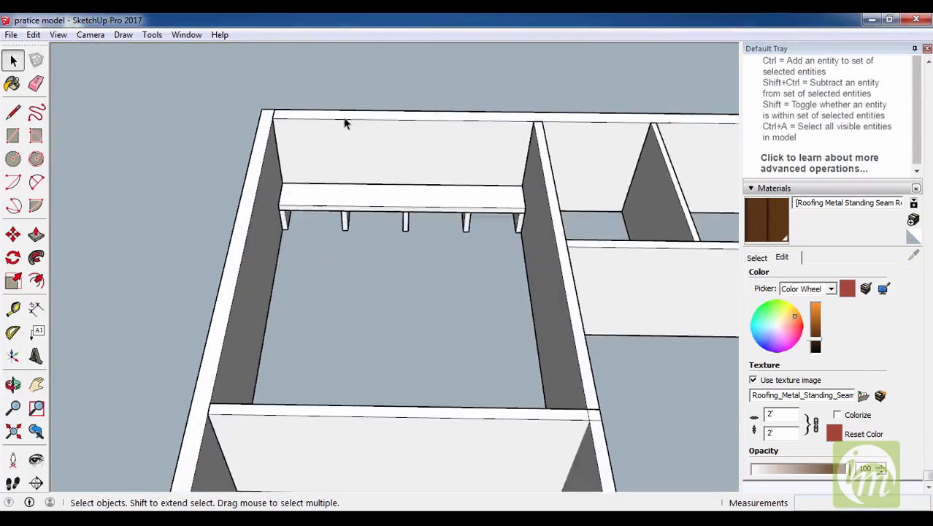
{"action": "scroll", "coordinate": [389, 213], "scroll_direction": "down", "scroll_amount": 3}
{"action": "middle_click_drag", "start_coordinate": [395, 210], "coordinate": [456, 230]}
{"action": "double_click", "coordinate": [445, 231]}
{"action": "key", "text": "t"}
{"action": "scroll", "coordinate": [439, 241], "scroll_direction": "up", "scroll_amount": 3}
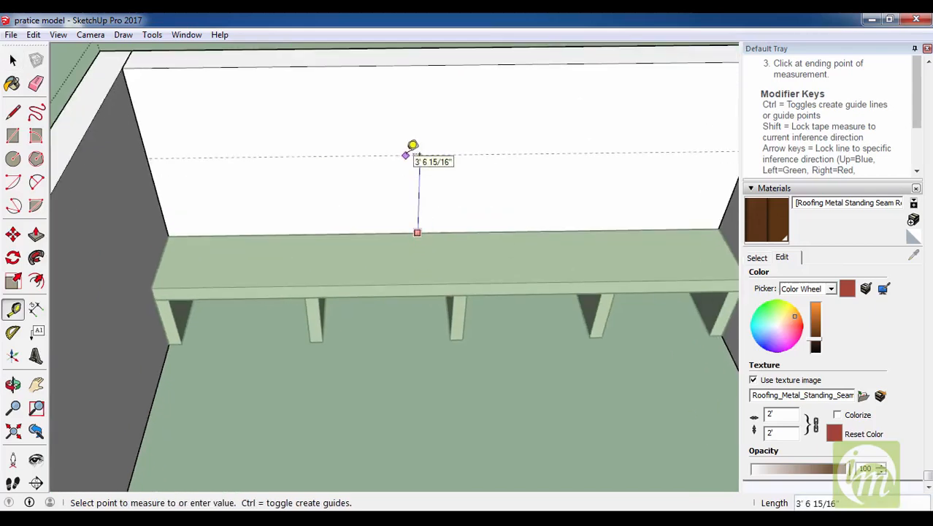
{"action": "key", "text": "Escape"}
{"action": "middle_click_drag", "start_coordinate": [379, 308], "coordinate": [390, 282]}
{"action": "left_click", "coordinate": [386, 300]}
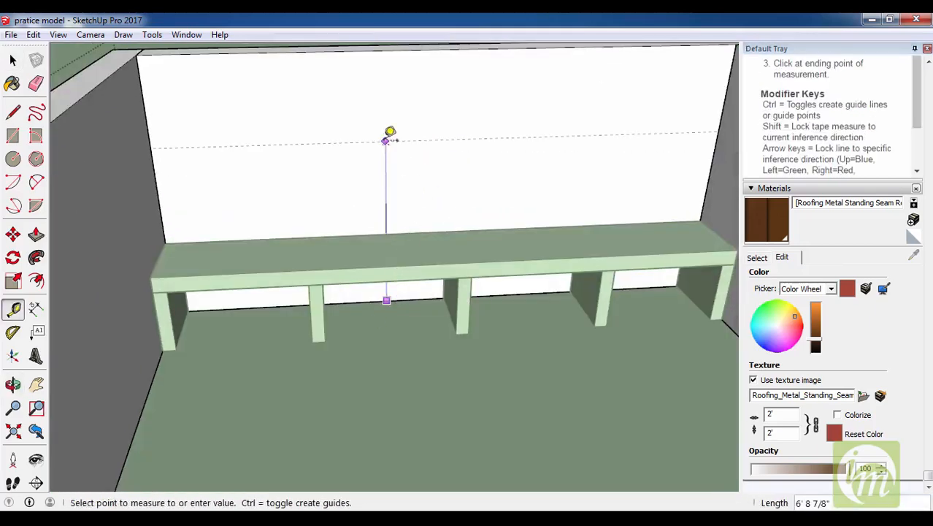
{"action": "left_click", "coordinate": [395, 135]}
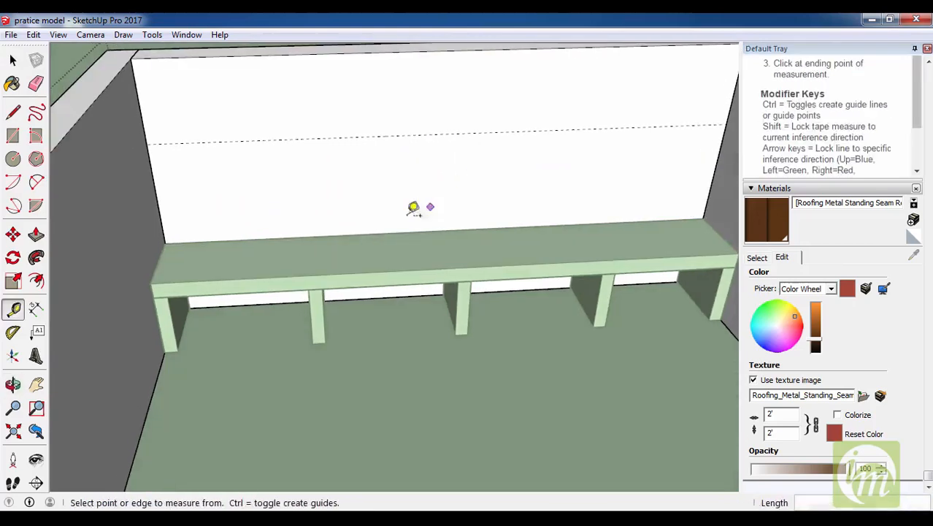
Draw connected lines along the bench's back edge, up to the guide and back across the wall, outlining a strip.
{"action": "key", "text": "l"}
{"action": "left_click", "coordinate": [164, 238]}
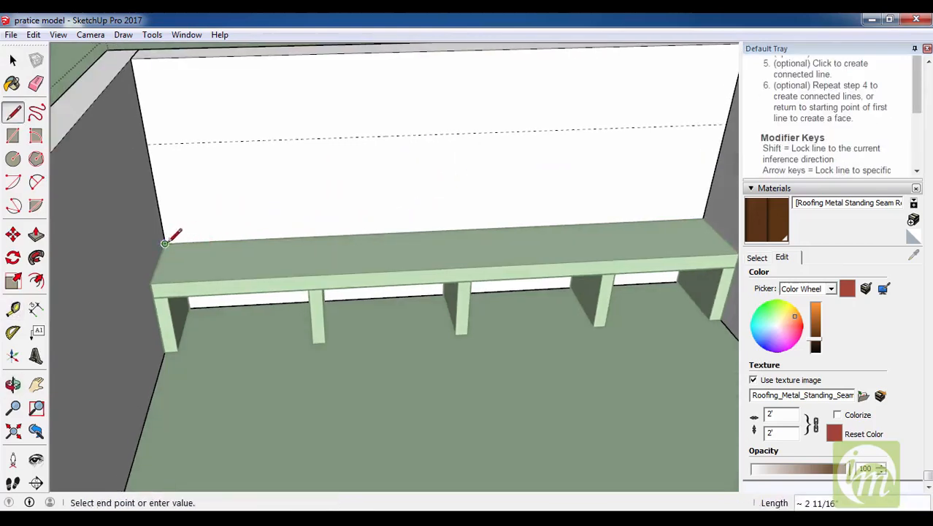
{"action": "left_click", "coordinate": [703, 218]}
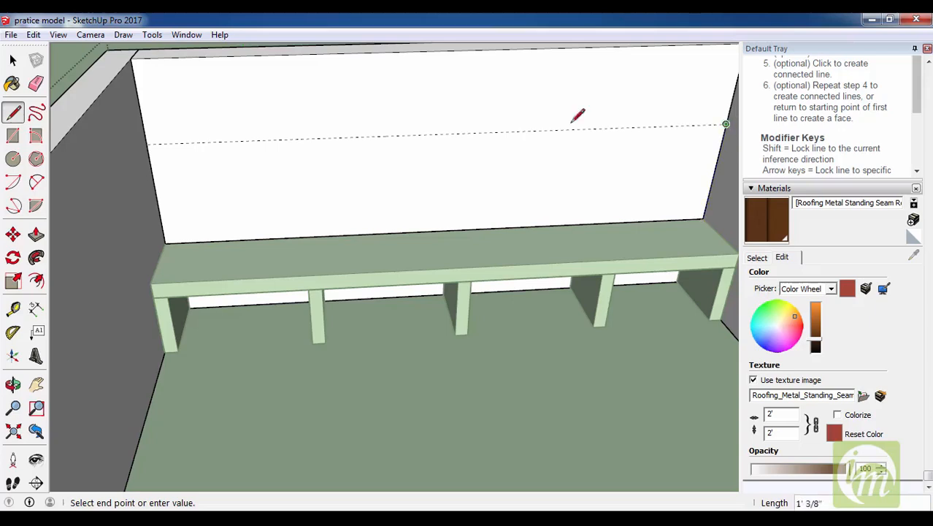
{"action": "left_click", "coordinate": [146, 144]}
{"action": "key", "text": "space"}
{"action": "scroll", "coordinate": [292, 229], "scroll_direction": "down", "scroll_amount": 3}
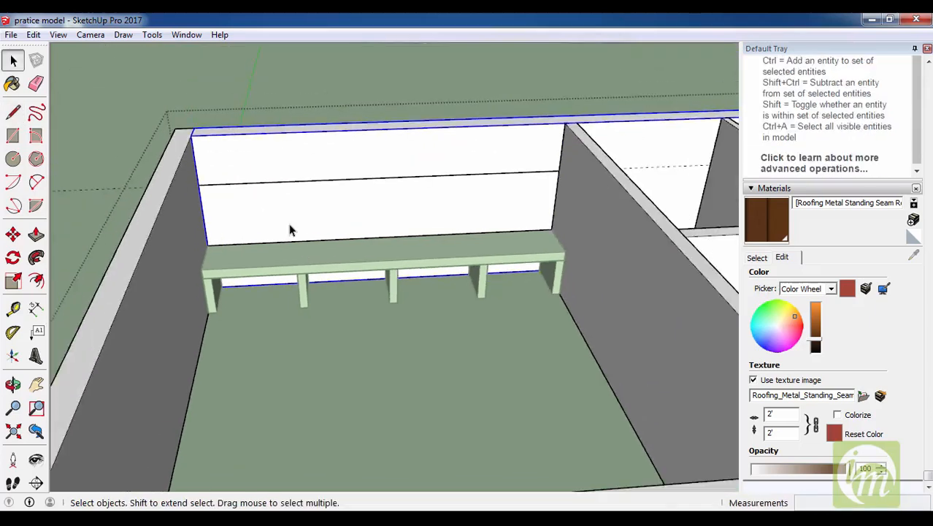
Draw a rectangle over the wall strip, from the upper line's end to the opposite rear corner of the bench.
{"action": "scroll", "coordinate": [225, 194], "scroll_direction": "up", "scroll_amount": 4}
{"action": "key", "text": "r"}
{"action": "left_click", "coordinate": [187, 179]}
{"action": "scroll", "coordinate": [187, 179], "scroll_direction": "down", "scroll_amount": 3}
{"action": "scroll", "coordinate": [613, 241], "scroll_direction": "up", "scroll_amount": 3}
{"action": "left_click", "coordinate": [631, 238]}
{"action": "key", "text": "space"}
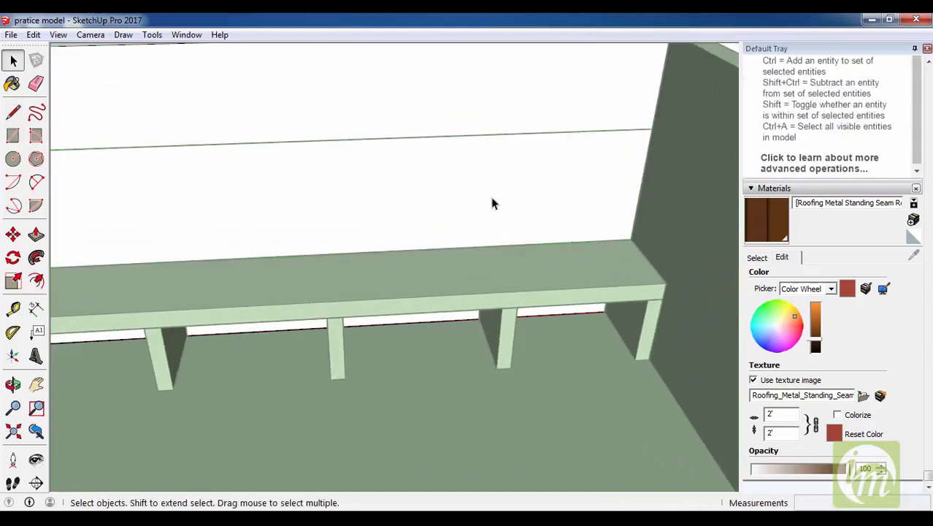
Select the wall strip above the bench and paint it with Color D04 from the Colors collection.
{"action": "left_click", "coordinate": [489, 196]}
{"action": "scroll", "coordinate": [606, 247], "scroll_direction": "down", "scroll_amount": 2}
{"action": "left_click", "coordinate": [757, 257]}
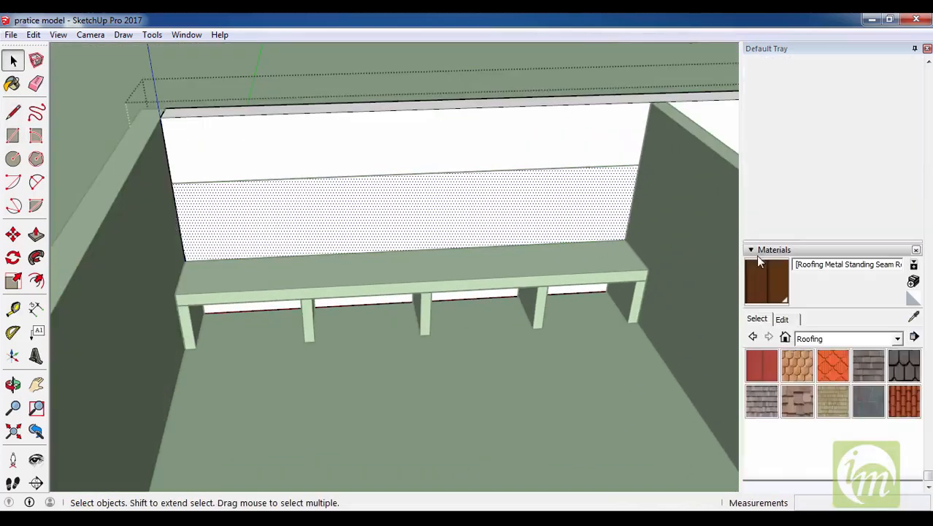
{"action": "left_click", "coordinate": [850, 338]}
{"action": "left_click", "coordinate": [819, 386]}
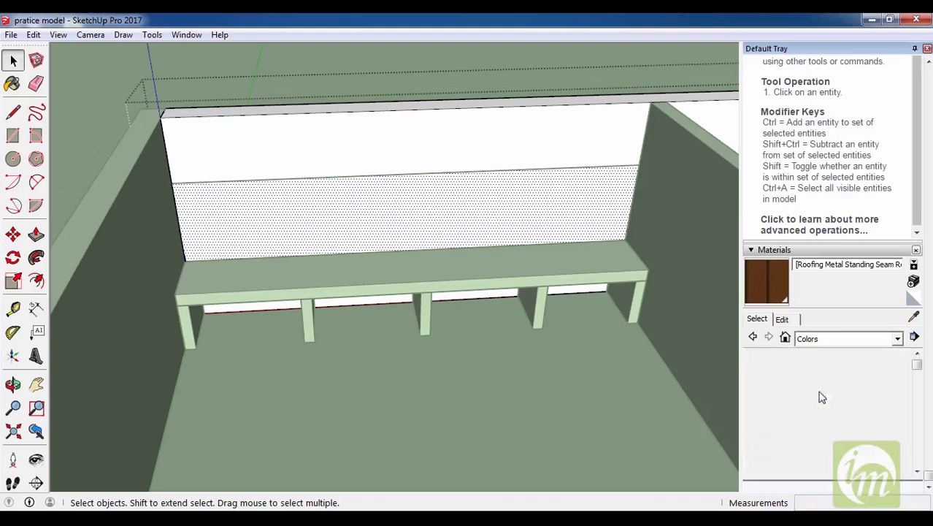
{"action": "left_click", "coordinate": [919, 380]}
{"action": "left_click", "coordinate": [859, 408]}
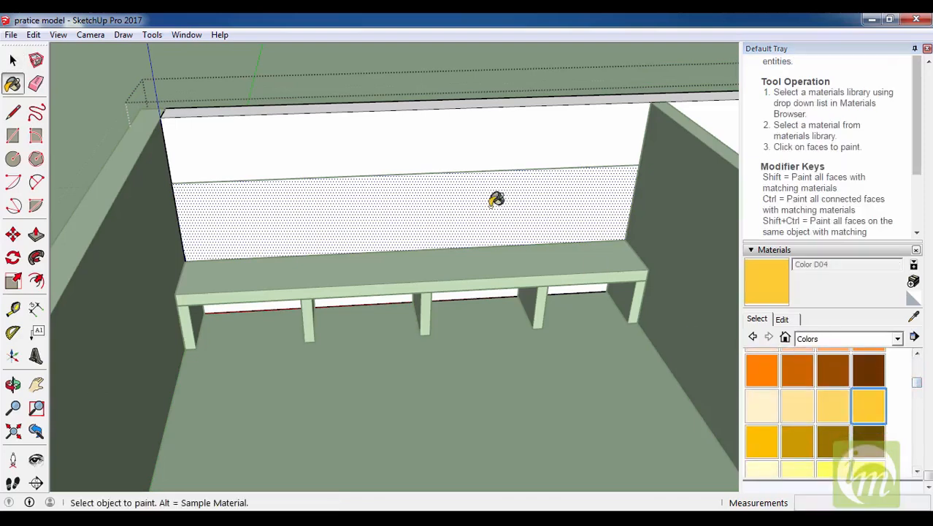
{"action": "left_click", "coordinate": [493, 195]}
{"action": "scroll", "coordinate": [493, 196], "scroll_direction": "down", "scroll_amount": 3}
Give the Color D04 material the texture image 2 from New folder on the Desktop.
{"action": "left_click", "coordinate": [782, 321]}
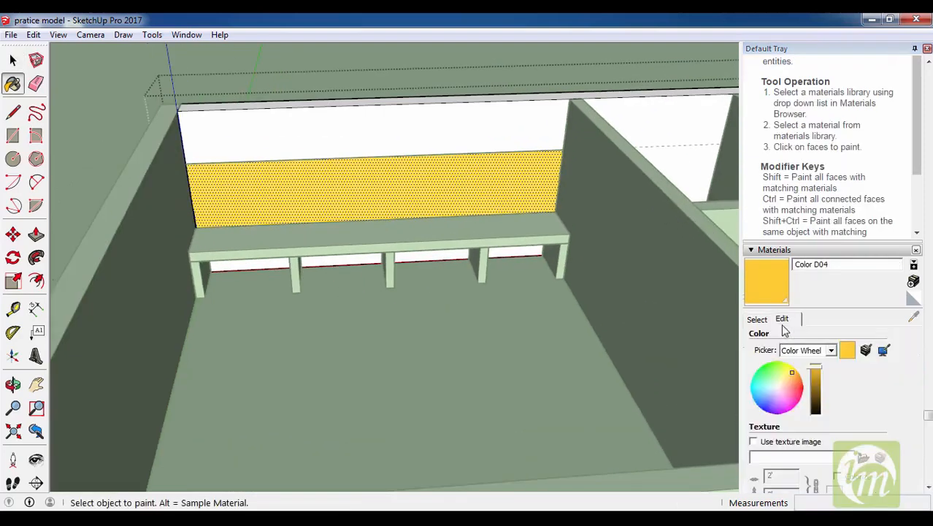
{"action": "left_click", "coordinate": [862, 458]}
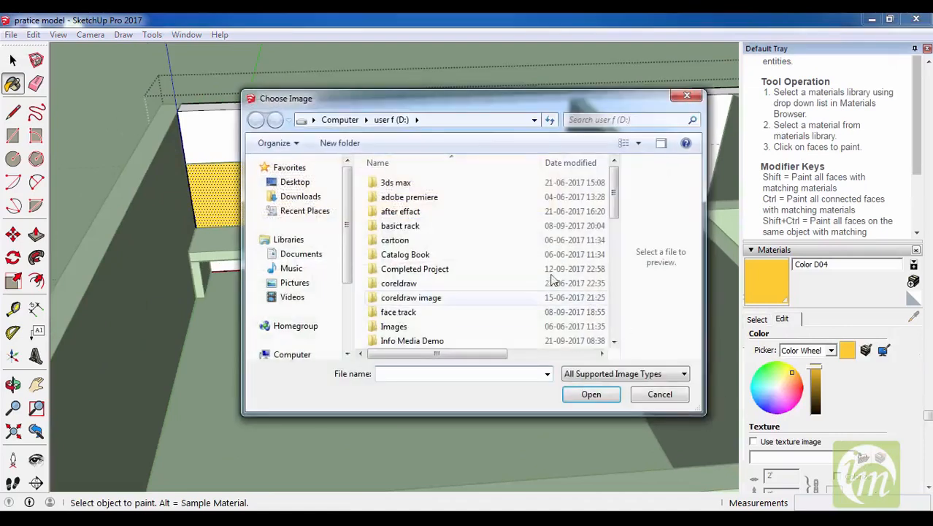
{"action": "left_click", "coordinate": [295, 182]}
{"action": "scroll", "coordinate": [557, 336], "scroll_direction": "down", "scroll_amount": 2}
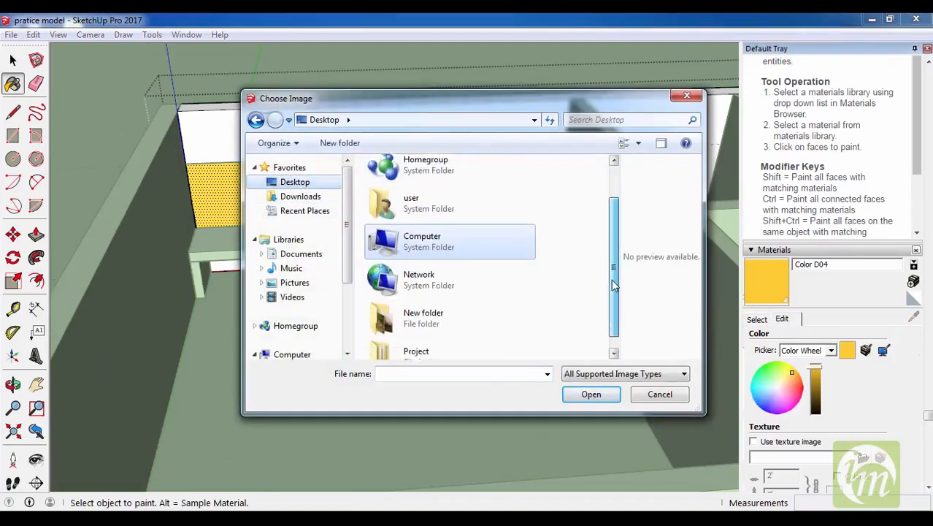
{"action": "double_click", "coordinate": [415, 305]}
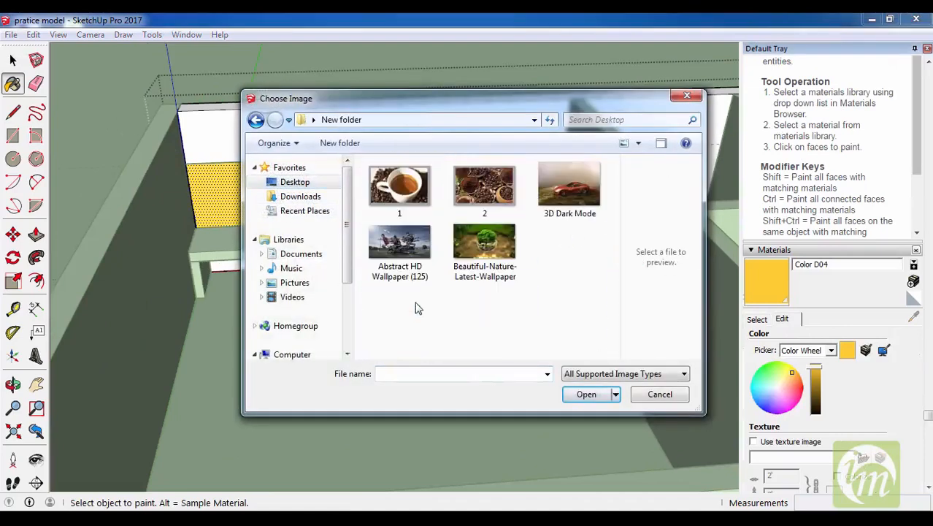
{"action": "left_click", "coordinate": [485, 191]}
{"action": "left_click", "coordinate": [581, 395]}
Inspect the repeated coffee image on the wall strip above the bench from different angles and distances.
{"action": "key", "text": "o"}
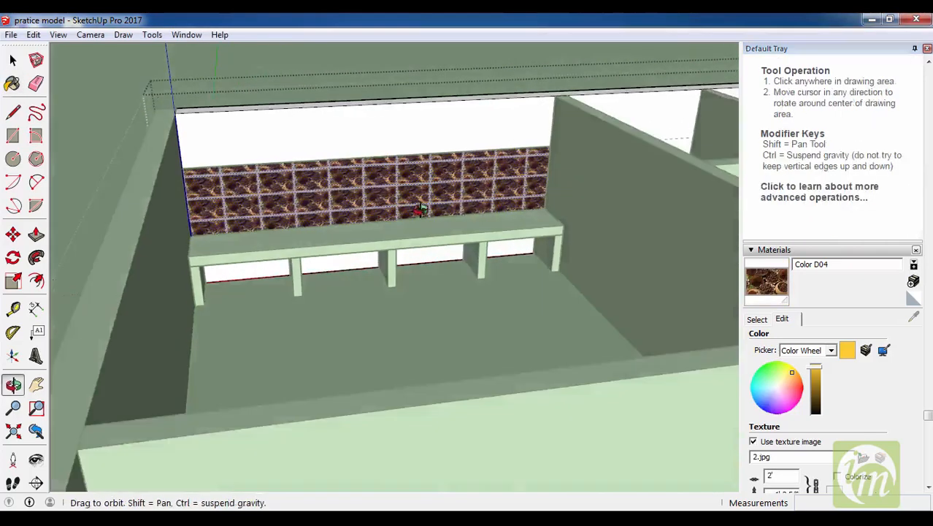
{"action": "scroll", "coordinate": [315, 196], "scroll_direction": "up", "scroll_amount": 9}
{"action": "scroll", "coordinate": [415, 268], "scroll_direction": "down", "scroll_amount": 4}
{"action": "mouse_move", "coordinate": [408, 260]}
{"action": "middle_mouse_down"}
{"action": "mouse_move", "coordinate": [356, 256]}
{"action": "mouse_move", "coordinate": [419, 246]}
{"action": "middle_mouse_up"}
{"action": "scroll", "coordinate": [356, 254], "scroll_direction": "down", "scroll_amount": 3}
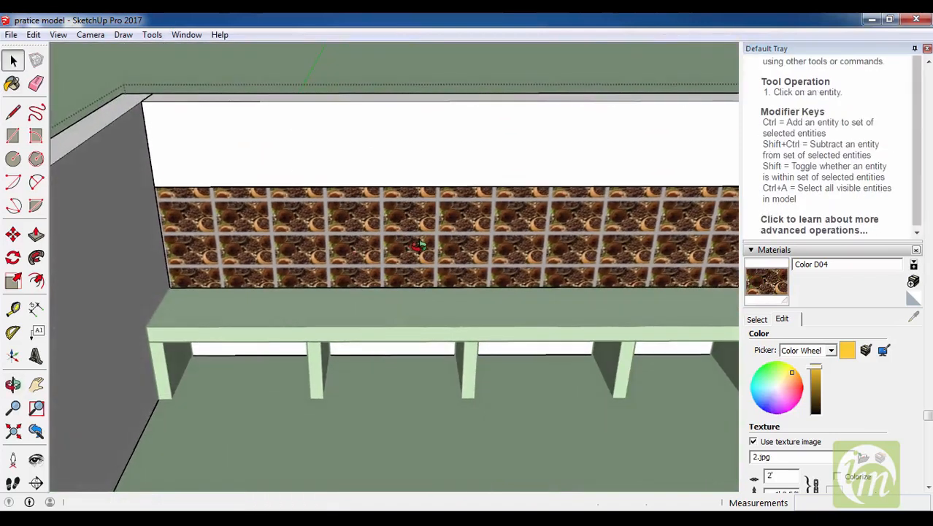
{"action": "scroll", "coordinate": [307, 247], "scroll_direction": "down", "scroll_amount": 3}
{"action": "middle_click_drag", "start_coordinate": [311, 248], "coordinate": [226, 245]}
{"action": "scroll", "coordinate": [431, 281], "scroll_direction": "down", "scroll_amount": 2}
Open the long wall adjoining the bench for editing and place a horizontal guide 3' above its floor edge.
{"action": "middle_click_drag", "start_coordinate": [437, 283], "coordinate": [205, 225]}
{"action": "scroll", "coordinate": [204, 224], "scroll_direction": "up", "scroll_amount": 3}
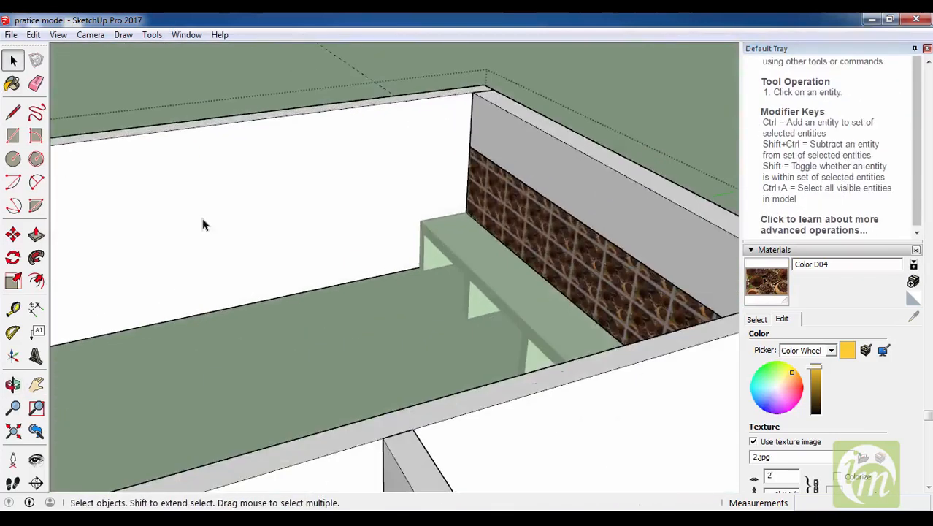
{"action": "double_click", "coordinate": [203, 224]}
{"action": "scroll", "coordinate": [346, 250], "scroll_direction": "down", "scroll_amount": 3}
{"action": "middle_click_drag", "start_coordinate": [346, 250], "coordinate": [504, 276]}
{"action": "scroll", "coordinate": [308, 283], "scroll_direction": "up", "scroll_amount": 2}
{"action": "key", "text": "t"}
{"action": "left_click", "coordinate": [310, 297]}
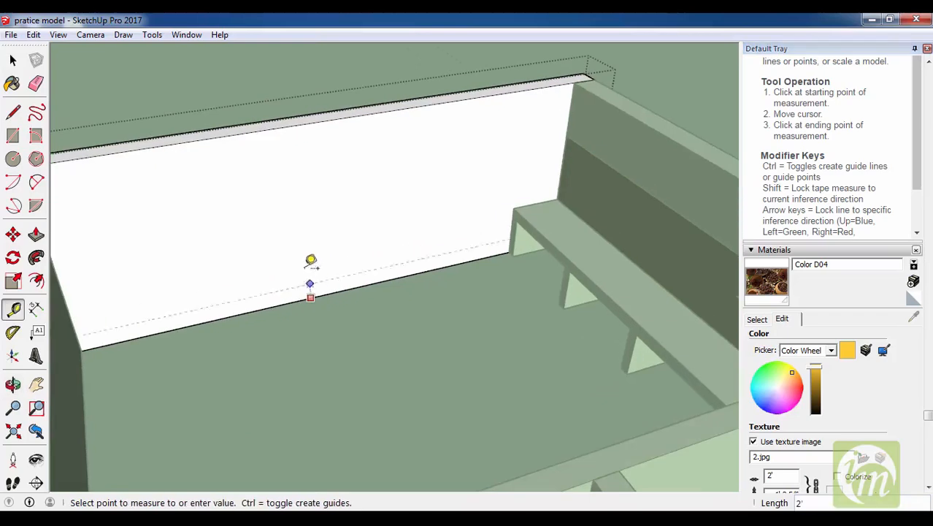
{"action": "type", "text": "3'"}
{"action": "key", "text": "Return"}
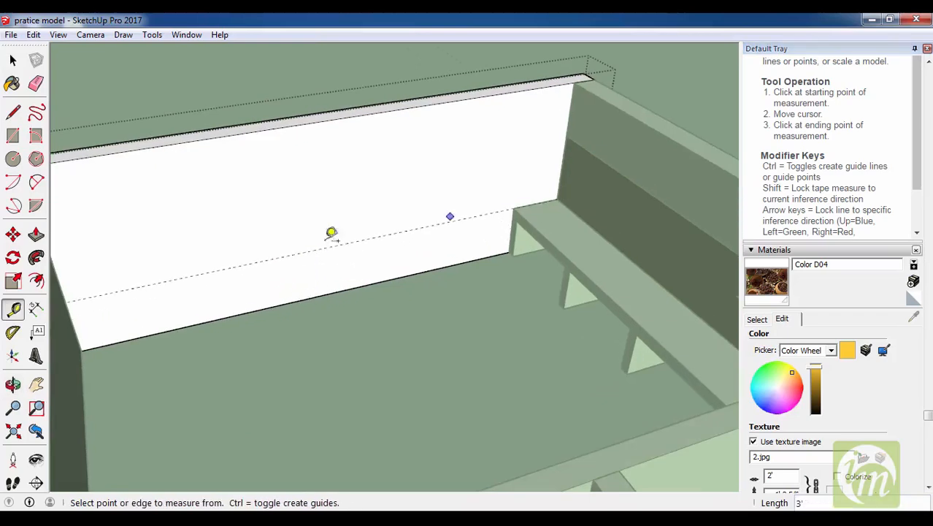
Place a second horizontal guide on the adjoining wall, level with the top of the textured strip.
{"action": "left_click", "coordinate": [314, 294]}
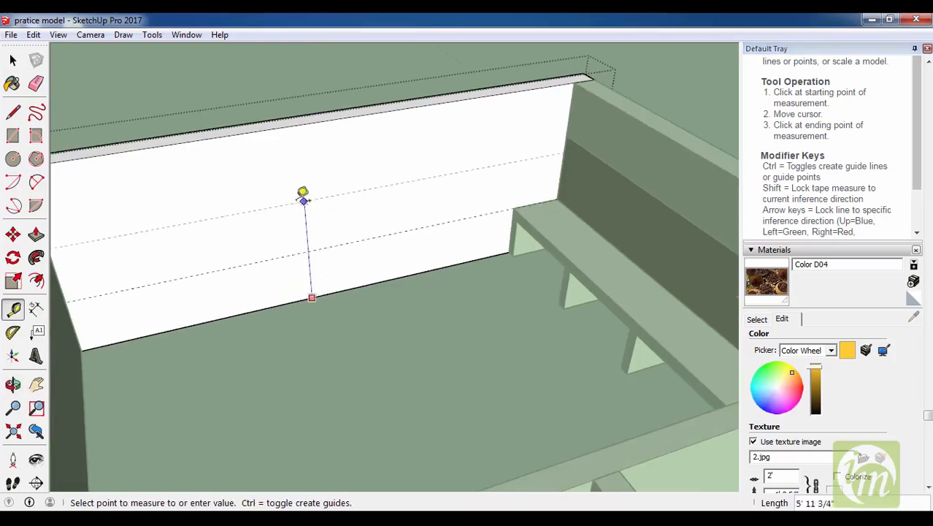
{"action": "left_click", "coordinate": [567, 135]}
{"action": "key", "text": "space"}
Draw a rectangle between the two guides on the long wall, from the partition to the bench wall's corner.
{"action": "left_click", "coordinate": [316, 196]}
{"action": "scroll", "coordinate": [558, 202], "scroll_direction": "down", "scroll_amount": 1}
{"action": "middle_click_drag", "start_coordinate": [559, 202], "coordinate": [313, 226]}
{"action": "scroll", "coordinate": [312, 227], "scroll_direction": "up", "scroll_amount": 3}
{"action": "key", "text": "r"}
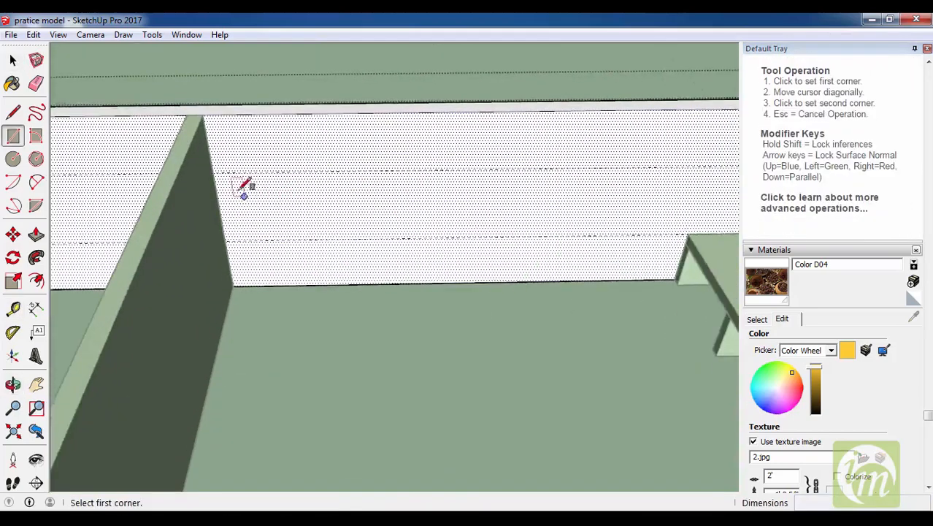
{"action": "left_click", "coordinate": [208, 160]}
{"action": "middle_click_drag", "start_coordinate": [209, 161], "coordinate": [425, 255]}
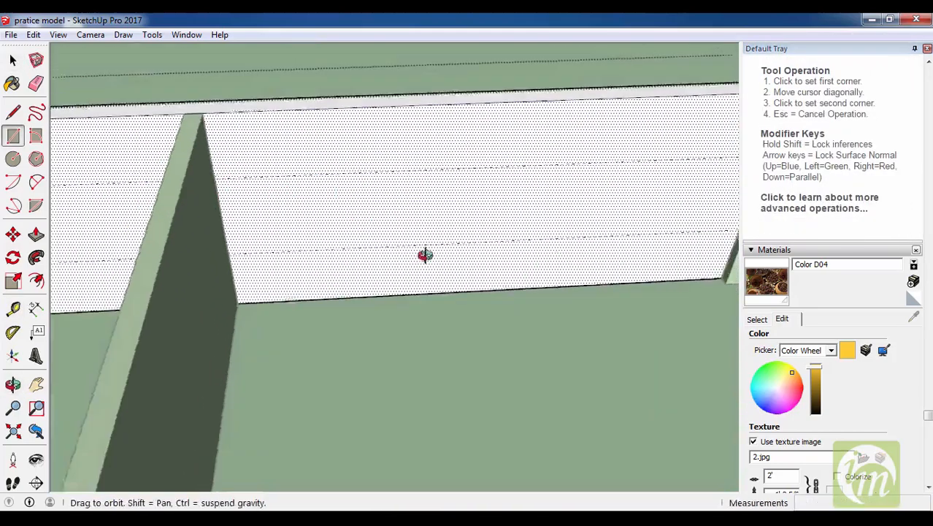
{"action": "left_click_drag", "start_coordinate": [425, 254], "coordinate": [511, 226]}
{"action": "scroll", "coordinate": [520, 219], "scroll_direction": "down", "scroll_amount": 2}
{"action": "scroll", "coordinate": [621, 195], "scroll_direction": "up", "scroll_amount": 2}
{"action": "left_click", "coordinate": [630, 195]}
{"action": "key", "text": "space"}
Select the new strip on the long wall and paint it with Color F07 from the Colors collection.
{"action": "left_click", "coordinate": [552, 181]}
{"action": "scroll", "coordinate": [558, 184], "scroll_direction": "down", "scroll_amount": 2}
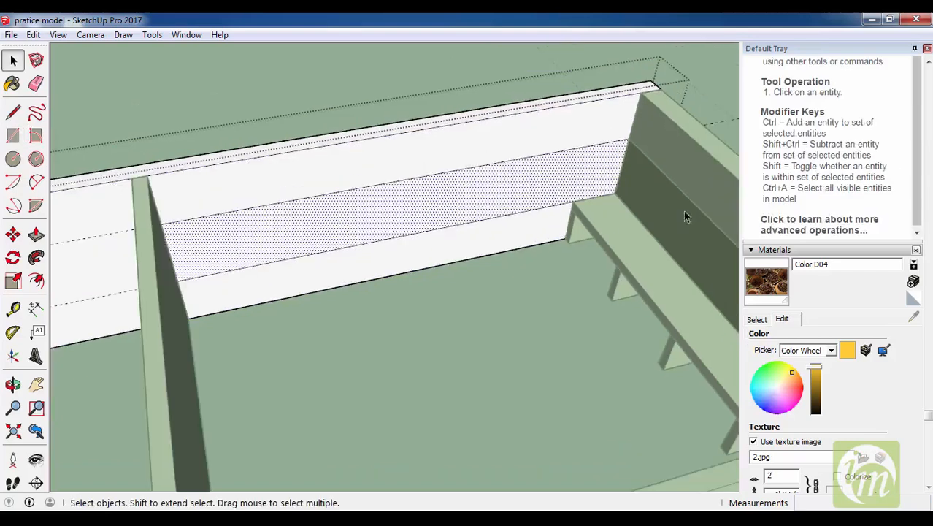
{"action": "left_click", "coordinate": [757, 321]}
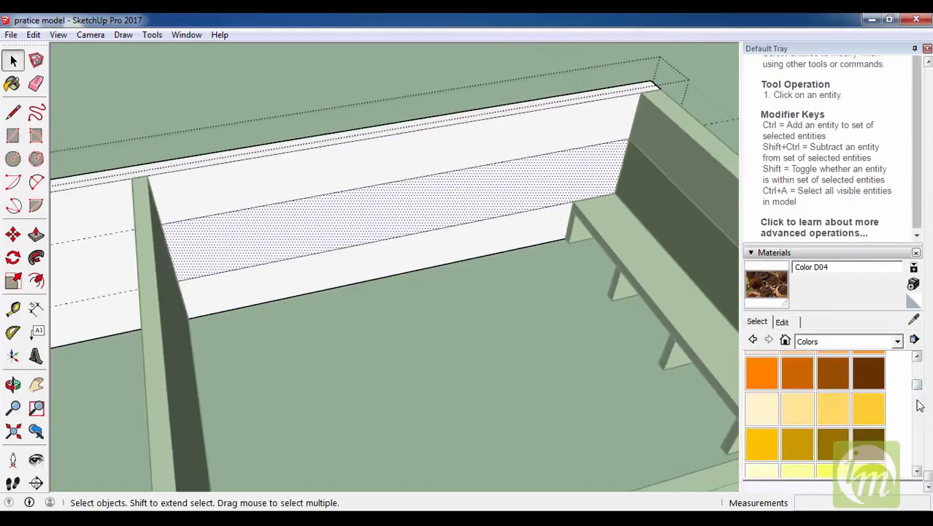
{"action": "scroll", "coordinate": [920, 406], "scroll_direction": "down", "scroll_amount": 3}
{"action": "left_click", "coordinate": [834, 417]}
{"action": "left_click", "coordinate": [396, 212]}
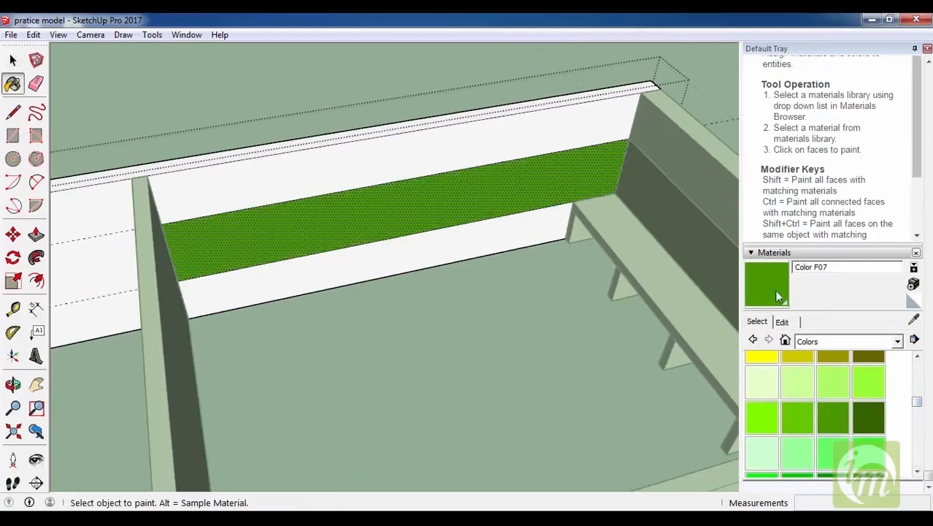
Apply image 1 as the texture of Color F07 on the long wall's strip.
{"action": "left_click", "coordinate": [785, 323]}
{"action": "left_click", "coordinate": [864, 460]}
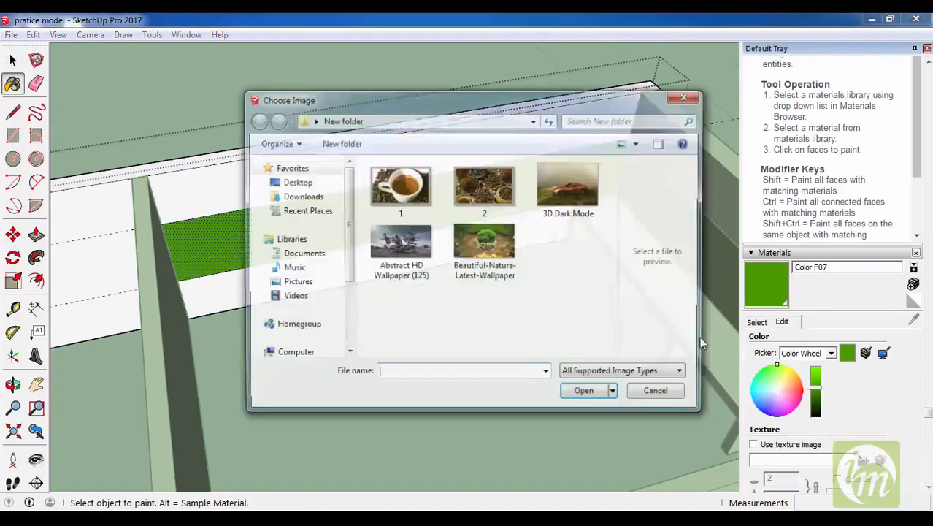
{"action": "left_click", "coordinate": [402, 187]}
{"action": "left_click", "coordinate": [584, 399]}
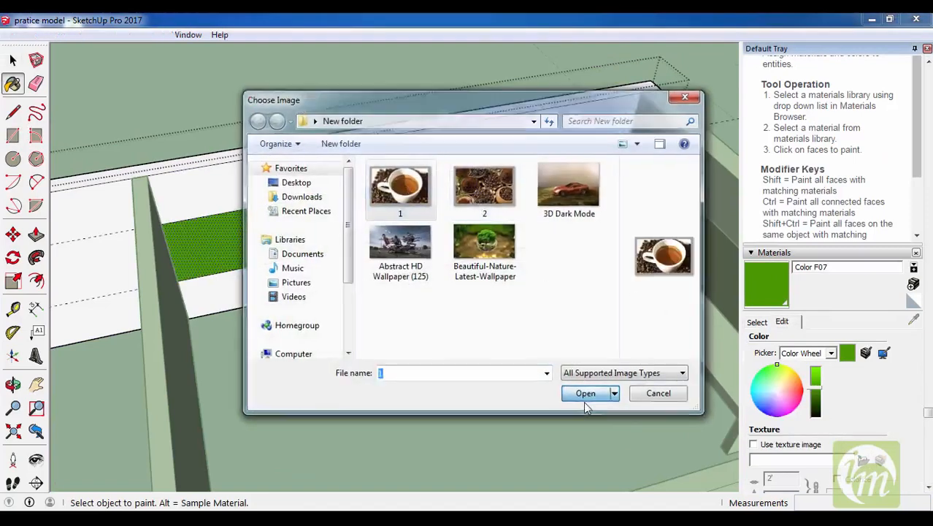
{"action": "middle_click_drag", "start_coordinate": [433, 231], "coordinate": [431, 229]}
{"action": "scroll", "coordinate": [379, 205], "scroll_direction": "up", "scroll_amount": 4}
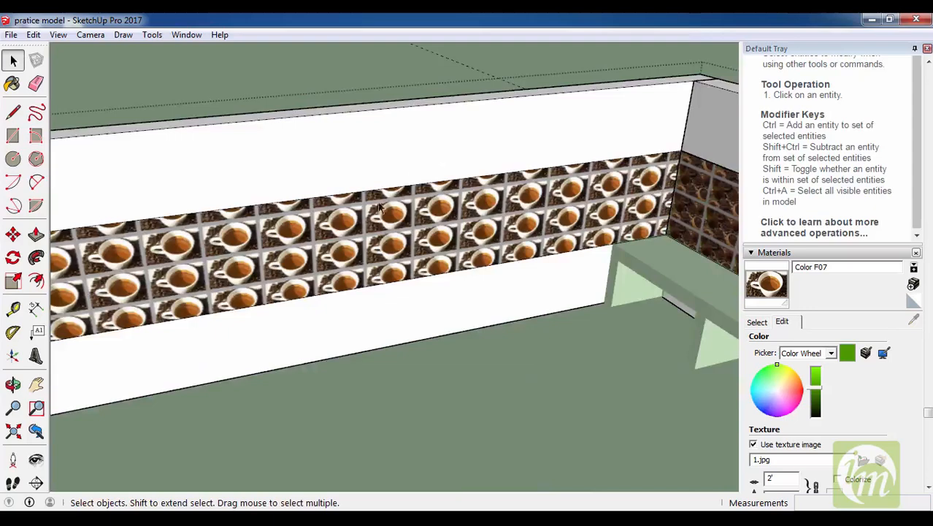
Examine the textured wall strips beside the bench and in the neighbouring rooms.
{"action": "scroll", "coordinate": [379, 205], "scroll_direction": "down", "scroll_amount": 5}
{"action": "middle_click_drag", "start_coordinate": [409, 226], "coordinate": [577, 281]}
{"action": "scroll", "coordinate": [570, 255], "scroll_direction": "up", "scroll_amount": 3}
{"action": "middle_click_drag", "start_coordinate": [468, 175], "coordinate": [334, 154]}
{"action": "scroll", "coordinate": [399, 119], "scroll_direction": "up", "scroll_amount": 3}
{"action": "scroll", "coordinate": [399, 123], "scroll_direction": "down", "scroll_amount": 3}
{"action": "middle_click_drag", "start_coordinate": [369, 212], "coordinate": [497, 281]}
{"action": "scroll", "coordinate": [254, 127], "scroll_direction": "down", "scroll_amount": 3}
{"action": "scroll", "coordinate": [254, 127], "scroll_direction": "down", "scroll_amount": 2}
{"action": "middle_click_drag", "start_coordinate": [394, 176], "coordinate": [484, 211]}
{"action": "scroll", "coordinate": [354, 152], "scroll_direction": "down", "scroll_amount": 1}
{"action": "scroll", "coordinate": [356, 151], "scroll_direction": "down", "scroll_amount": 1}
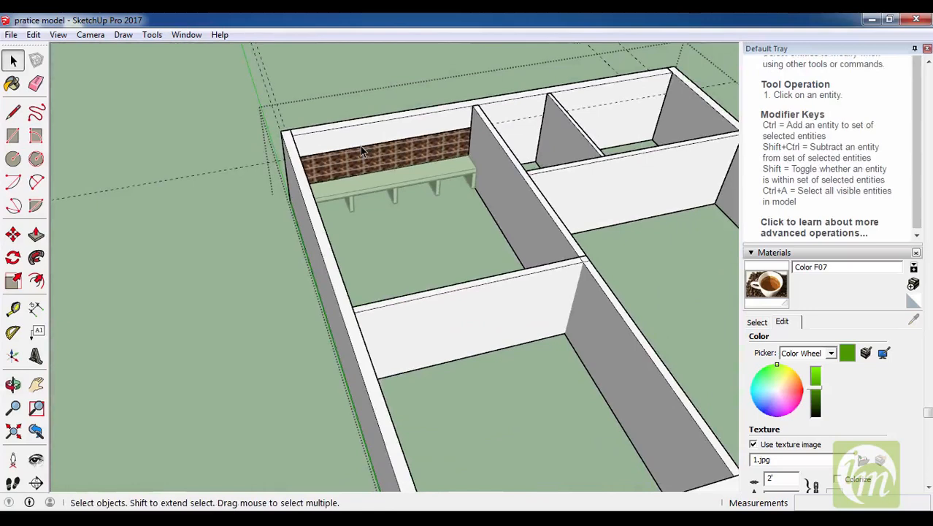
Paint the near staircase handrail with Metal Corrugated Shiny from the Metal collection.
{"action": "left_click", "coordinate": [756, 323]}
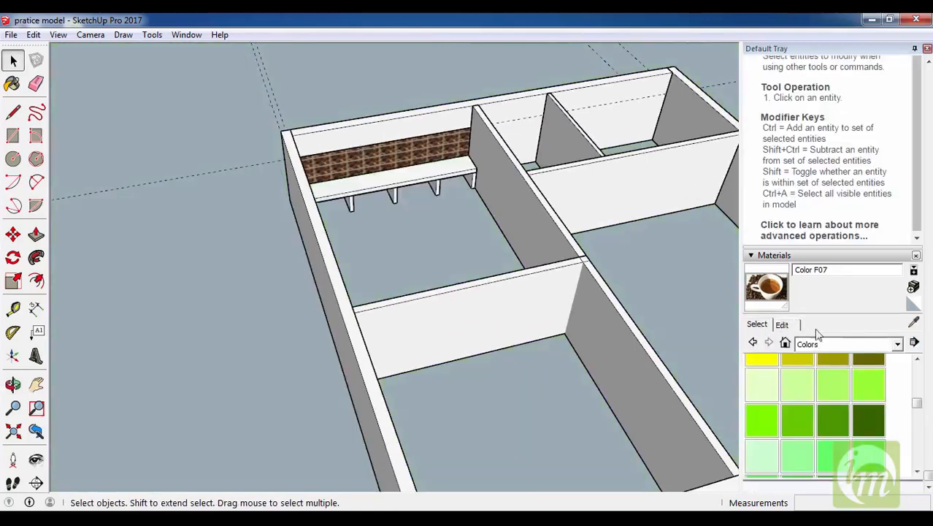
{"action": "left_click", "coordinate": [815, 344]}
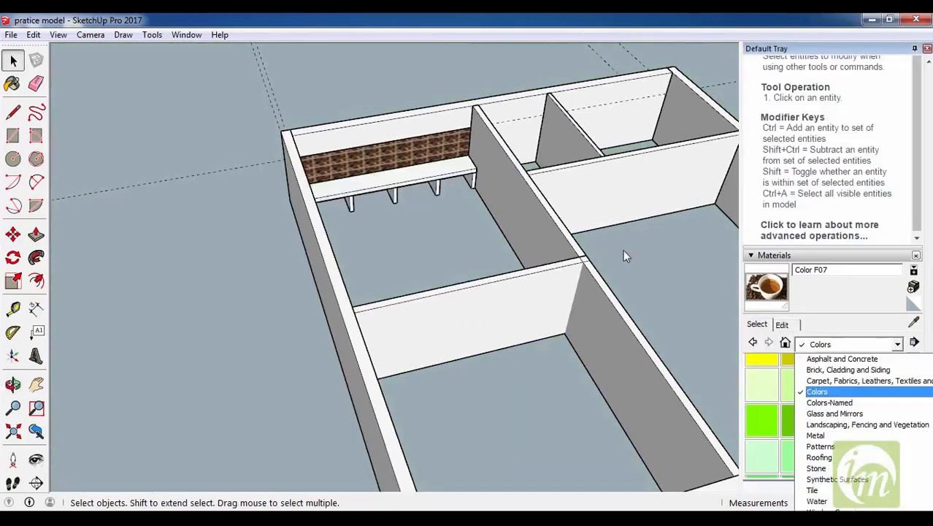
{"action": "left_click", "coordinate": [827, 438]}
{"action": "middle_click_drag", "start_coordinate": [450, 273], "coordinate": [750, 366]}
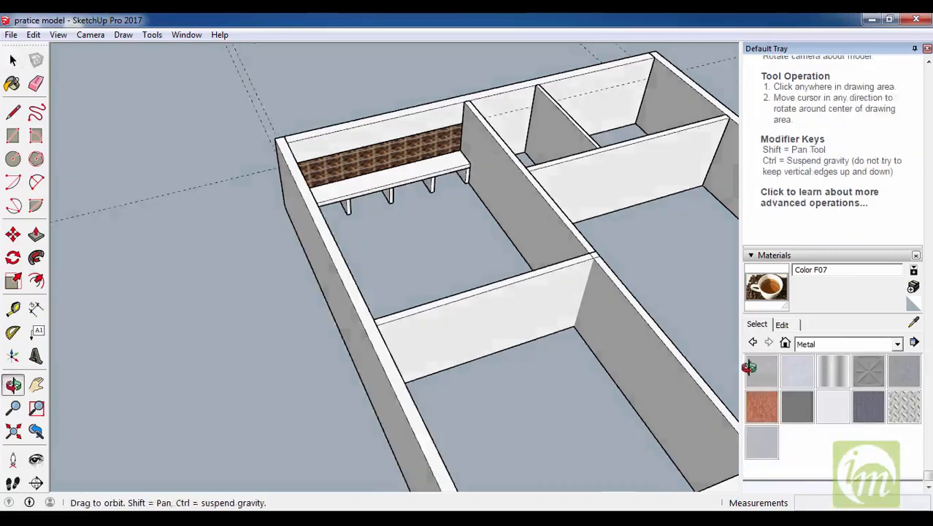
{"action": "scroll", "coordinate": [428, 207], "scroll_direction": "down", "scroll_amount": 5}
{"action": "left_click", "coordinate": [833, 371]}
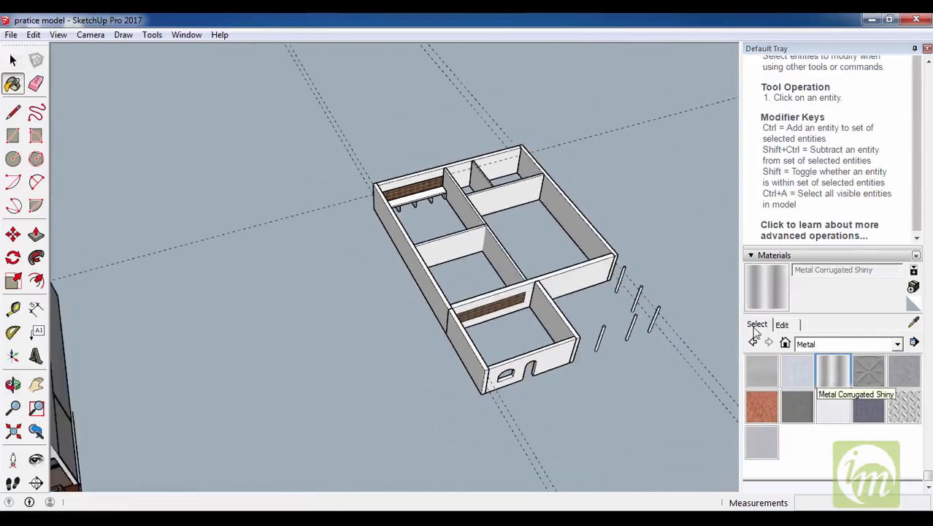
{"action": "scroll", "coordinate": [677, 146], "scroll_direction": "down", "scroll_amount": 5}
{"action": "scroll", "coordinate": [701, 118], "scroll_direction": "down", "scroll_amount": 5}
{"action": "scroll", "coordinate": [286, 281], "scroll_direction": "up", "scroll_amount": 7}
{"action": "middle_click_drag", "start_coordinate": [221, 235], "coordinate": [360, 185]}
{"action": "scroll", "coordinate": [381, 333], "scroll_direction": "up", "scroll_amount": 8}
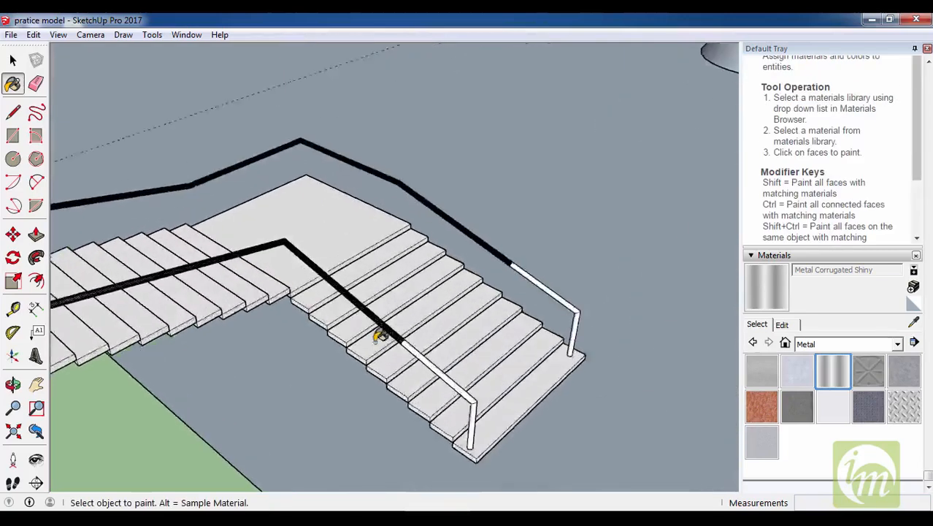
{"action": "left_click", "coordinate": [485, 385]}
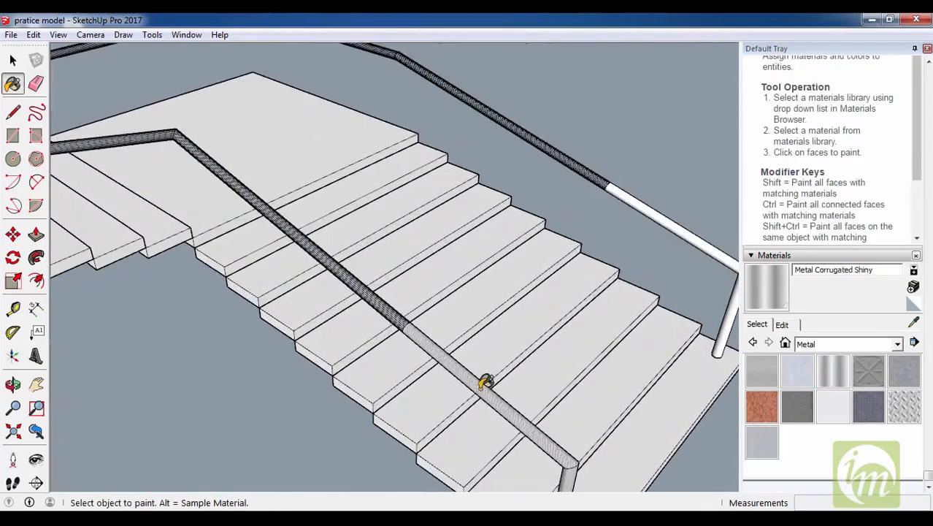
Try the dark blue-grey metal on the near handrail, and repaint it with Metal Steel Textured White.
{"action": "left_click", "coordinate": [869, 407]}
{"action": "left_click", "coordinate": [504, 392]}
{"action": "left_click", "coordinate": [904, 407]}
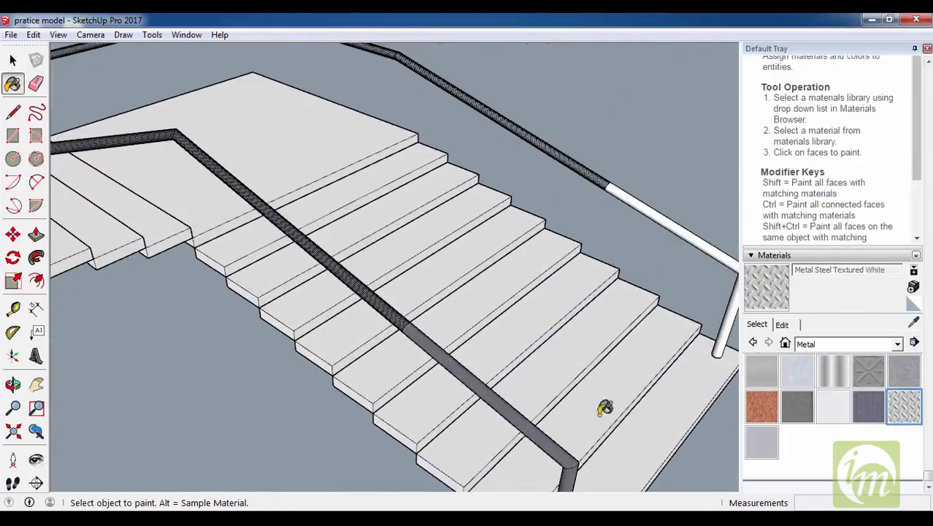
{"action": "left_click", "coordinate": [529, 418]}
Try Metal Rusted and Metal Seamed on the opposite staircase handrail.
{"action": "scroll", "coordinate": [490, 383], "scroll_direction": "down", "scroll_amount": 3}
{"action": "middle_click_drag", "start_coordinate": [531, 363], "coordinate": [438, 329]}
{"action": "scroll", "coordinate": [645, 365], "scroll_direction": "up", "scroll_amount": 5}
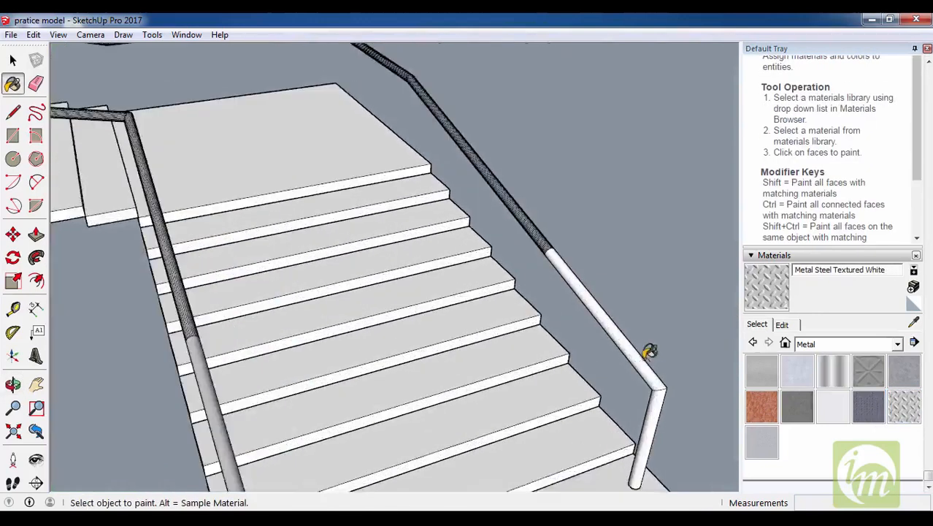
{"action": "left_click", "coordinate": [768, 422]}
{"action": "left_click", "coordinate": [652, 386]}
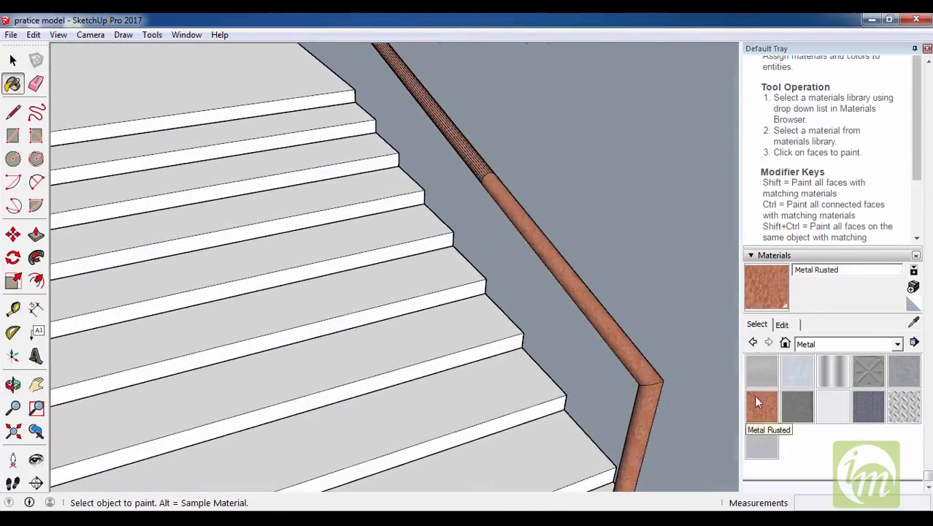
{"action": "left_click", "coordinate": [797, 407]}
{"action": "left_click", "coordinate": [639, 355]}
Paint the opposite staircase handrail with Metal Embossed.
{"action": "scroll", "coordinate": [639, 356], "scroll_direction": "down", "scroll_amount": 8}
{"action": "mouse_move", "coordinate": [574, 298]}
{"action": "middle_mouse_down"}
{"action": "mouse_move", "coordinate": [179, 329]}
{"action": "mouse_move", "coordinate": [316, 368]}
{"action": "middle_mouse_up"}
{"action": "scroll", "coordinate": [316, 369], "scroll_direction": "up", "scroll_amount": 5}
{"action": "middle_click_drag", "start_coordinate": [350, 431], "coordinate": [462, 276]}
{"action": "scroll", "coordinate": [523, 243], "scroll_direction": "up", "scroll_amount": 4}
{"action": "scroll", "coordinate": [523, 243], "scroll_direction": "down", "scroll_amount": 4}
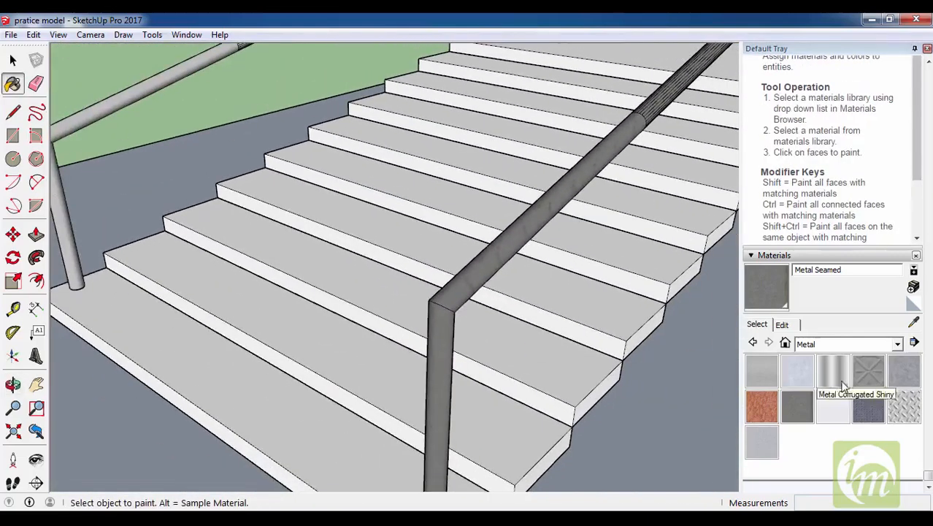
{"action": "left_click", "coordinate": [869, 371]}
{"action": "left_click", "coordinate": [448, 312]}
{"action": "scroll", "coordinate": [394, 377], "scroll_direction": "down", "scroll_amount": 6}
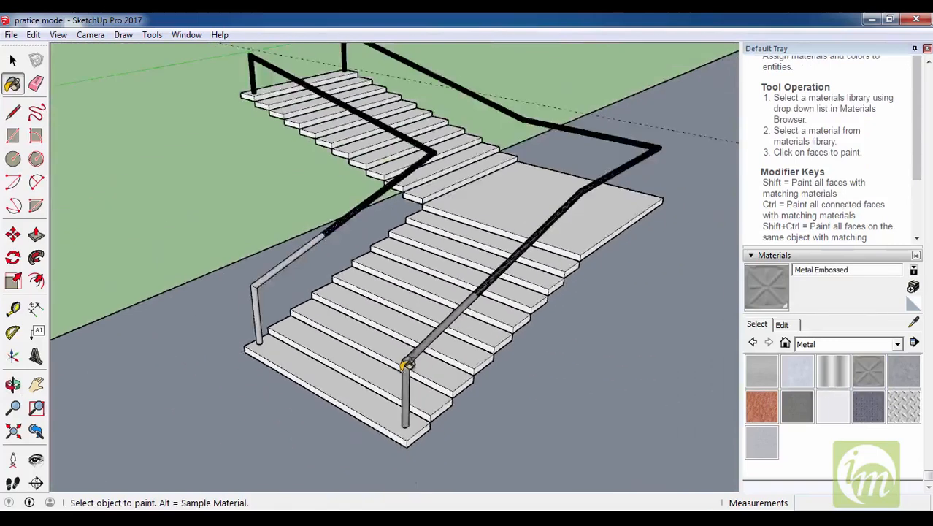
Return to the roofless house and open its wall group for editing.
{"action": "scroll", "coordinate": [404, 362], "scroll_direction": "up", "scroll_amount": 2}
{"action": "scroll", "coordinate": [314, 326], "scroll_direction": "down", "scroll_amount": 5}
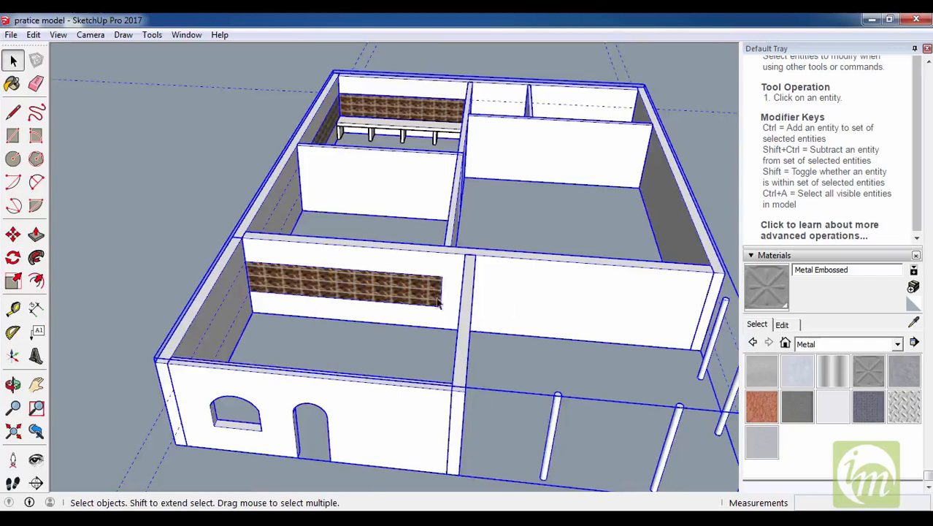
{"action": "scroll", "coordinate": [413, 358], "scroll_direction": "down", "scroll_amount": 3}
{"action": "middle_click_drag", "start_coordinate": [412, 359], "coordinate": [460, 302]}
{"action": "scroll", "coordinate": [460, 303], "scroll_direction": "up", "scroll_amount": 4}
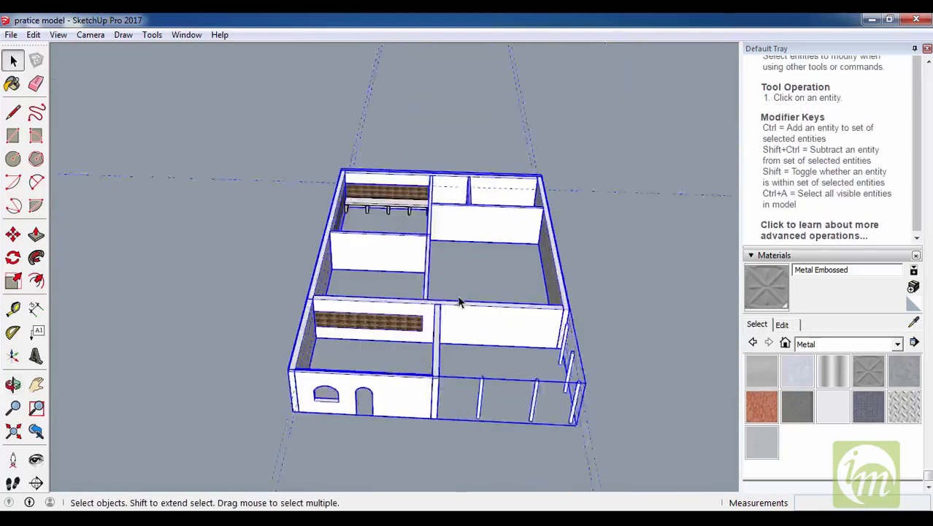
{"action": "scroll", "coordinate": [504, 318], "scroll_direction": "up", "scroll_amount": 2}
{"action": "double_click", "coordinate": [515, 321]}
Select the cross wall behind the columns and paint it with Color A06 from the Colors collection.
{"action": "scroll", "coordinate": [522, 336], "scroll_direction": "up", "scroll_amount": 3}
{"action": "left_click", "coordinate": [516, 337]}
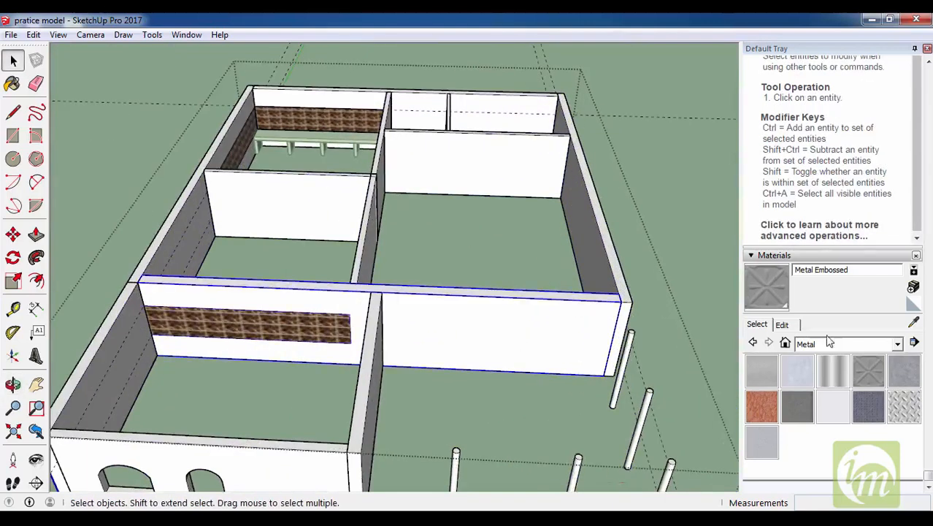
{"action": "left_click", "coordinate": [829, 344]}
{"action": "left_click", "coordinate": [804, 381]}
{"action": "left_click", "coordinate": [766, 406]}
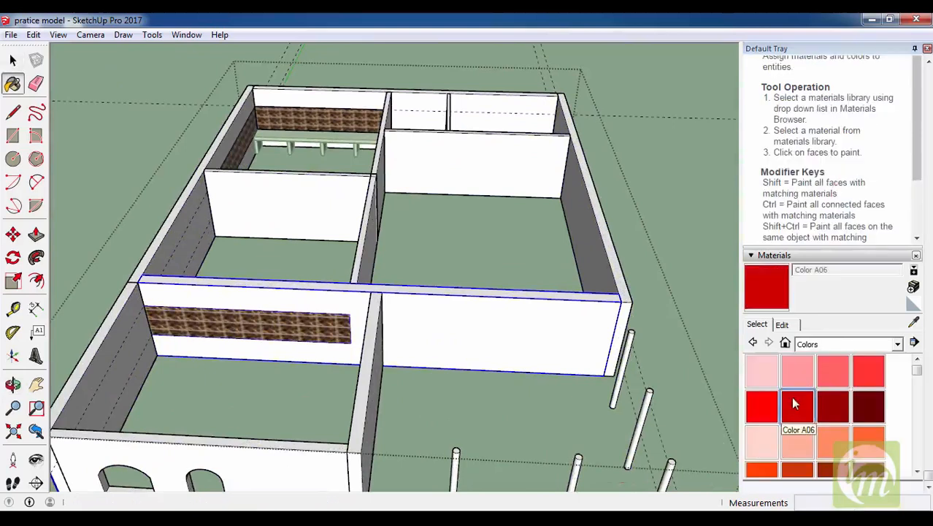
{"action": "left_click", "coordinate": [555, 322]}
Paint the long outer side wall adjoining the red cross wall with Color B05.
{"action": "key", "text": "space"}
{"action": "key", "text": "Escape"}
{"action": "scroll", "coordinate": [483, 307], "scroll_direction": "down", "scroll_amount": 3}
{"action": "mouse_move", "coordinate": [483, 308]}
{"action": "middle_mouse_down"}
{"action": "mouse_move", "coordinate": [411, 307]}
{"action": "mouse_move", "coordinate": [314, 277]}
{"action": "middle_mouse_up"}
{"action": "scroll", "coordinate": [411, 307], "scroll_direction": "up", "scroll_amount": 3}
{"action": "scroll", "coordinate": [511, 303], "scroll_direction": "down", "scroll_amount": 4}
{"action": "left_click", "coordinate": [868, 405]}
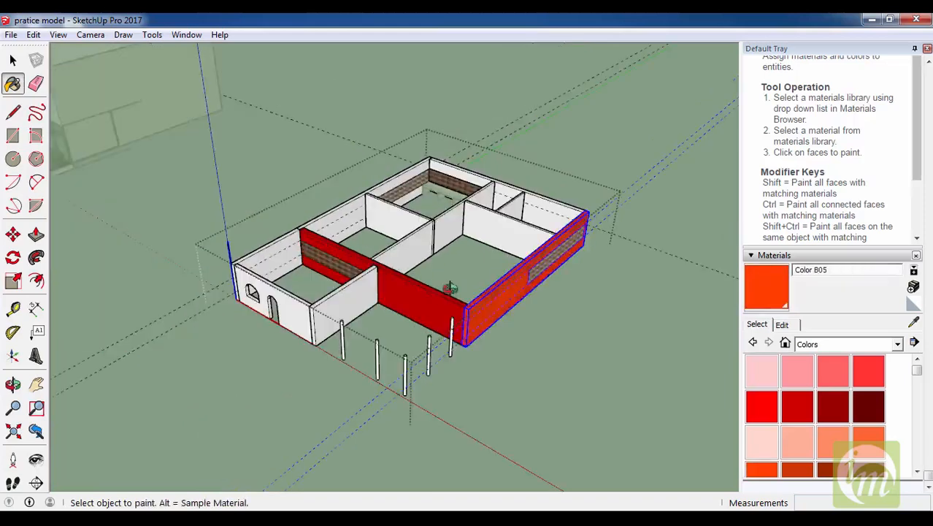
Paint the partition between the large room and the two small back rooms with Color C08, and close the group.
{"action": "middle_click_drag", "start_coordinate": [450, 289], "coordinate": [556, 311]}
{"action": "scroll", "coordinate": [501, 128], "scroll_direction": "up", "scroll_amount": 4}
{"action": "key", "text": "space"}
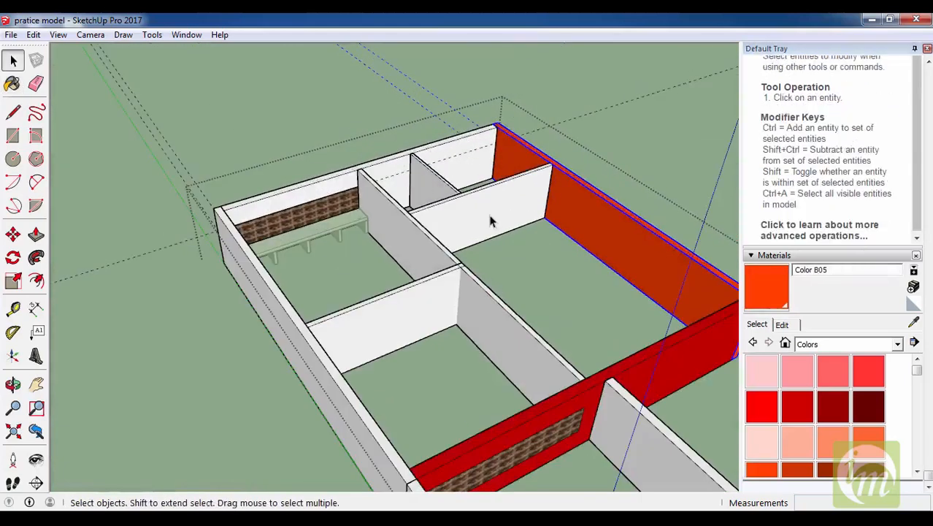
{"action": "key", "text": "b"}
{"action": "scroll", "coordinate": [911, 375], "scroll_direction": "down", "scroll_amount": 2}
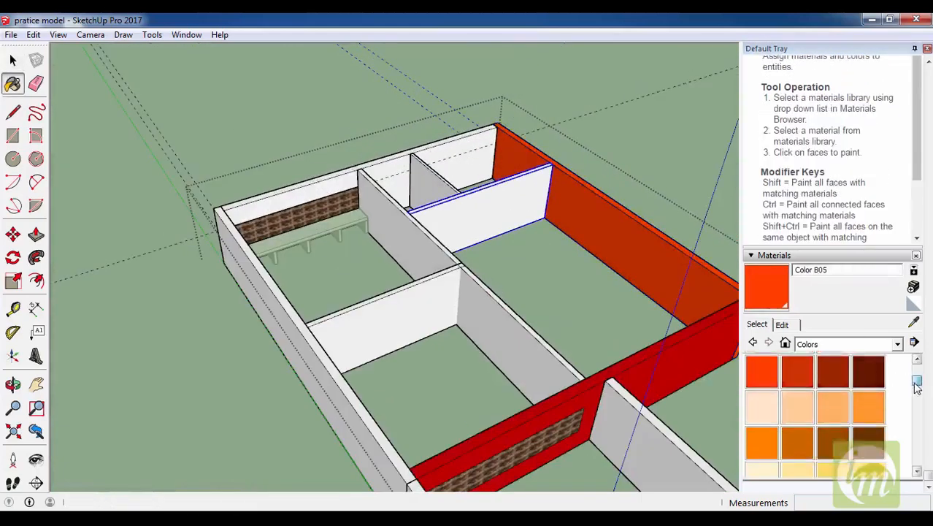
{"action": "left_click", "coordinate": [867, 400]}
{"action": "left_click", "coordinate": [526, 219]}
{"action": "key", "text": "space"}
{"action": "left_click", "coordinate": [168, 219]}
{"action": "scroll", "coordinate": [473, 269], "scroll_direction": "down", "scroll_amount": 2}
{"action": "middle_click_drag", "start_coordinate": [555, 256], "coordinate": [473, 270]}
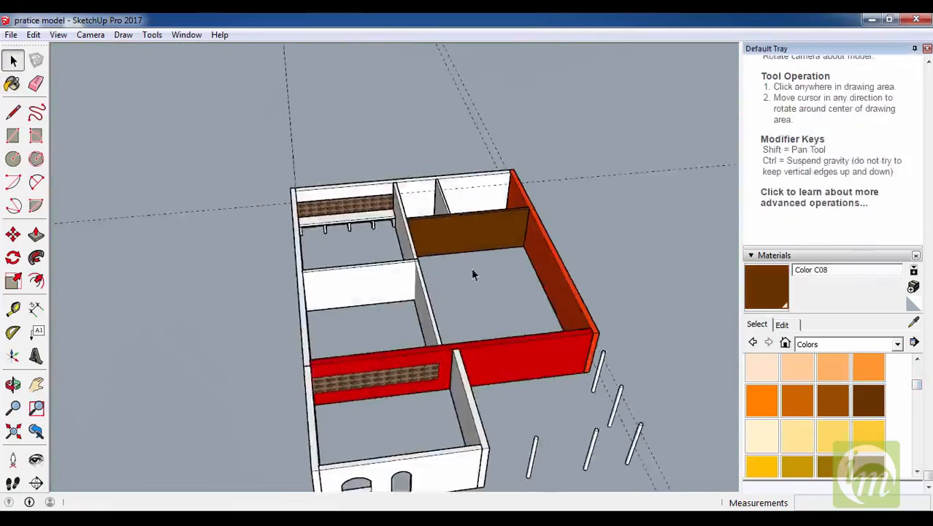
{"action": "scroll", "coordinate": [450, 178], "scroll_direction": "up", "scroll_amount": 7}
{"action": "left_click", "coordinate": [417, 229]}
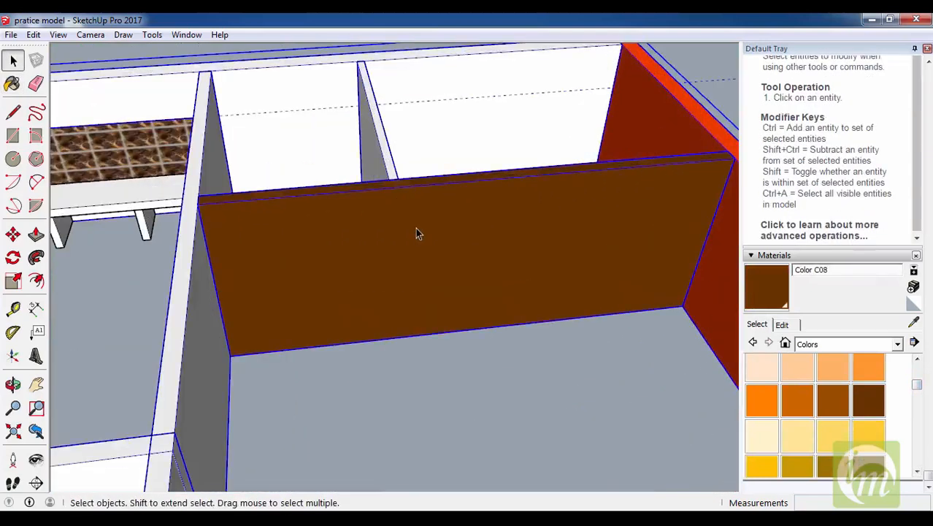
{"action": "key", "text": "b"}
{"action": "left_click", "coordinate": [416, 230]}
{"action": "key", "text": "space"}
{"action": "key", "text": "ctrl+z"}
Open the brown partition's Color C08 for editing and adjust its brightness.
{"action": "mouse_move", "coordinate": [417, 237]}
{"action": "middle_mouse_down"}
{"action": "mouse_move", "coordinate": [444, 274]}
{"action": "mouse_move", "coordinate": [440, 286]}
{"action": "middle_mouse_up"}
{"action": "key", "text": "b"}
{"action": "key", "text": "alt"}
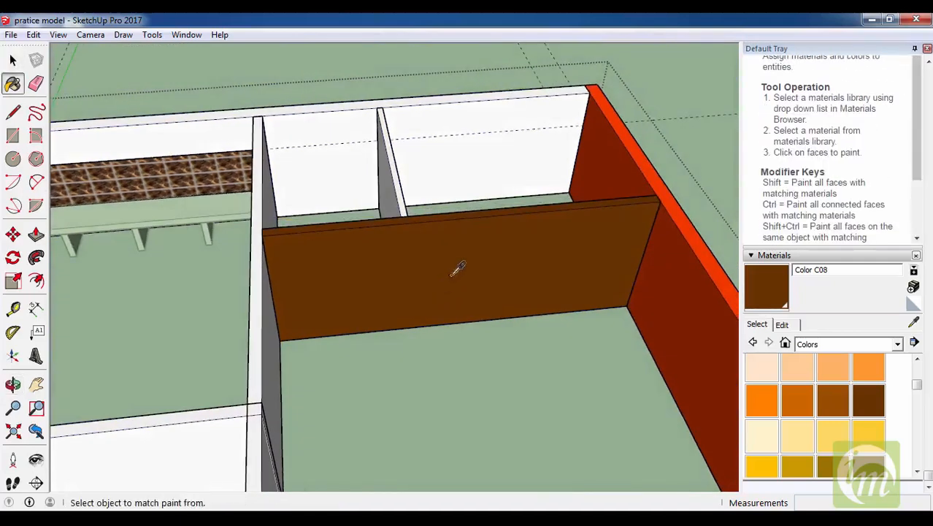
{"action": "left_click", "coordinate": [782, 325]}
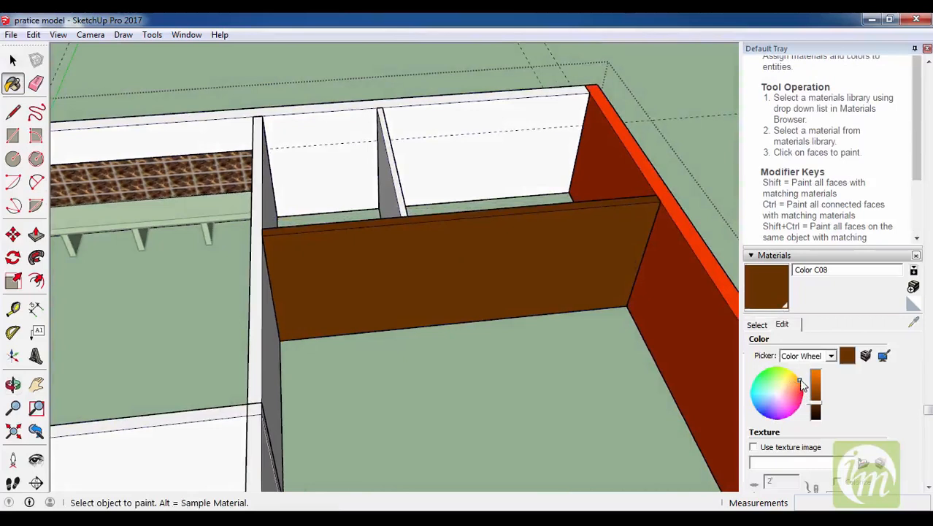
{"action": "mouse_move", "coordinate": [817, 407]}
{"action": "left_mouse_down"}
{"action": "mouse_move", "coordinate": [817, 381]}
{"action": "mouse_move", "coordinate": [822, 416]}
{"action": "mouse_move", "coordinate": [816, 383]}
{"action": "mouse_move", "coordinate": [817, 398]}
{"action": "left_mouse_up"}
Sample Color B05 from the orange side wall with the eyedropper.
{"action": "middle_click_drag", "start_coordinate": [557, 231], "coordinate": [652, 223]}
{"action": "left_click", "coordinate": [642, 228], "text": "alt"}
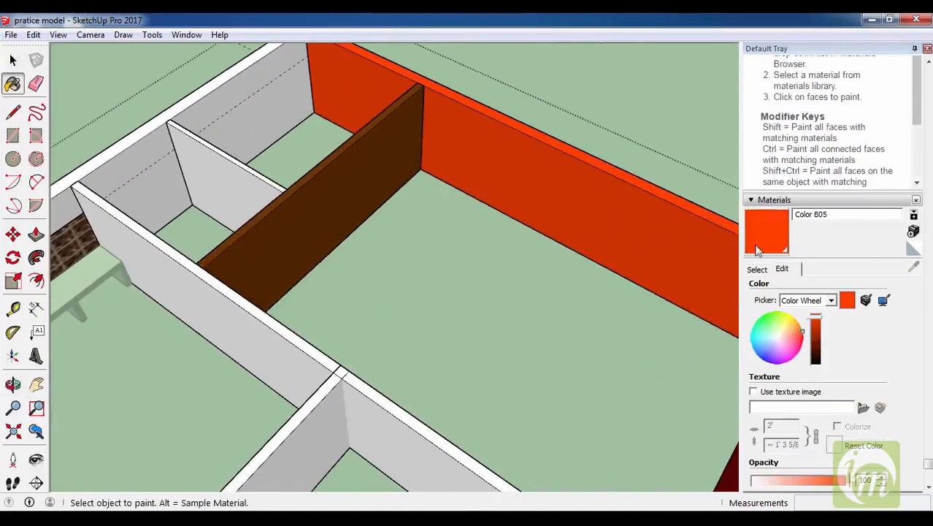
{"action": "left_click", "coordinate": [754, 271]}
{"action": "left_click", "coordinate": [917, 328]}
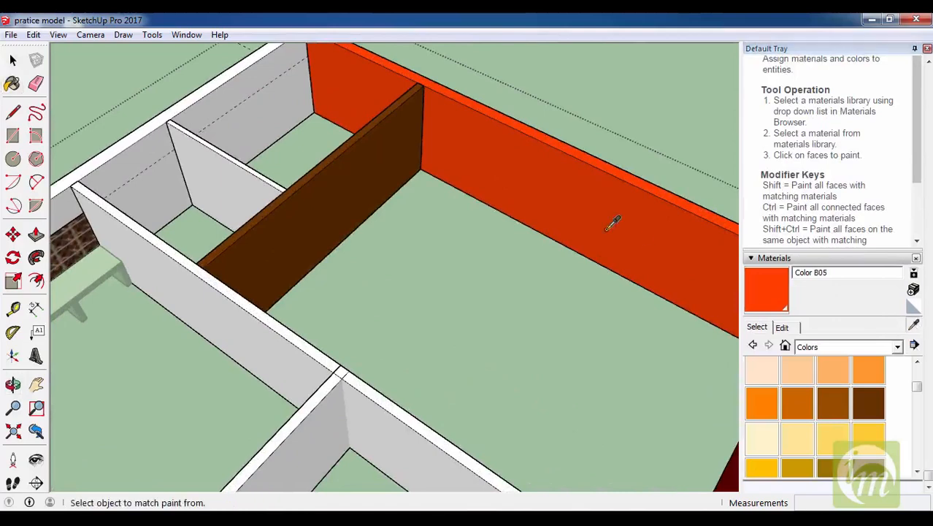
{"action": "left_click", "coordinate": [611, 219]}
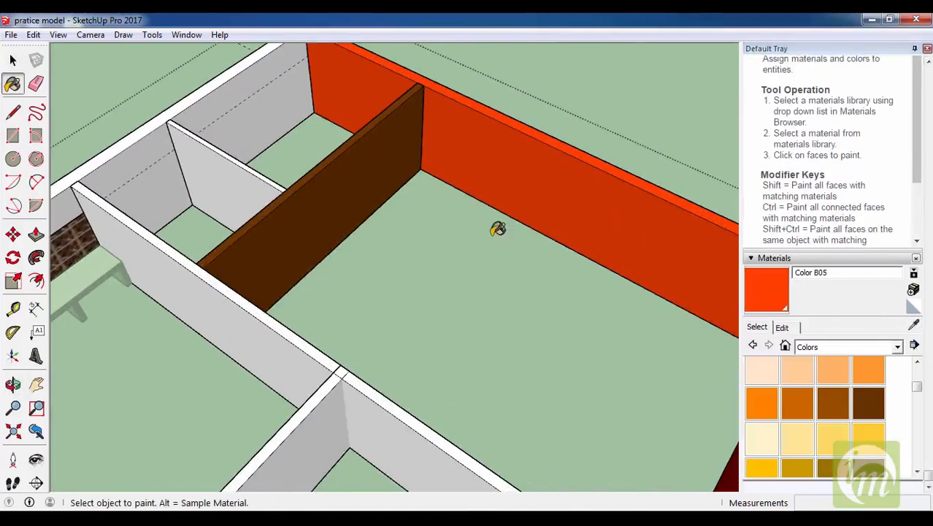
Darken Color B05 on the side wall by lowering its brightness in the material's colour settings.
{"action": "scroll", "coordinate": [526, 237], "scroll_direction": "down", "scroll_amount": 3}
{"action": "middle_click_drag", "start_coordinate": [551, 245], "coordinate": [664, 162]}
{"action": "scroll", "coordinate": [559, 219], "scroll_direction": "up", "scroll_amount": 5}
{"action": "key", "text": "alt"}
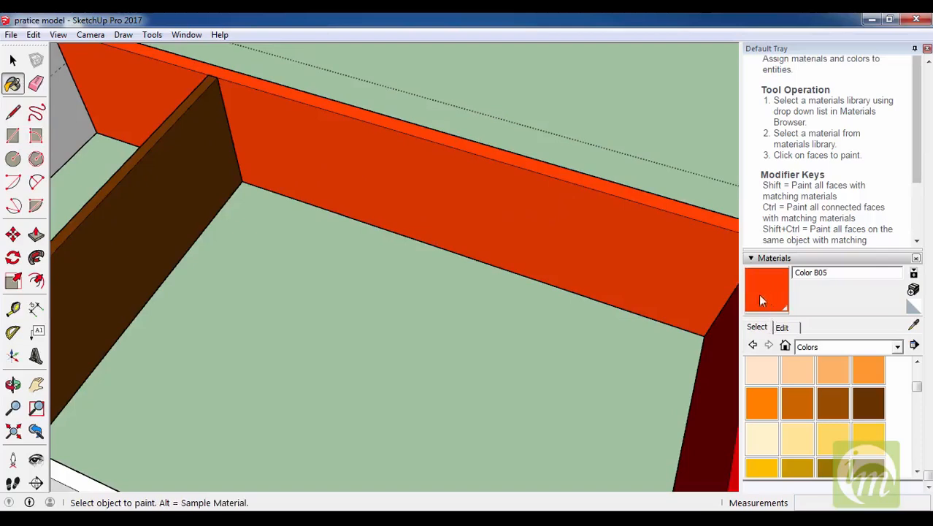
{"action": "left_click", "coordinate": [783, 327]}
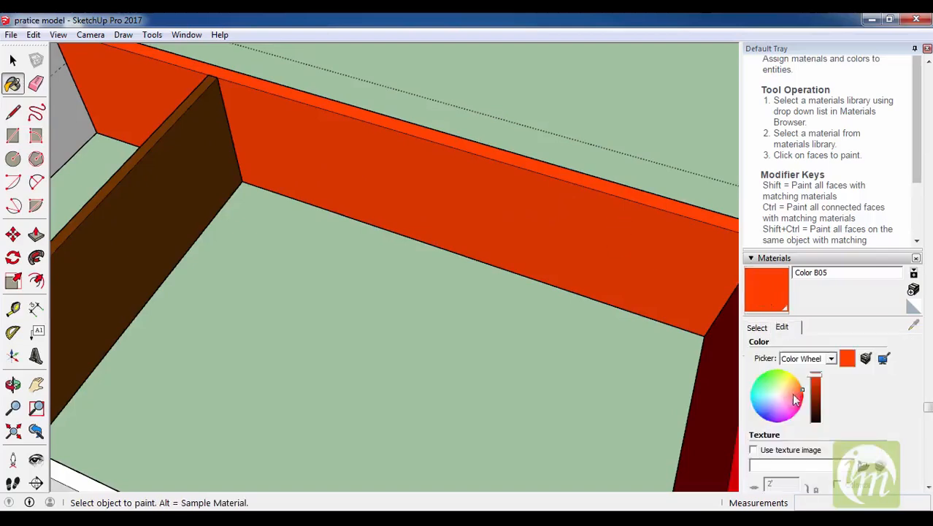
{"action": "mouse_move", "coordinate": [816, 380]}
{"action": "left_mouse_down"}
{"action": "mouse_move", "coordinate": [820, 400]}
{"action": "mouse_move", "coordinate": [818, 382]}
{"action": "left_mouse_up"}
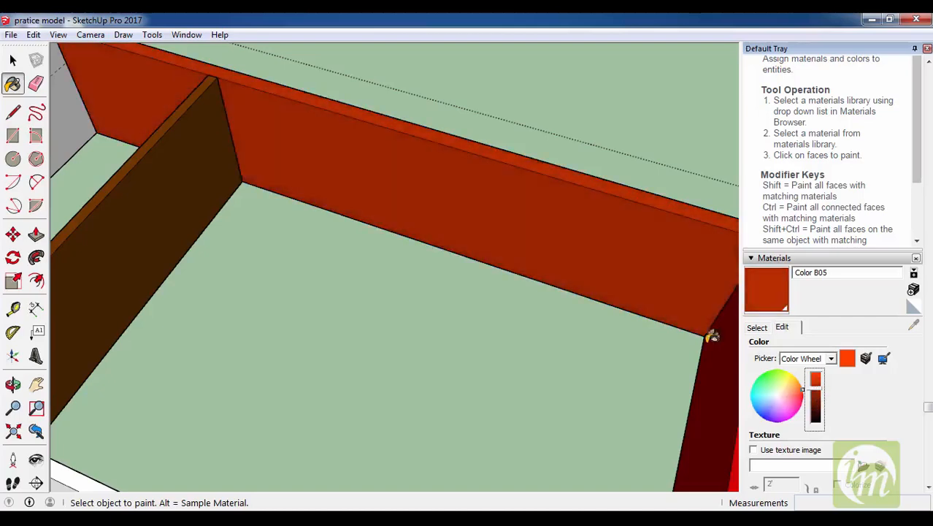
{"action": "mouse_move", "coordinate": [649, 287]}
{"action": "middle_mouse_down"}
{"action": "mouse_move", "coordinate": [591, 254]}
{"action": "mouse_move", "coordinate": [604, 173]}
{"action": "middle_mouse_up"}
Examine the recoloured side wall and partitions from several sides of the house.
{"action": "key", "text": "space"}
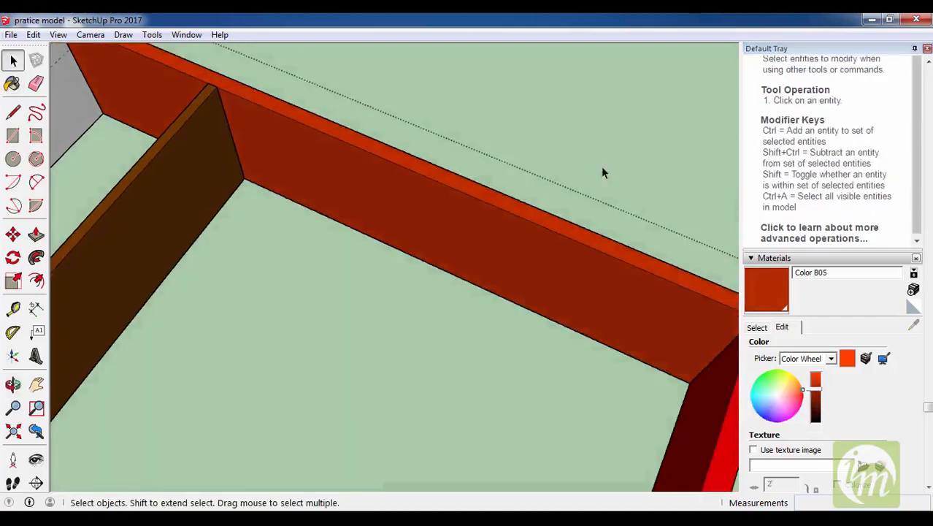
{"action": "scroll", "coordinate": [604, 173], "scroll_direction": "down", "scroll_amount": 3}
{"action": "mouse_move", "coordinate": [627, 232]}
{"action": "middle_mouse_down"}
{"action": "mouse_move", "coordinate": [563, 186]}
{"action": "mouse_move", "coordinate": [628, 241]}
{"action": "mouse_move", "coordinate": [590, 245]}
{"action": "mouse_move", "coordinate": [520, 287]}
{"action": "middle_mouse_up"}
{"action": "scroll", "coordinate": [562, 186], "scroll_direction": "down", "scroll_amount": 5}
{"action": "scroll", "coordinate": [628, 241], "scroll_direction": "up", "scroll_amount": 5}
{"action": "scroll", "coordinate": [590, 244], "scroll_direction": "down", "scroll_amount": 2}
{"action": "scroll", "coordinate": [455, 188], "scroll_direction": "up", "scroll_amount": 6}
{"action": "middle_click_drag", "start_coordinate": [455, 189], "coordinate": [596, 285]}
{"action": "scroll", "coordinate": [307, 219], "scroll_direction": "up", "scroll_amount": 6}
{"action": "scroll", "coordinate": [306, 219], "scroll_direction": "down", "scroll_amount": 4}
{"action": "scroll", "coordinate": [157, 230], "scroll_direction": "down", "scroll_amount": 3}
Sample Color C08 from the brown partition in front of the two small back rooms.
{"action": "scroll", "coordinate": [596, 285], "scroll_direction": "down", "scroll_amount": 1}
{"action": "scroll", "coordinate": [576, 290], "scroll_direction": "up", "scroll_amount": 2}
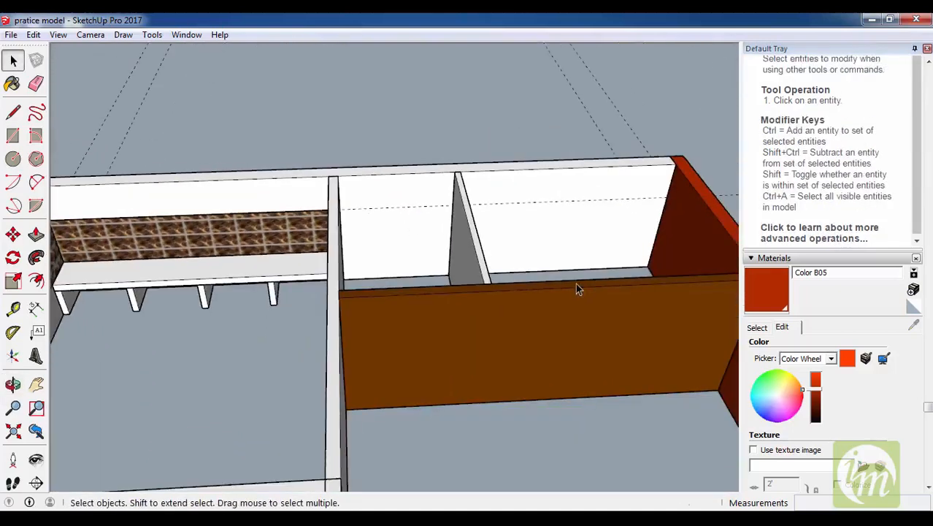
{"action": "key", "text": "b"}
{"action": "left_click", "coordinate": [516, 309], "text": "alt"}
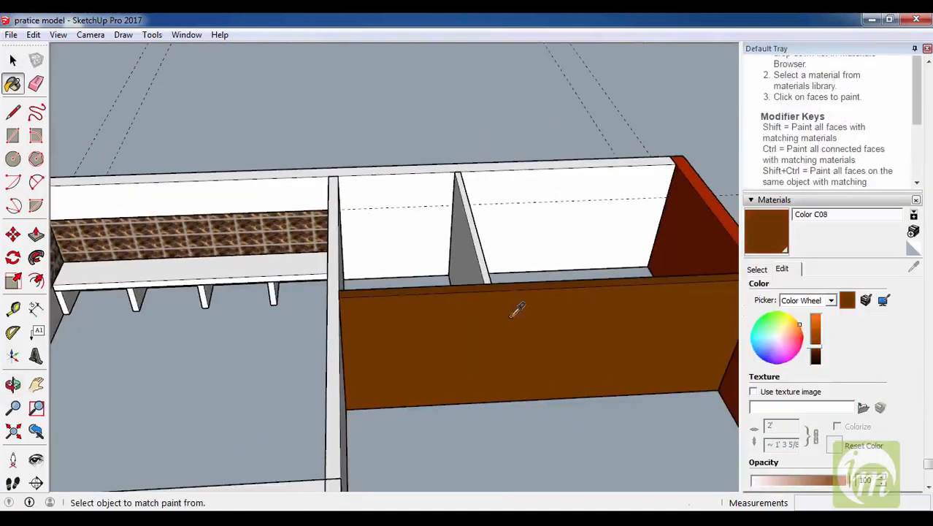
Use the Beautiful-Nature-Latest-Wallpaper image as the texture of Color C08 on the partition in front of the small back rooms.
{"action": "left_click", "coordinate": [862, 408]}
{"action": "left_click", "coordinate": [484, 244]}
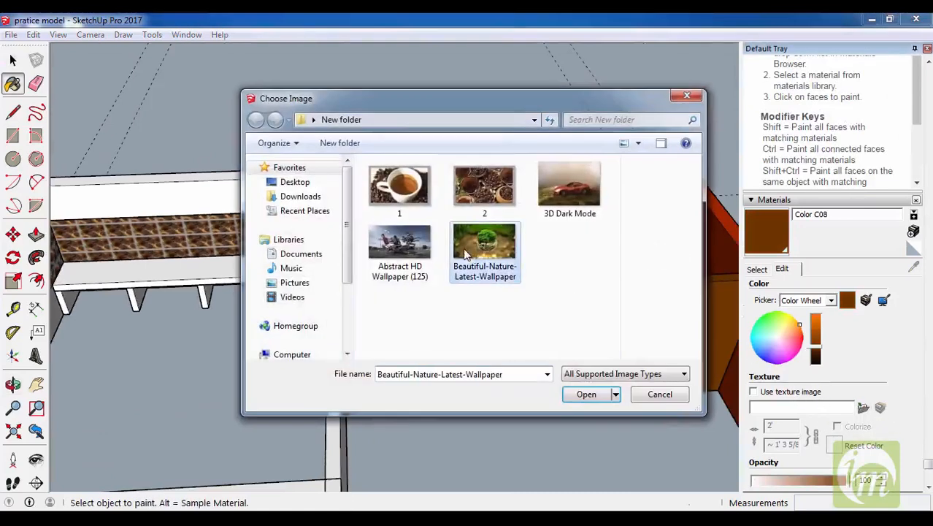
{"action": "left_click", "coordinate": [566, 400]}
{"action": "left_click", "coordinate": [525, 344]}
{"action": "mouse_move", "coordinate": [525, 344]}
{"action": "middle_mouse_down"}
{"action": "mouse_move", "coordinate": [600, 377]}
{"action": "mouse_move", "coordinate": [441, 235]}
{"action": "mouse_move", "coordinate": [323, 156]}
{"action": "mouse_move", "coordinate": [344, 219]}
{"action": "middle_mouse_up"}
{"action": "key", "text": "space"}
{"action": "scroll", "coordinate": [441, 235], "scroll_direction": "up", "scroll_amount": 3}
{"action": "scroll", "coordinate": [354, 265], "scroll_direction": "down", "scroll_amount": 3}
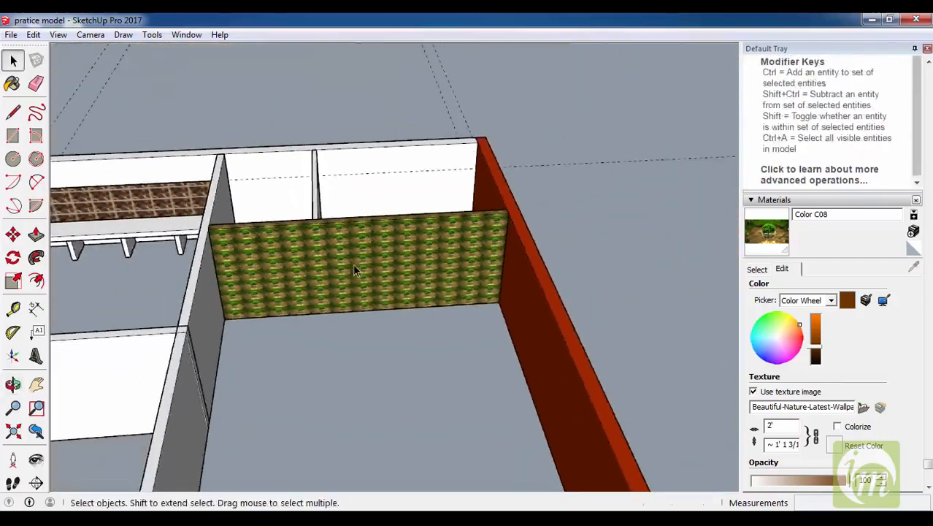
{"action": "middle_click_drag", "start_coordinate": [355, 265], "coordinate": [731, 334]}
{"action": "scroll", "coordinate": [785, 332], "scroll_direction": "up", "scroll_amount": 5}
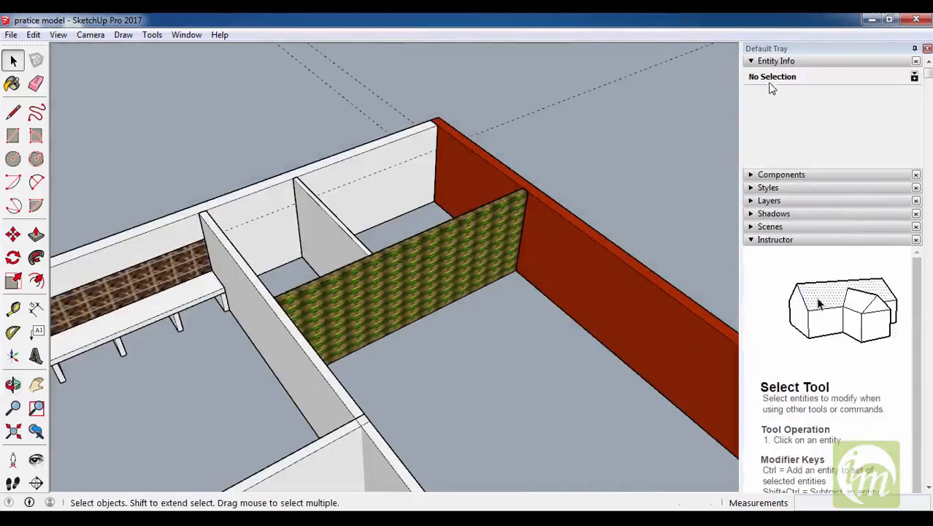
Try the Black Dots 3 material from the Patterns collection on the partition in front of the small back rooms.
{"action": "scroll", "coordinate": [839, 363], "scroll_direction": "down", "scroll_amount": 5}
{"action": "scroll", "coordinate": [818, 334], "scroll_direction": "down", "scroll_amount": 2}
{"action": "left_click", "coordinate": [759, 257]}
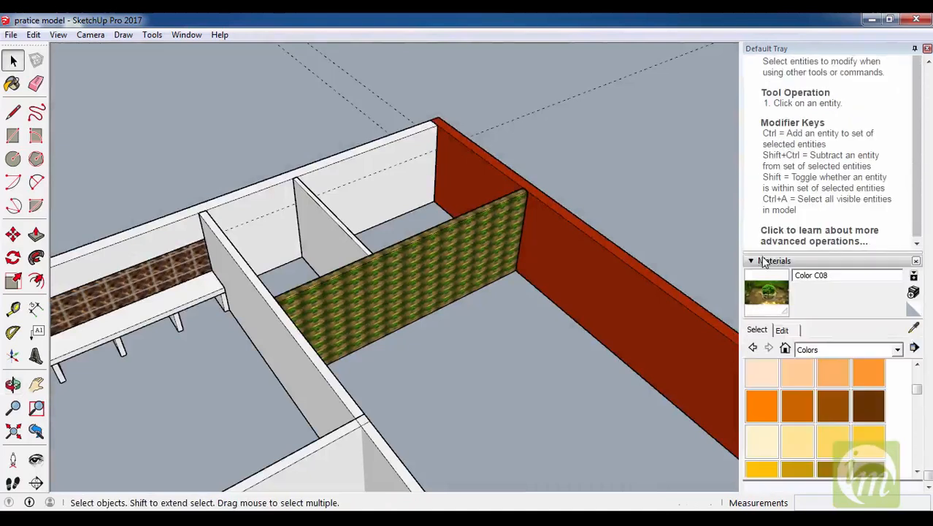
{"action": "left_click", "coordinate": [809, 349]}
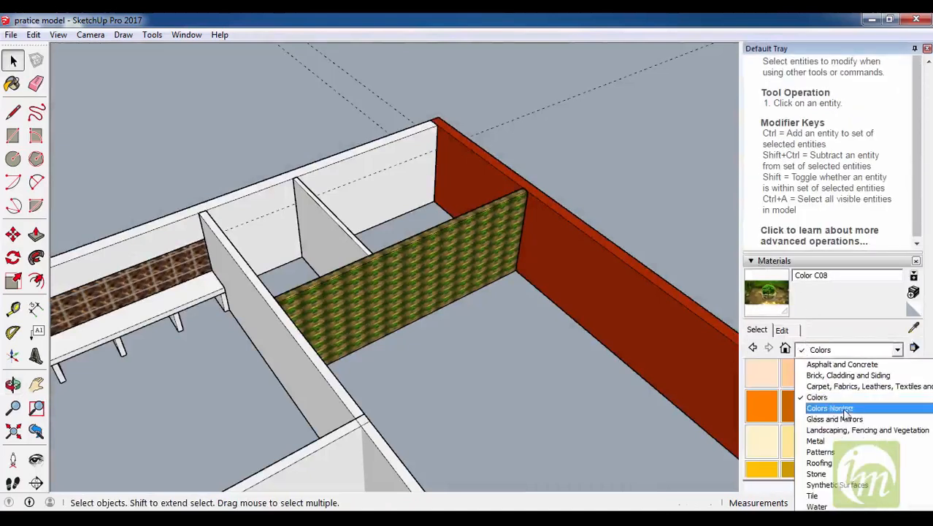
{"action": "left_click", "coordinate": [820, 451]}
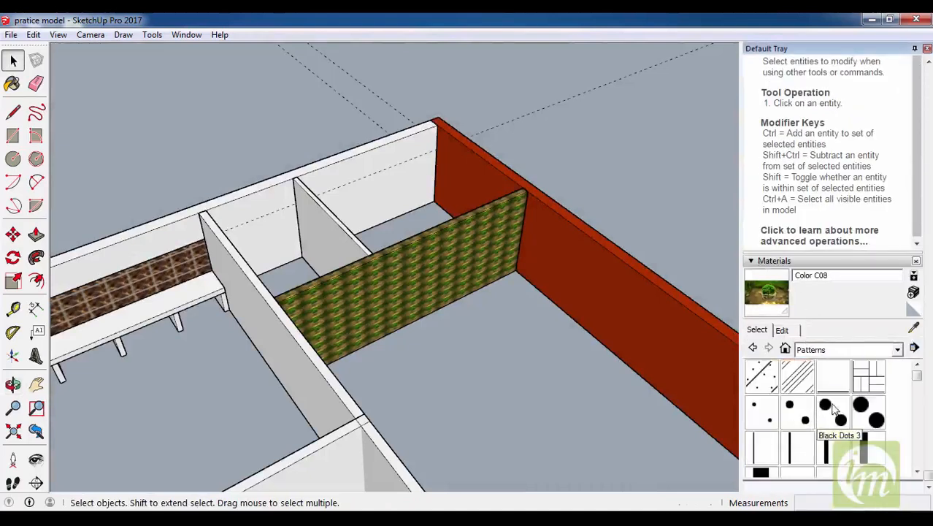
{"action": "left_click", "coordinate": [833, 413]}
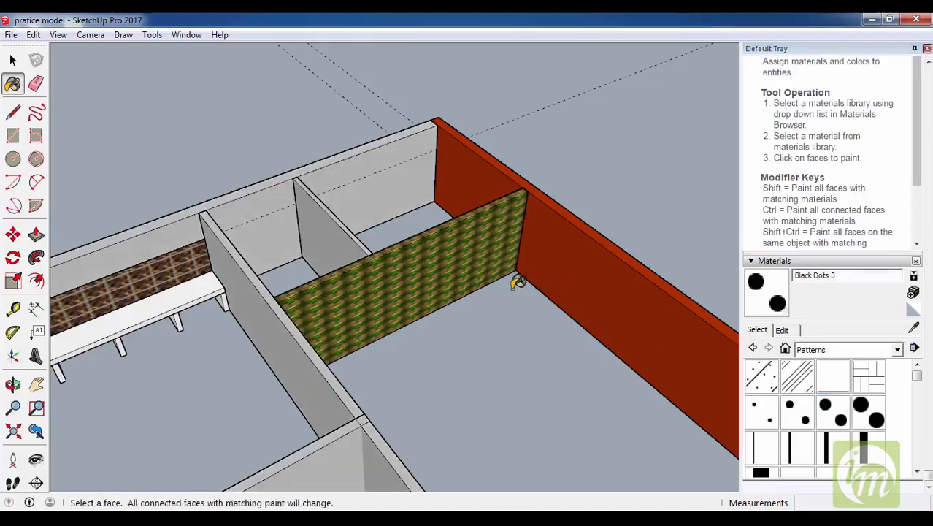
{"action": "key", "text": "space"}
{"action": "scroll", "coordinate": [438, 287], "scroll_direction": "up", "scroll_amount": 2}
{"action": "key", "text": "b"}
{"action": "left_click", "coordinate": [439, 281]}
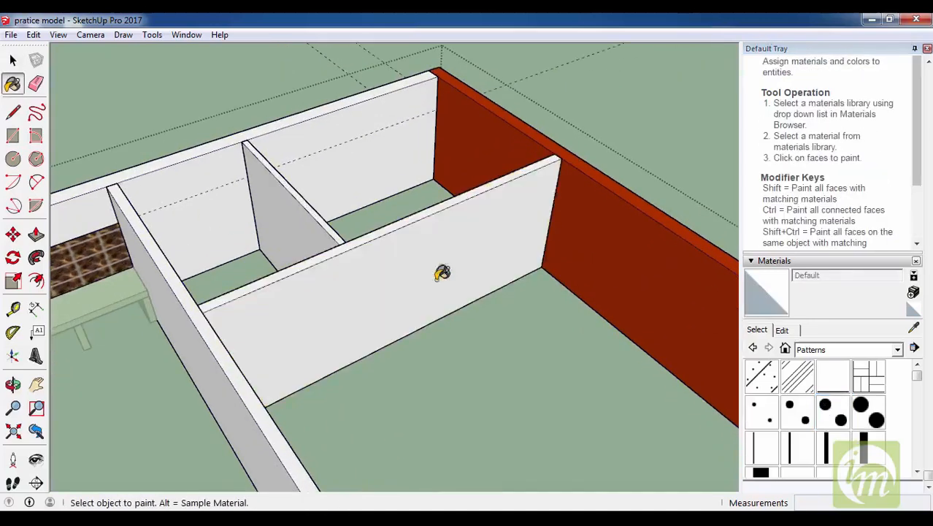
Paint the partition in front of the small back rooms with the Black Dots 4 pattern.
{"action": "left_click", "coordinate": [867, 413]}
{"action": "left_click", "coordinate": [426, 254]}
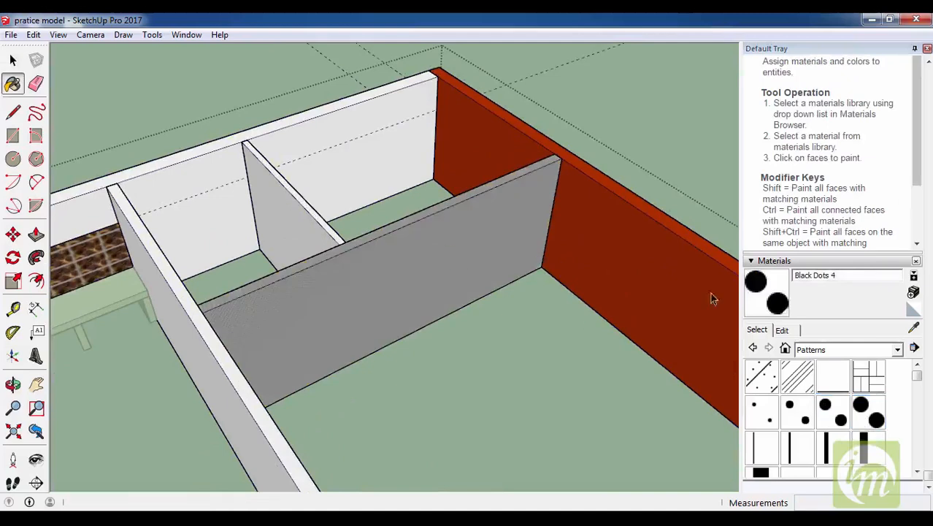
{"action": "key", "text": "space"}
Set the texture width of Black Dots 4 to 2' in the material's edit settings.
{"action": "left_click", "coordinate": [783, 331]}
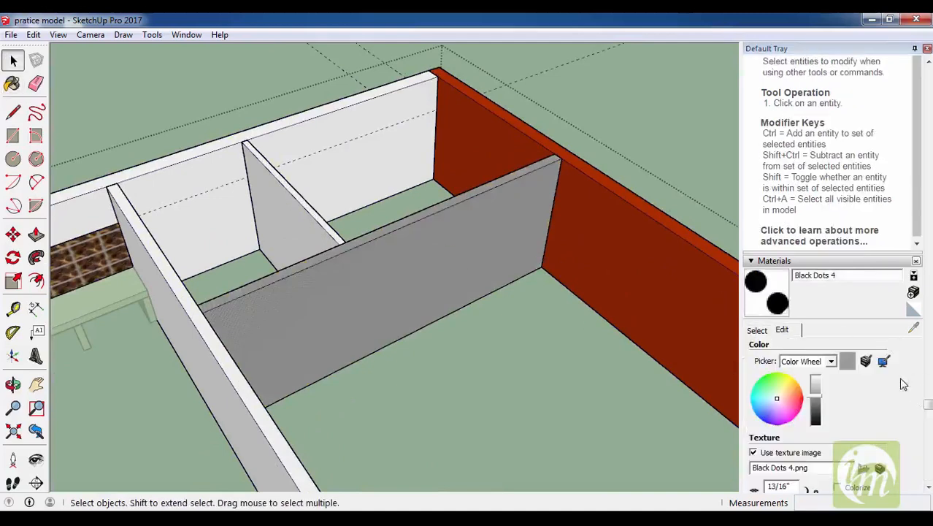
{"action": "scroll", "coordinate": [904, 395], "scroll_direction": "down", "scroll_amount": 2}
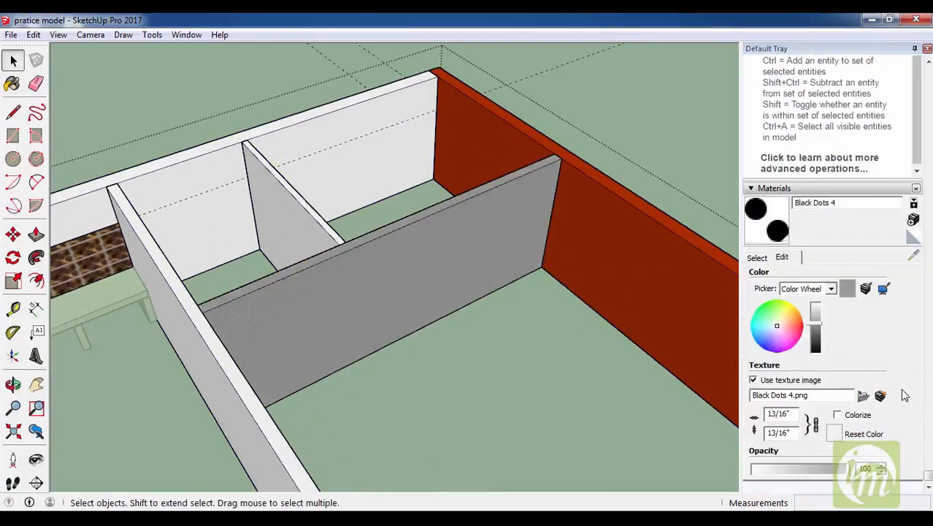
{"action": "left_click", "coordinate": [798, 433]}
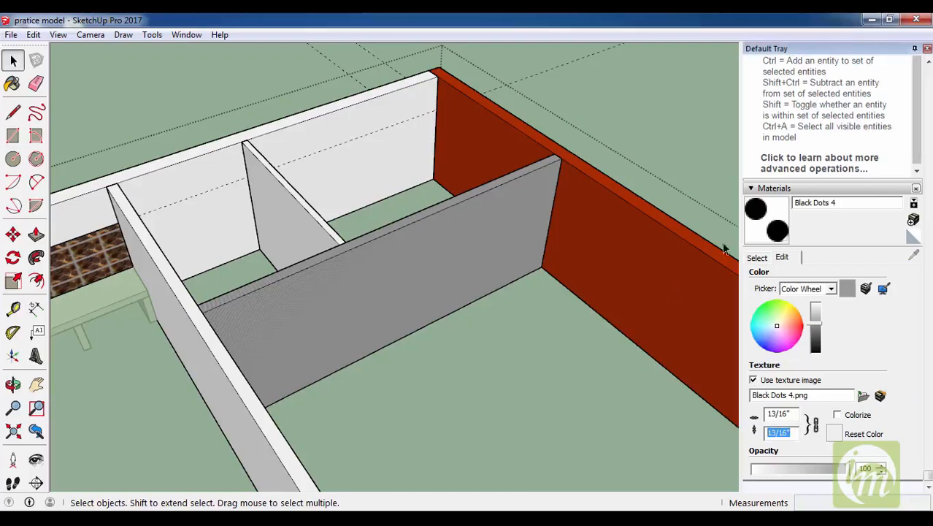
{"action": "middle_click_drag", "start_coordinate": [380, 240], "coordinate": [407, 281]}
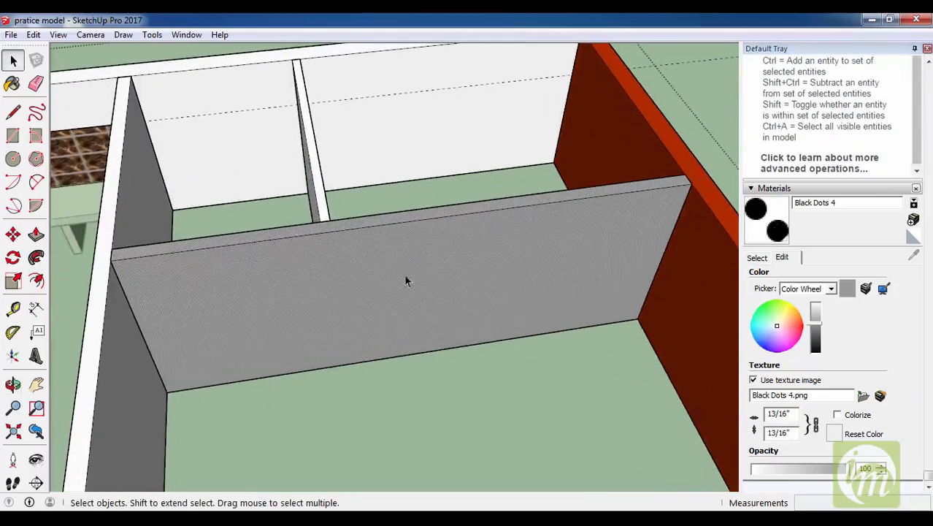
{"action": "double_click", "coordinate": [792, 413]}
{"action": "type", "text": "2'"}
{"action": "key", "text": "Return"}
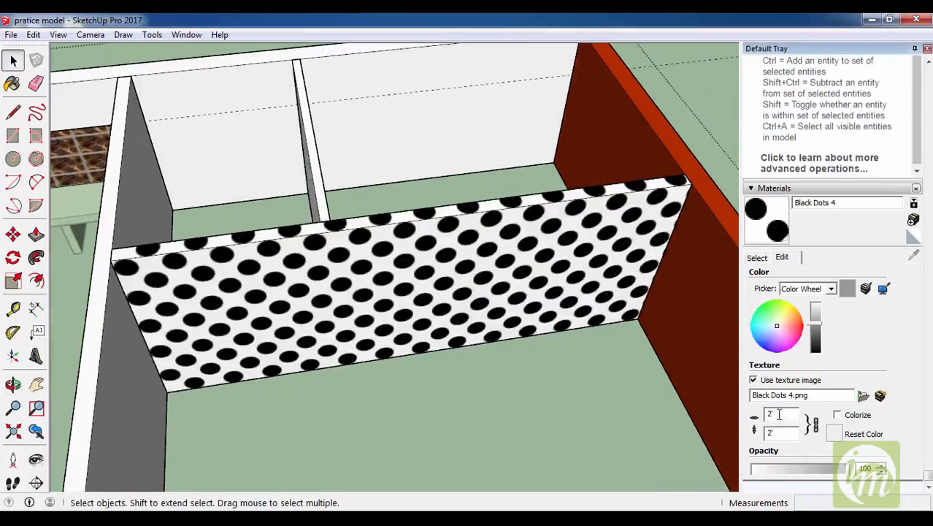
Reduce the texture width of Black Dots 4 to 1' and finally to .5'.
{"action": "type", "text": "1'"}
{"action": "key", "text": "Return"}
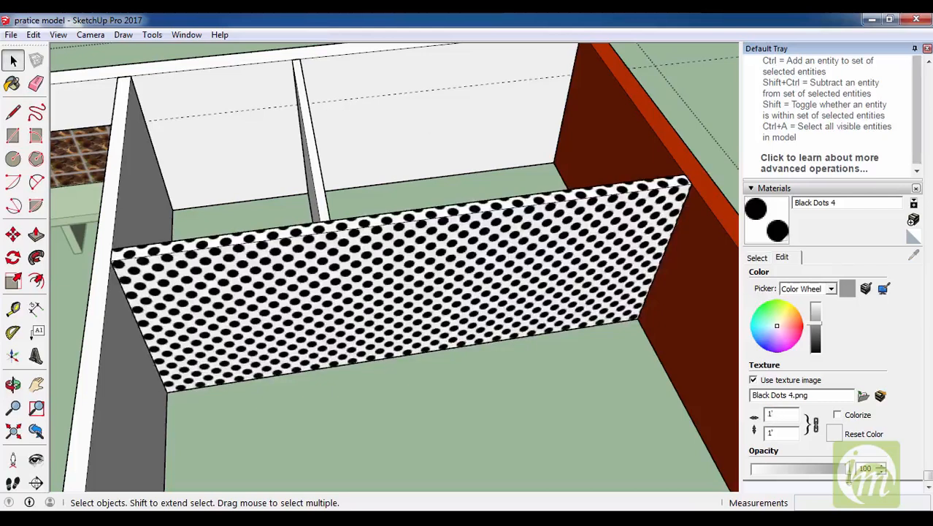
{"action": "type", "text": ".5'"}
{"action": "key", "text": "Return"}
Examine the dot pattern on the partition close up and from several sides of the house.
{"action": "middle_click_drag", "start_coordinate": [440, 356], "coordinate": [502, 254]}
{"action": "scroll", "coordinate": [502, 254], "scroll_direction": "down", "scroll_amount": 5}
{"action": "middle_click_drag", "start_coordinate": [526, 193], "coordinate": [584, 131]}
{"action": "scroll", "coordinate": [543, 251], "scroll_direction": "up", "scroll_amount": 5}
{"action": "scroll", "coordinate": [544, 251], "scroll_direction": "up", "scroll_amount": 4}
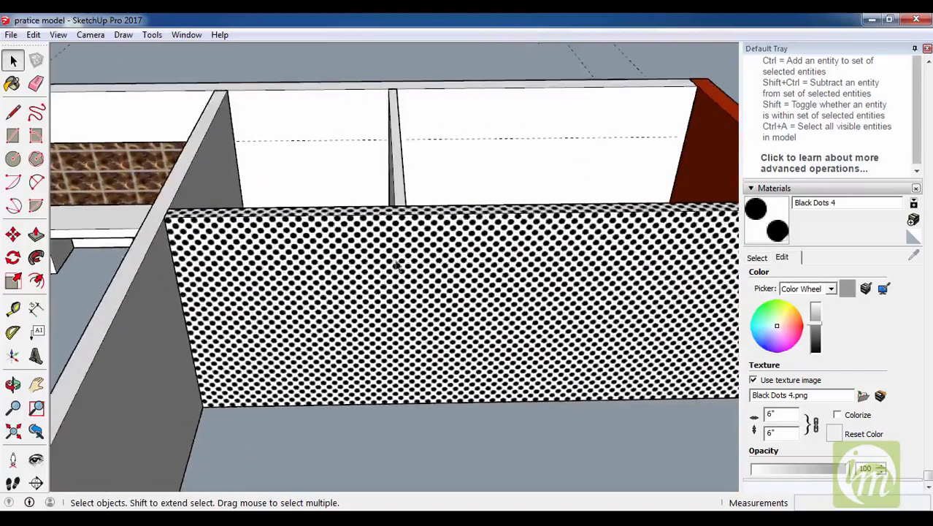
{"action": "scroll", "coordinate": [544, 251], "scroll_direction": "down", "scroll_amount": 4}
{"action": "middle_click_drag", "start_coordinate": [544, 250], "coordinate": [555, 314]}
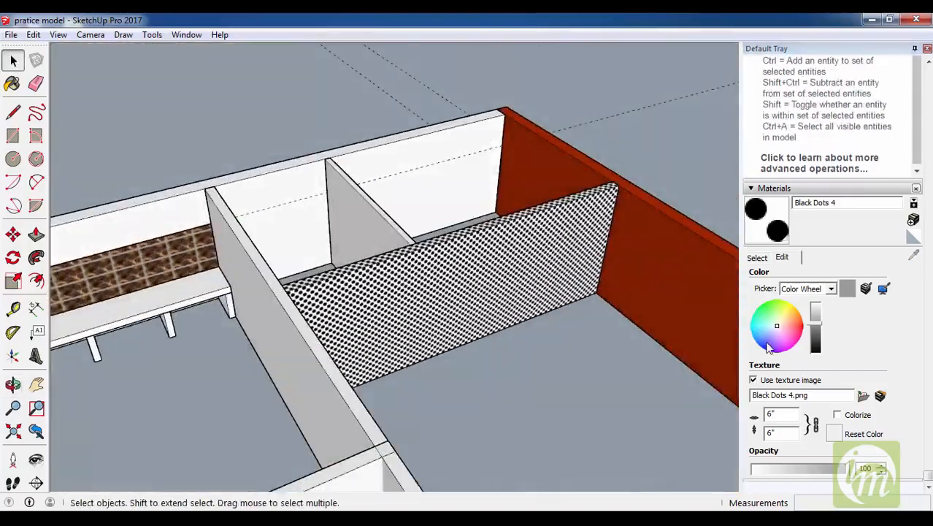
{"action": "middle_click_drag", "start_coordinate": [584, 343], "coordinate": [375, 261]}
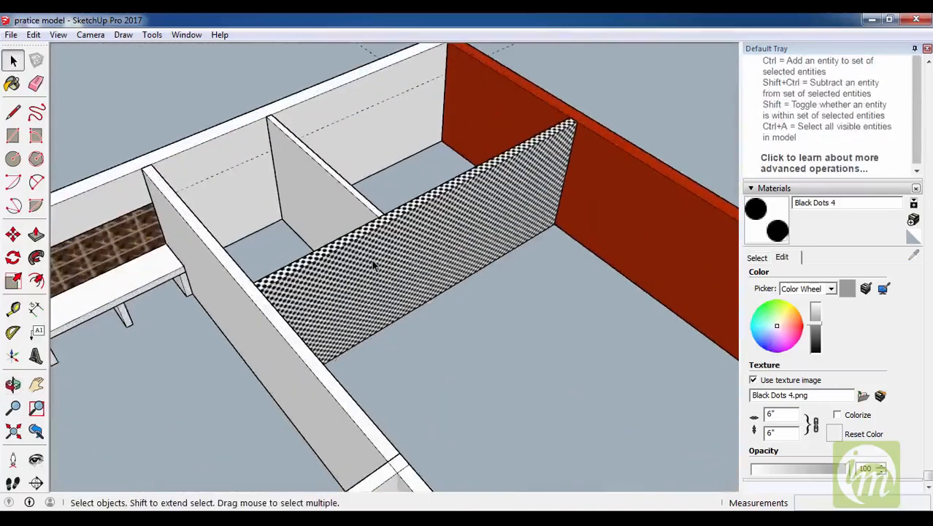
{"action": "scroll", "coordinate": [340, 251], "scroll_direction": "up", "scroll_amount": 4}
{"action": "scroll", "coordinate": [340, 251], "scroll_direction": "down", "scroll_amount": 10}
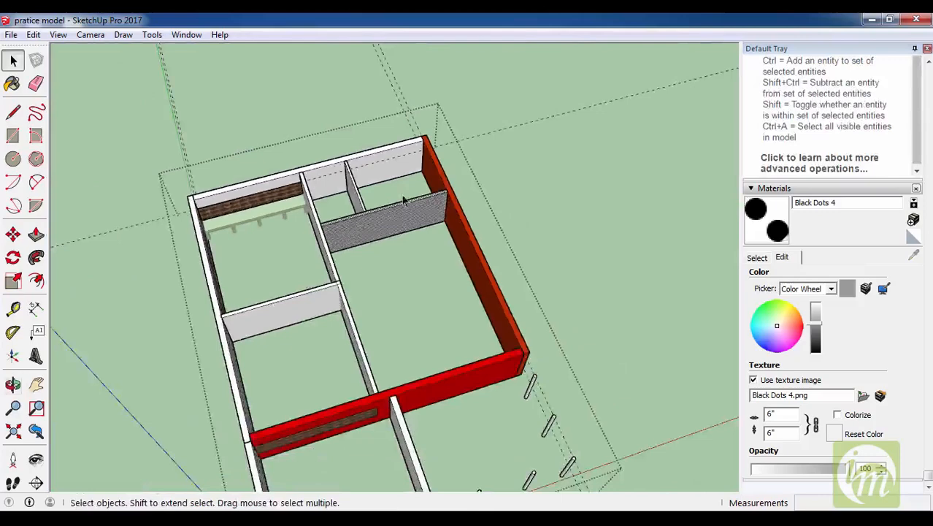
{"action": "middle_click_drag", "start_coordinate": [404, 201], "coordinate": [400, 217]}
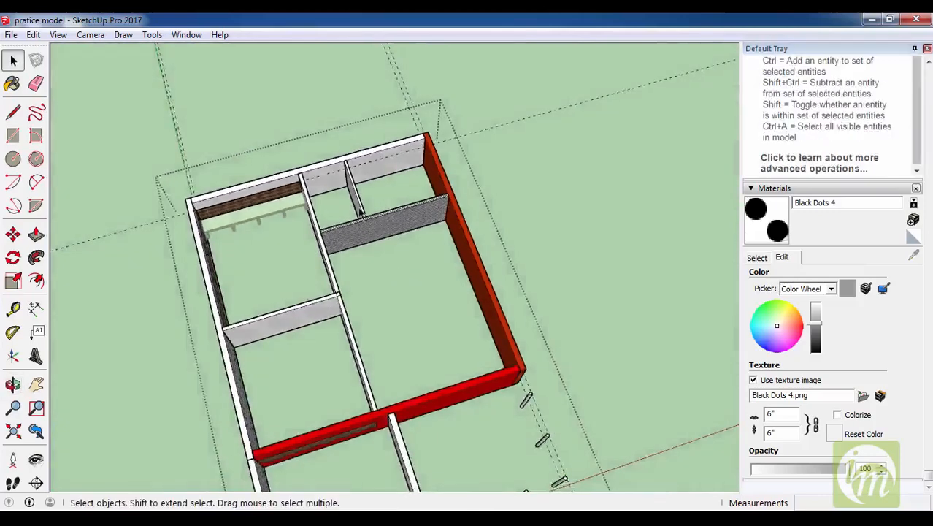
{"action": "scroll", "coordinate": [352, 250], "scroll_direction": "up", "scroll_amount": 7}
{"action": "scroll", "coordinate": [449, 237], "scroll_direction": "down", "scroll_amount": 2}
{"action": "middle_click_drag", "start_coordinate": [342, 262], "coordinate": [322, 267]}
{"action": "scroll", "coordinate": [322, 266], "scroll_direction": "down", "scroll_amount": 4}
{"action": "middle_click_drag", "start_coordinate": [548, 254], "coordinate": [359, 271]}
{"action": "scroll", "coordinate": [500, 257], "scroll_direction": "up", "scroll_amount": 3}
{"action": "scroll", "coordinate": [500, 257], "scroll_direction": "up", "scroll_amount": 1}
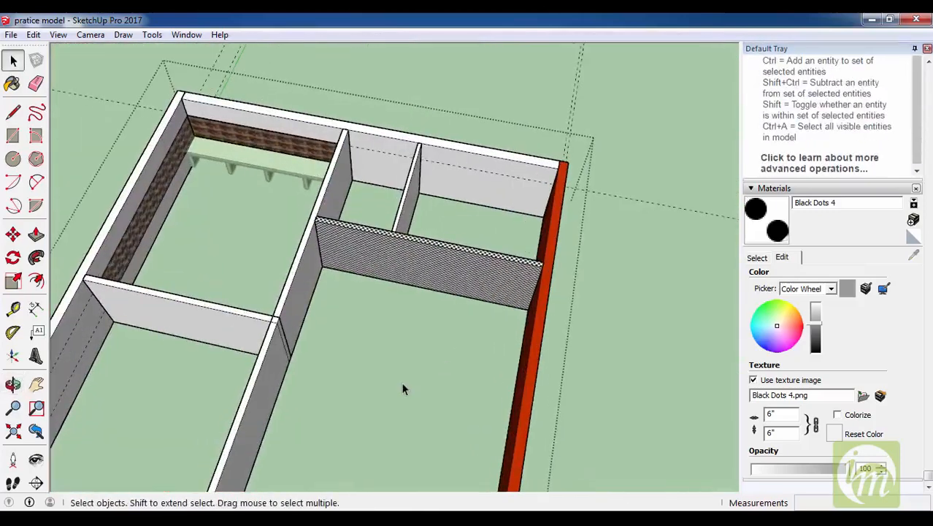
{"action": "scroll", "coordinate": [455, 276], "scroll_direction": "up", "scroll_amount": 2}
{"action": "middle_click_drag", "start_coordinate": [455, 276], "coordinate": [536, 198]}
{"action": "scroll", "coordinate": [535, 198], "scroll_direction": "up", "scroll_amount": 3}
{"action": "mouse_move", "coordinate": [345, 223]}
{"action": "middle_mouse_down"}
{"action": "mouse_move", "coordinate": [419, 279]}
{"action": "mouse_move", "coordinate": [467, 183]}
{"action": "mouse_move", "coordinate": [474, 188]}
{"action": "middle_mouse_up"}
{"action": "scroll", "coordinate": [419, 279], "scroll_direction": "down", "scroll_amount": 3}
Lower the opacity of the Black Dots 4 material on the partition to 38.
{"action": "key", "text": "b"}
{"action": "key", "text": "alt"}
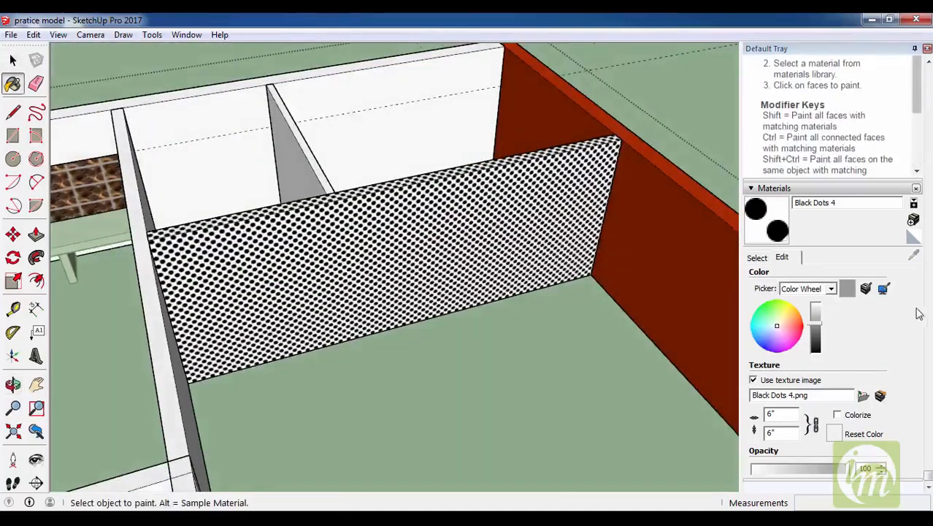
{"action": "left_click", "coordinate": [789, 468]}
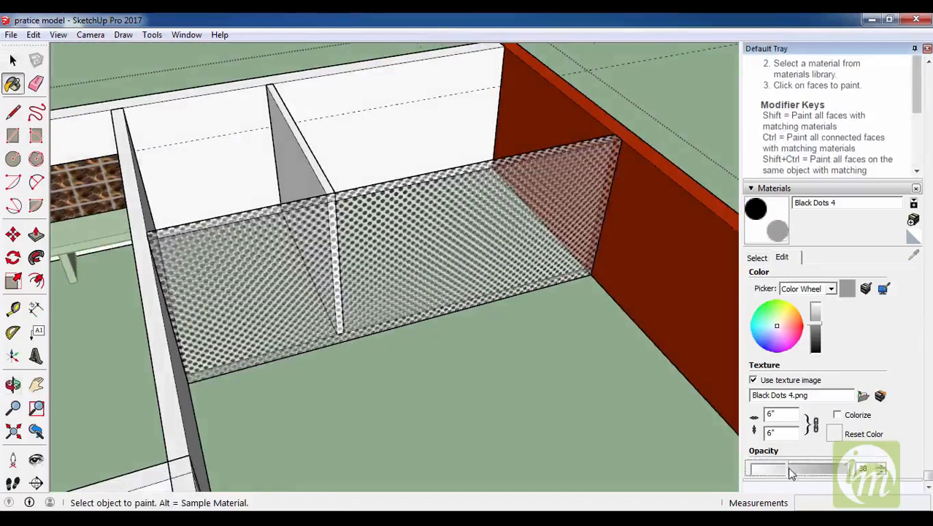
{"action": "middle_click_drag", "start_coordinate": [541, 336], "coordinate": [538, 258]}
{"action": "scroll", "coordinate": [387, 219], "scroll_direction": "up", "scroll_amount": 3}
{"action": "key", "text": "space"}
{"action": "scroll", "coordinate": [411, 292], "scroll_direction": "down", "scroll_amount": 2}
{"action": "middle_click_drag", "start_coordinate": [410, 307], "coordinate": [409, 365]}
{"action": "scroll", "coordinate": [395, 229], "scroll_direction": "down", "scroll_amount": 2}
Raise the opacity of the Black Dots 4 material on the partition to 84.
{"action": "left_click_drag", "start_coordinate": [778, 476], "coordinate": [833, 475]}
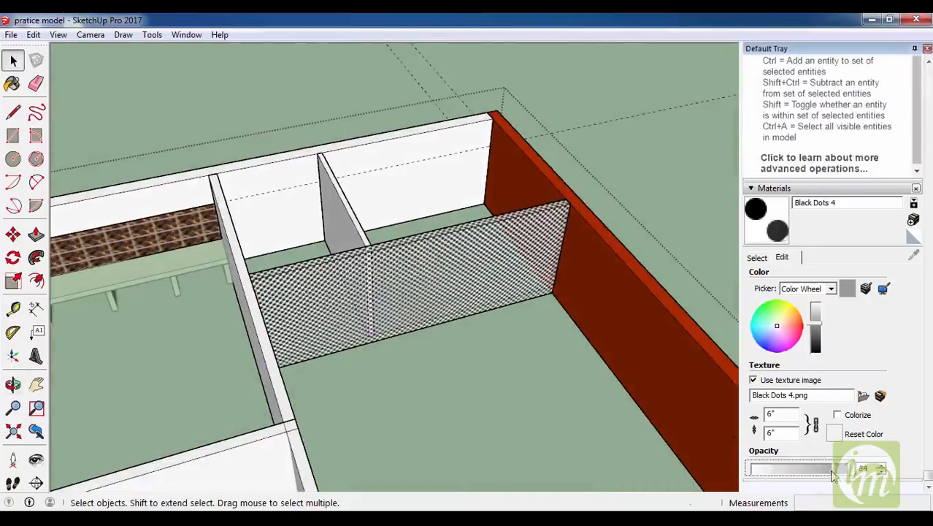
{"action": "scroll", "coordinate": [419, 298], "scroll_direction": "up", "scroll_amount": 5}
{"action": "middle_click_drag", "start_coordinate": [385, 254], "coordinate": [413, 190]}
{"action": "left_click_drag", "start_coordinate": [413, 189], "coordinate": [384, 244]}
{"action": "scroll", "coordinate": [384, 245], "scroll_direction": "down", "scroll_amount": 4}
{"action": "middle_click_drag", "start_coordinate": [372, 243], "coordinate": [301, 256]}
{"action": "scroll", "coordinate": [301, 256], "scroll_direction": "down", "scroll_amount": 2}
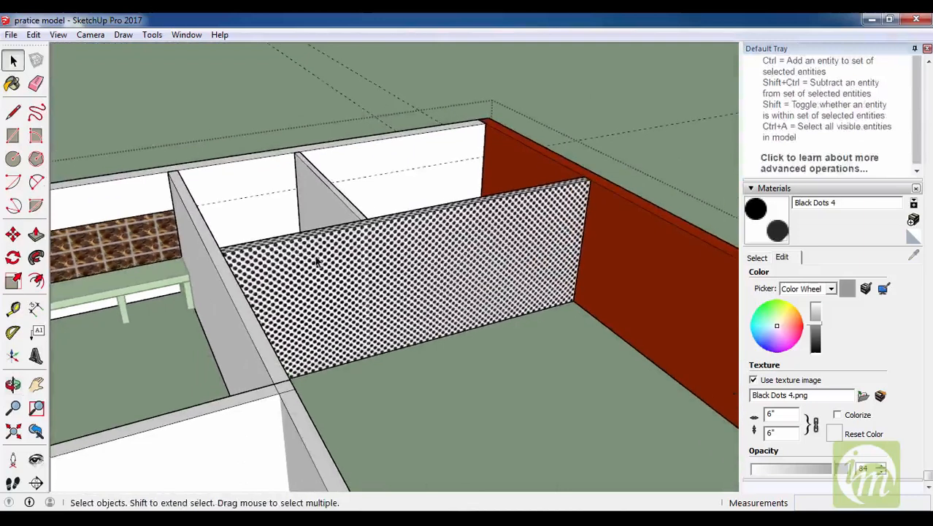
Sample Color B05 from the red-brown side wall and paint the dotted partition with it.
{"action": "key", "text": "b"}
{"action": "left_click", "coordinate": [641, 285], "text": "alt"}
{"action": "left_click", "coordinate": [398, 235]}
{"action": "scroll", "coordinate": [402, 236], "scroll_direction": "up", "scroll_amount": 3}
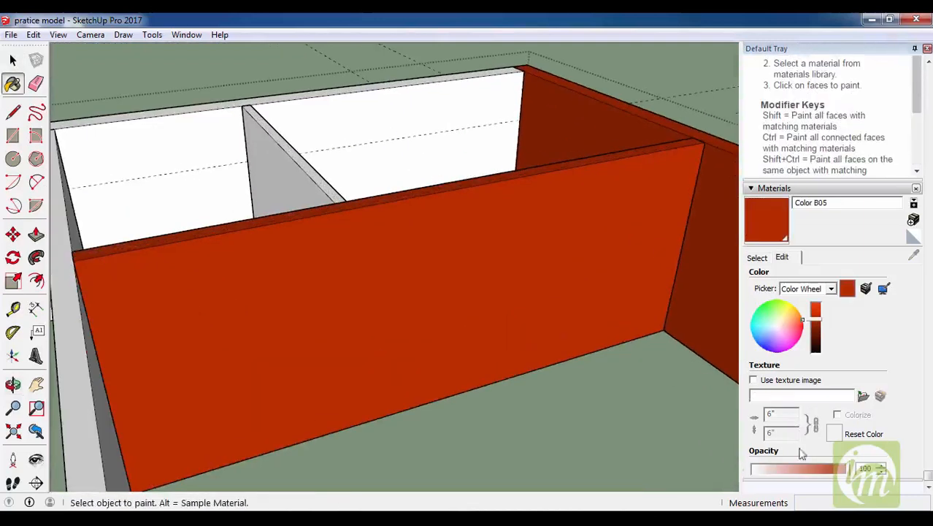
Lower the opacity of Color B05 on the partition and side wall to 56.
{"action": "left_click_drag", "start_coordinate": [816, 479], "coordinate": [803, 481]}
{"action": "mouse_move", "coordinate": [495, 332]}
{"action": "middle_mouse_down"}
{"action": "mouse_move", "coordinate": [577, 375]}
{"action": "mouse_move", "coordinate": [503, 283]}
{"action": "mouse_move", "coordinate": [333, 239]}
{"action": "mouse_move", "coordinate": [404, 279]}
{"action": "mouse_move", "coordinate": [432, 264]}
{"action": "middle_mouse_up"}
{"action": "scroll", "coordinate": [501, 278], "scroll_direction": "down", "scroll_amount": 3}
{"action": "key", "text": "space"}
{"action": "scroll", "coordinate": [333, 239], "scroll_direction": "down", "scroll_amount": 3}
{"action": "scroll", "coordinate": [392, 207], "scroll_direction": "up", "scroll_amount": 3}
{"action": "scroll", "coordinate": [232, 161], "scroll_direction": "down", "scroll_amount": 3}
{"action": "scroll", "coordinate": [446, 201], "scroll_direction": "up", "scroll_amount": 3}
{"action": "scroll", "coordinate": [724, 418], "scroll_direction": "down", "scroll_amount": 2}
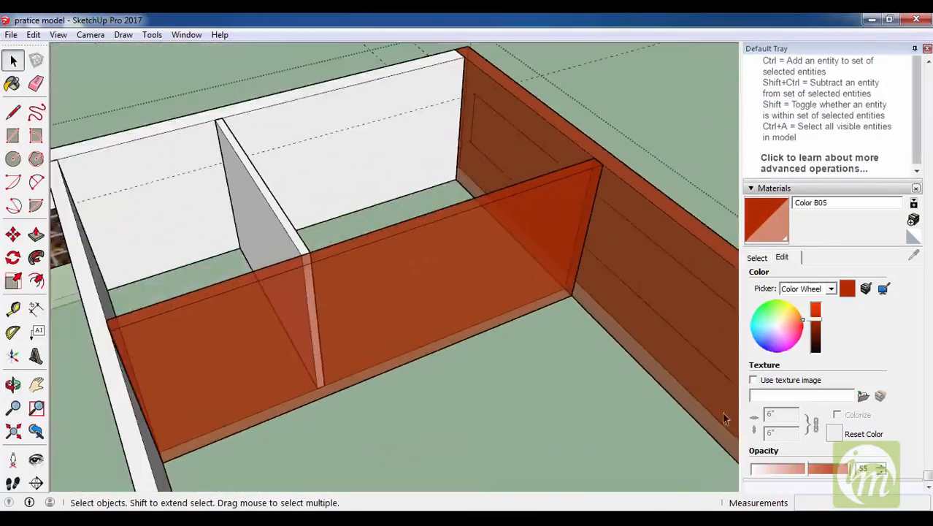
{"action": "mouse_move", "coordinate": [796, 468]}
{"action": "left_mouse_down"}
{"action": "mouse_move", "coordinate": [821, 471]}
{"action": "mouse_move", "coordinate": [790, 471]}
{"action": "left_mouse_up"}
Examine the translucent partition and side wall from several sides of the house.
{"action": "middle_click_drag", "start_coordinate": [508, 311], "coordinate": [512, 175]}
{"action": "scroll", "coordinate": [513, 175], "scroll_direction": "down", "scroll_amount": 3}
{"action": "scroll", "coordinate": [513, 175], "scroll_direction": "down", "scroll_amount": 3}
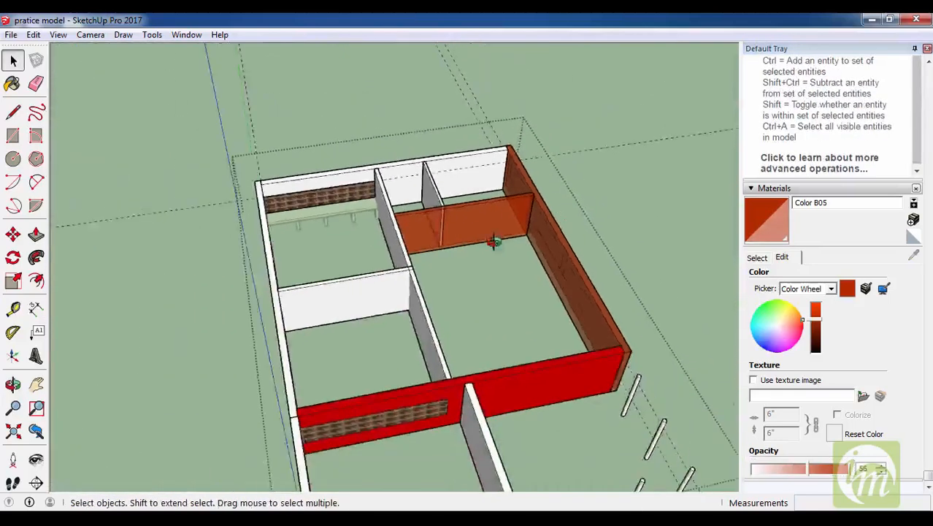
{"action": "middle_click_drag", "start_coordinate": [494, 240], "coordinate": [365, 198]}
{"action": "scroll", "coordinate": [524, 229], "scroll_direction": "down", "scroll_amount": 3}
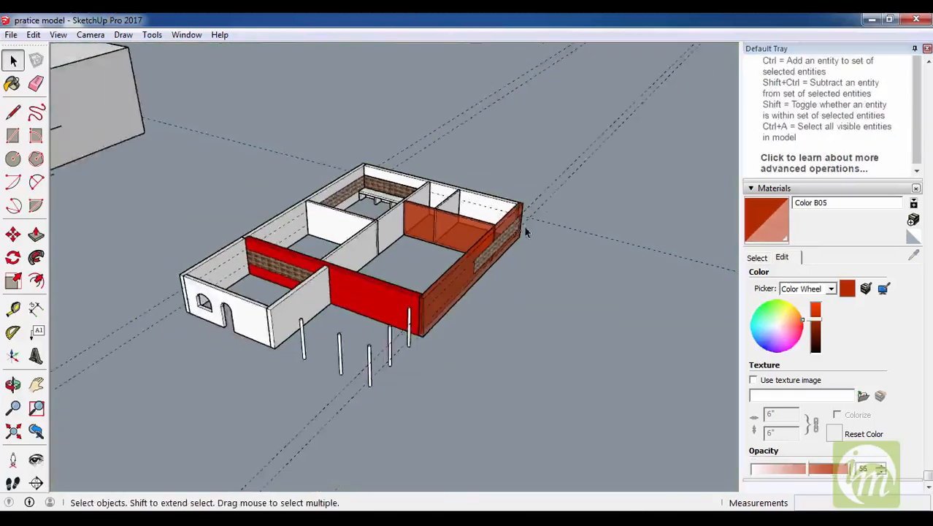
{"action": "middle_click_drag", "start_coordinate": [525, 229], "coordinate": [512, 234]}
{"action": "scroll", "coordinate": [511, 236], "scroll_direction": "up", "scroll_amount": 5}
{"action": "scroll", "coordinate": [474, 235], "scroll_direction": "down", "scroll_amount": 3}
{"action": "middle_click_drag", "start_coordinate": [430, 235], "coordinate": [558, 217]}
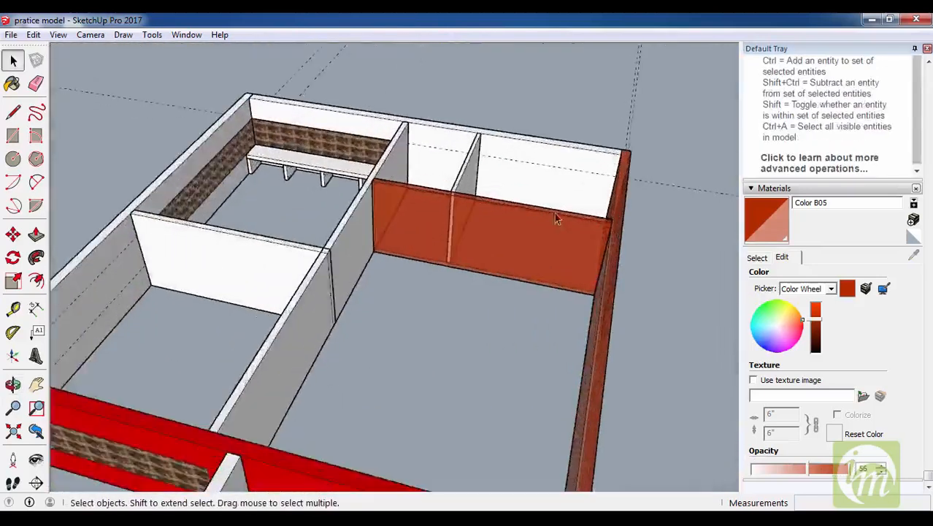
{"action": "scroll", "coordinate": [501, 219], "scroll_direction": "up", "scroll_amount": 4}
Change the hue of Color B05 on the partition and side wall to a golden yellow using the colour wheel.
{"action": "key", "text": "b"}
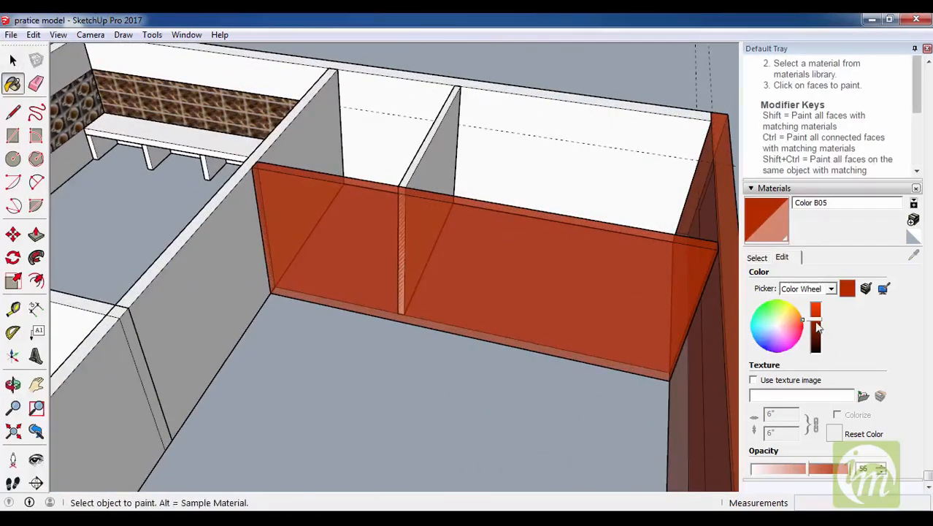
{"action": "left_click_drag", "start_coordinate": [803, 324], "coordinate": [802, 322]}
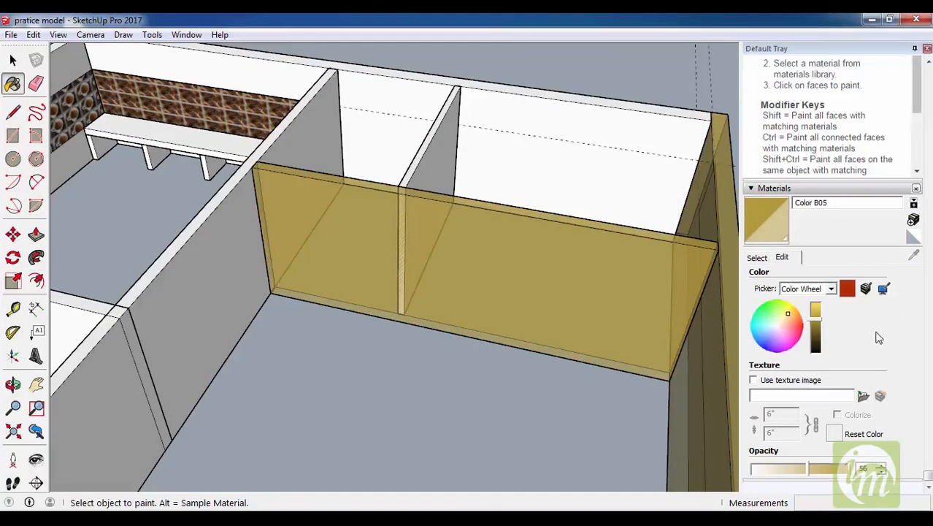
{"action": "key", "text": "space"}
{"action": "mouse_move", "coordinate": [425, 194]}
{"action": "middle_mouse_down"}
{"action": "mouse_move", "coordinate": [439, 187]}
{"action": "mouse_move", "coordinate": [518, 211]}
{"action": "mouse_move", "coordinate": [485, 206]}
{"action": "middle_mouse_up"}
{"action": "scroll", "coordinate": [407, 191], "scroll_direction": "down", "scroll_amount": 4}
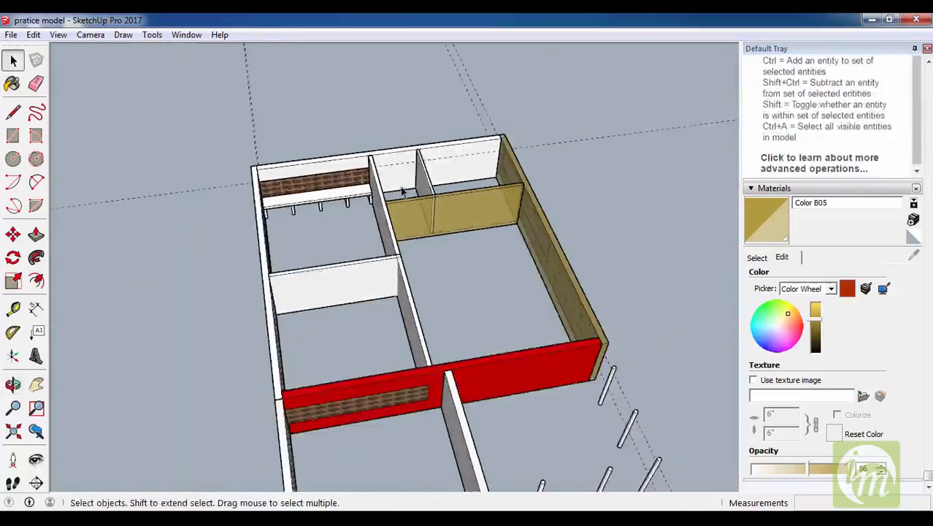
Sample Color D04, the coffee image material, from the back wall strip above the bench.
{"action": "middle_click_drag", "start_coordinate": [248, 208], "coordinate": [312, 217]}
{"action": "scroll", "coordinate": [312, 217], "scroll_direction": "up", "scroll_amount": 5}
{"action": "middle_click_drag", "start_coordinate": [209, 171], "coordinate": [248, 188]}
{"action": "scroll", "coordinate": [248, 189], "scroll_direction": "up", "scroll_amount": 3}
{"action": "middle_click_drag", "start_coordinate": [438, 212], "coordinate": [354, 214]}
{"action": "scroll", "coordinate": [362, 207], "scroll_direction": "up", "scroll_amount": 3}
{"action": "scroll", "coordinate": [362, 206], "scroll_direction": "down", "scroll_amount": 3}
{"action": "key", "text": "b"}
{"action": "scroll", "coordinate": [408, 258], "scroll_direction": "up", "scroll_amount": 3}
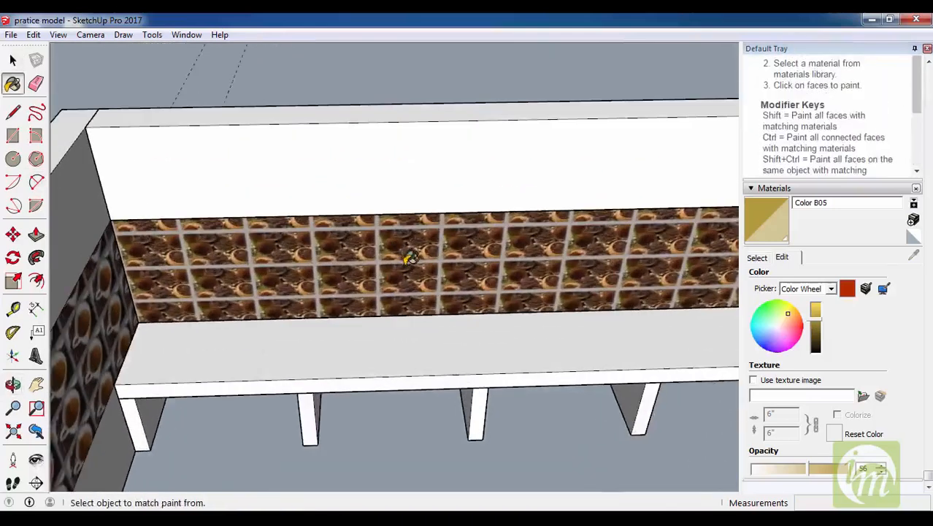
{"action": "left_click", "coordinate": [410, 258], "text": "alt"}
{"action": "middle_click_drag", "start_coordinate": [82, 269], "coordinate": [106, 272]}
{"action": "scroll", "coordinate": [201, 293], "scroll_direction": "down", "scroll_amount": 2}
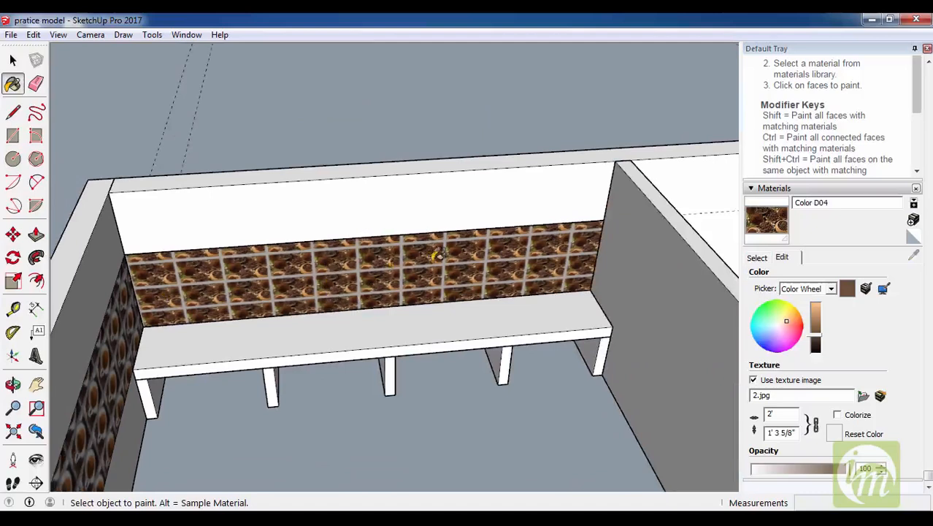
Open the nested wall group for editing, down to the coffee-textured strip on the back wall above the bench.
{"action": "scroll", "coordinate": [438, 256], "scroll_direction": "down", "scroll_amount": 1}
{"action": "key", "text": "space"}
{"action": "scroll", "coordinate": [371, 260], "scroll_direction": "up", "scroll_amount": 2}
{"action": "double_click", "coordinate": [342, 267]}
{"action": "left_click", "coordinate": [340, 266]}
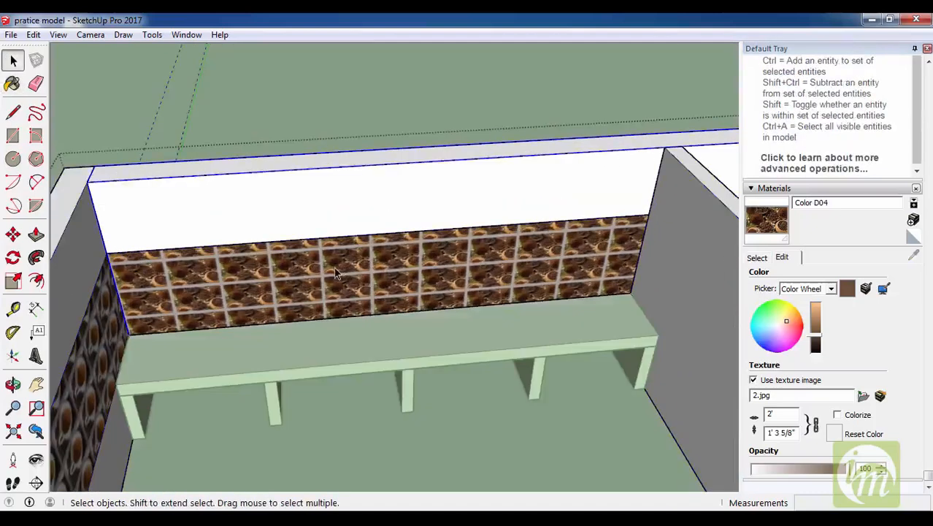
{"action": "double_click", "coordinate": [319, 276]}
Reposition the texture on the back wall strip, turning it a quarter turn and shrinking its tiles with the green scale/rotate pin.
{"action": "right_click", "coordinate": [339, 269]}
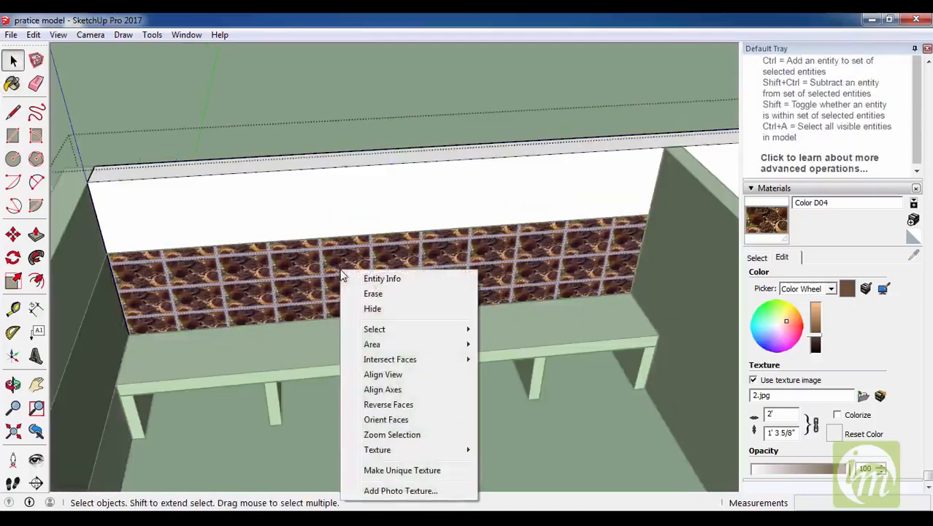
{"action": "mouse_move", "coordinate": [404, 455]}
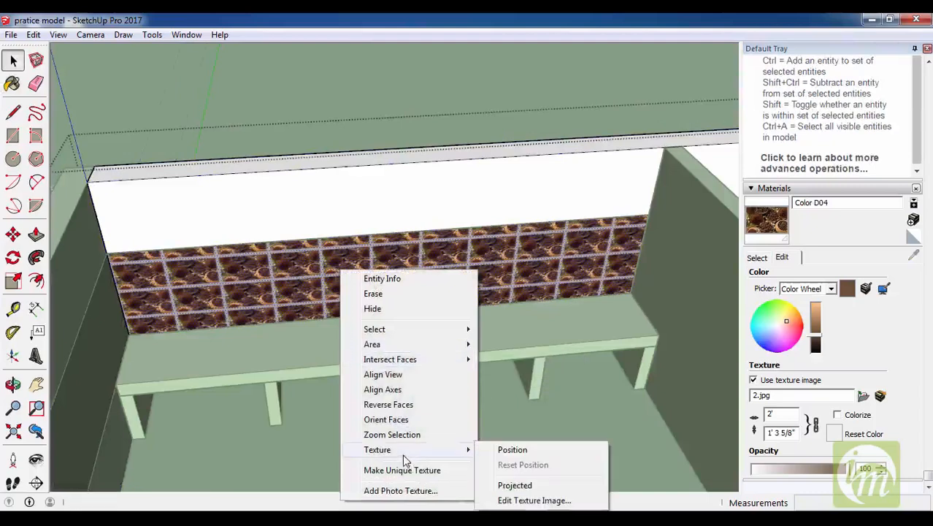
{"action": "left_click", "coordinate": [519, 453]}
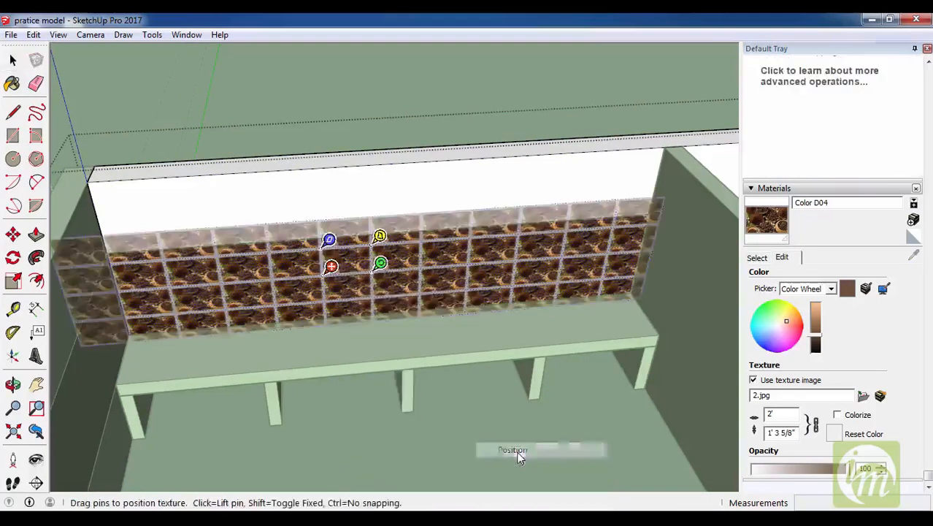
{"action": "scroll", "coordinate": [475, 322], "scroll_direction": "down", "scroll_amount": 3}
{"action": "middle_click_drag", "start_coordinate": [475, 322], "coordinate": [454, 313]}
{"action": "scroll", "coordinate": [381, 289], "scroll_direction": "up", "scroll_amount": 3}
{"action": "scroll", "coordinate": [379, 289], "scroll_direction": "up", "scroll_amount": 2}
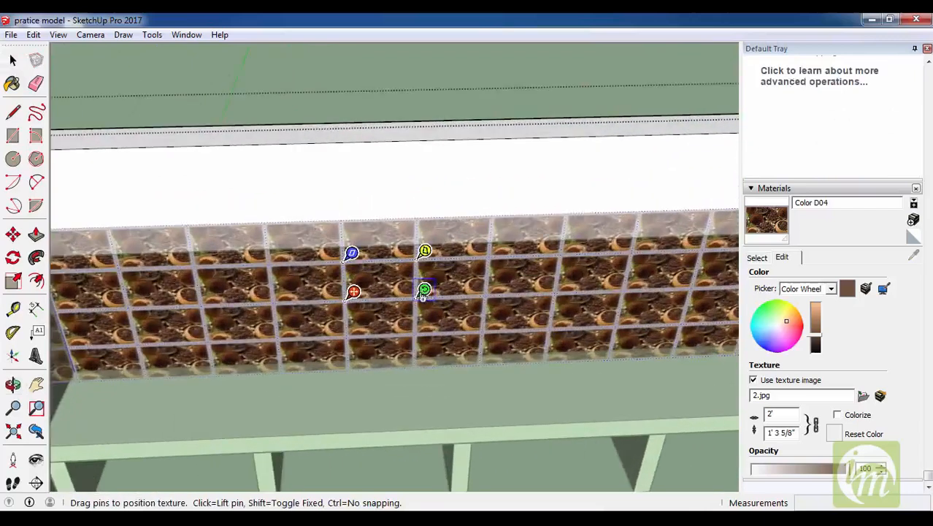
{"action": "left_click_drag", "start_coordinate": [424, 292], "coordinate": [355, 324]}
{"action": "middle_click_drag", "start_coordinate": [394, 307], "coordinate": [420, 277]}
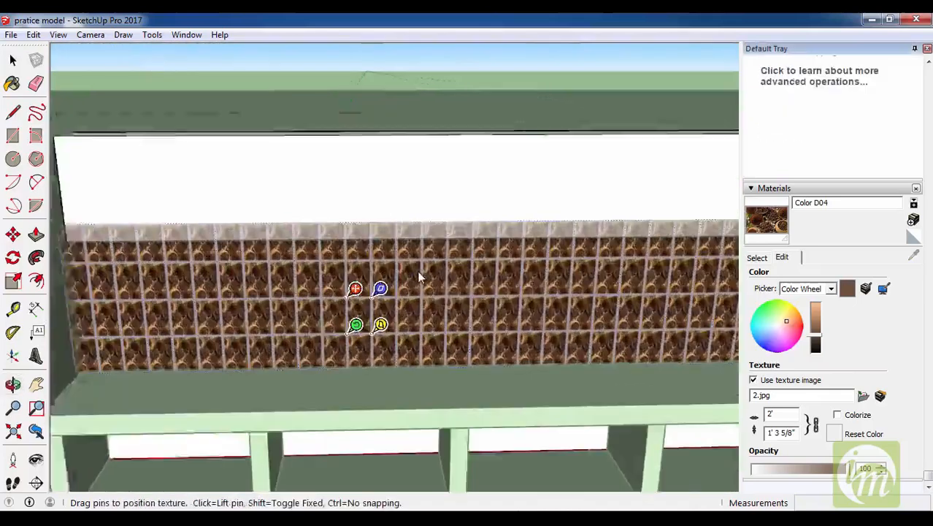
{"action": "scroll", "coordinate": [420, 277], "scroll_direction": "up", "scroll_amount": 1}
{"action": "key", "text": "Return"}
{"action": "scroll", "coordinate": [418, 277], "scroll_direction": "down", "scroll_amount": 6}
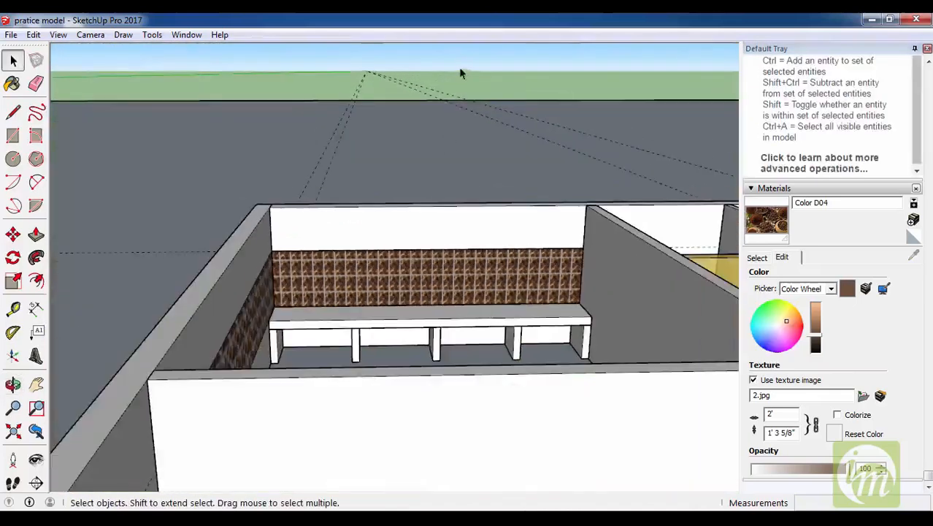
Try to turn the back wall strip's texture upright again and enlarge its tiles with the green scale/rotate pin.
{"action": "scroll", "coordinate": [424, 274], "scroll_direction": "up", "scroll_amount": 3}
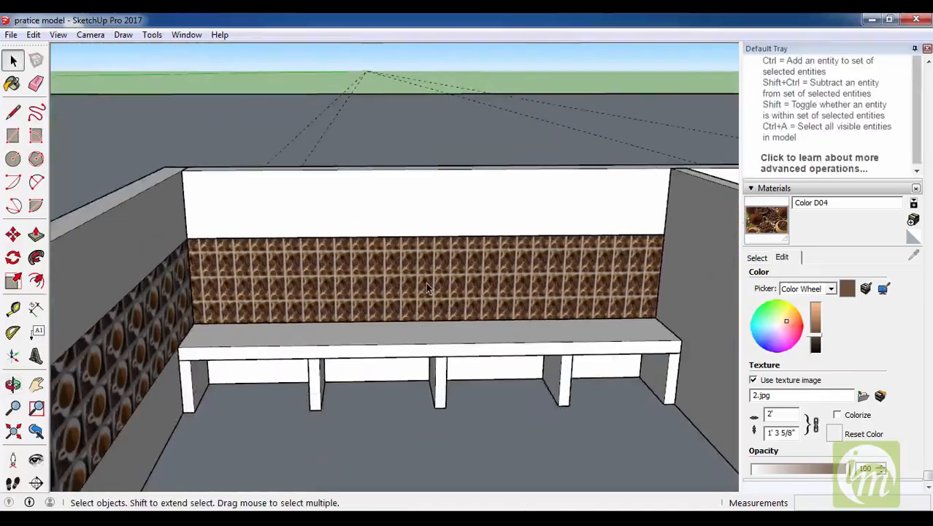
{"action": "scroll", "coordinate": [375, 264], "scroll_direction": "up", "scroll_amount": 2}
{"action": "scroll", "coordinate": [378, 273], "scroll_direction": "up", "scroll_amount": 3}
{"action": "right_click", "coordinate": [381, 276]}
{"action": "mouse_move", "coordinate": [428, 450]}
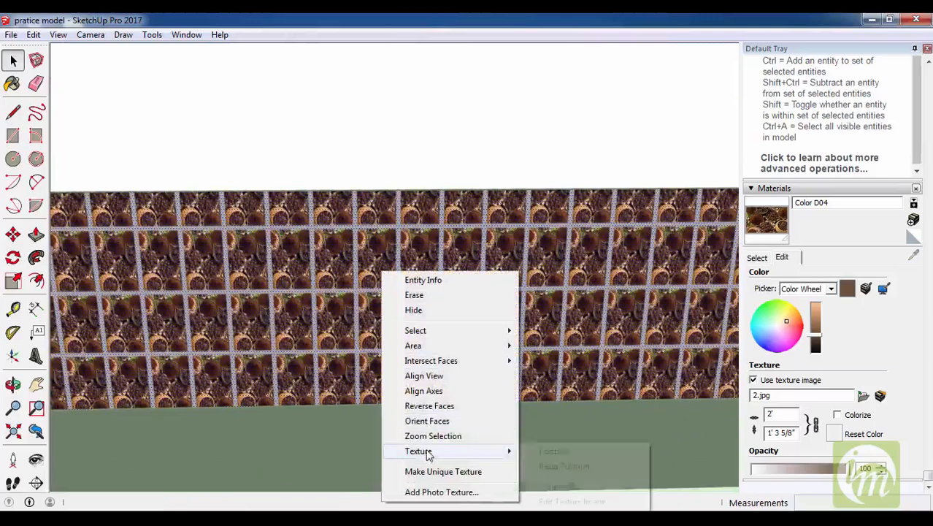
{"action": "left_click", "coordinate": [553, 451]}
{"action": "scroll", "coordinate": [431, 322], "scroll_direction": "down", "scroll_amount": 2}
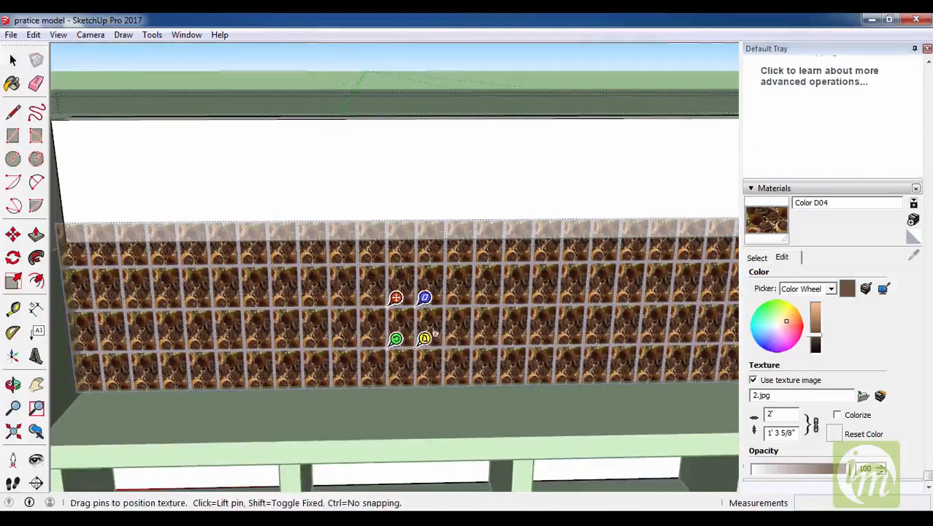
{"action": "left_click_drag", "start_coordinate": [398, 340], "coordinate": [462, 302]}
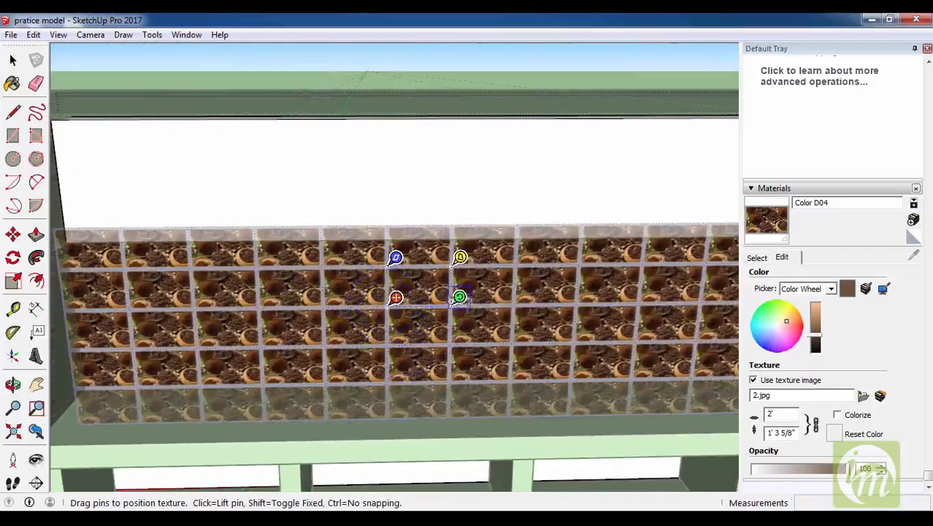
{"action": "scroll", "coordinate": [395, 297], "scroll_direction": "down", "scroll_amount": 2}
{"action": "scroll", "coordinate": [395, 297], "scroll_direction": "up", "scroll_amount": 2}
Try to shift the strip's texture sideways with the red move pin and slant it with the blue scale/shear pin.
{"action": "left_click_drag", "start_coordinate": [392, 298], "coordinate": [267, 296]}
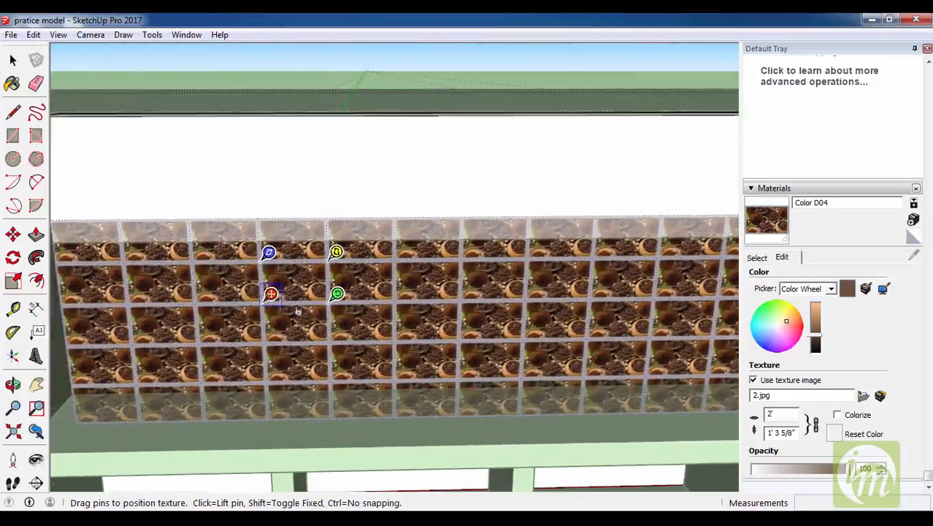
{"action": "scroll", "coordinate": [430, 332], "scroll_direction": "down", "scroll_amount": 3}
{"action": "left_click_drag", "start_coordinate": [350, 310], "coordinate": [382, 309]}
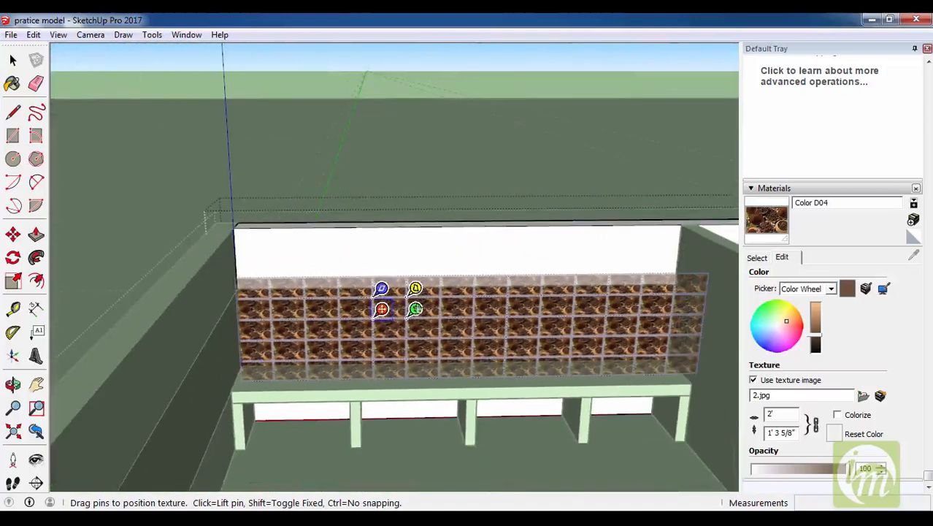
{"action": "left_click", "coordinate": [382, 288]}
{"action": "mouse_move", "coordinate": [463, 312]}
{"action": "left_mouse_down"}
{"action": "mouse_move", "coordinate": [483, 354]}
{"action": "mouse_move", "coordinate": [440, 318]}
{"action": "mouse_move", "coordinate": [456, 316]}
{"action": "left_mouse_up"}
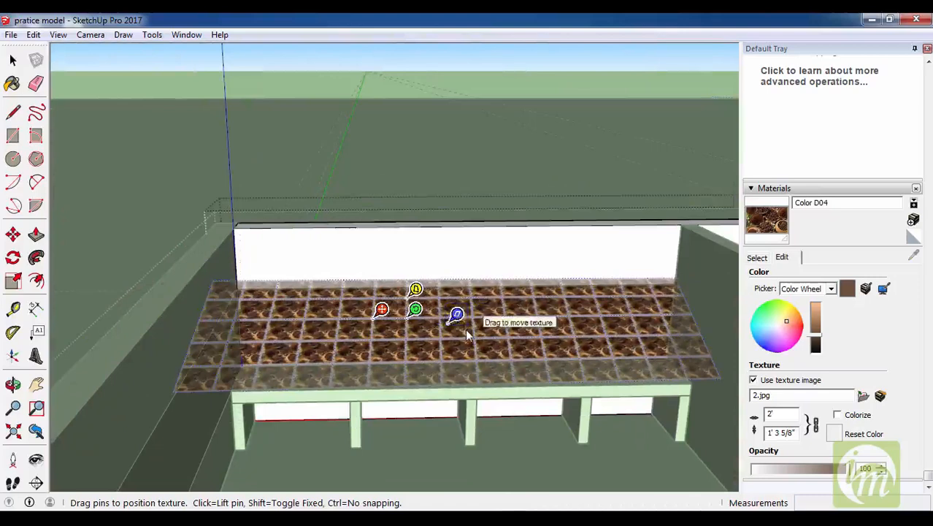
{"action": "key", "text": "Return"}
{"action": "middle_click_drag", "start_coordinate": [468, 335], "coordinate": [453, 325]}
{"action": "scroll", "coordinate": [450, 324], "scroll_direction": "up", "scroll_amount": 8}
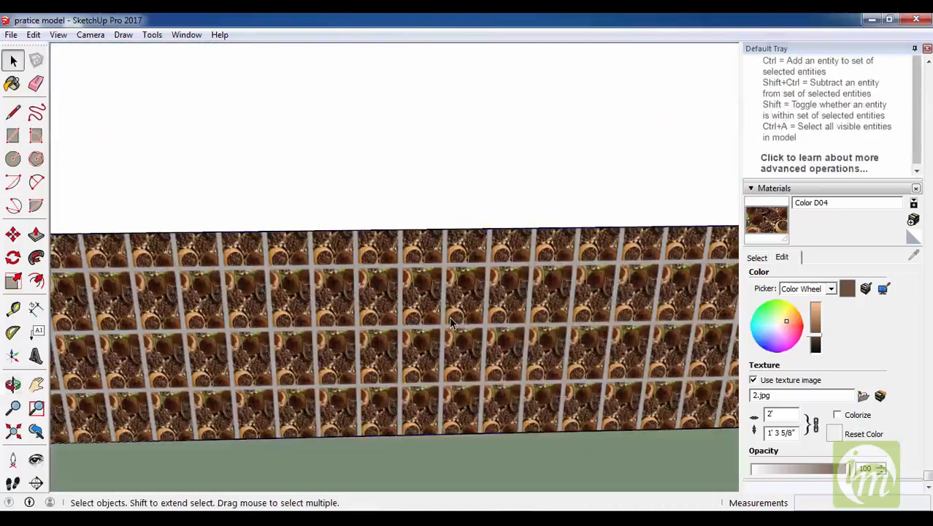
{"action": "right_click", "coordinate": [388, 296]}
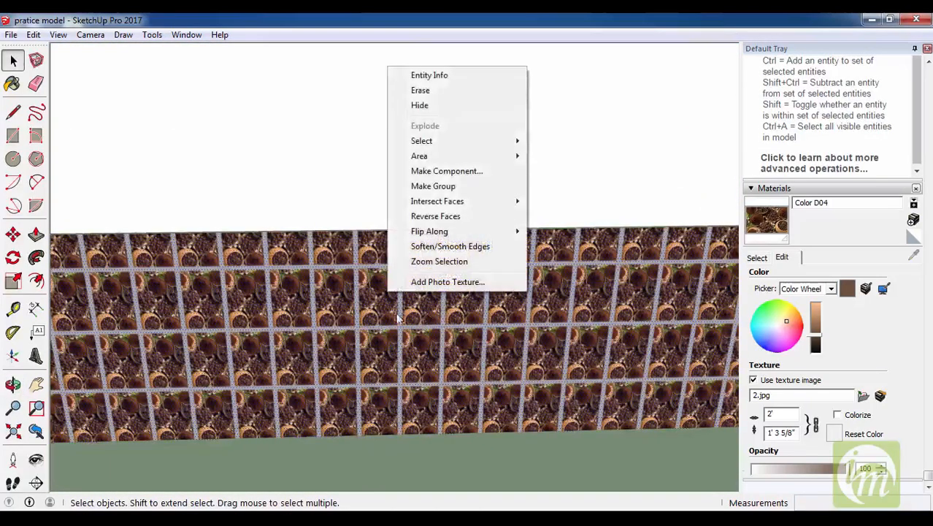
{"action": "left_click", "coordinate": [435, 341]}
Examine the textured wall strips, red walls and translucent golden partition of the whole house from above and the front.
{"action": "scroll", "coordinate": [444, 292], "scroll_direction": "down", "scroll_amount": 7}
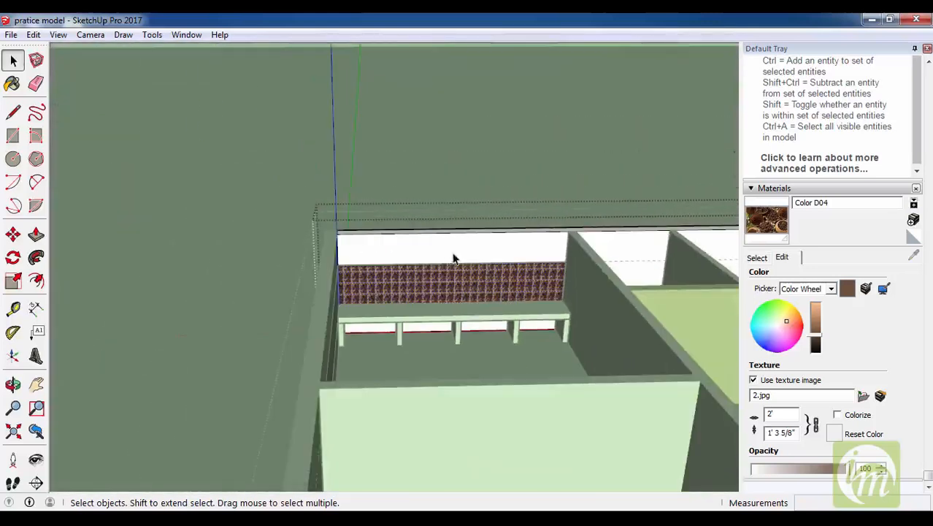
{"action": "scroll", "coordinate": [468, 344], "scroll_direction": "down", "scroll_amount": 3}
{"action": "scroll", "coordinate": [431, 298], "scroll_direction": "down", "scroll_amount": 2}
{"action": "middle_click_drag", "start_coordinate": [318, 266], "coordinate": [433, 254]}
{"action": "scroll", "coordinate": [414, 272], "scroll_direction": "up", "scroll_amount": 2}
{"action": "scroll", "coordinate": [414, 272], "scroll_direction": "down", "scroll_amount": 3}
{"action": "scroll", "coordinate": [449, 248], "scroll_direction": "up", "scroll_amount": 4}
{"action": "scroll", "coordinate": [417, 329], "scroll_direction": "down", "scroll_amount": 5}
{"action": "middle_click_drag", "start_coordinate": [347, 317], "coordinate": [434, 391]}
{"action": "scroll", "coordinate": [435, 391], "scroll_direction": "down", "scroll_amount": 3}
{"action": "scroll", "coordinate": [424, 365], "scroll_direction": "up", "scroll_amount": 2}
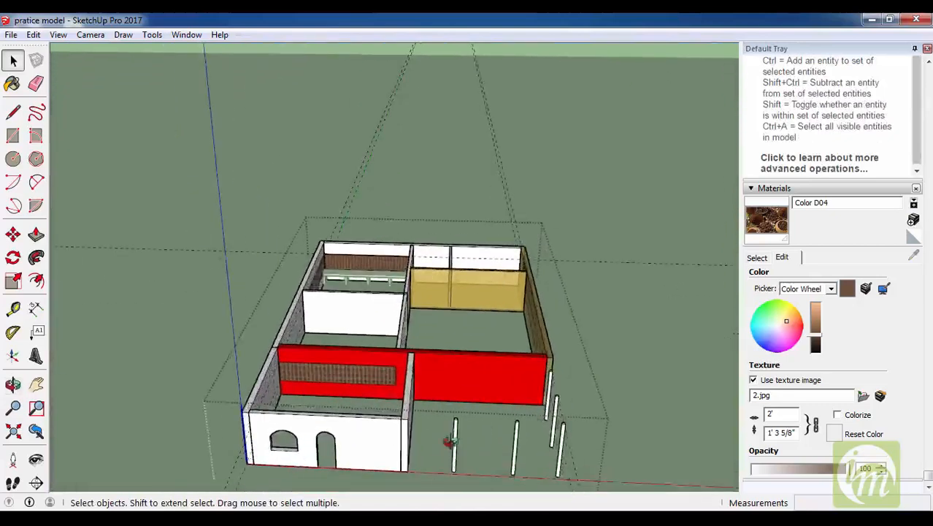
{"action": "scroll", "coordinate": [417, 347], "scroll_direction": "up", "scroll_amount": 1}
{"action": "middle_click_drag", "start_coordinate": [417, 346], "coordinate": [412, 382]}
{"action": "scroll", "coordinate": [359, 463], "scroll_direction": "up", "scroll_amount": 1}
{"action": "scroll", "coordinate": [376, 397], "scroll_direction": "down", "scroll_amount": 2}
{"action": "scroll", "coordinate": [354, 441], "scroll_direction": "up", "scroll_amount": 1}
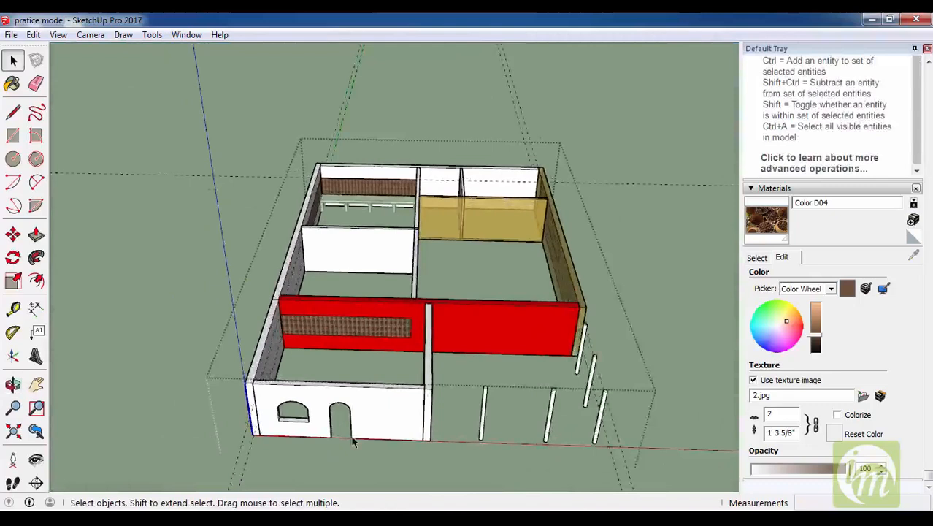
{"action": "scroll", "coordinate": [354, 441], "scroll_direction": "up", "scroll_amount": 1}
{"action": "middle_click_drag", "start_coordinate": [380, 421], "coordinate": [330, 458]}
{"action": "scroll", "coordinate": [343, 474], "scroll_direction": "up", "scroll_amount": 1}
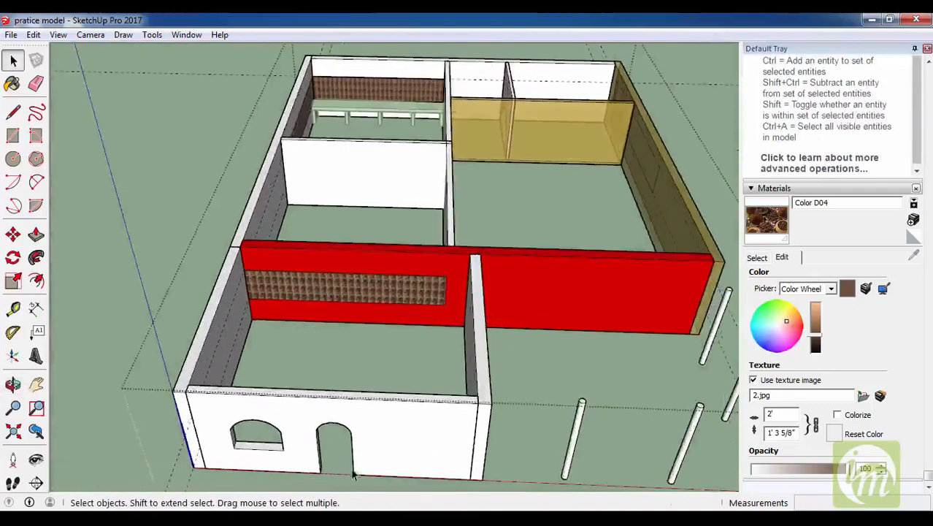
{"action": "scroll", "coordinate": [346, 396], "scroll_direction": "down", "scroll_amount": 1}
{"action": "middle_click_drag", "start_coordinate": [346, 396], "coordinate": [388, 429]}
{"action": "scroll", "coordinate": [349, 320], "scroll_direction": "down", "scroll_amount": 2}
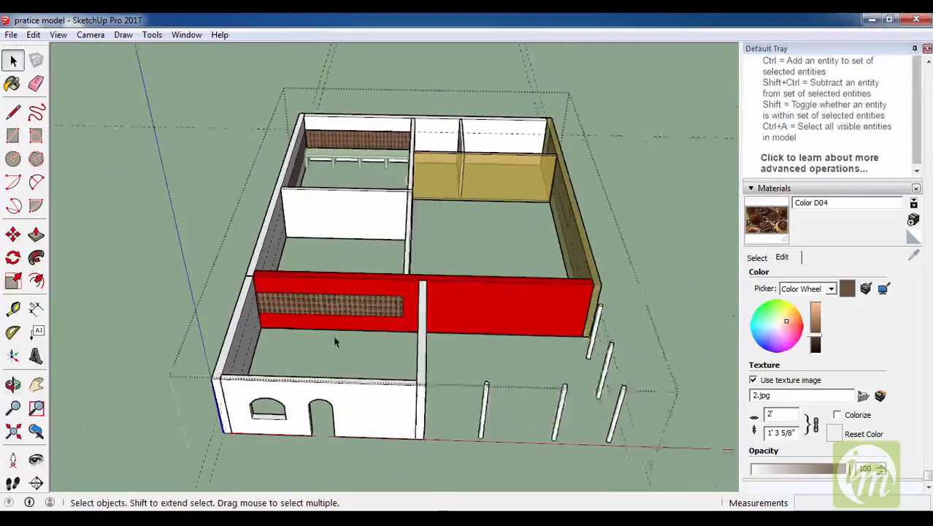
{"action": "scroll", "coordinate": [350, 314], "scroll_direction": "up", "scroll_amount": 1}
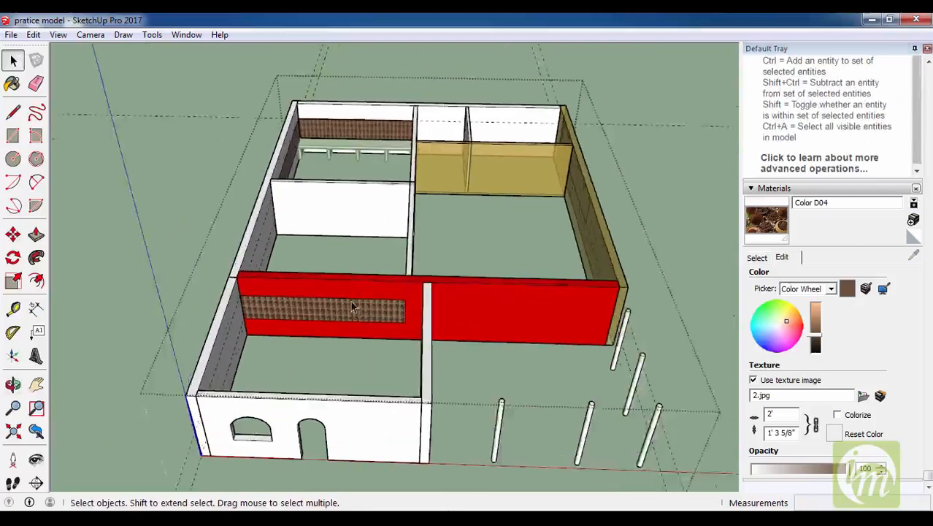
{"action": "scroll", "coordinate": [358, 329], "scroll_direction": "up", "scroll_amount": 1}
{"action": "middle_click_drag", "start_coordinate": [356, 459], "coordinate": [389, 420]}
{"action": "scroll", "coordinate": [388, 431], "scroll_direction": "down", "scroll_amount": 1}
{"action": "scroll", "coordinate": [394, 465], "scroll_direction": "up", "scroll_amount": 1}
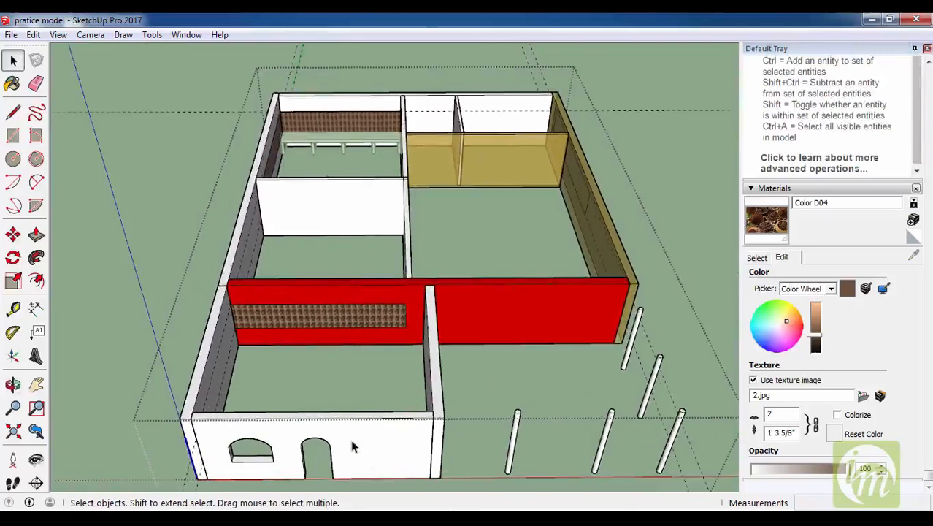
Switch the material library to the Asphalt and Concrete collection and leave the wall group.
{"action": "left_click", "coordinate": [757, 259]}
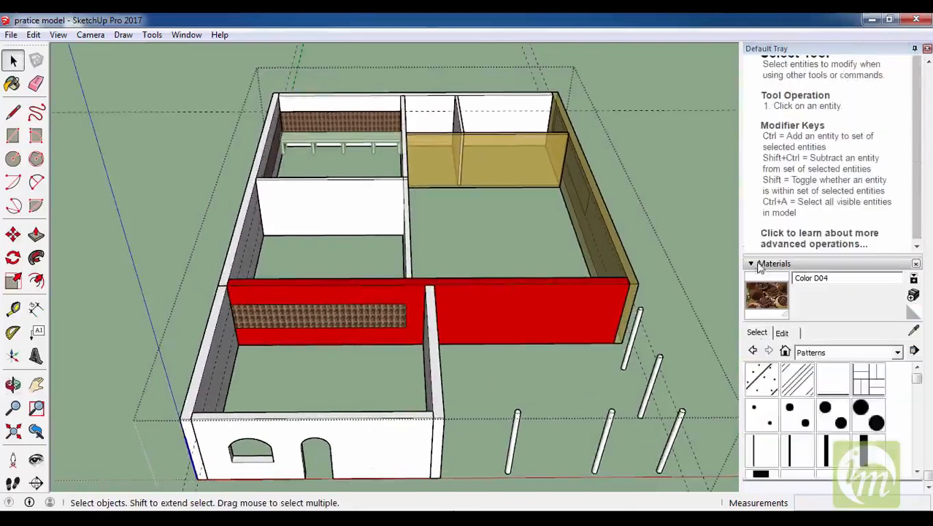
{"action": "left_click", "coordinate": [812, 352]}
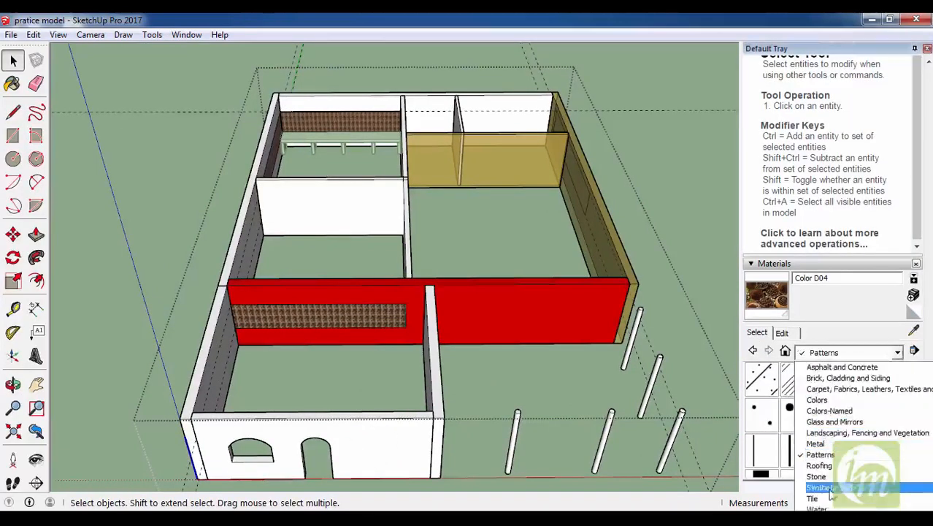
{"action": "key", "text": "Return"}
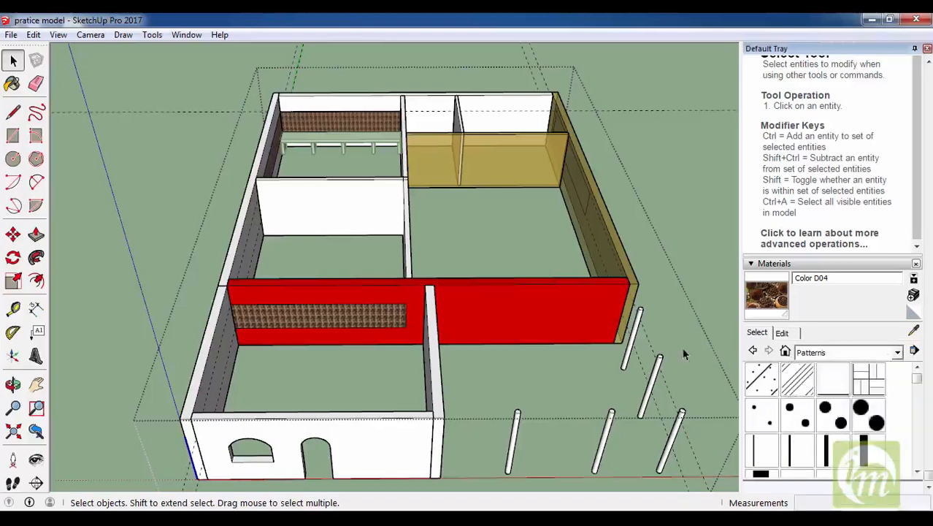
{"action": "scroll", "coordinate": [648, 150], "scroll_direction": "down", "scroll_amount": 3}
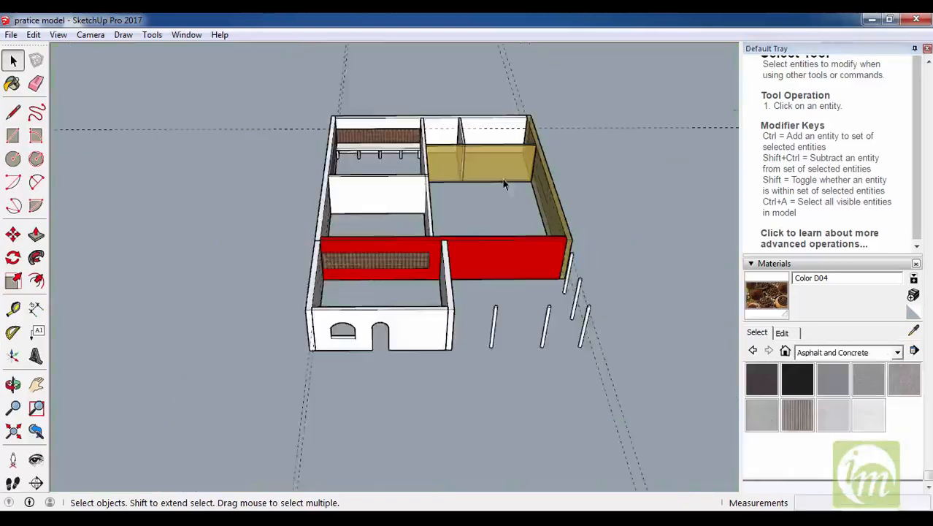
Unhide all hidden parts of the model.
{"action": "scroll", "coordinate": [463, 261], "scroll_direction": "up", "scroll_amount": 3}
{"action": "scroll", "coordinate": [333, 215], "scroll_direction": "up", "scroll_amount": 3}
{"action": "scroll", "coordinate": [387, 271], "scroll_direction": "down", "scroll_amount": 2}
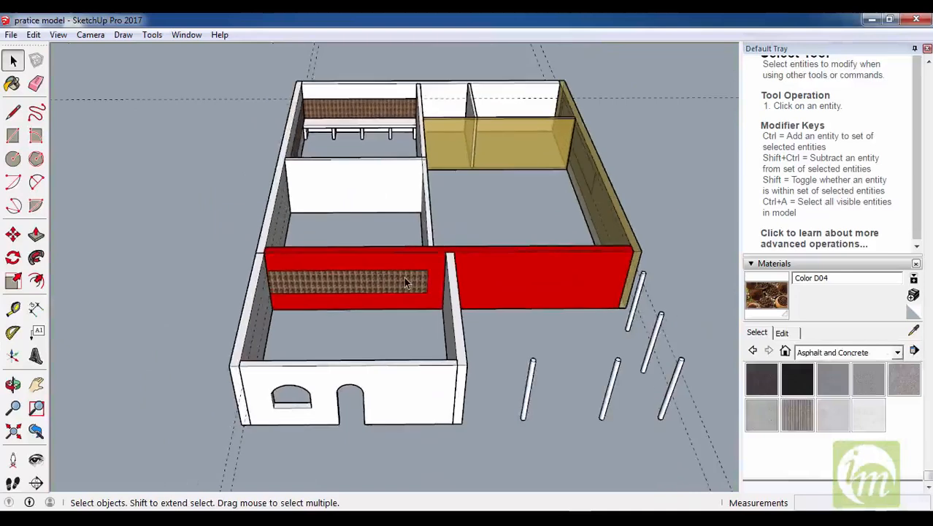
{"action": "scroll", "coordinate": [403, 277], "scroll_direction": "down", "scroll_amount": 3}
{"action": "scroll", "coordinate": [577, 209], "scroll_direction": "down", "scroll_amount": 4}
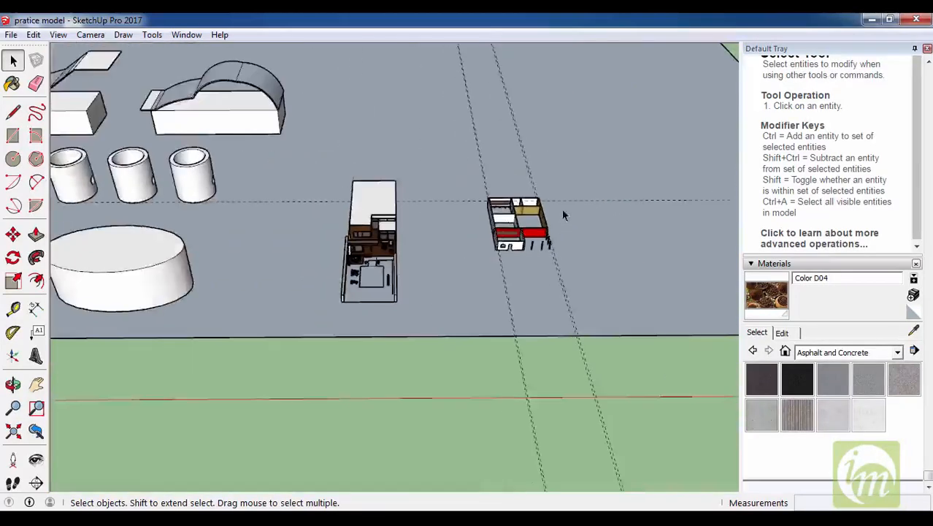
{"action": "scroll", "coordinate": [561, 210], "scroll_direction": "up", "scroll_amount": 5}
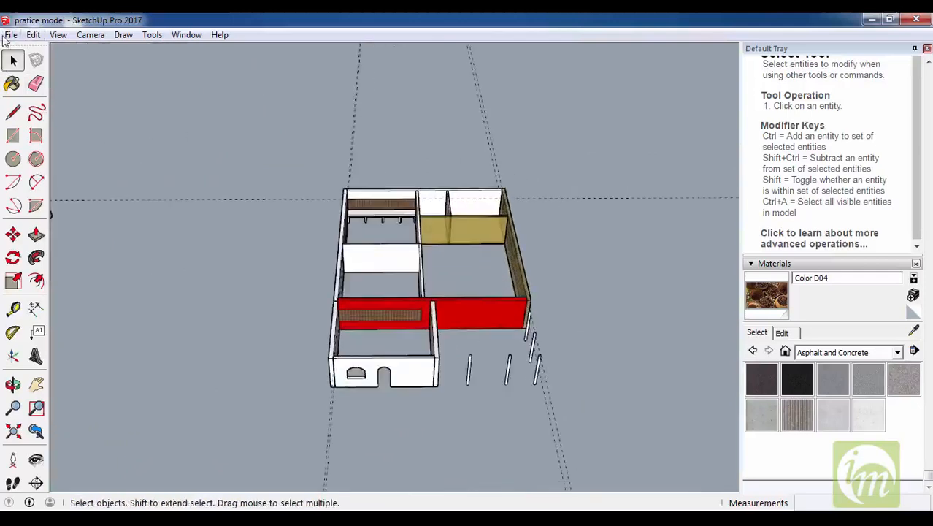
{"action": "left_click", "coordinate": [33, 35]}
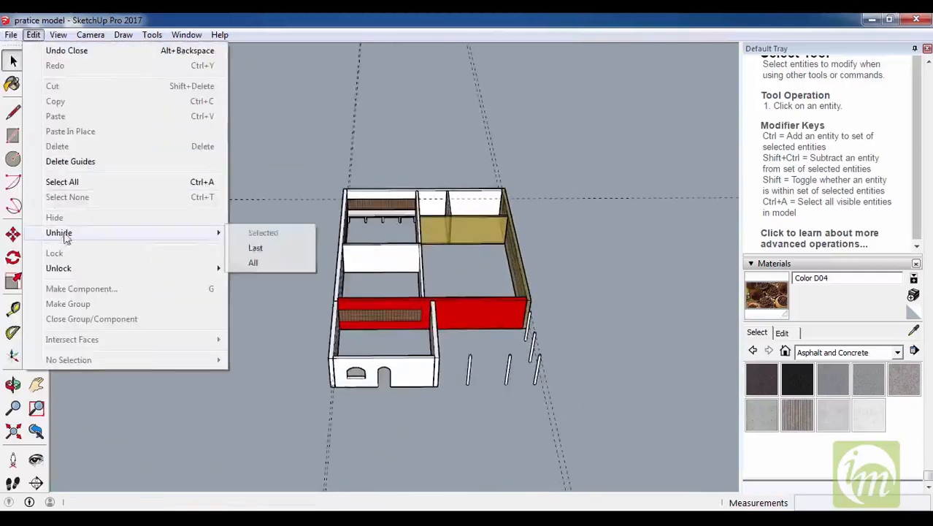
{"action": "left_click", "coordinate": [253, 261]}
{"action": "middle_click_drag", "start_coordinate": [252, 261], "coordinate": [460, 176]}
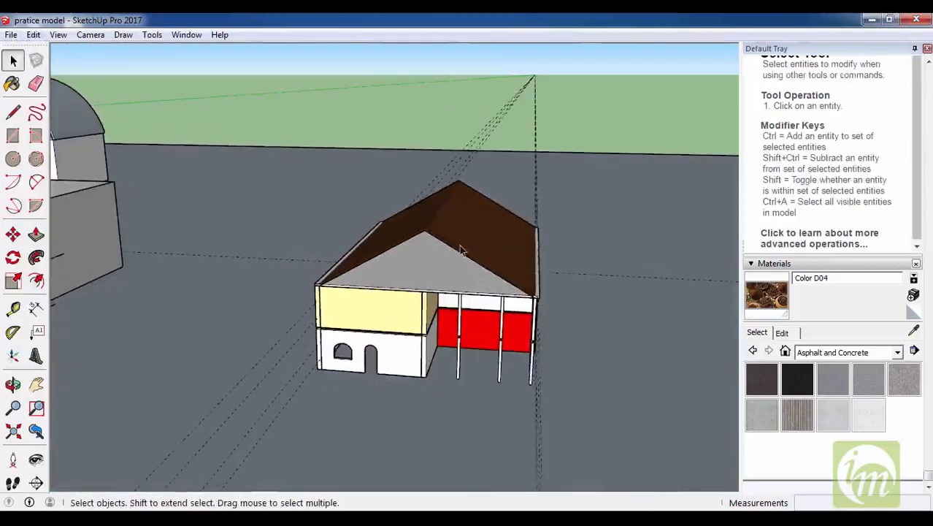
Hide the brown pitched roof of the house.
{"action": "right_click", "coordinate": [460, 175]}
{"action": "left_click", "coordinate": [494, 212]}
{"action": "middle_click_drag", "start_coordinate": [485, 219], "coordinate": [482, 333]}
{"action": "scroll", "coordinate": [537, 317], "scroll_direction": "up", "scroll_amount": 2}
{"action": "middle_click_drag", "start_coordinate": [537, 317], "coordinate": [382, 302]}
{"action": "scroll", "coordinate": [471, 318], "scroll_direction": "down", "scroll_amount": 2}
{"action": "scroll", "coordinate": [409, 276], "scroll_direction": "down", "scroll_amount": 3}
{"action": "middle_click_drag", "start_coordinate": [417, 271], "coordinate": [454, 209]}
{"action": "left_click_drag", "start_coordinate": [567, 200], "coordinate": [332, 249]}
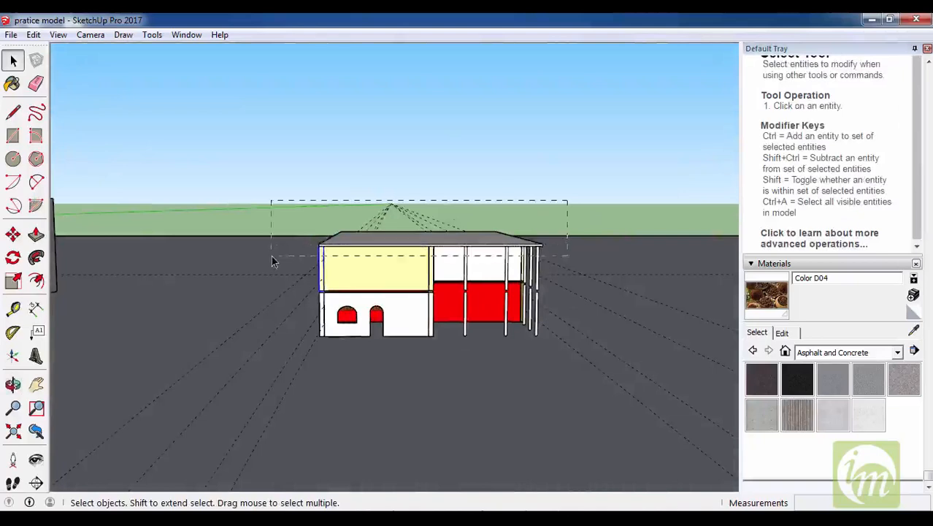
{"action": "double_click", "coordinate": [392, 284]}
{"action": "key", "text": "Escape"}
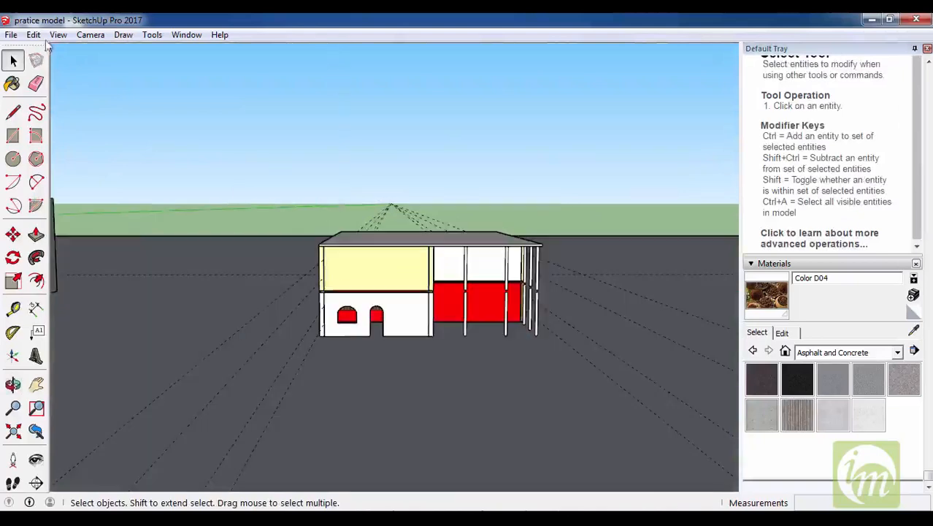
Delete all guide lines from the model.
{"action": "left_click", "coordinate": [34, 34]}
{"action": "left_click", "coordinate": [87, 168]}
Hide the flat roof slab covering the yellow upper storey of the house.
{"action": "middle_click_drag", "start_coordinate": [419, 261], "coordinate": [631, 267]}
{"action": "scroll", "coordinate": [405, 284], "scroll_direction": "up", "scroll_amount": 2}
{"action": "scroll", "coordinate": [406, 283], "scroll_direction": "up", "scroll_amount": 3}
{"action": "left_click", "coordinate": [488, 230]}
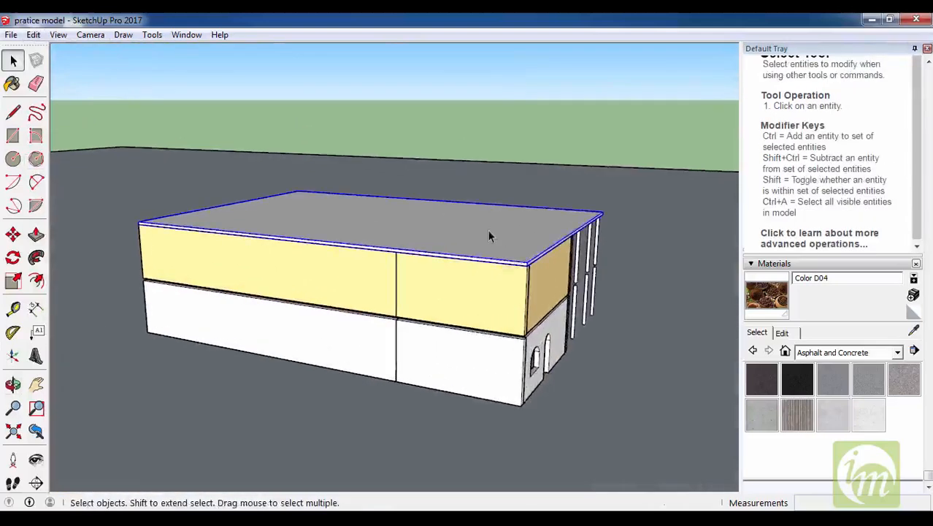
{"action": "right_click", "coordinate": [488, 230]}
{"action": "left_click", "coordinate": [527, 212]}
{"action": "scroll", "coordinate": [467, 292], "scroll_direction": "down", "scroll_amount": 3}
Select the yellow upper-storey walls with their interior partitions and columns, and make them one group.
{"action": "middle_click_drag", "start_coordinate": [468, 292], "coordinate": [479, 303]}
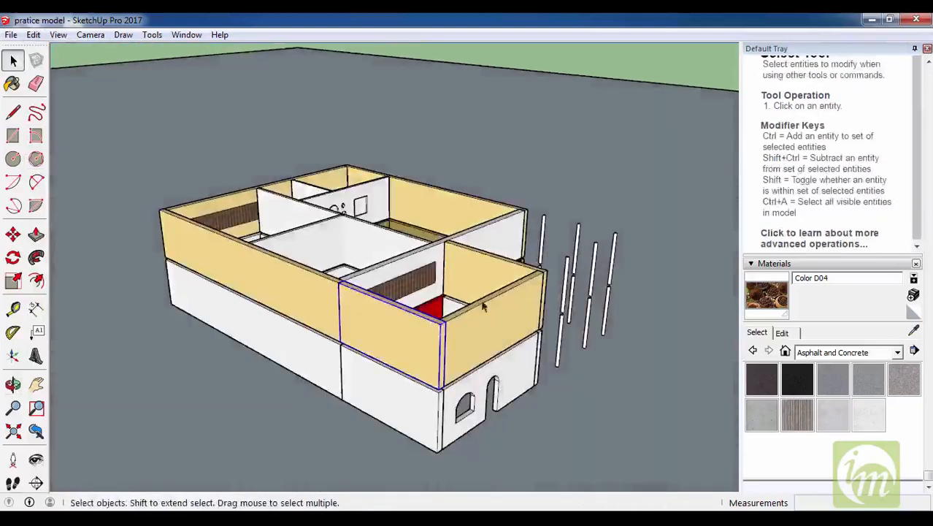
{"action": "scroll", "coordinate": [428, 385], "scroll_direction": "up", "scroll_amount": 3}
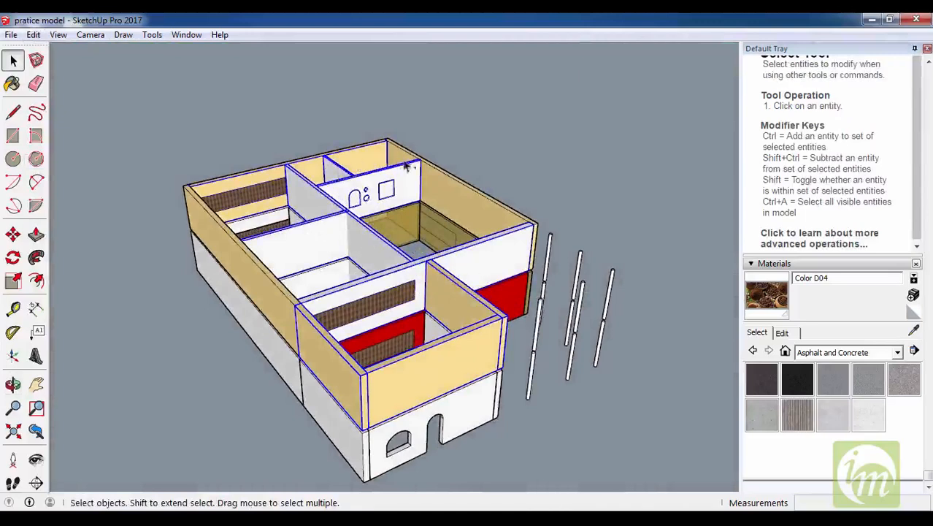
{"action": "right_click", "coordinate": [232, 249]}
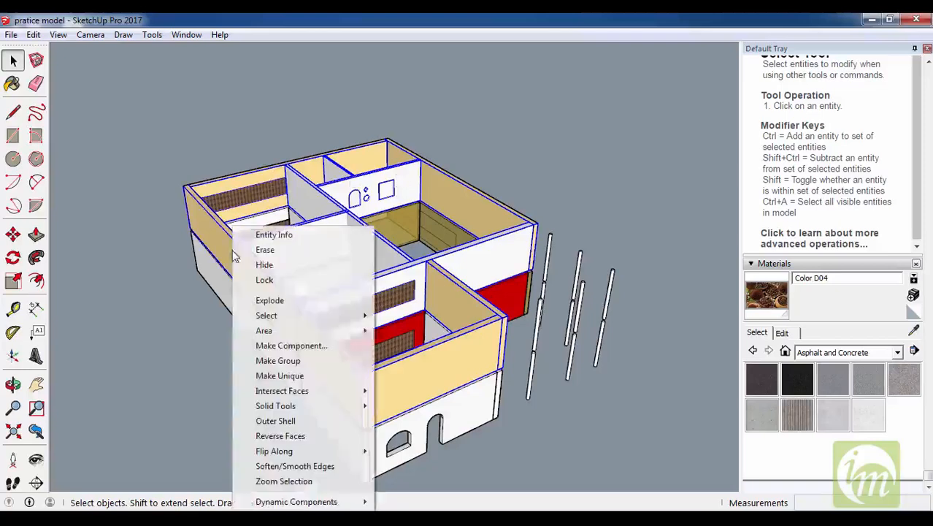
{"action": "left_click", "coordinate": [277, 361]}
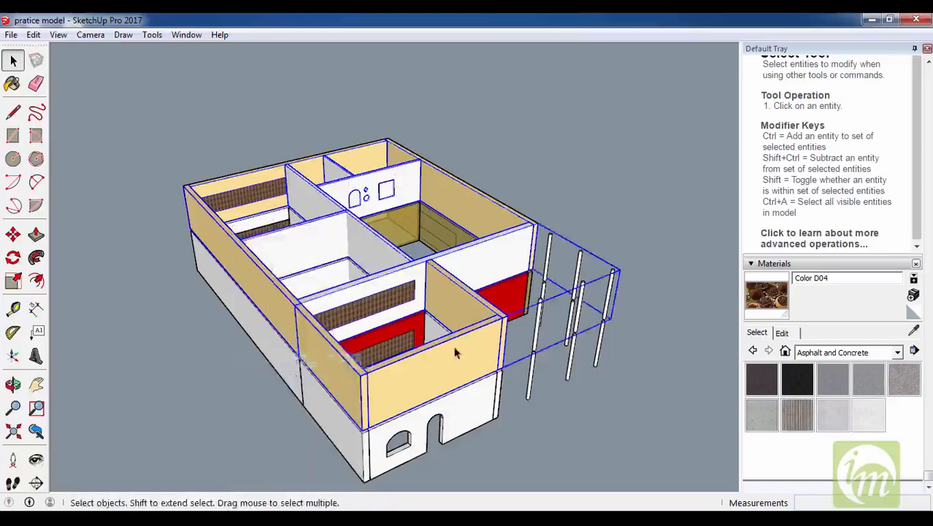
{"action": "scroll", "coordinate": [457, 350], "scroll_direction": "down", "scroll_amount": 3}
{"action": "middle_click_drag", "start_coordinate": [456, 350], "coordinate": [354, 379]}
{"action": "key", "text": "m"}
{"action": "left_click", "coordinate": [509, 292]}
{"action": "key", "text": "Escape"}
{"action": "middle_click_drag", "start_coordinate": [582, 213], "coordinate": [665, 165]}
{"action": "key", "text": "space"}
{"action": "scroll", "coordinate": [477, 354], "scroll_direction": "up", "scroll_amount": 4}
{"action": "key", "text": "m"}
{"action": "scroll", "coordinate": [430, 397], "scroll_direction": "up", "scroll_amount": 2}
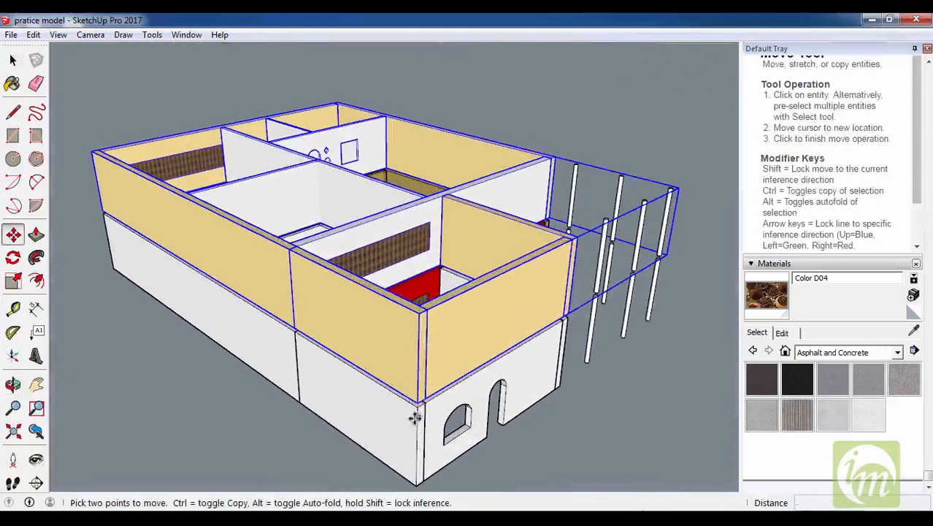
{"action": "key", "text": "space"}
Unhide the last hidden item, the flat roof slab.
{"action": "left_click", "coordinate": [34, 34]}
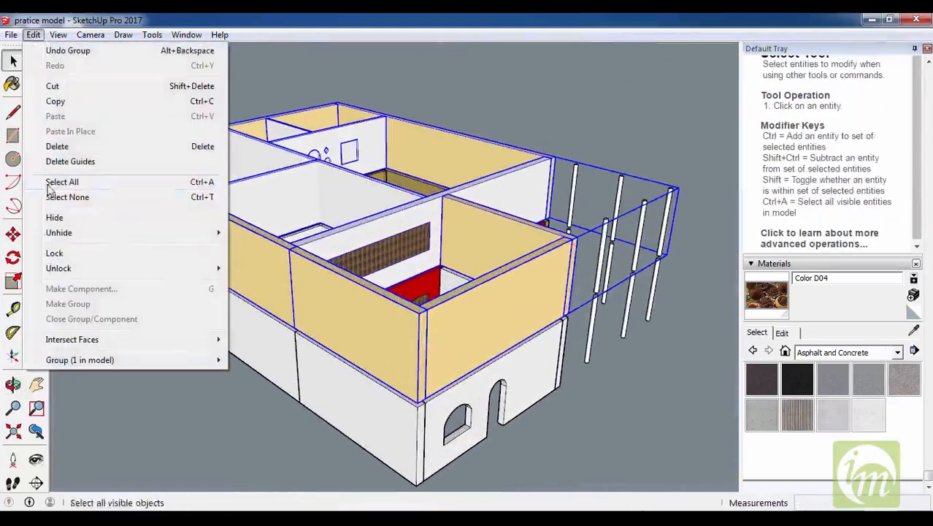
{"action": "mouse_move", "coordinate": [55, 233]}
{"action": "left_click", "coordinate": [257, 247]}
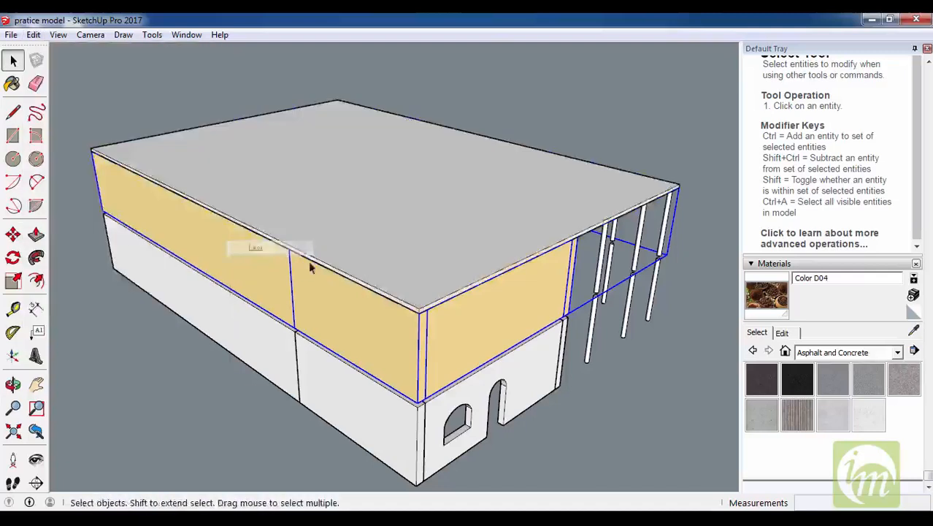
Copy the upper-storey wall group up 10' 6" from its bottom corner to form a third storey on the slab.
{"action": "key", "text": "m"}
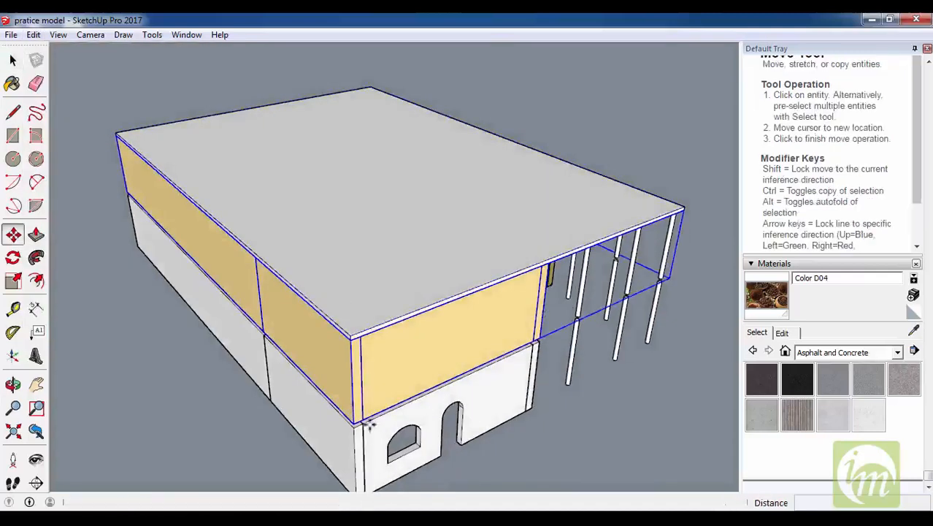
{"action": "left_click", "coordinate": [355, 427]}
{"action": "key", "text": "ctrl"}
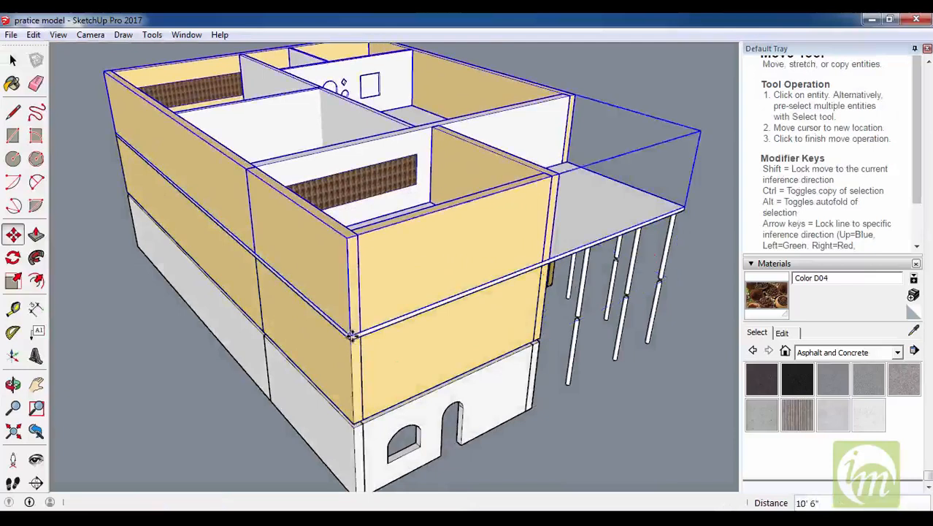
Copy the flat slab down one storey so it sits between the ground-floor and middle-storey walls.
{"action": "left_click", "coordinate": [582, 251]}
{"action": "key", "text": "space"}
{"action": "key", "text": "m"}
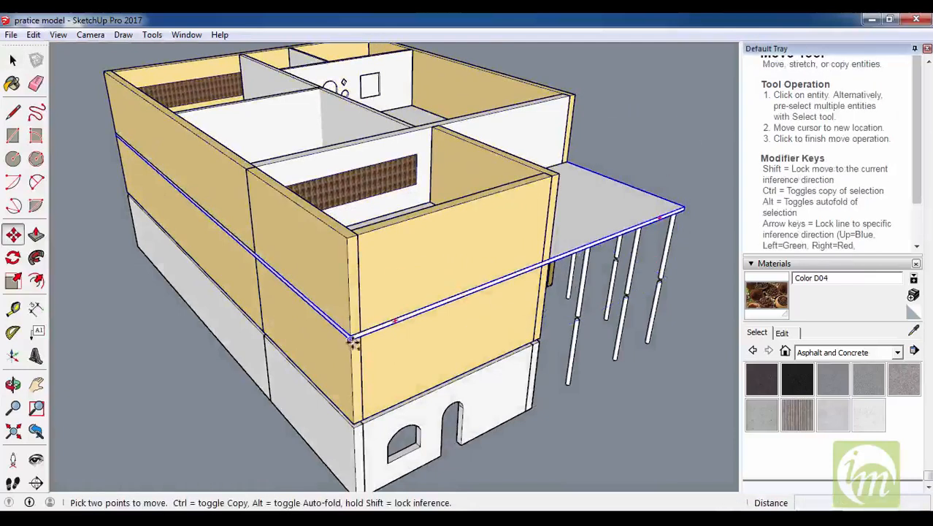
{"action": "left_click", "coordinate": [350, 340]}
{"action": "key", "text": "ctrl"}
{"action": "middle_click_drag", "start_coordinate": [409, 387], "coordinate": [526, 303]}
Copy the slab from its corner up to the top of the third-storey walls as a roof.
{"action": "key", "text": "m"}
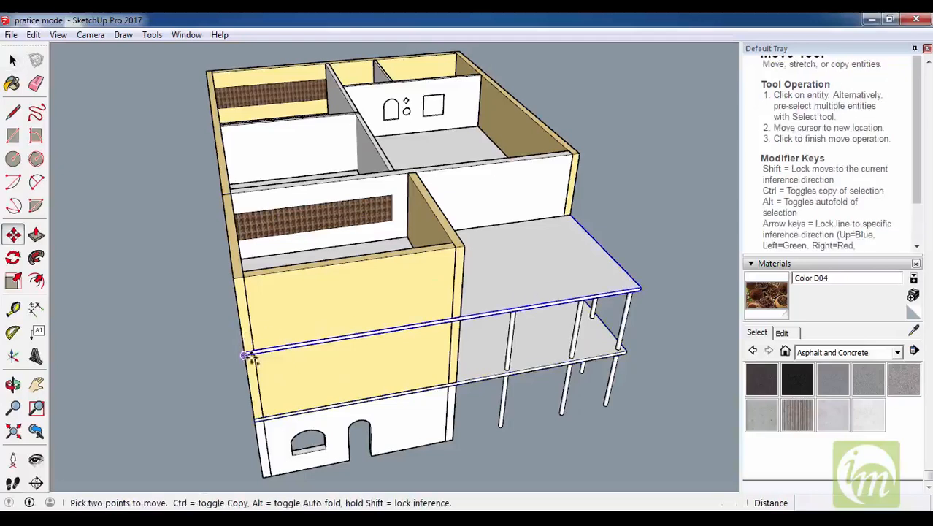
{"action": "left_click", "coordinate": [244, 355]}
{"action": "key", "text": "ctrl"}
{"action": "left_click", "coordinate": [240, 277]}
{"action": "key", "text": "space"}
{"action": "scroll", "coordinate": [235, 267], "scroll_direction": "down", "scroll_amount": 3}
{"action": "middle_click_drag", "start_coordinate": [234, 255], "coordinate": [123, 212]}
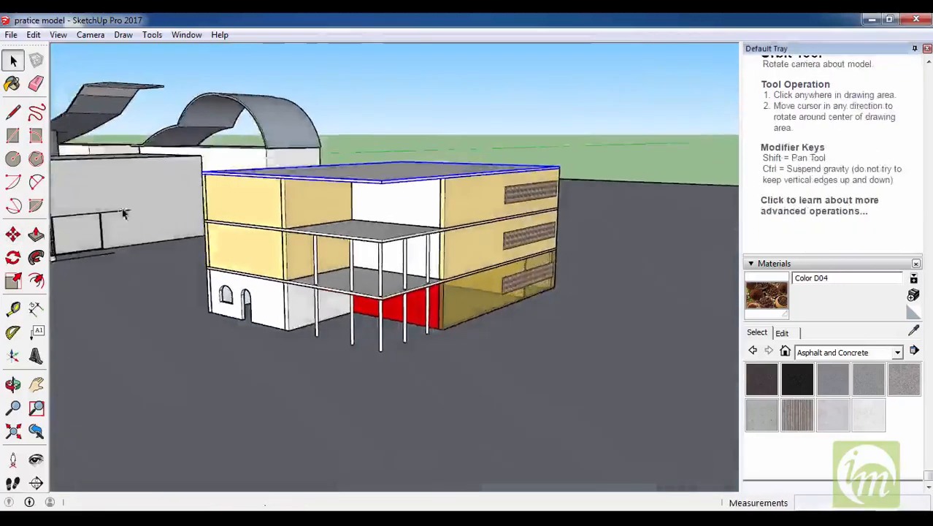
{"action": "scroll", "coordinate": [471, 237], "scroll_direction": "up", "scroll_amount": 3}
{"action": "double_click", "coordinate": [471, 237]}
{"action": "left_click", "coordinate": [471, 237]}
{"action": "key", "text": "b"}
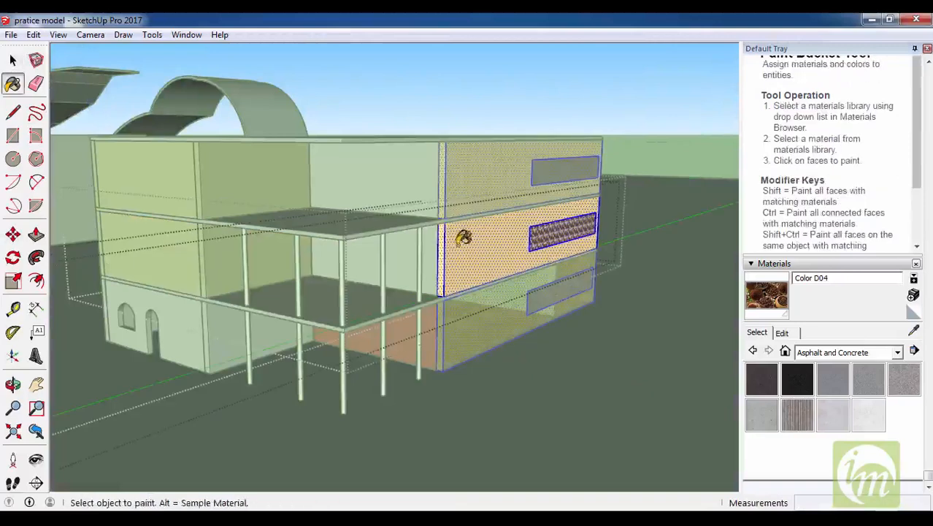
{"action": "key", "text": "space"}
{"action": "left_click", "coordinate": [465, 260]}
{"action": "key", "text": "Escape"}
{"action": "scroll", "coordinate": [466, 271], "scroll_direction": "up", "scroll_amount": 3}
{"action": "left_click", "coordinate": [509, 333]}
{"action": "scroll", "coordinate": [511, 335], "scroll_direction": "down", "scroll_amount": 2}
{"action": "mouse_move", "coordinate": [511, 332]}
{"action": "middle_mouse_down"}
{"action": "mouse_move", "coordinate": [464, 268]}
{"action": "mouse_move", "coordinate": [546, 295]}
{"action": "mouse_move", "coordinate": [494, 255]}
{"action": "mouse_move", "coordinate": [522, 212]}
{"action": "middle_mouse_up"}
Select the middle-storey group and paint it with the Blacktop New material.
{"action": "left_click", "coordinate": [463, 267]}
{"action": "key", "text": "b"}
{"action": "key", "text": "space"}
{"action": "scroll", "coordinate": [546, 295], "scroll_direction": "down", "scroll_amount": 3}
{"action": "scroll", "coordinate": [457, 276], "scroll_direction": "up", "scroll_amount": 2}
{"action": "middle_click_drag", "start_coordinate": [495, 291], "coordinate": [170, 244]}
{"action": "middle_click_drag", "start_coordinate": [509, 257], "coordinate": [497, 252]}
{"action": "key", "text": "b"}
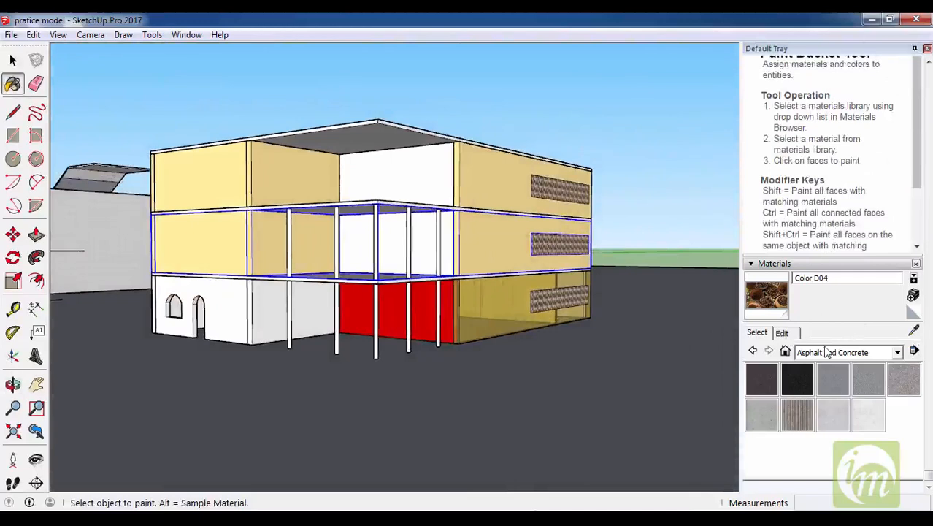
{"action": "left_click", "coordinate": [489, 251]}
Open the middle-storey group and paint its yellow front and porch-side walls with Blacktop New.
{"action": "key", "text": "space"}
{"action": "mouse_move", "coordinate": [489, 252]}
{"action": "middle_mouse_down"}
{"action": "mouse_move", "coordinate": [493, 275]}
{"action": "mouse_move", "coordinate": [479, 276]}
{"action": "middle_mouse_up"}
{"action": "scroll", "coordinate": [480, 276], "scroll_direction": "up", "scroll_amount": 3}
{"action": "scroll", "coordinate": [405, 247], "scroll_direction": "up", "scroll_amount": 2}
{"action": "double_click", "coordinate": [382, 246]}
{"action": "key", "text": "Escape"}
{"action": "scroll", "coordinate": [523, 261], "scroll_direction": "down", "scroll_amount": 2}
{"action": "double_click", "coordinate": [507, 257]}
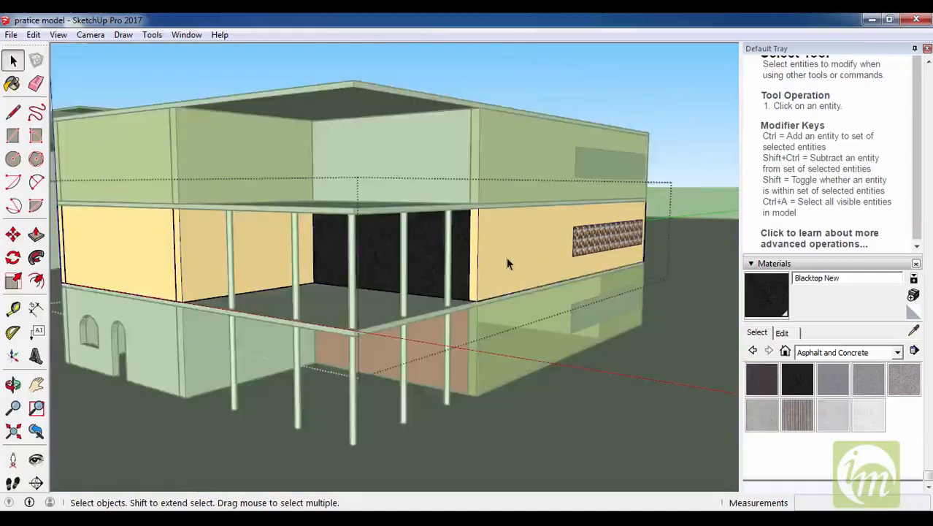
{"action": "key", "text": "b"}
{"action": "left_click", "coordinate": [506, 257]}
{"action": "scroll", "coordinate": [559, 265], "scroll_direction": "down", "scroll_amount": 4}
{"action": "left_click", "coordinate": [378, 260]}
{"action": "left_click", "coordinate": [314, 258]}
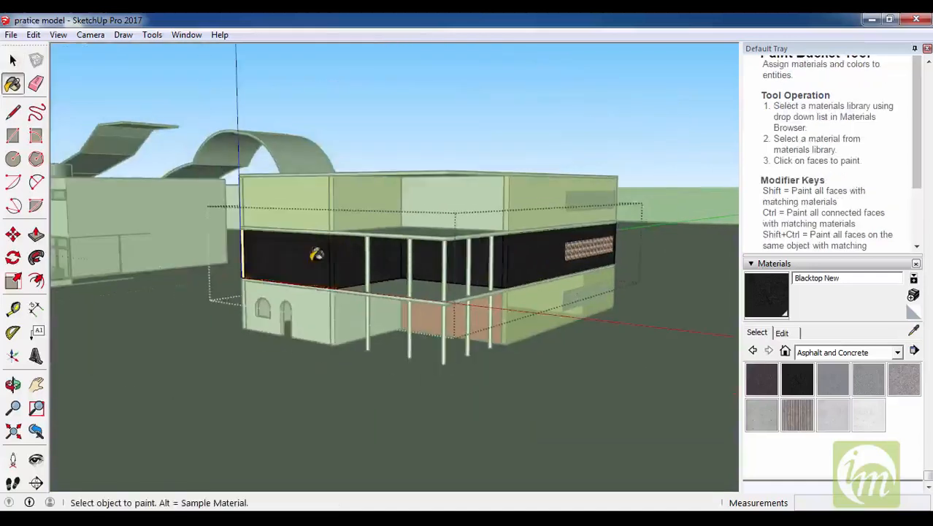
Paint the remaining outer walls around the middle storey with Blacktop New.
{"action": "scroll", "coordinate": [501, 262], "scroll_direction": "down", "scroll_amount": 2}
{"action": "middle_click_drag", "start_coordinate": [520, 271], "coordinate": [427, 230]}
{"action": "scroll", "coordinate": [432, 228], "scroll_direction": "up", "scroll_amount": 2}
{"action": "left_click", "coordinate": [480, 263]}
{"action": "middle_click_drag", "start_coordinate": [476, 267], "coordinate": [173, 310]}
{"action": "scroll", "coordinate": [467, 296], "scroll_direction": "up", "scroll_amount": 3}
{"action": "left_click", "coordinate": [454, 298]}
{"action": "middle_click_drag", "start_coordinate": [454, 298], "coordinate": [244, 292]}
{"action": "left_click", "coordinate": [606, 274]}
Inspect the Blacktop New texture on the middle storey's long outer wall face inside its group.
{"action": "key", "text": "space"}
{"action": "mouse_move", "coordinate": [557, 281]}
{"action": "middle_mouse_down"}
{"action": "mouse_move", "coordinate": [545, 252]}
{"action": "mouse_move", "coordinate": [475, 284]}
{"action": "middle_mouse_up"}
{"action": "scroll", "coordinate": [475, 285], "scroll_direction": "up", "scroll_amount": 3}
{"action": "scroll", "coordinate": [453, 289], "scroll_direction": "down", "scroll_amount": 2}
{"action": "left_click", "coordinate": [430, 284]}
{"action": "scroll", "coordinate": [429, 283], "scroll_direction": "up", "scroll_amount": 3}
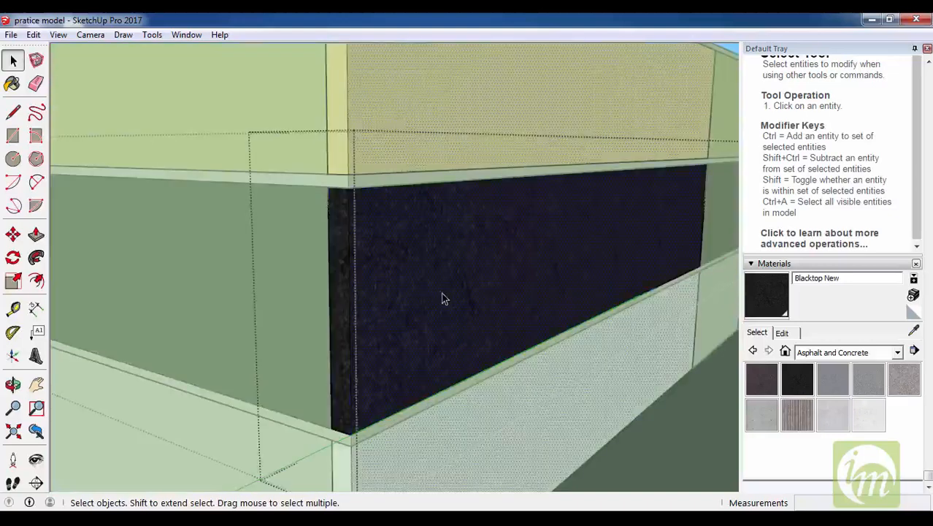
{"action": "key", "text": "b"}
{"action": "scroll", "coordinate": [464, 249], "scroll_direction": "down", "scroll_amount": 3}
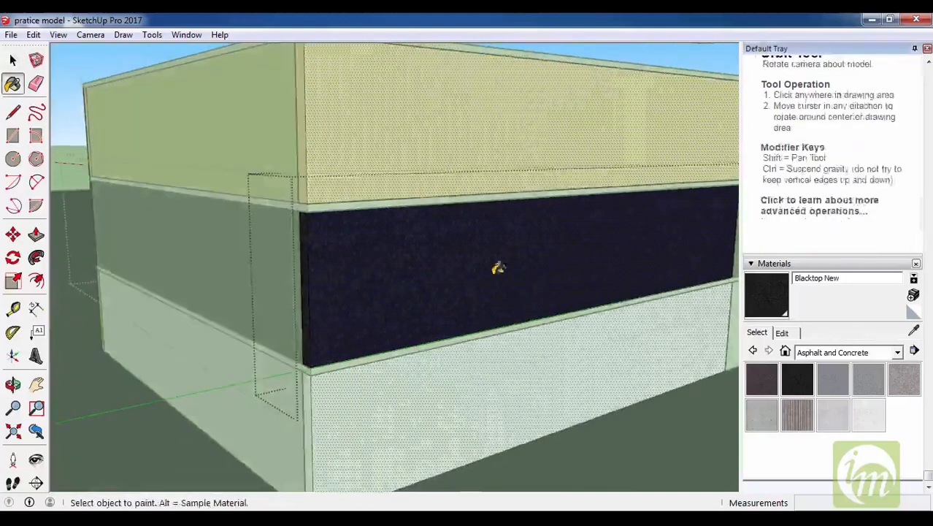
{"action": "key", "text": "space"}
{"action": "scroll", "coordinate": [500, 286], "scroll_direction": "up", "scroll_amount": 1}
{"action": "right_click", "coordinate": [500, 285]}
{"action": "left_click", "coordinate": [529, 264]}
{"action": "middle_click_drag", "start_coordinate": [423, 271], "coordinate": [464, 222]}
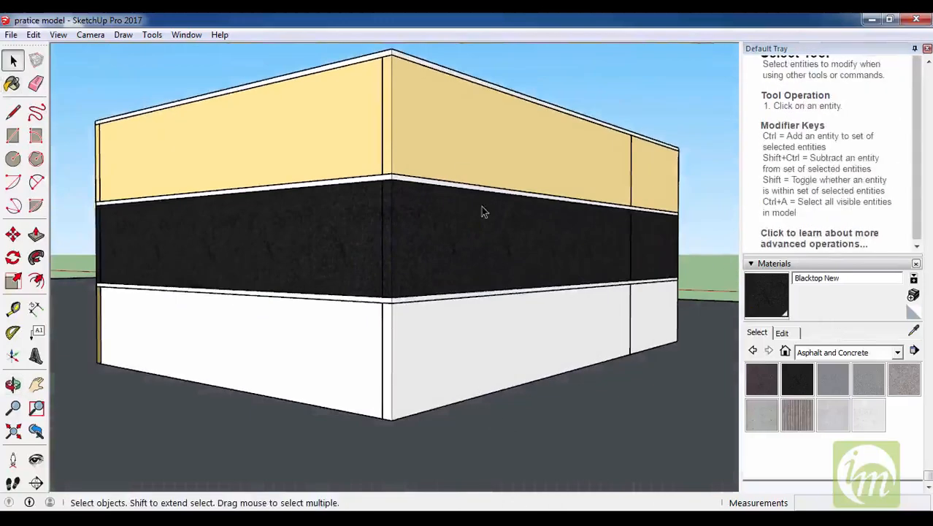
Open the long middle-storey wall and paint its outer face directly with a material from the Asphalt and Concrete collection.
{"action": "scroll", "coordinate": [431, 220], "scroll_direction": "up", "scroll_amount": 5}
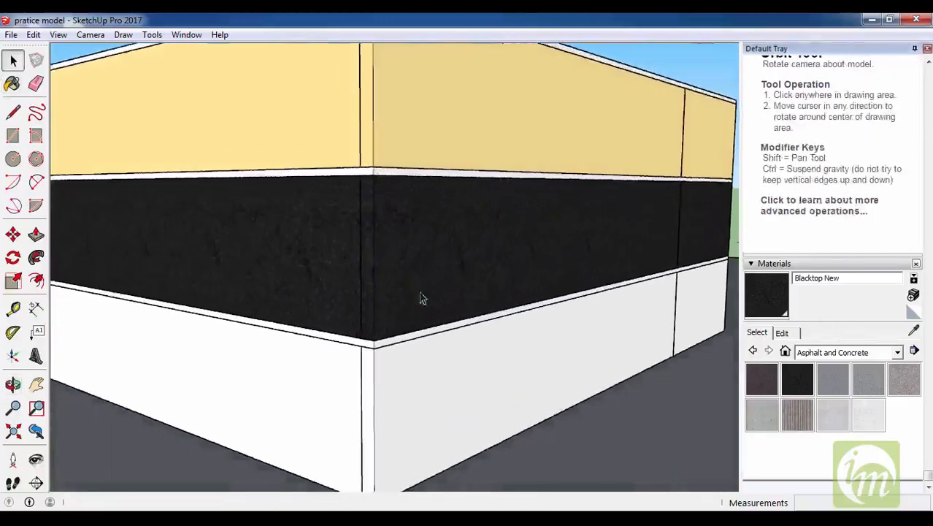
{"action": "middle_click_drag", "start_coordinate": [420, 286], "coordinate": [426, 262]}
{"action": "left_click", "coordinate": [426, 262]}
{"action": "scroll", "coordinate": [416, 255], "scroll_direction": "down", "scroll_amount": 2}
{"action": "scroll", "coordinate": [386, 248], "scroll_direction": "down", "scroll_amount": 2}
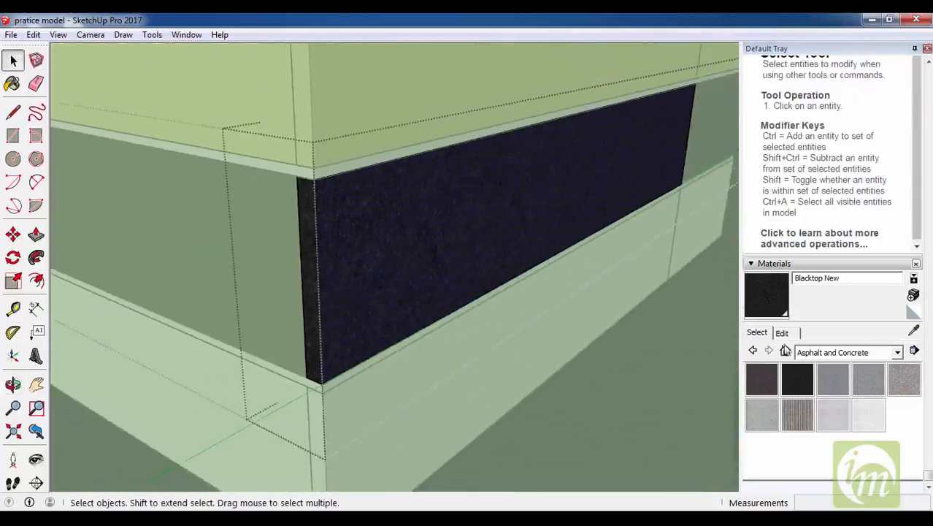
{"action": "left_click", "coordinate": [856, 383]}
{"action": "left_click", "coordinate": [410, 235]}
{"action": "key", "text": "space"}
{"action": "mouse_move", "coordinate": [410, 235]}
{"action": "middle_mouse_down"}
{"action": "mouse_move", "coordinate": [532, 271]}
{"action": "mouse_move", "coordinate": [406, 265]}
{"action": "middle_mouse_up"}
{"action": "scroll", "coordinate": [406, 265], "scroll_direction": "down", "scroll_amount": 8}
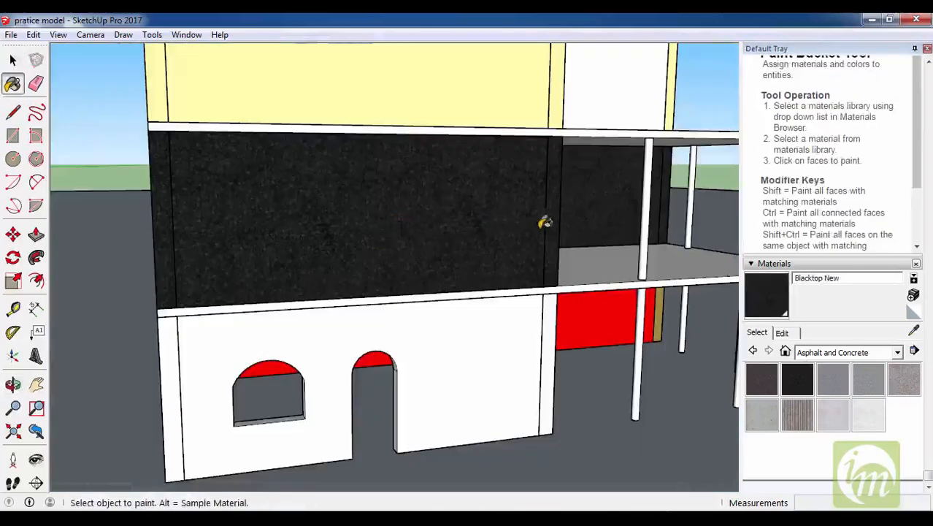
Open the Blacktop New material for editing and shift its colour toward green-blue on the colour wheel.
{"action": "left_click", "coordinate": [783, 333]}
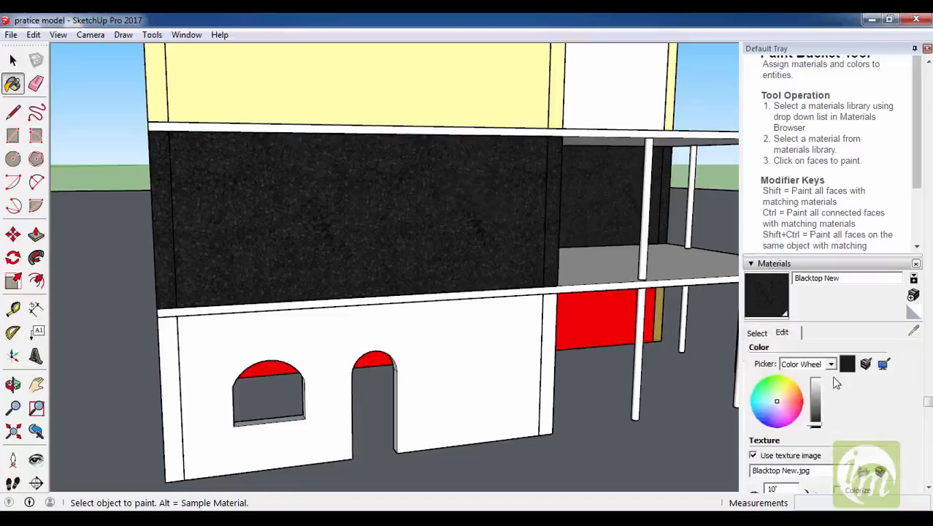
{"action": "scroll", "coordinate": [823, 357], "scroll_direction": "down", "scroll_amount": 2}
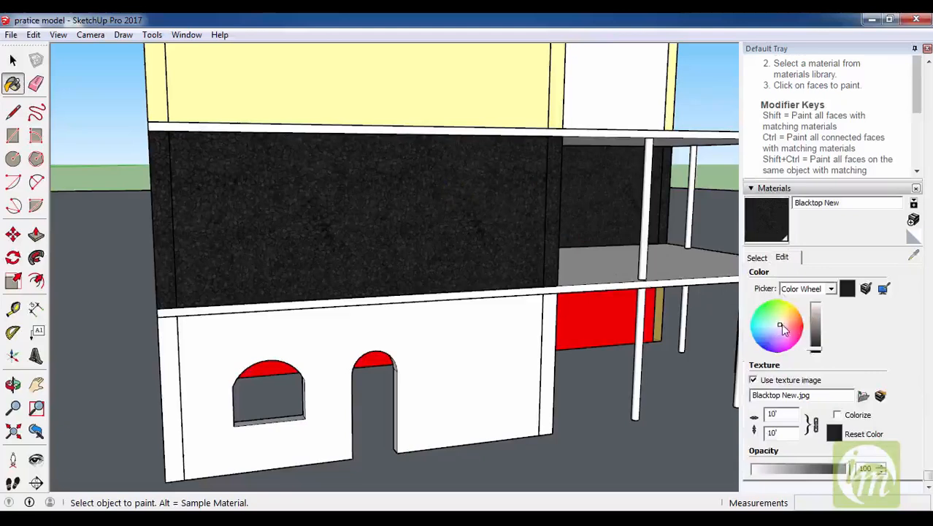
{"action": "left_click_drag", "start_coordinate": [792, 330], "coordinate": [773, 327]}
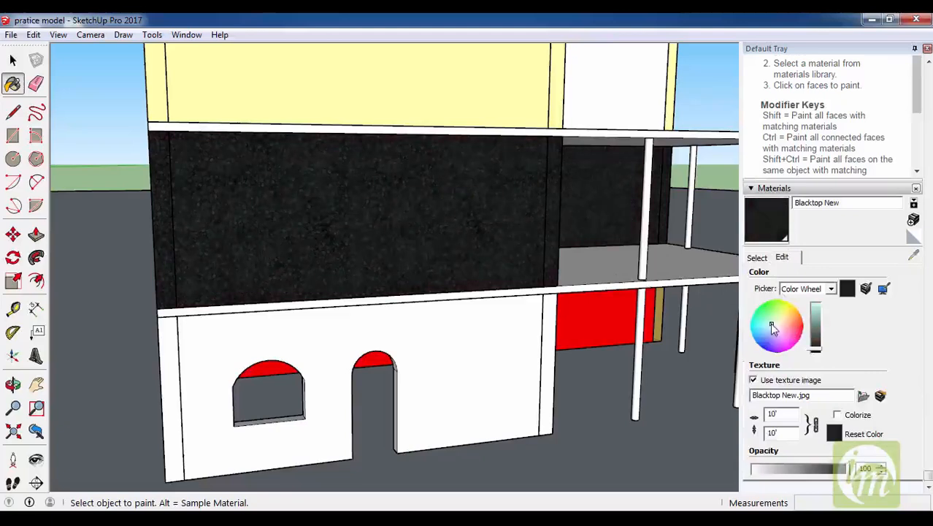
{"action": "left_click_drag", "start_coordinate": [819, 345], "coordinate": [823, 324]}
Fine-tune the brightness of the Blacktop New material and return to the material library.
{"action": "key", "text": "space"}
{"action": "middle_click_drag", "start_coordinate": [555, 263], "coordinate": [361, 187]}
{"action": "scroll", "coordinate": [556, 251], "scroll_direction": "up", "scroll_amount": 3}
{"action": "scroll", "coordinate": [525, 223], "scroll_direction": "down", "scroll_amount": 1}
{"action": "scroll", "coordinate": [471, 172], "scroll_direction": "up", "scroll_amount": 2}
{"action": "key", "text": "b"}
{"action": "key", "text": "alt"}
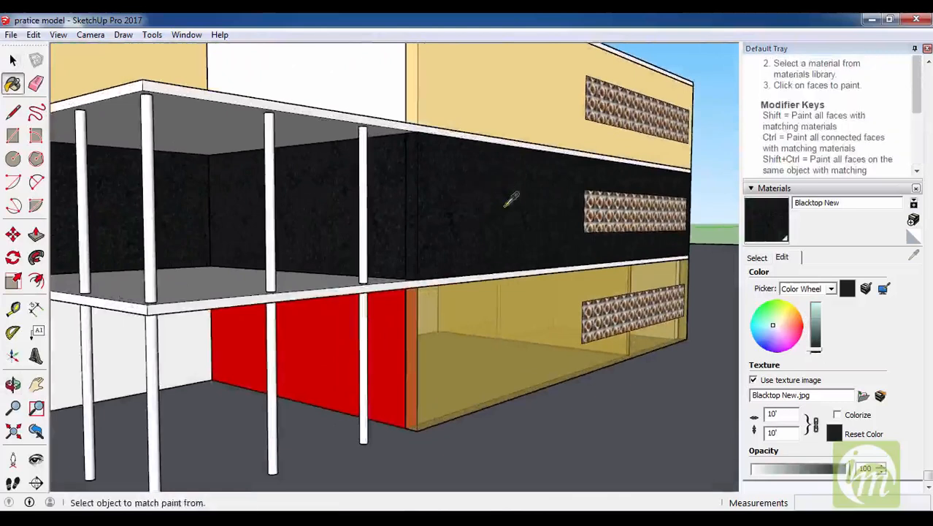
{"action": "scroll", "coordinate": [505, 207], "scroll_direction": "down", "scroll_amount": 3}
{"action": "middle_click_drag", "start_coordinate": [505, 207], "coordinate": [577, 221]}
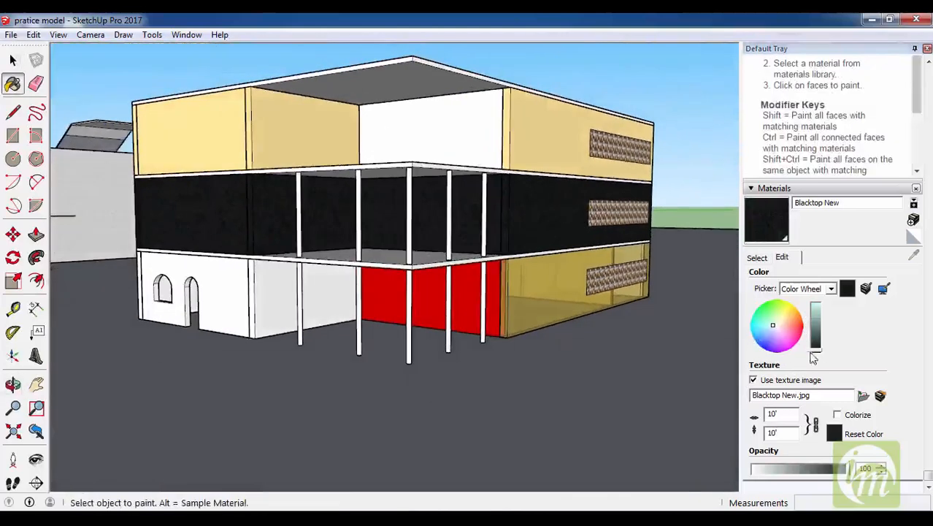
{"action": "mouse_move", "coordinate": [819, 348]}
{"action": "left_mouse_down"}
{"action": "mouse_move", "coordinate": [818, 337]}
{"action": "mouse_move", "coordinate": [819, 353]}
{"action": "left_mouse_up"}
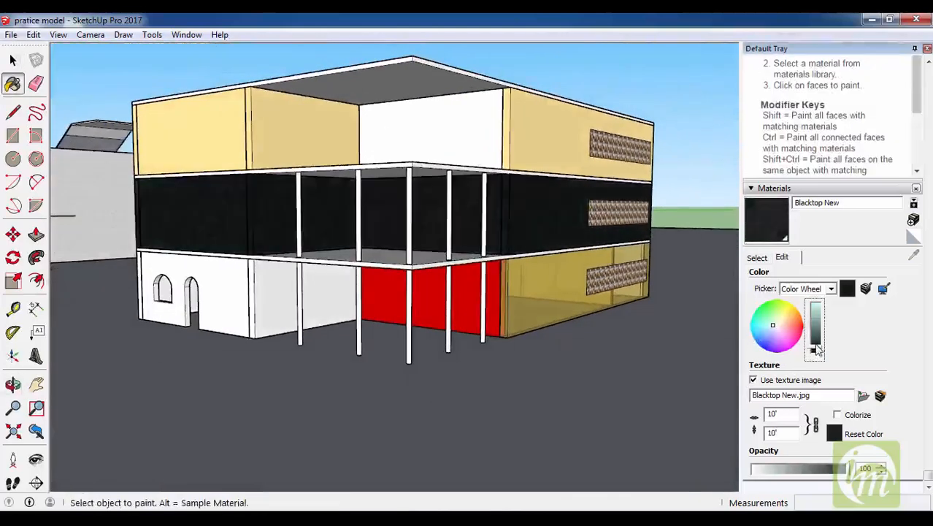
{"action": "left_click", "coordinate": [756, 257]}
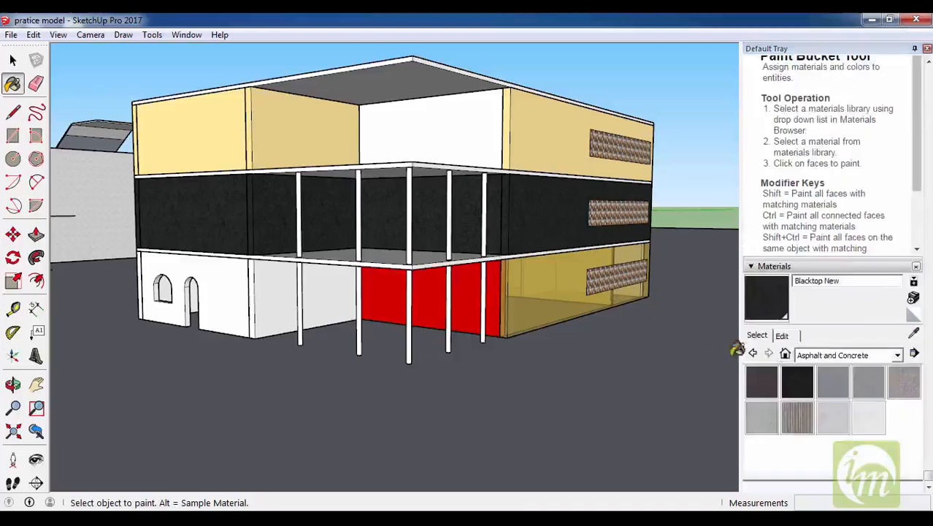
Open the middle-storey group, repaint its walls with [Blacktop New]1 and leave the group.
{"action": "key", "text": "space"}
{"action": "left_click", "coordinate": [525, 228]}
{"action": "key", "text": "b"}
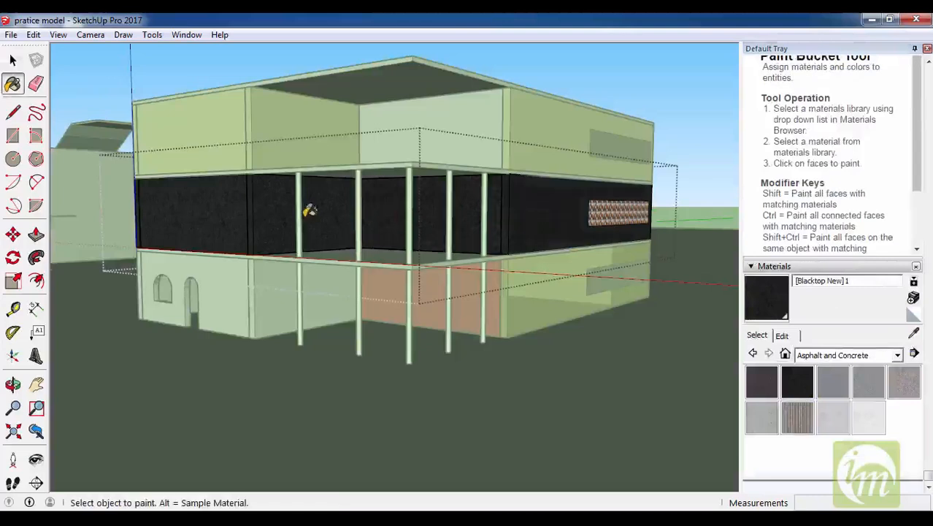
{"action": "scroll", "coordinate": [501, 257], "scroll_direction": "down", "scroll_amount": 4}
{"action": "key", "text": "Escape"}
Draw a long rectangle of about 43' 11 7/8" by 5' 8 1/4" on the ground in front of the house.
{"action": "scroll", "coordinate": [388, 240], "scroll_direction": "up", "scroll_amount": 3}
{"action": "middle_click_drag", "start_coordinate": [438, 241], "coordinate": [731, 357]}
{"action": "scroll", "coordinate": [400, 242], "scroll_direction": "down", "scroll_amount": 3}
{"action": "middle_click_drag", "start_coordinate": [400, 242], "coordinate": [537, 252]}
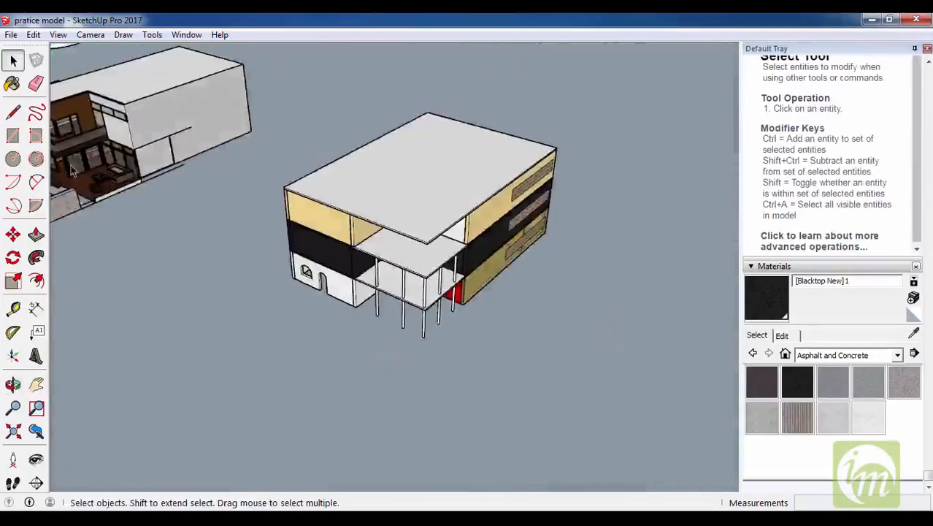
{"action": "scroll", "coordinate": [203, 192], "scroll_direction": "up", "scroll_amount": 3}
{"action": "middle_click_drag", "start_coordinate": [730, 357], "coordinate": [442, 248], "text": "shift"}
{"action": "scroll", "coordinate": [438, 246], "scroll_direction": "up", "scroll_amount": 2}
{"action": "scroll", "coordinate": [423, 148], "scroll_direction": "down", "scroll_amount": 1}
{"action": "key", "text": "r"}
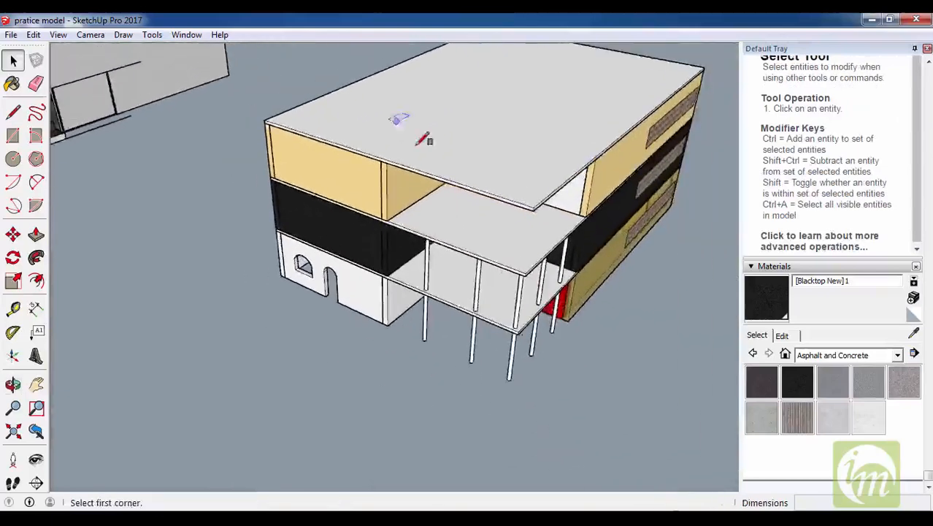
{"action": "scroll", "coordinate": [418, 144], "scroll_direction": "down", "scroll_amount": 2}
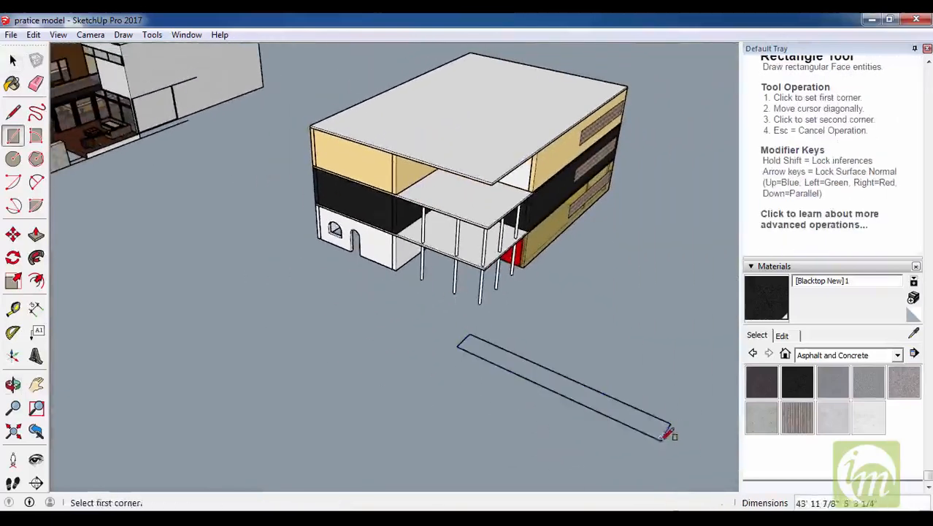
Make the new ground rectangle a component.
{"action": "key", "text": "space"}
{"action": "left_click", "coordinate": [635, 431]}
{"action": "key", "text": "g"}
{"action": "key", "text": "Return"}
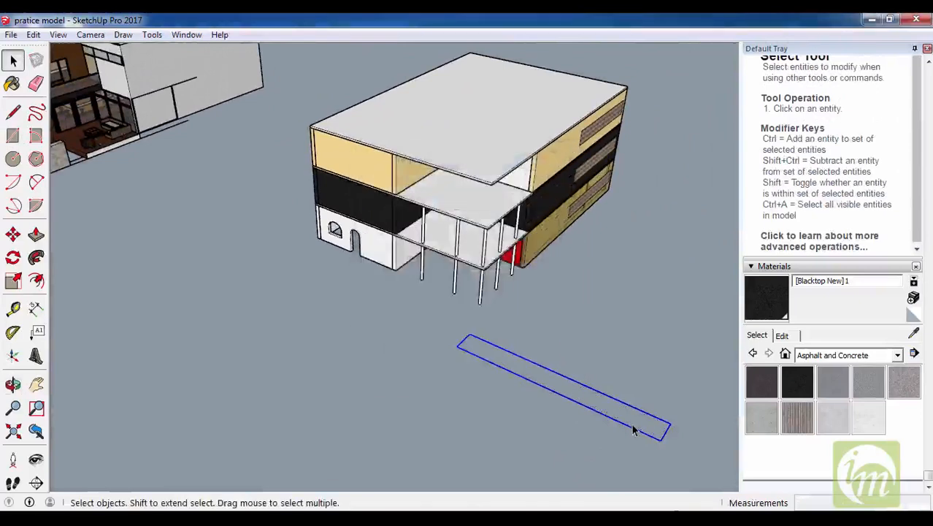
Open the ground rectangle component in front of the house, pull its face up into a tall wall and leave the component.
{"action": "double_click", "coordinate": [617, 411]}
{"action": "key", "text": "o"}
{"action": "key", "text": "p"}
{"action": "left_click", "coordinate": [593, 408]}
{"action": "left_click", "coordinate": [602, 304]}
{"action": "key", "text": "space"}
{"action": "left_click", "coordinate": [389, 241]}
{"action": "scroll", "coordinate": [647, 298], "scroll_direction": "down", "scroll_amount": 3}
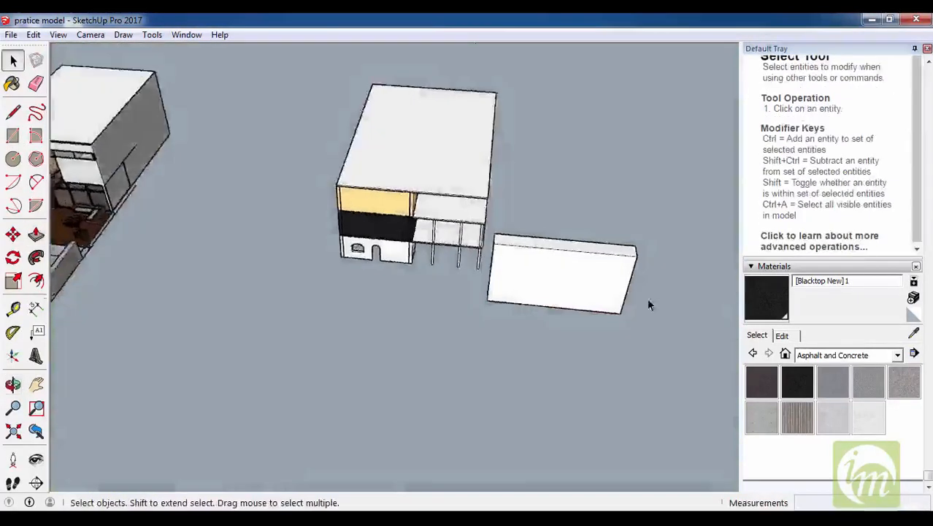
{"action": "scroll", "coordinate": [623, 247], "scroll_direction": "up", "scroll_amount": 5}
Paint the whole new wall in front of the house with the Field Rectangle Tile material from the Tile library.
{"action": "key", "text": "b"}
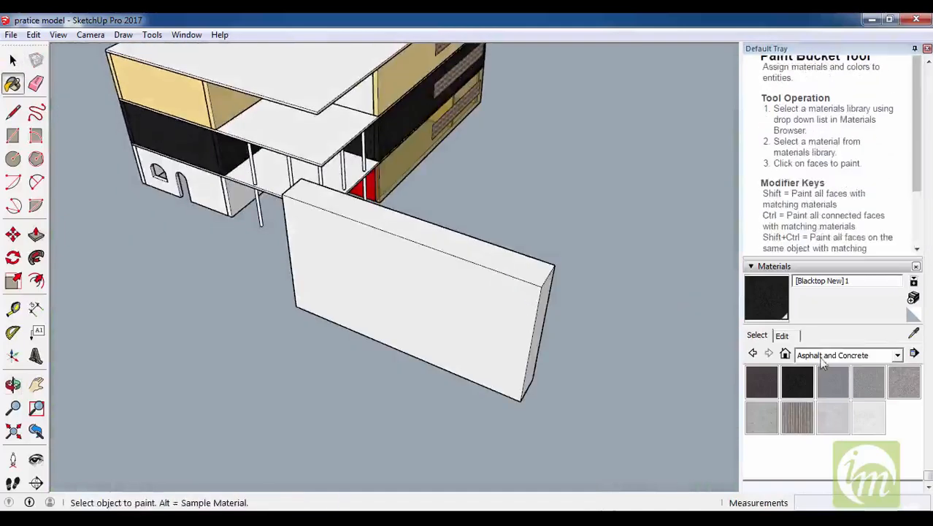
{"action": "left_click", "coordinate": [821, 358]}
{"action": "left_click", "coordinate": [818, 308]}
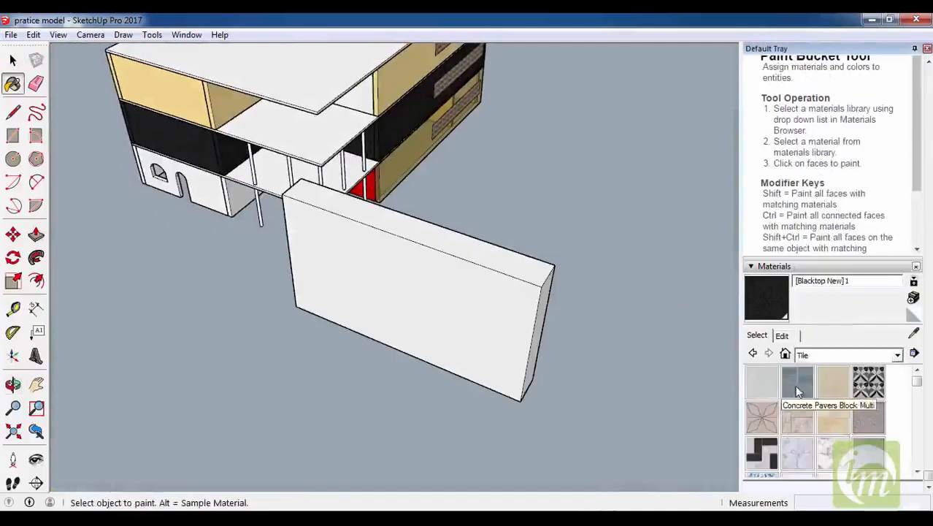
{"action": "left_click", "coordinate": [802, 422]}
{"action": "left_click", "coordinate": [466, 298]}
{"action": "mouse_move", "coordinate": [467, 298]}
{"action": "middle_mouse_down"}
{"action": "mouse_move", "coordinate": [215, 361]}
{"action": "mouse_move", "coordinate": [519, 351]}
{"action": "mouse_move", "coordinate": [572, 253]}
{"action": "mouse_move", "coordinate": [535, 354]}
{"action": "mouse_move", "coordinate": [527, 292]}
{"action": "mouse_move", "coordinate": [522, 334]}
{"action": "middle_mouse_up"}
Open the tiled wall component and paint one of its large faces with Encaustic Tile Circular 01.
{"action": "key", "text": "space"}
{"action": "scroll", "coordinate": [574, 254], "scroll_direction": "up", "scroll_amount": 3}
{"action": "double_click", "coordinate": [556, 235]}
{"action": "middle_click_drag", "start_coordinate": [466, 233], "coordinate": [412, 223]}
{"action": "scroll", "coordinate": [457, 274], "scroll_direction": "up", "scroll_amount": 2}
{"action": "left_click", "coordinate": [798, 423]}
{"action": "key", "text": "space"}
{"action": "left_click", "coordinate": [445, 260]}
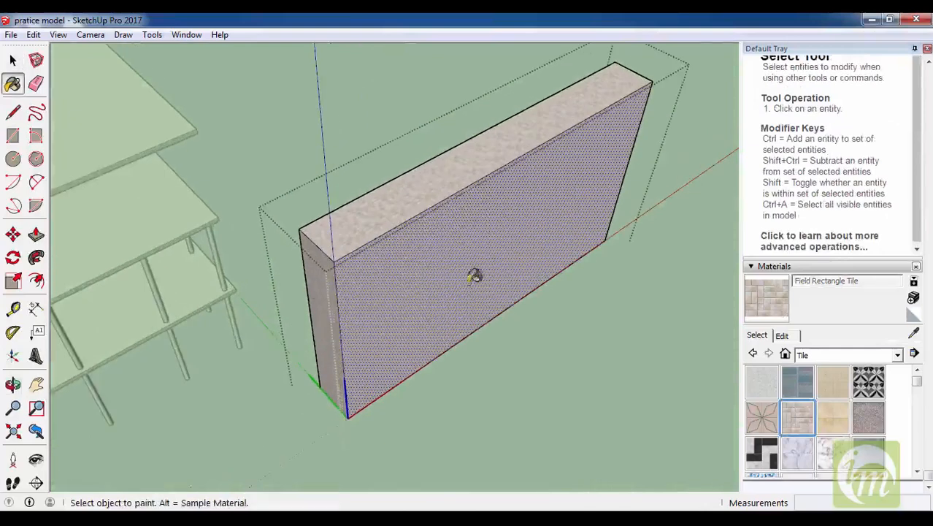
{"action": "left_click", "coordinate": [417, 276]}
{"action": "mouse_move", "coordinate": [416, 276]}
{"action": "middle_mouse_down"}
{"action": "mouse_move", "coordinate": [655, 283]}
{"action": "mouse_move", "coordinate": [471, 250]}
{"action": "mouse_move", "coordinate": [784, 257]}
{"action": "middle_mouse_up"}
Paint the opposite large face of the tiled wall with the Herringbone material.
{"action": "key", "text": "space"}
{"action": "left_click", "coordinate": [295, 311]}
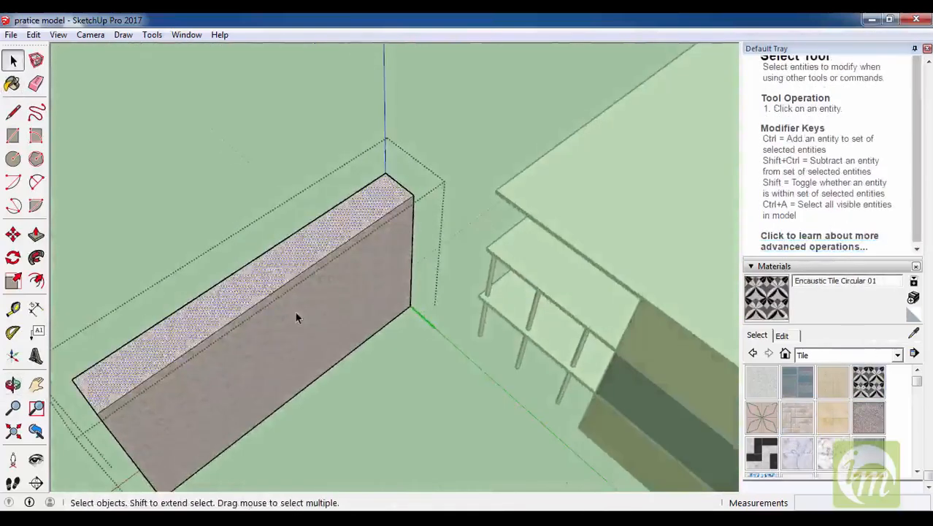
{"action": "middle_click_drag", "start_coordinate": [439, 259], "coordinate": [658, 328]}
{"action": "left_click", "coordinate": [771, 451]}
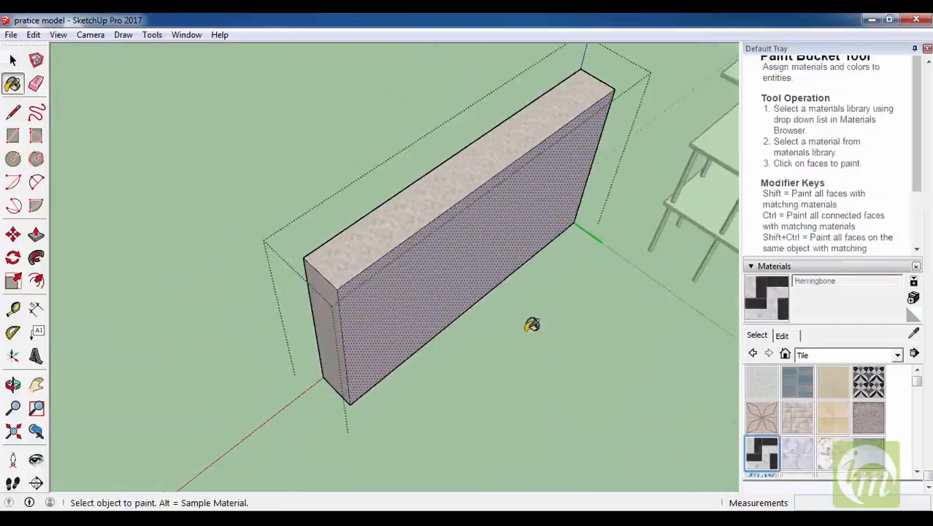
{"action": "left_click", "coordinate": [438, 264]}
{"action": "mouse_move", "coordinate": [437, 264]}
{"action": "middle_mouse_down"}
{"action": "mouse_move", "coordinate": [475, 176]}
{"action": "mouse_move", "coordinate": [376, 283]}
{"action": "mouse_move", "coordinate": [660, 244]}
{"action": "mouse_move", "coordinate": [139, 243]}
{"action": "mouse_move", "coordinate": [652, 354]}
{"action": "mouse_move", "coordinate": [632, 375]}
{"action": "mouse_move", "coordinate": [531, 365]}
{"action": "mouse_move", "coordinate": [371, 371]}
{"action": "mouse_move", "coordinate": [494, 310]}
{"action": "mouse_move", "coordinate": [547, 156]}
{"action": "mouse_move", "coordinate": [475, 188]}
{"action": "mouse_move", "coordinate": [486, 258]}
{"action": "mouse_move", "coordinate": [667, 347]}
{"action": "mouse_move", "coordinate": [624, 303]}
{"action": "mouse_move", "coordinate": [406, 359]}
{"action": "mouse_move", "coordinate": [302, 163]}
{"action": "mouse_move", "coordinate": [344, 277]}
{"action": "middle_mouse_up"}
{"action": "key", "text": "space"}
Draw a narrow rectangle about 80' long on open ground away from the house and make it a component.
{"action": "key", "text": "r"}
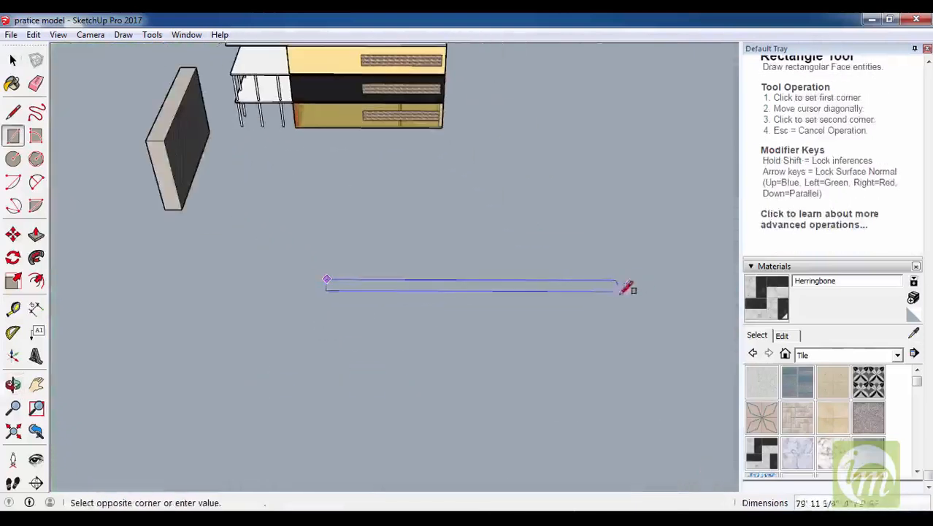
{"action": "key", "text": "space"}
{"action": "left_click", "coordinate": [608, 286]}
{"action": "key", "text": "g"}
{"action": "key", "text": "Return"}
Open the narrow rectangle component, pull its face up into a long wall and leave the component.
{"action": "middle_click_drag", "start_coordinate": [608, 286], "coordinate": [452, 306]}
{"action": "double_click", "coordinate": [453, 306]}
{"action": "left_click_drag", "start_coordinate": [424, 310], "coordinate": [208, 240]}
{"action": "key", "text": "space"}
{"action": "middle_click_drag", "start_coordinate": [208, 240], "coordinate": [500, 246]}
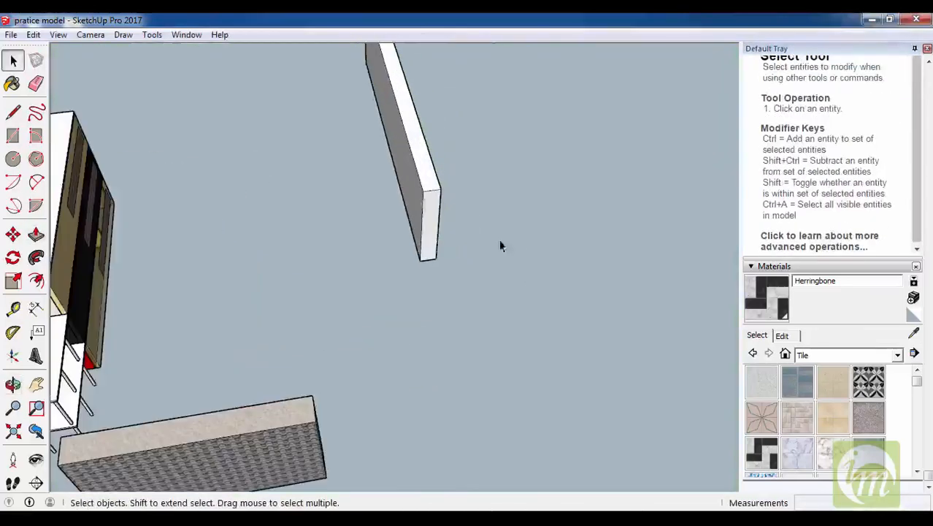
Try copying the long white wall sideways at a wide spacing, and undo the copy.
{"action": "middle_click_drag", "start_coordinate": [426, 235], "coordinate": [425, 260]}
{"action": "key", "text": "m"}
{"action": "key", "text": "ctrl"}
{"action": "left_click", "coordinate": [425, 259]}
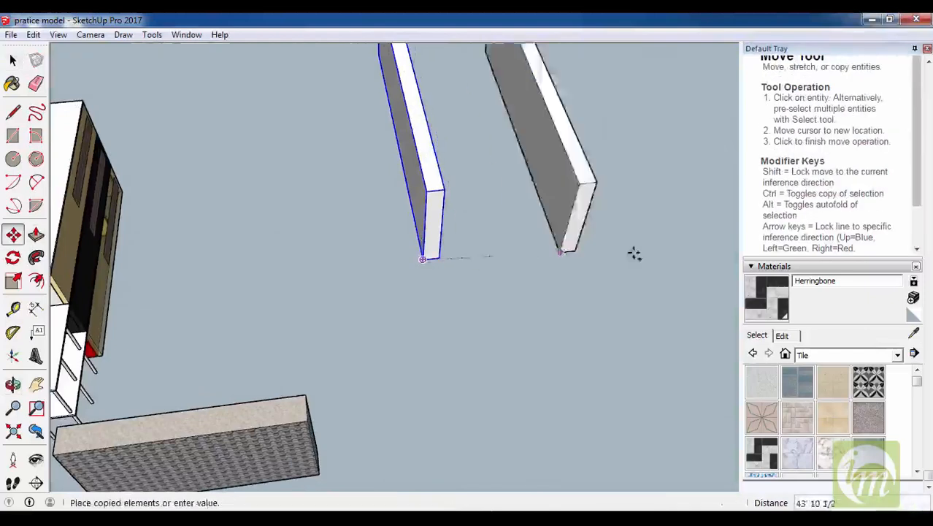
{"action": "left_click", "coordinate": [642, 249]}
{"action": "key", "text": "ctrl+z"}
Copy the long white wall sideways twice to form three parallel walls at a closer spacing.
{"action": "key", "text": "space"}
{"action": "left_click", "coordinate": [432, 251]}
{"action": "key", "text": "m"}
{"action": "key", "text": "ctrl"}
{"action": "left_click", "coordinate": [426, 262]}
{"action": "left_click", "coordinate": [511, 250]}
{"action": "left_click", "coordinate": [511, 250]}
{"action": "left_click", "coordinate": [573, 243]}
{"action": "key", "text": "space"}
{"action": "middle_click_drag", "start_coordinate": [263, 263], "coordinate": [516, 309]}
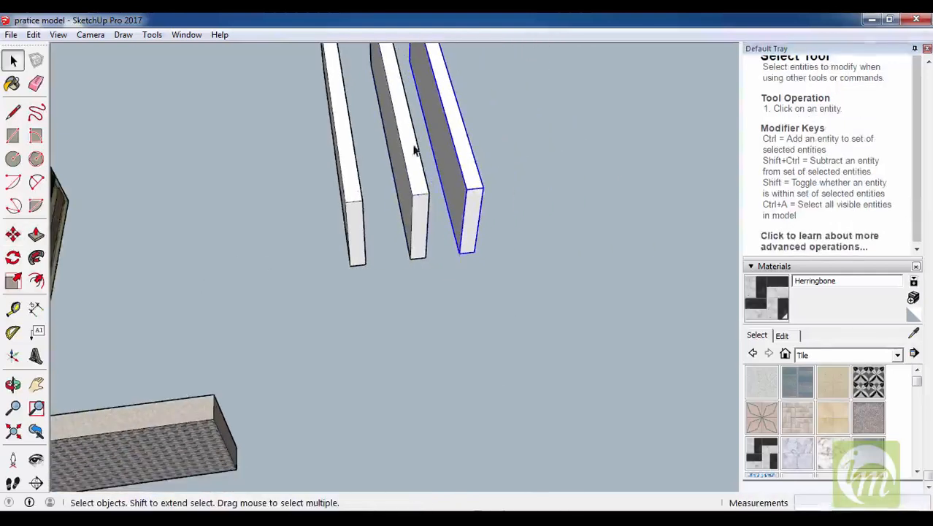
Copy the outermost white wall sideways by 13' 5" and repeat the copy ten times with x10.
{"action": "key", "text": "m"}
{"action": "left_click", "coordinate": [408, 264]}
{"action": "key", "text": "ctrl"}
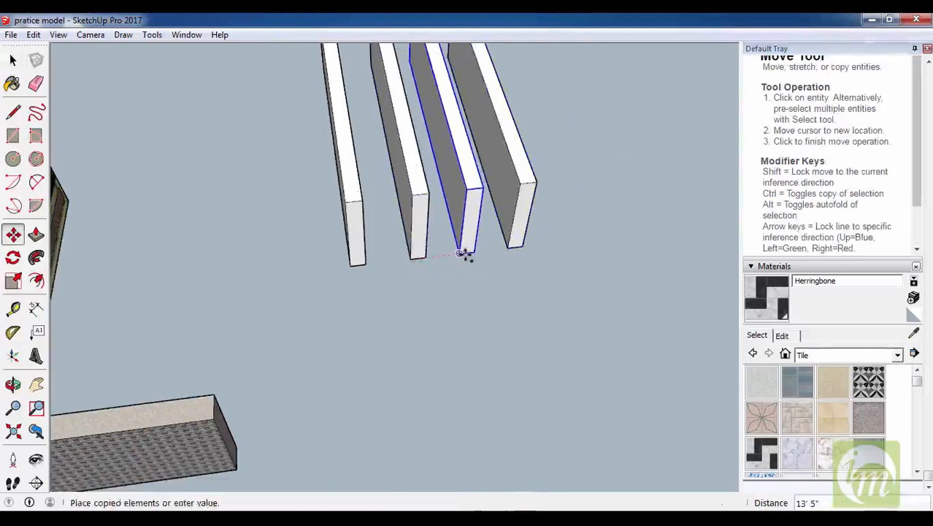
{"action": "type", "text": "x10"}
{"action": "key", "text": "Return"}
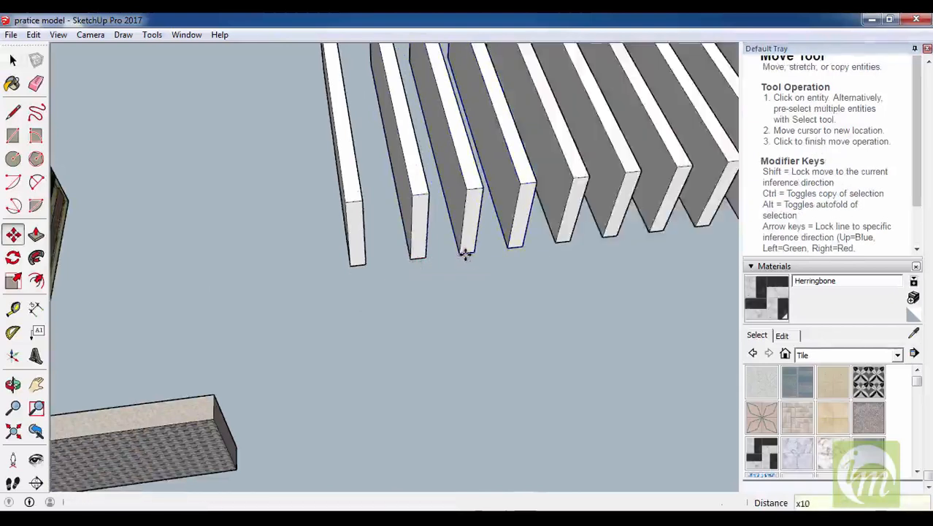
{"action": "key", "text": "space"}
Select the entire row of white walls and make it a single component.
{"action": "scroll", "coordinate": [364, 283], "scroll_direction": "down", "scroll_amount": 6}
{"action": "left_click", "coordinate": [363, 307]}
{"action": "left_click_drag", "start_coordinate": [739, 351], "coordinate": [712, 292]}
{"action": "key", "text": "g"}
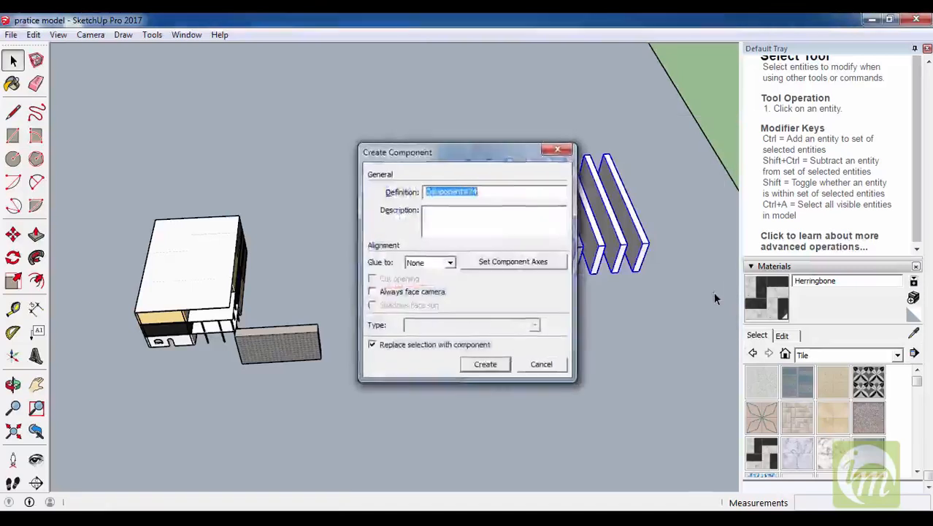
{"action": "key", "text": "Return"}
Copy the wall-row component vertically to stack a second row of walls above the first.
{"action": "scroll", "coordinate": [487, 219], "scroll_direction": "up", "scroll_amount": 5}
{"action": "key", "text": "m"}
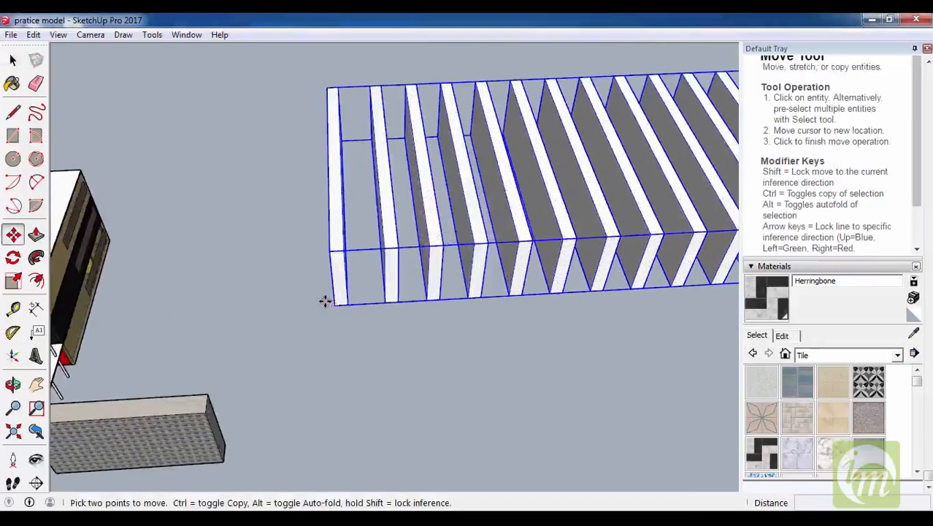
{"action": "left_click", "coordinate": [335, 303]}
{"action": "key", "text": "ctrl"}
{"action": "left_click", "coordinate": [327, 251]}
{"action": "middle_click_drag", "start_coordinate": [327, 250], "coordinate": [420, 273]}
{"action": "left_click", "coordinate": [340, 281]}
{"action": "left_click", "coordinate": [339, 261]}
{"action": "key", "text": "space"}
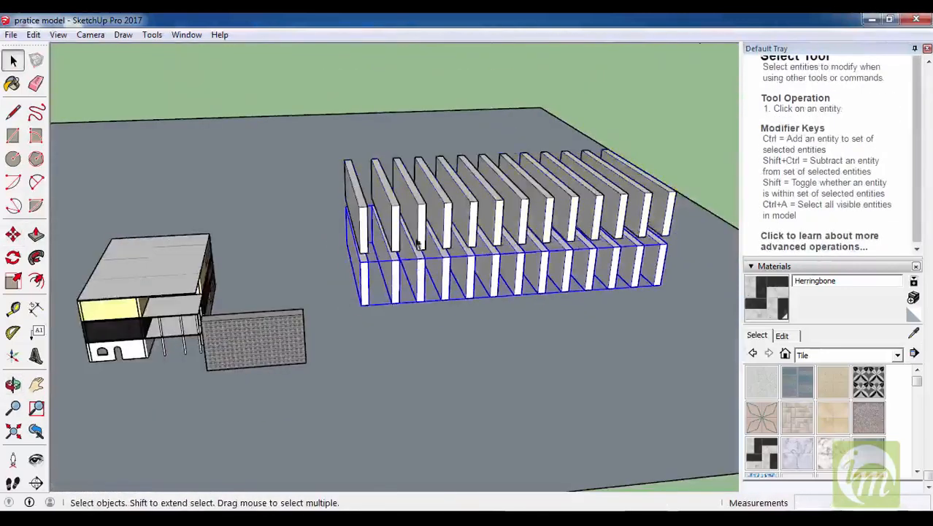
Paint the lower row of walls with the Square Glass Tile 04 material.
{"action": "scroll", "coordinate": [420, 247], "scroll_direction": "up", "scroll_amount": 2}
{"action": "key", "text": "b"}
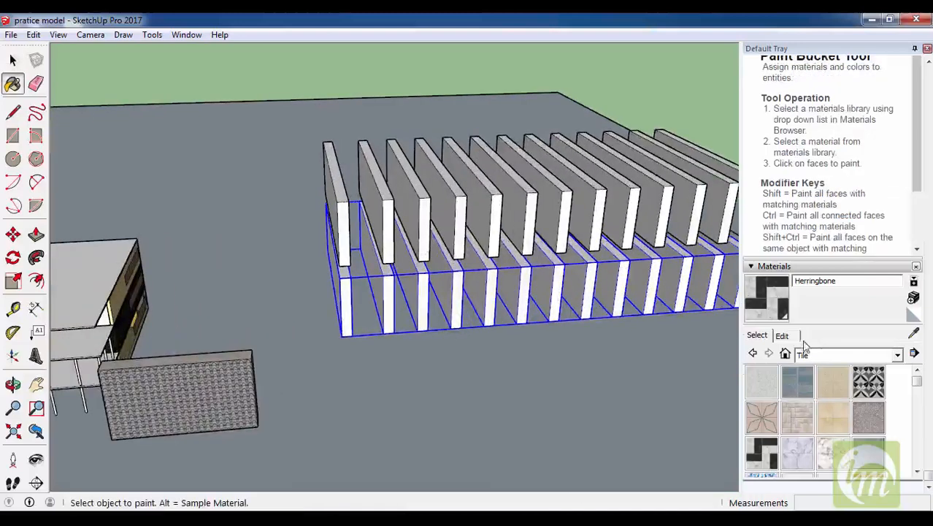
{"action": "left_click_drag", "start_coordinate": [918, 388], "coordinate": [918, 418]}
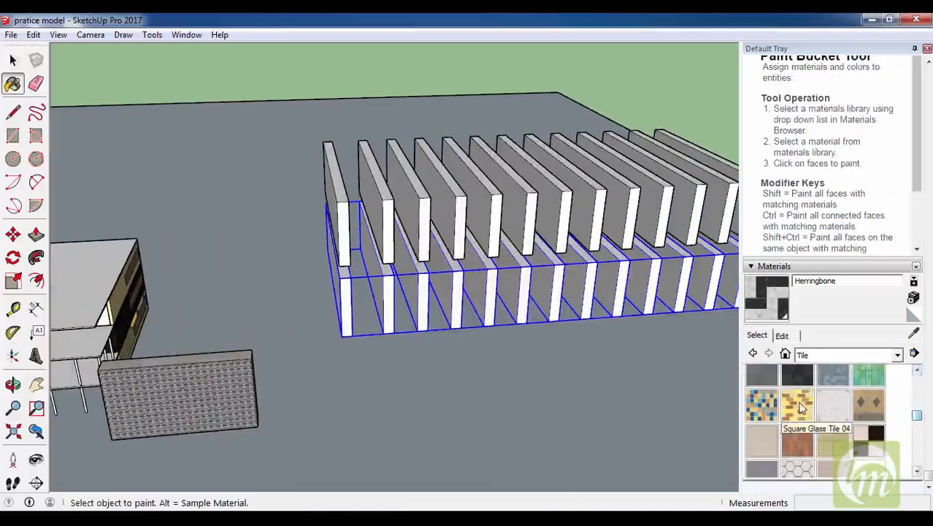
{"action": "scroll", "coordinate": [442, 235], "scroll_direction": "down", "scroll_amount": 3}
{"action": "middle_click_drag", "start_coordinate": [442, 236], "coordinate": [408, 267]}
{"action": "scroll", "coordinate": [408, 266], "scroll_direction": "up", "scroll_amount": 4}
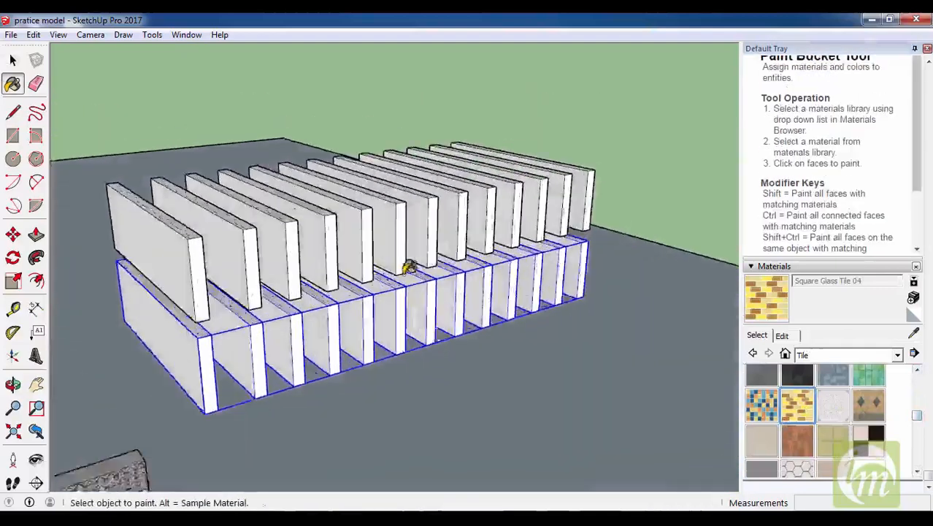
{"action": "scroll", "coordinate": [567, 244], "scroll_direction": "down", "scroll_amount": 3}
{"action": "scroll", "coordinate": [444, 260], "scroll_direction": "up", "scroll_amount": 2}
{"action": "left_click", "coordinate": [411, 312]}
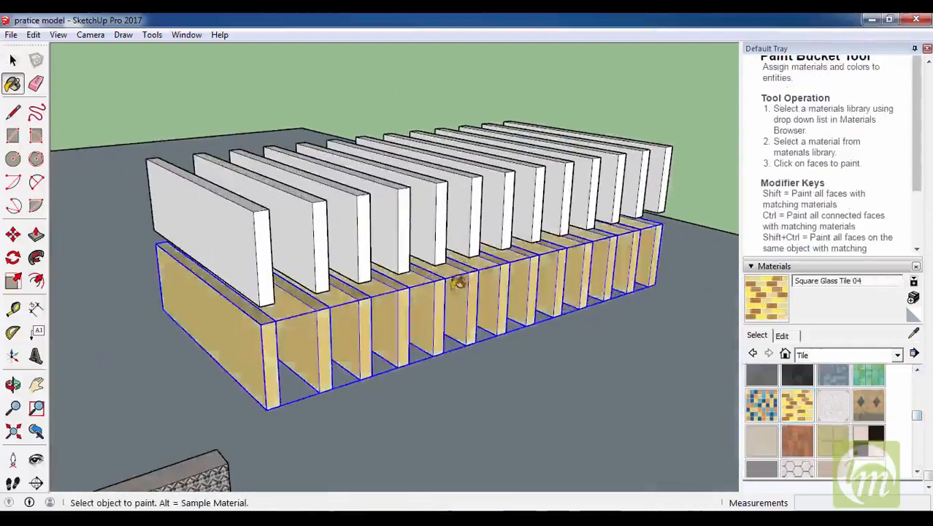
{"action": "key", "text": "space"}
{"action": "scroll", "coordinate": [438, 307], "scroll_direction": "down", "scroll_amount": 2}
{"action": "scroll", "coordinate": [225, 351], "scroll_direction": "up", "scroll_amount": 5}
{"action": "mouse_move", "coordinate": [225, 350]}
{"action": "middle_mouse_down"}
{"action": "mouse_move", "coordinate": [178, 189]}
{"action": "mouse_move", "coordinate": [152, 330]}
{"action": "middle_mouse_up"}
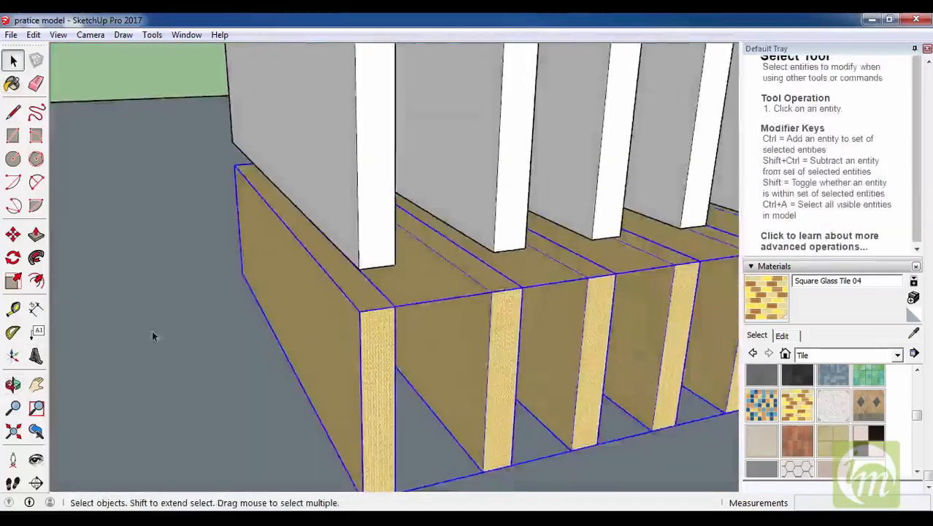
Open the house's ground-storey group and paint two of its front columns with Blacktop Old 01.
{"action": "scroll", "coordinate": [152, 330], "scroll_direction": "down", "scroll_amount": 4}
{"action": "middle_click_drag", "start_coordinate": [439, 307], "coordinate": [465, 296]}
{"action": "scroll", "coordinate": [361, 300], "scroll_direction": "up", "scroll_amount": 8}
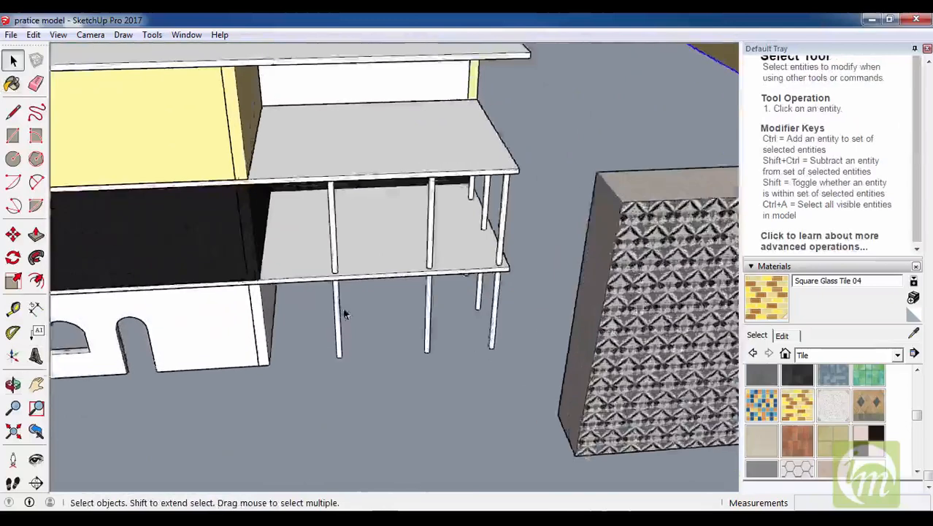
{"action": "scroll", "coordinate": [345, 314], "scroll_direction": "up", "scroll_amount": 3}
{"action": "left_click", "coordinate": [339, 315]}
{"action": "middle_click_drag", "start_coordinate": [340, 315], "coordinate": [315, 150]}
{"action": "scroll", "coordinate": [338, 381], "scroll_direction": "up", "scroll_amount": 2}
{"action": "double_click", "coordinate": [327, 352]}
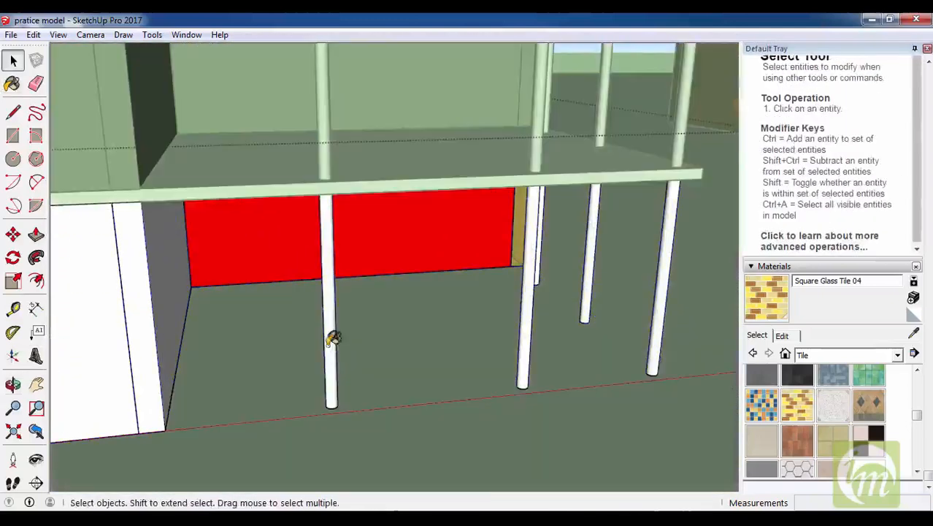
{"action": "key", "text": "b"}
{"action": "left_click", "coordinate": [801, 354]}
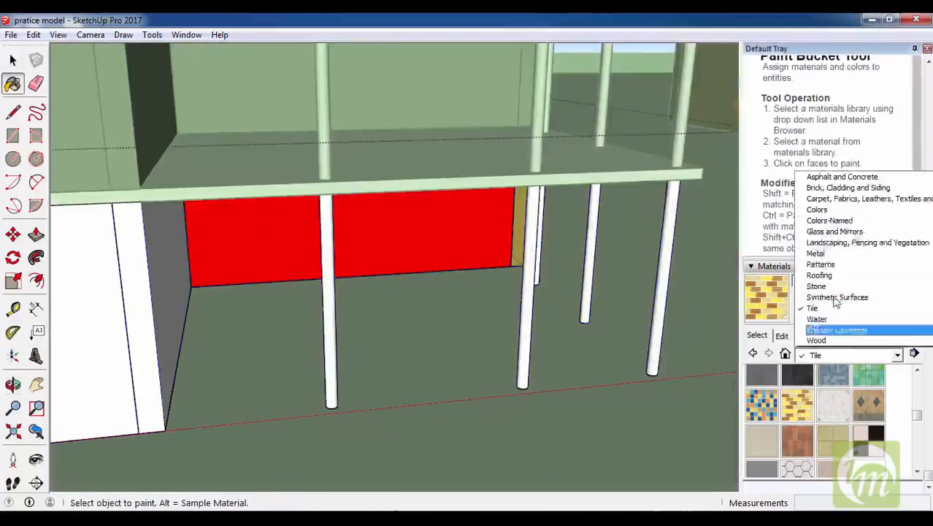
{"action": "scroll", "coordinate": [840, 219], "scroll_direction": "up", "scroll_amount": 1}
{"action": "left_click", "coordinate": [847, 210]}
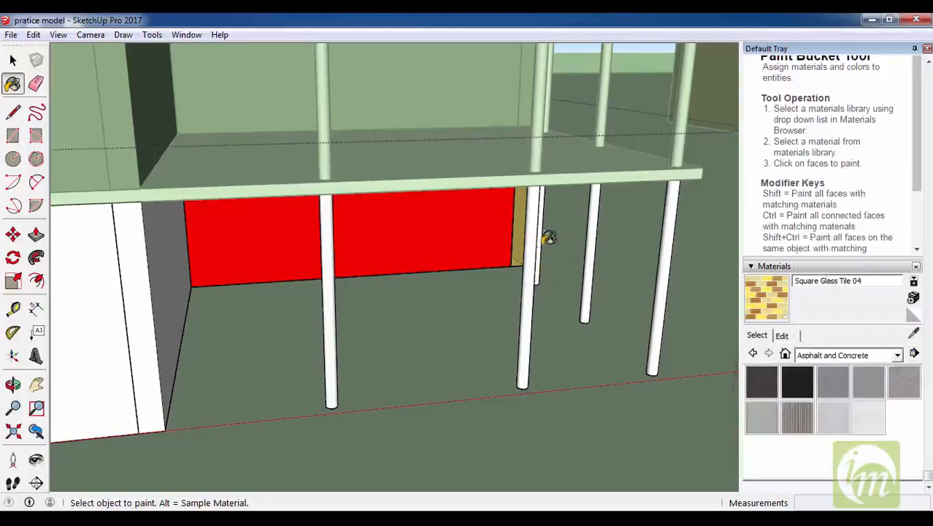
{"action": "mouse_move", "coordinate": [524, 312]}
{"action": "middle_mouse_down"}
{"action": "mouse_move", "coordinate": [371, 365]}
{"action": "mouse_move", "coordinate": [367, 332]}
{"action": "mouse_move", "coordinate": [709, 273]}
{"action": "mouse_move", "coordinate": [232, 393]}
{"action": "middle_mouse_up"}
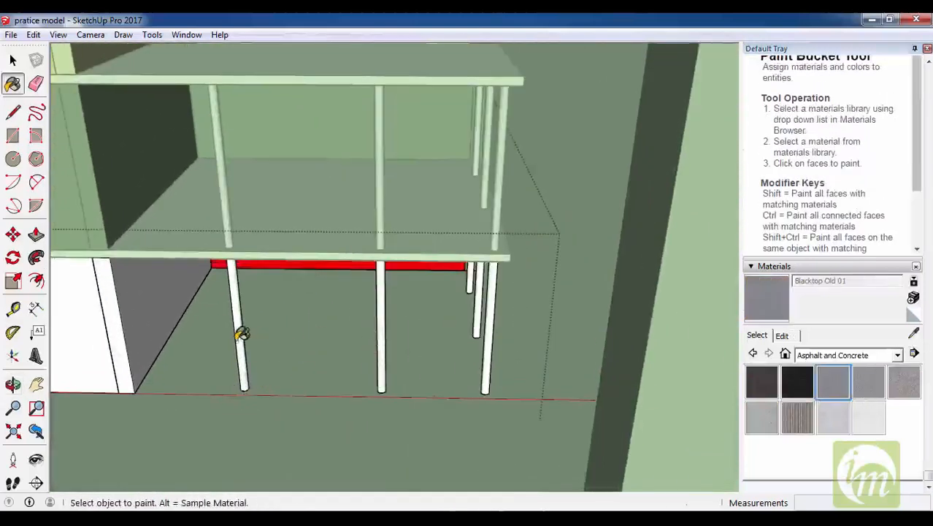
{"action": "middle_click_drag", "start_coordinate": [279, 343], "coordinate": [400, 343]}
{"action": "left_click", "coordinate": [399, 342]}
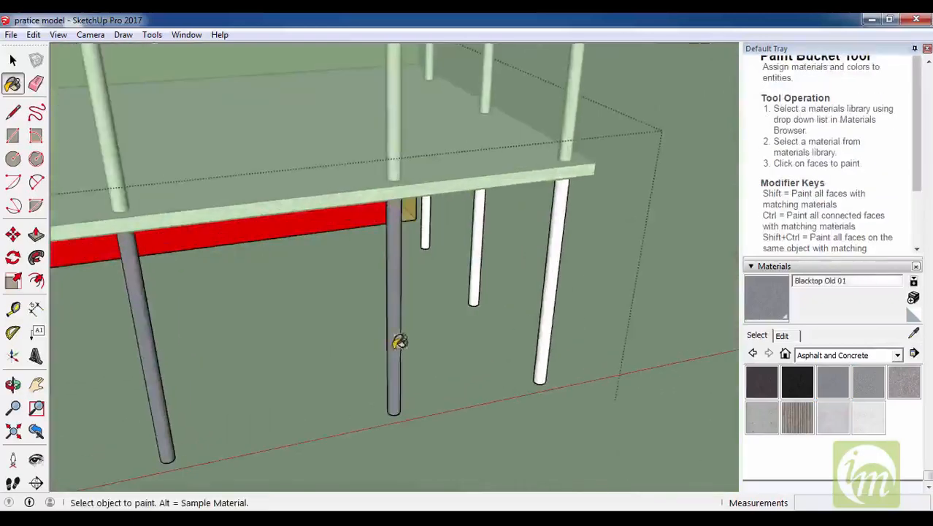
Undo the Blacktop Old 01 painting of the ground-storey columns.
{"action": "key", "text": "space"}
{"action": "middle_click_drag", "start_coordinate": [581, 317], "coordinate": [508, 343]}
{"action": "left_click", "coordinate": [554, 321]}
{"action": "double_click", "coordinate": [520, 341]}
{"action": "left_click", "coordinate": [518, 339]}
{"action": "key", "text": "ctrl+z"}
{"action": "key", "text": "ctrl+z"}
{"action": "key", "text": "ctrl+z"}
{"action": "key", "text": "ctrl+z"}
{"action": "key", "text": "ctrl+z"}
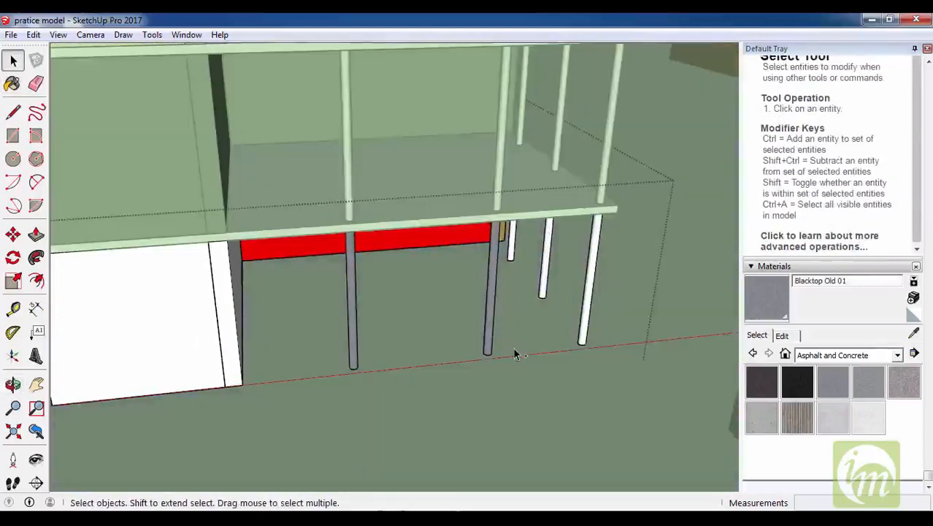
{"action": "key", "text": "ctrl+z"}
{"action": "key", "text": "ctrl+z"}
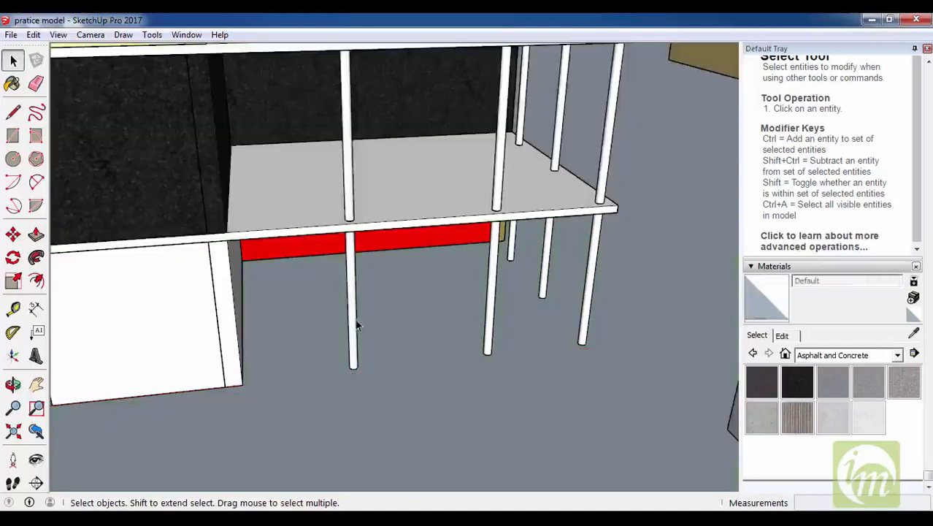
Select all five columns inside the ground-storey group and make them a group.
{"action": "left_click", "coordinate": [586, 317], "text": "shift"}
{"action": "left_click", "coordinate": [545, 285], "text": "shift"}
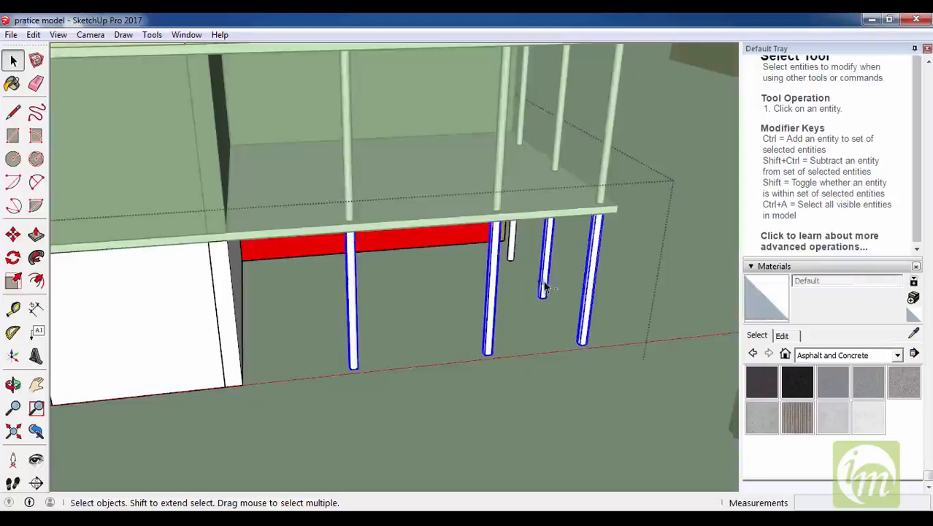
{"action": "right_click", "coordinate": [513, 253]}
{"action": "left_click", "coordinate": [558, 361]}
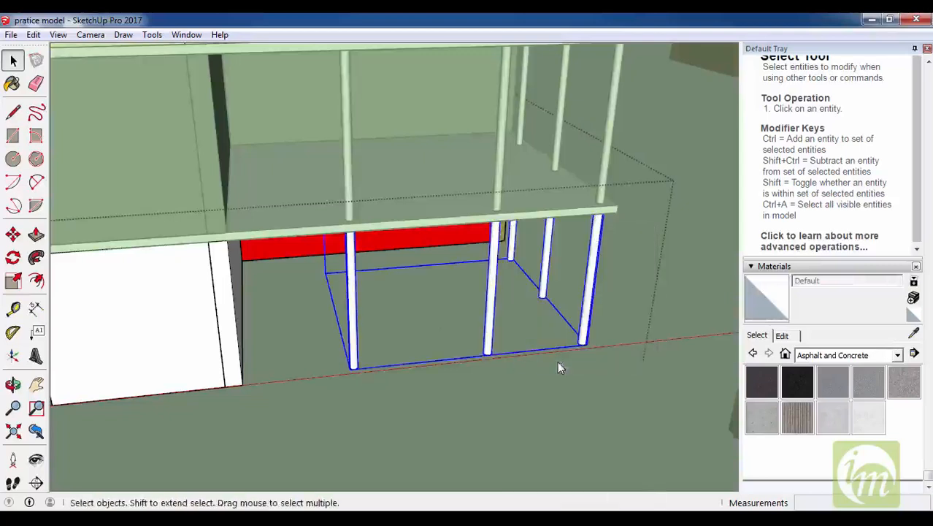
Paint the grouped ground-storey columns with Asphalt New and leave the ground-storey group.
{"action": "key", "text": "b"}
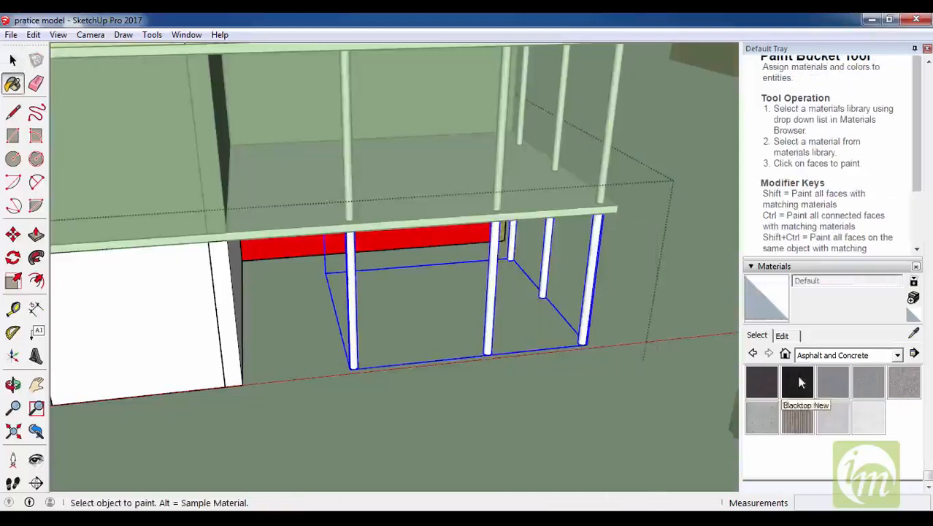
{"action": "left_click", "coordinate": [770, 383]}
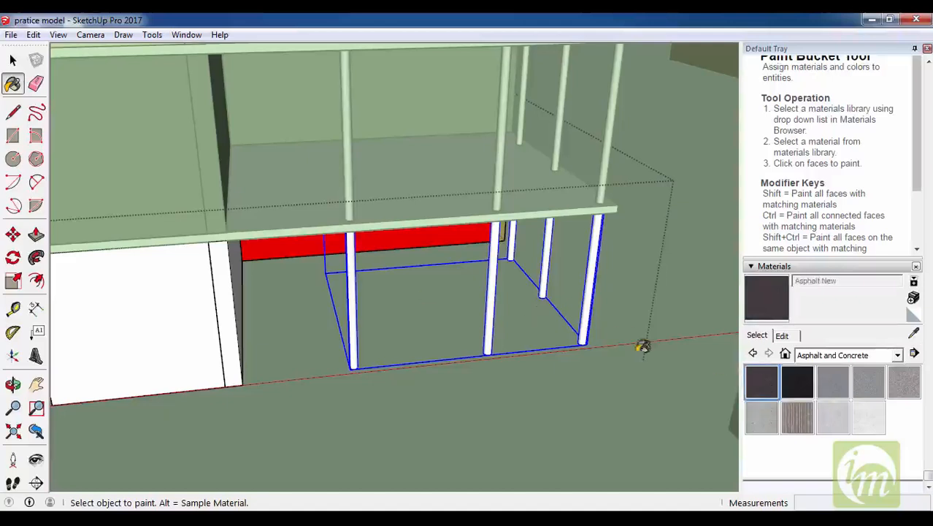
{"action": "left_click", "coordinate": [354, 289]}
{"action": "scroll", "coordinate": [525, 287], "scroll_direction": "down", "scroll_amount": 3}
{"action": "mouse_move", "coordinate": [575, 293]}
{"action": "middle_mouse_down"}
{"action": "mouse_move", "coordinate": [556, 217]}
{"action": "mouse_move", "coordinate": [658, 220]}
{"action": "mouse_move", "coordinate": [630, 311]}
{"action": "mouse_move", "coordinate": [549, 317]}
{"action": "middle_mouse_up"}
{"action": "key", "text": "space"}
{"action": "left_click", "coordinate": [578, 380]}
Select all five middle-storey columns and make them a group.
{"action": "scroll", "coordinate": [493, 295], "scroll_direction": "up", "scroll_amount": 3}
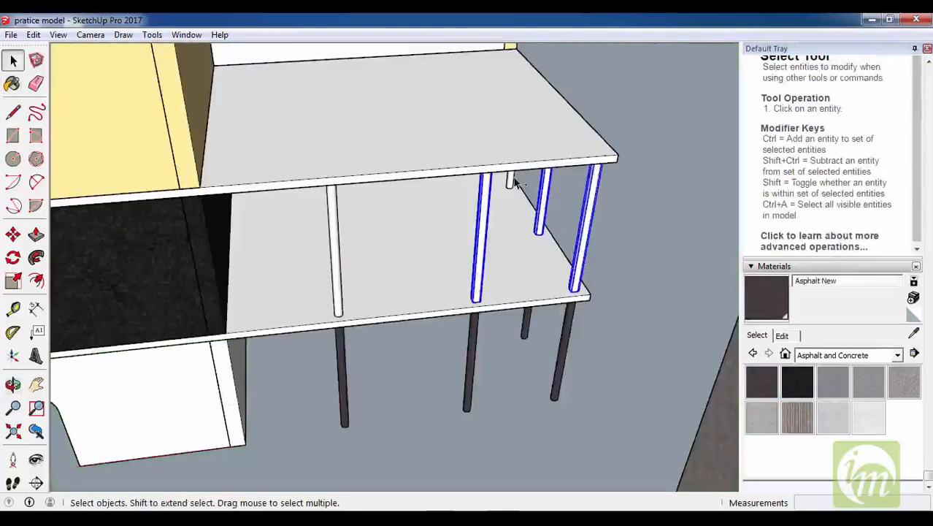
{"action": "left_click", "coordinate": [336, 249], "text": "ctrl"}
{"action": "right_click", "coordinate": [333, 228]}
{"action": "left_click", "coordinate": [382, 362]}
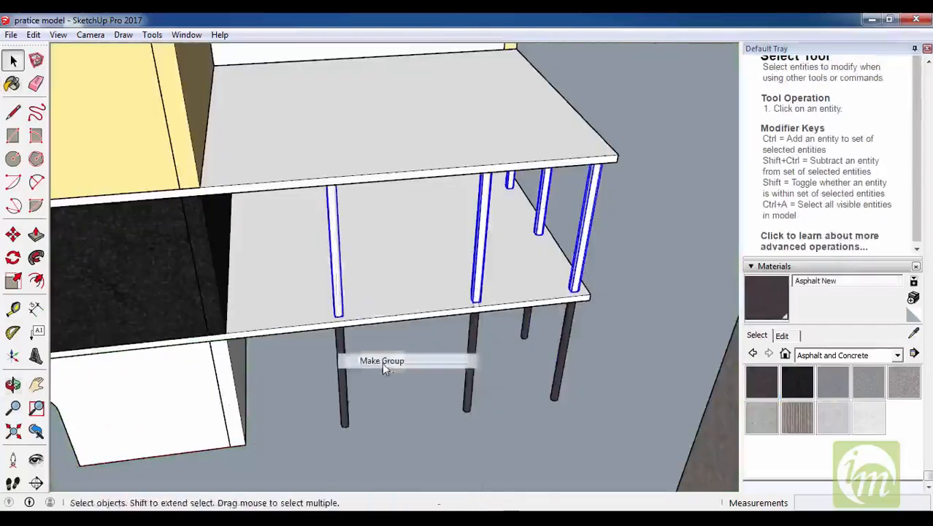
Paint the middle-storey column group with Concrete Scored Jointless.
{"action": "key", "text": "b"}
{"action": "left_click", "coordinate": [796, 423]}
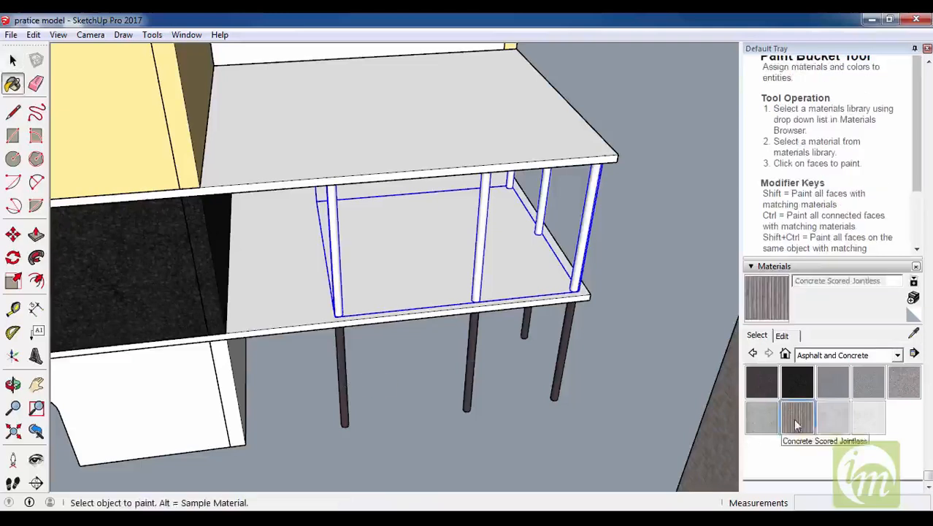
{"action": "left_click", "coordinate": [482, 238]}
{"action": "scroll", "coordinate": [538, 249], "scroll_direction": "down", "scroll_amount": 2}
{"action": "middle_click_drag", "start_coordinate": [573, 277], "coordinate": [574, 262]}
{"action": "key", "text": "space"}
Make the white upper wall-array component unique so it is independent of the tan array below it.
{"action": "mouse_move", "coordinate": [559, 181]}
{"action": "middle_mouse_down"}
{"action": "mouse_move", "coordinate": [582, 107]}
{"action": "mouse_move", "coordinate": [500, 340]}
{"action": "mouse_move", "coordinate": [206, 358]}
{"action": "middle_mouse_up"}
{"action": "scroll", "coordinate": [208, 358], "scroll_direction": "down", "scroll_amount": 3}
{"action": "scroll", "coordinate": [679, 281], "scroll_direction": "up", "scroll_amount": 3}
{"action": "scroll", "coordinate": [540, 263], "scroll_direction": "down", "scroll_amount": 2}
{"action": "middle_click_drag", "start_coordinate": [511, 252], "coordinate": [613, 292]}
{"action": "scroll", "coordinate": [428, 270], "scroll_direction": "up", "scroll_amount": 3}
{"action": "scroll", "coordinate": [301, 265], "scroll_direction": "up", "scroll_amount": 1}
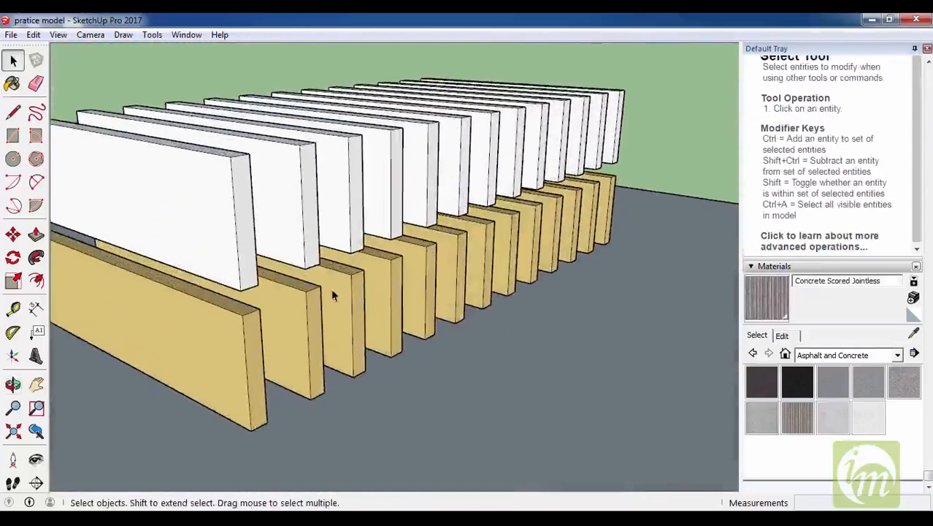
{"action": "scroll", "coordinate": [410, 317], "scroll_direction": "down", "scroll_amount": 3}
{"action": "middle_click_drag", "start_coordinate": [411, 317], "coordinate": [423, 332]}
{"action": "scroll", "coordinate": [423, 332], "scroll_direction": "up", "scroll_amount": 1}
{"action": "left_click", "coordinate": [376, 342]}
{"action": "scroll", "coordinate": [293, 252], "scroll_direction": "up", "scroll_amount": 3}
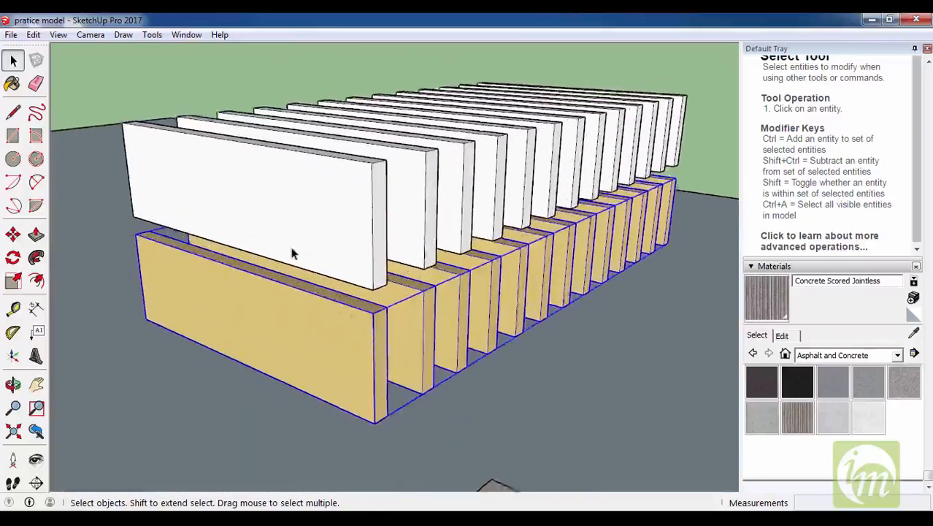
{"action": "scroll", "coordinate": [390, 296], "scroll_direction": "down", "scroll_amount": 3}
{"action": "left_click", "coordinate": [389, 288]}
{"action": "scroll", "coordinate": [401, 283], "scroll_direction": "down", "scroll_amount": 3}
{"action": "middle_click_drag", "start_coordinate": [401, 283], "coordinate": [415, 278]}
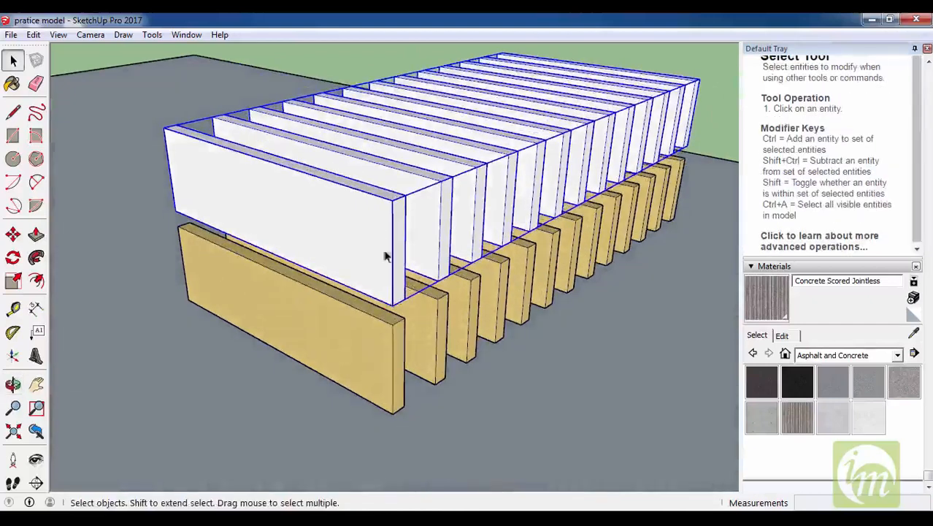
{"action": "right_click", "coordinate": [365, 267]}
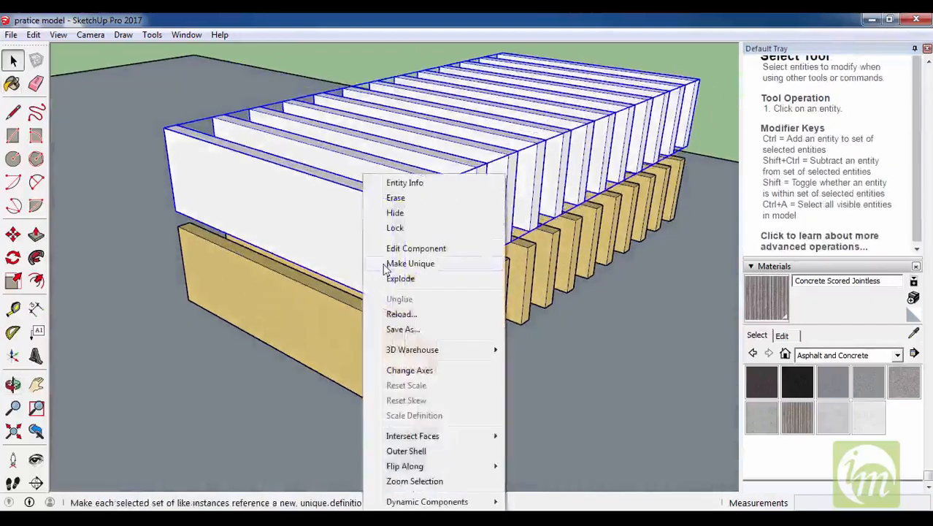
{"action": "left_click", "coordinate": [385, 269]}
Paint the upper wall array with Polished Concrete New.
{"action": "scroll", "coordinate": [381, 268], "scroll_direction": "up", "scroll_amount": 4}
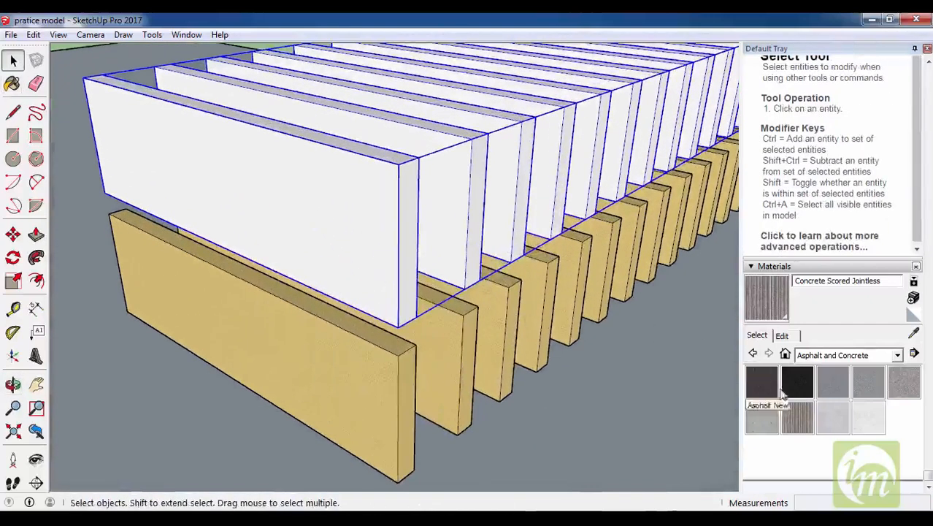
{"action": "left_click", "coordinate": [825, 422]}
{"action": "left_click", "coordinate": [427, 242]}
{"action": "middle_click_drag", "start_coordinate": [427, 242], "coordinate": [516, 330]}
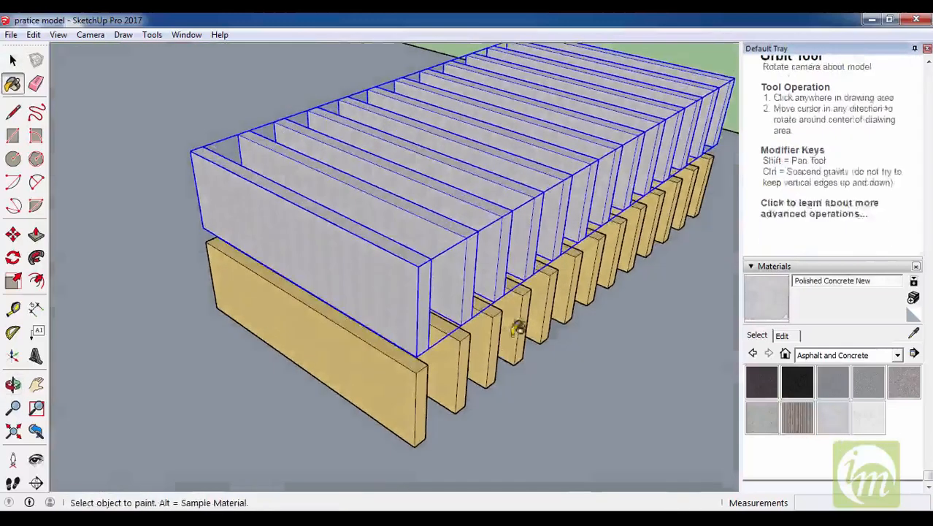
Paint the upper wall array with Formica Blue from the Synthetic Surfaces collection and deselect it.
{"action": "left_click", "coordinate": [821, 356]}
{"action": "left_click", "coordinate": [837, 298]}
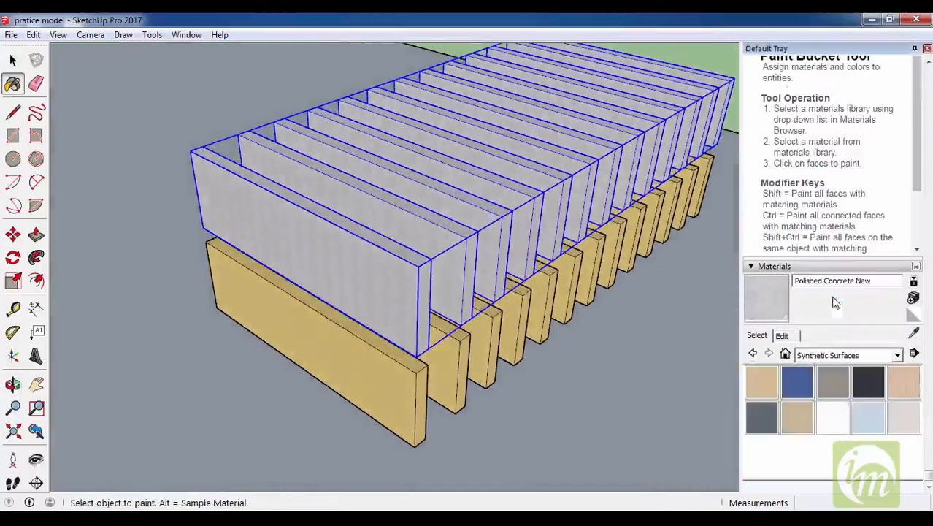
{"action": "left_click", "coordinate": [804, 386]}
{"action": "left_click", "coordinate": [409, 230]}
{"action": "scroll", "coordinate": [431, 229], "scroll_direction": "down", "scroll_amount": 2}
{"action": "key", "text": "space"}
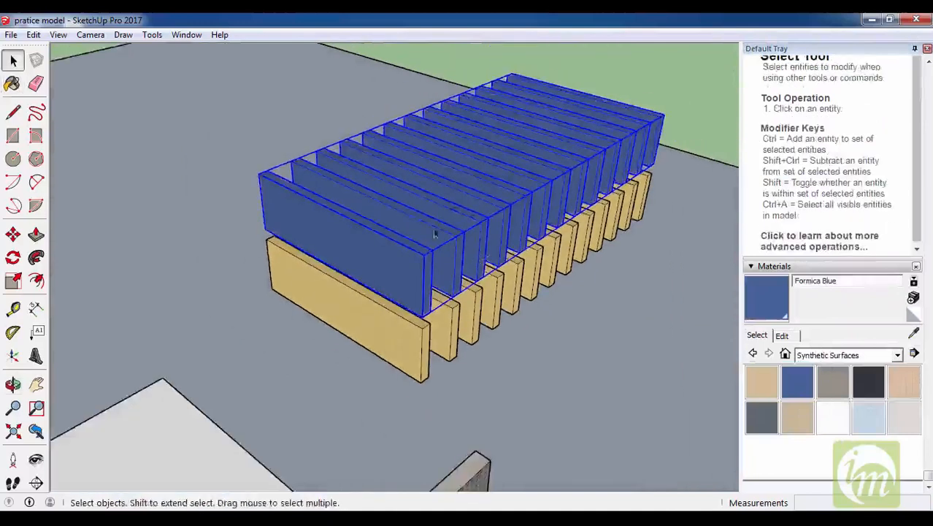
{"action": "middle_click_drag", "start_coordinate": [435, 228], "coordinate": [579, 136]}
{"action": "left_click", "coordinate": [610, 119]}
Examine the upper and lower wall arrays from several sides to compare their materials.
{"action": "middle_click_drag", "start_coordinate": [650, 219], "coordinate": [506, 271]}
{"action": "scroll", "coordinate": [333, 263], "scroll_direction": "down", "scroll_amount": 3}
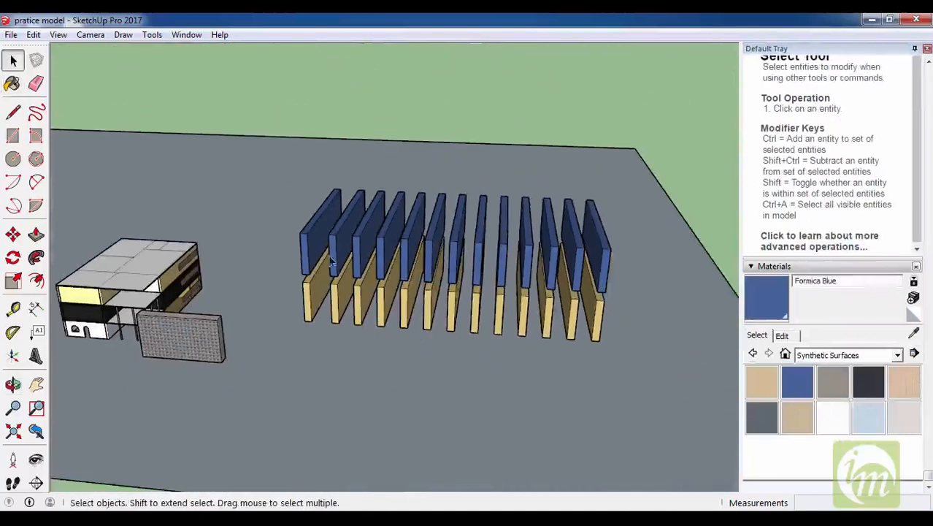
{"action": "scroll", "coordinate": [333, 263], "scroll_direction": "down", "scroll_amount": 2}
{"action": "middle_click_drag", "start_coordinate": [333, 264], "coordinate": [311, 256]}
{"action": "scroll", "coordinate": [454, 271], "scroll_direction": "up", "scroll_amount": 3}
{"action": "scroll", "coordinate": [454, 272], "scroll_direction": "down", "scroll_amount": 3}
{"action": "scroll", "coordinate": [311, 256], "scroll_direction": "up", "scroll_amount": 2}
{"action": "middle_click_drag", "start_coordinate": [539, 340], "coordinate": [389, 327]}
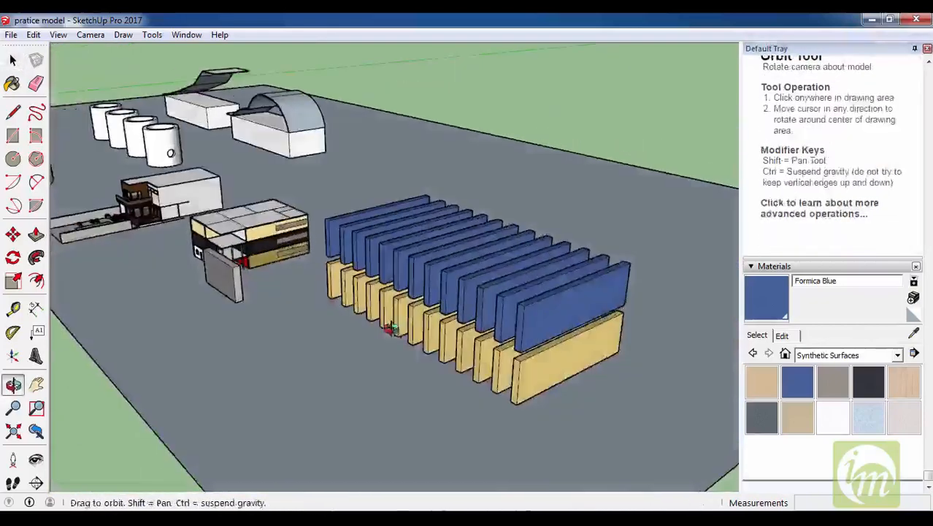
{"action": "scroll", "coordinate": [317, 312], "scroll_direction": "down", "scroll_amount": 2}
{"action": "middle_click_drag", "start_coordinate": [317, 313], "coordinate": [622, 333]}
{"action": "scroll", "coordinate": [622, 333], "scroll_direction": "up", "scroll_amount": 2}
{"action": "scroll", "coordinate": [248, 260], "scroll_direction": "down", "scroll_amount": 2}
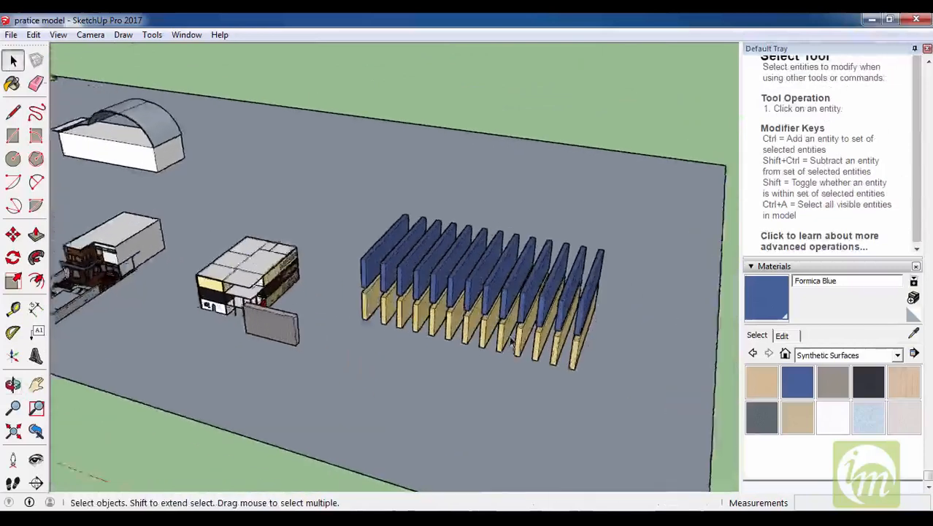
{"action": "scroll", "coordinate": [508, 333], "scroll_direction": "up", "scroll_amount": 3}
{"action": "middle_click_drag", "start_coordinate": [532, 262], "coordinate": [599, 263]}
{"action": "scroll", "coordinate": [599, 263], "scroll_direction": "down", "scroll_amount": 2}
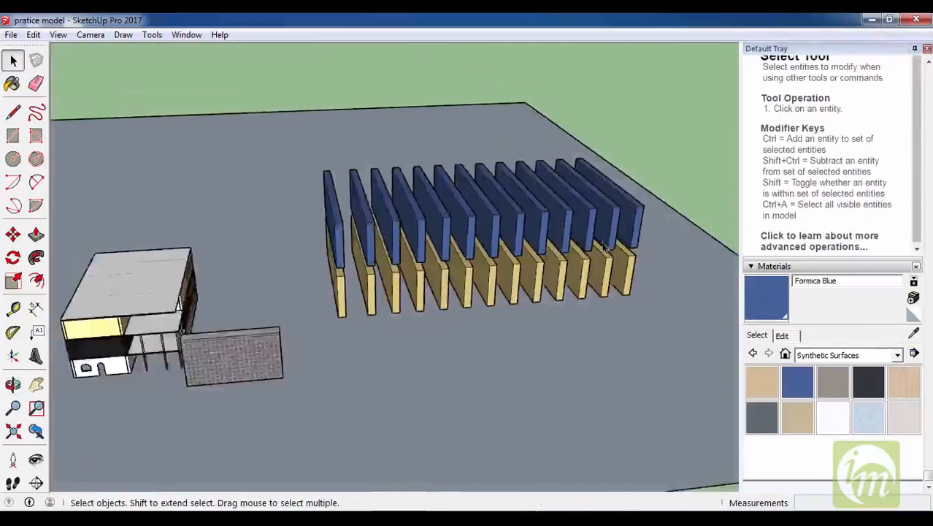
{"action": "scroll", "coordinate": [603, 260], "scroll_direction": "up", "scroll_amount": 2}
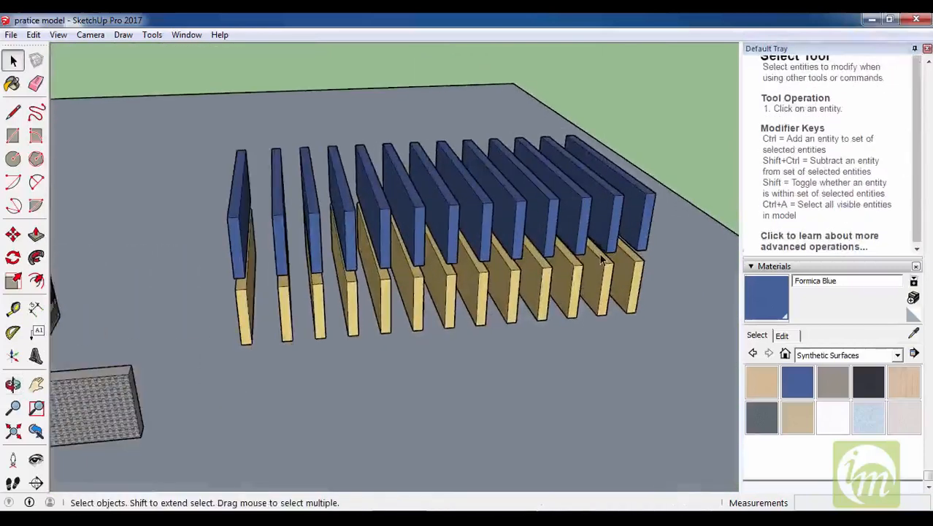
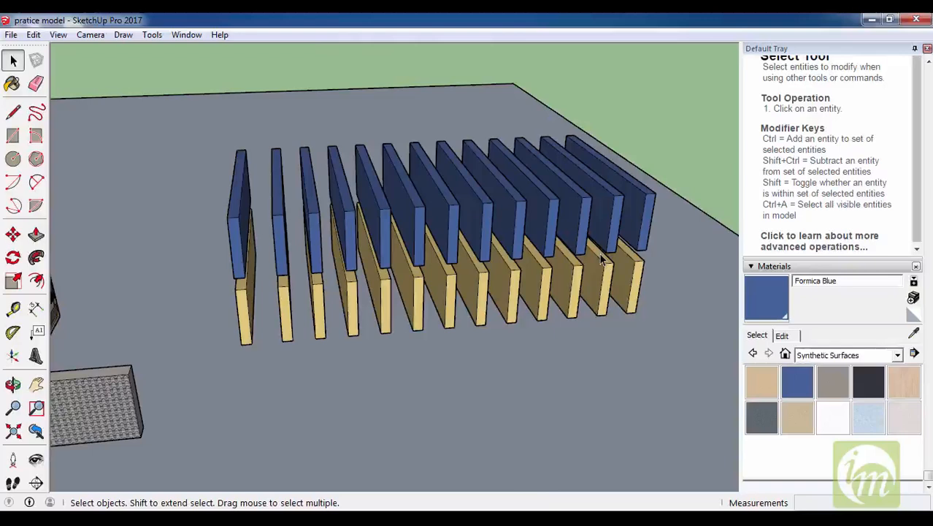
Hide the roof slab of the three-storey house.
{"action": "scroll", "coordinate": [601, 258], "scroll_direction": "down", "scroll_amount": 5}
{"action": "scroll", "coordinate": [110, 289], "scroll_direction": "up", "scroll_amount": 5}
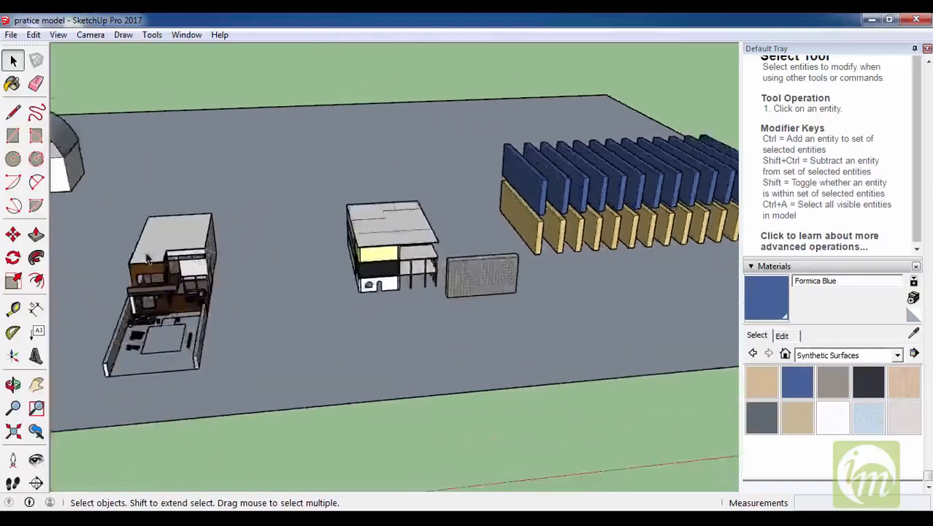
{"action": "scroll", "coordinate": [359, 261], "scroll_direction": "down", "scroll_amount": 5}
{"action": "scroll", "coordinate": [373, 244], "scroll_direction": "up", "scroll_amount": 6}
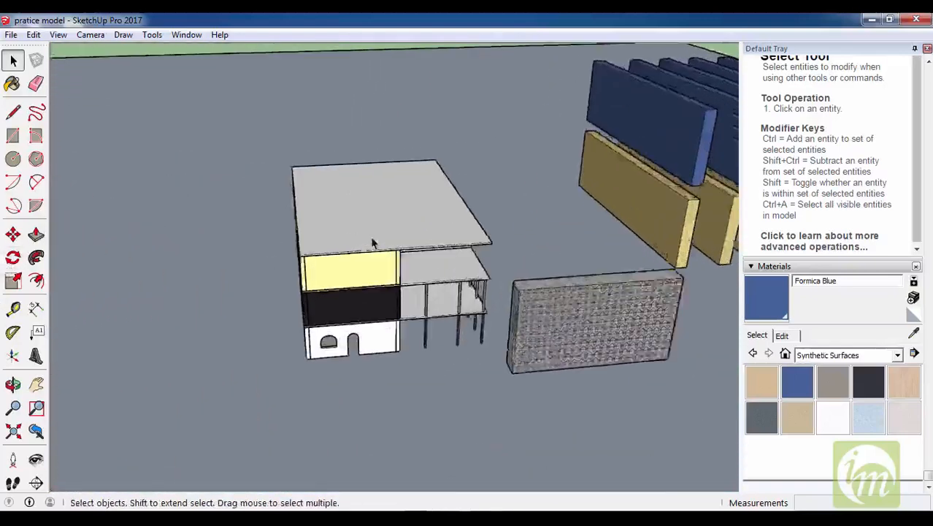
{"action": "right_click", "coordinate": [372, 174]}
{"action": "left_click", "coordinate": [404, 213]}
Draw a small rectangle on the inner face of the top storey's yellow wall and make it a component.
{"action": "scroll", "coordinate": [490, 143], "scroll_direction": "up", "scroll_amount": 10}
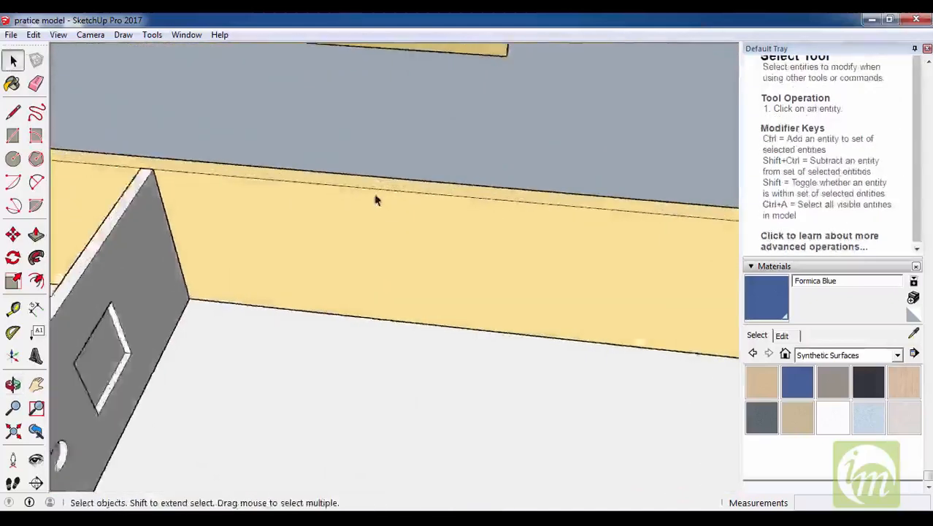
{"action": "scroll", "coordinate": [294, 239], "scroll_direction": "up", "scroll_amount": 3}
{"action": "key", "text": "r"}
{"action": "middle_click_drag", "start_coordinate": [266, 280], "coordinate": [300, 281]}
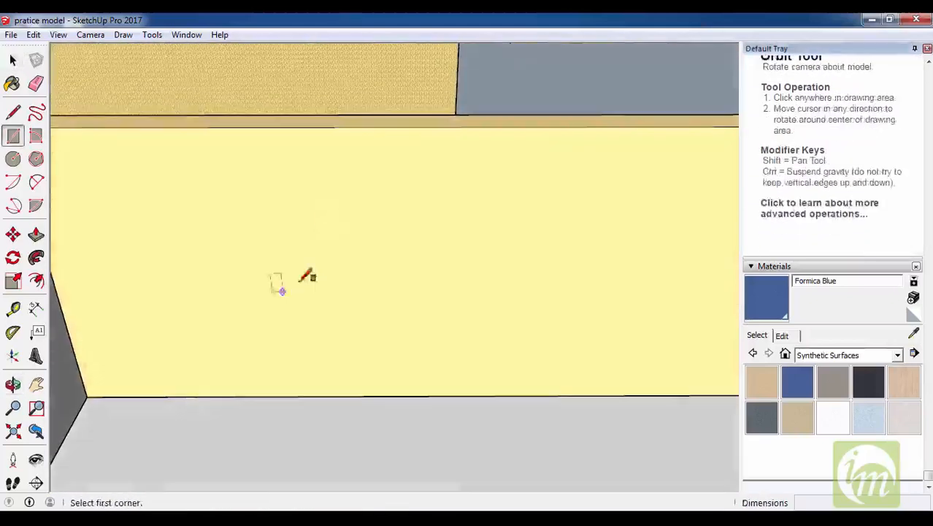
{"action": "left_click", "coordinate": [284, 302]}
{"action": "left_click", "coordinate": [377, 198]}
{"action": "key", "text": "space"}
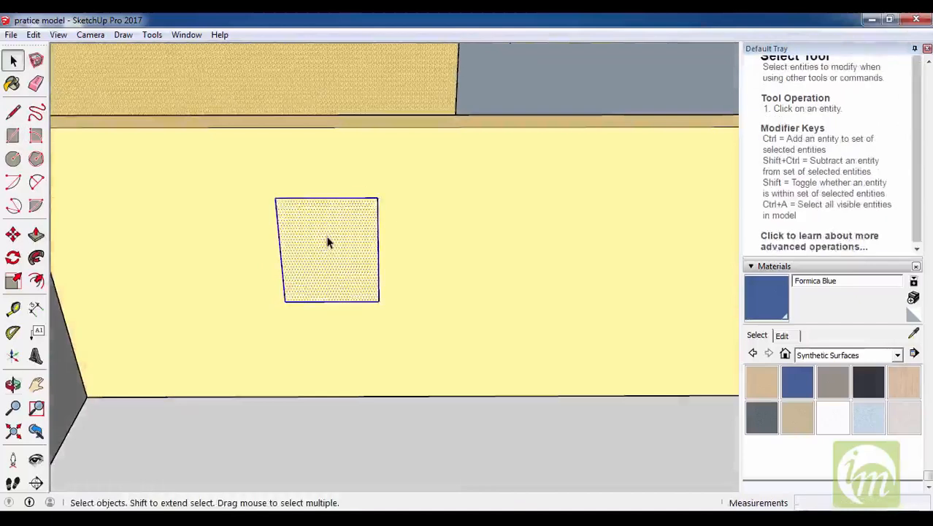
{"action": "key", "text": "g"}
{"action": "key", "text": "Return"}
Edit the rectangle component, offset its outline inward to form a narrow border, and delete the inner face.
{"action": "double_click", "coordinate": [307, 244]}
{"action": "key", "text": "f"}
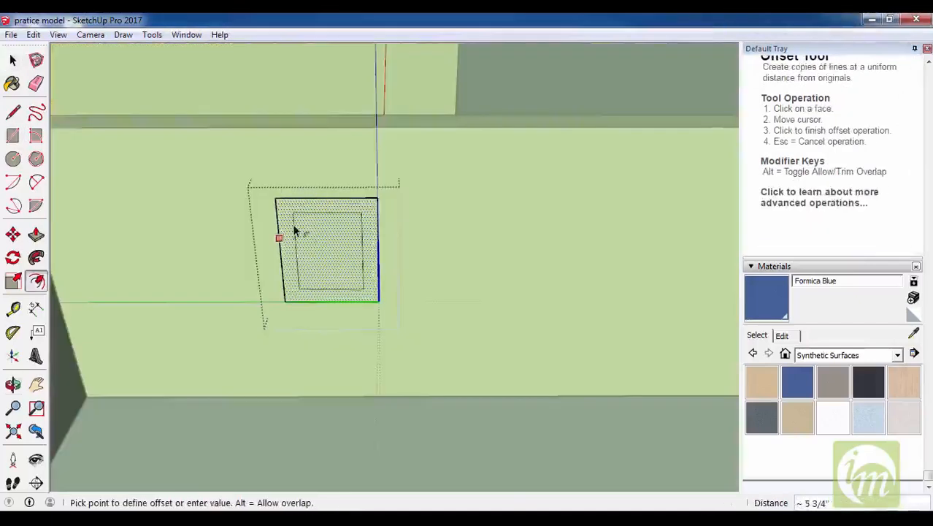
{"action": "left_click", "coordinate": [294, 231]}
{"action": "scroll", "coordinate": [292, 233], "scroll_direction": "up", "scroll_amount": 3}
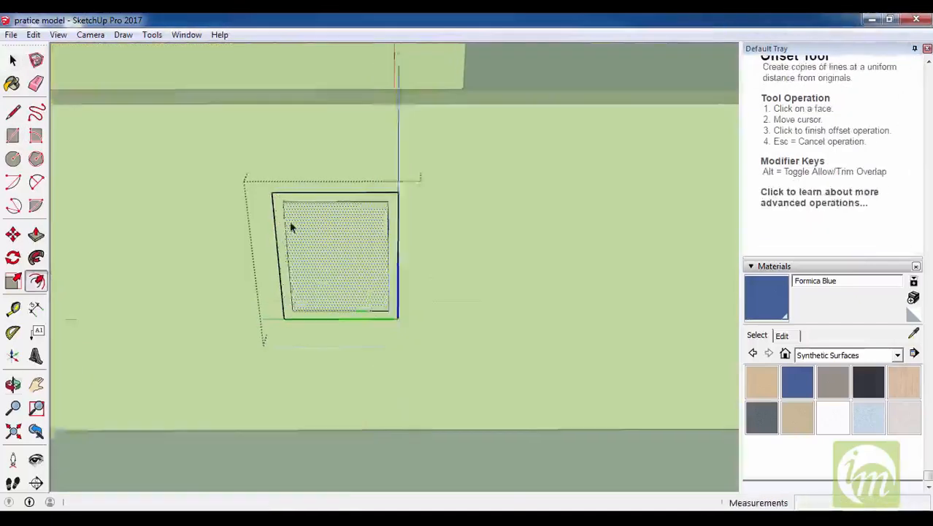
{"action": "key", "text": "space"}
{"action": "key", "text": "p"}
{"action": "key", "text": "space"}
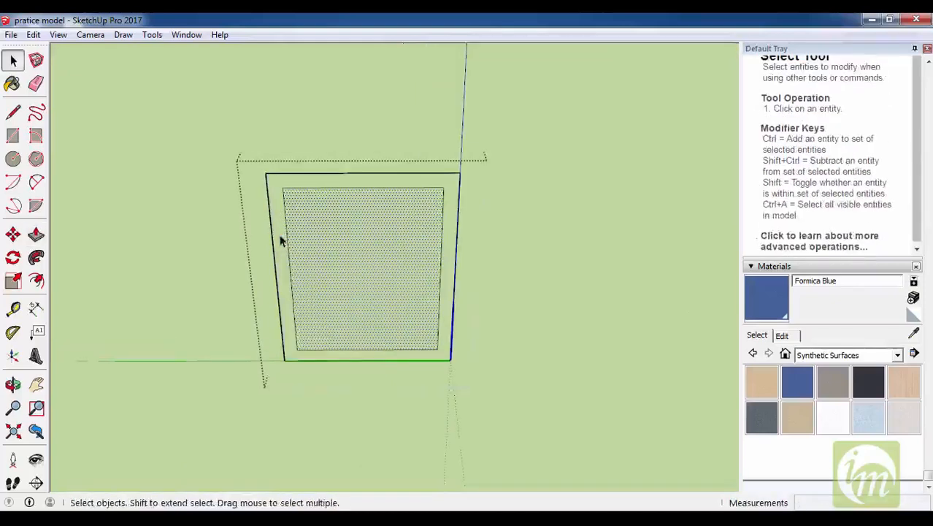
Push/pull the border face out about 2 13/16" to form a frame, leave the component and select it.
{"action": "left_click", "coordinate": [274, 237]}
{"action": "scroll", "coordinate": [276, 241], "scroll_direction": "up", "scroll_amount": 2}
{"action": "key", "text": "p"}
{"action": "left_click", "coordinate": [278, 248]}
{"action": "left_click", "coordinate": [279, 244]}
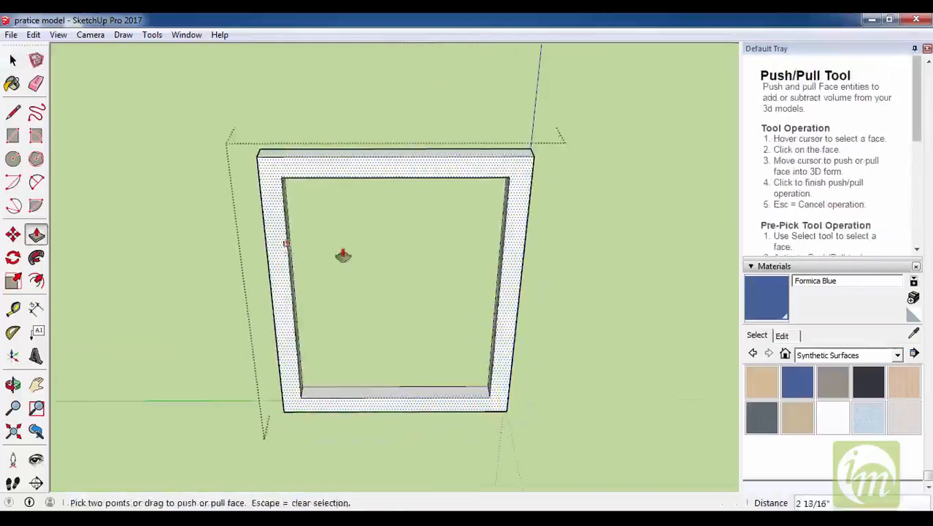
{"action": "key", "text": "space"}
{"action": "key", "text": "ctrl+a"}
{"action": "left_click", "coordinate": [349, 227]}
{"action": "scroll", "coordinate": [365, 228], "scroll_direction": "down", "scroll_amount": 2}
{"action": "left_click", "coordinate": [499, 254]}
Copy the frame component three times in a row along the yellow wall.
{"action": "middle_click_drag", "start_coordinate": [482, 259], "coordinate": [462, 309]}
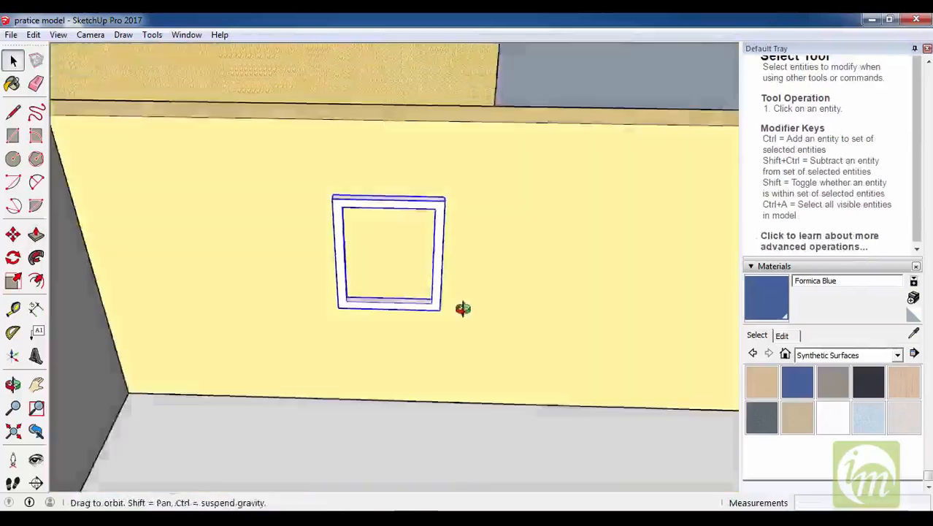
{"action": "scroll", "coordinate": [346, 266], "scroll_direction": "down", "scroll_amount": 2}
{"action": "key", "text": "m"}
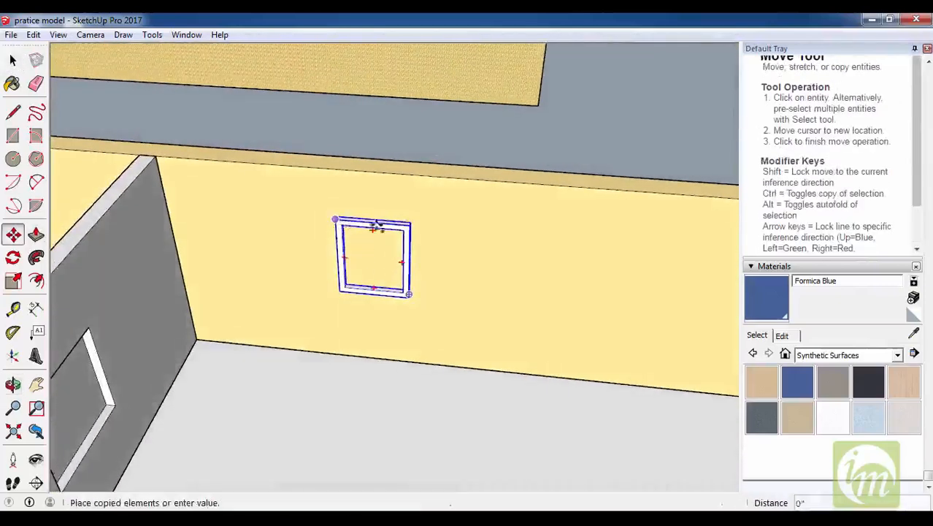
{"action": "left_click", "coordinate": [458, 228]}
{"action": "scroll", "coordinate": [285, 241], "scroll_direction": "down", "scroll_amount": 2}
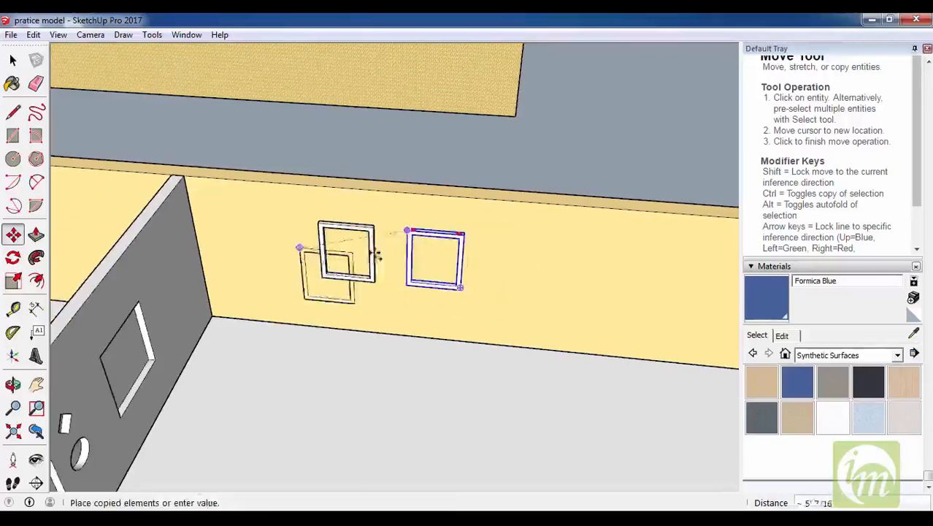
{"action": "left_click", "coordinate": [517, 237]}
{"action": "scroll", "coordinate": [511, 252], "scroll_direction": "down", "scroll_amount": 2}
{"action": "scroll", "coordinate": [506, 263], "scroll_direction": "up", "scroll_amount": 2}
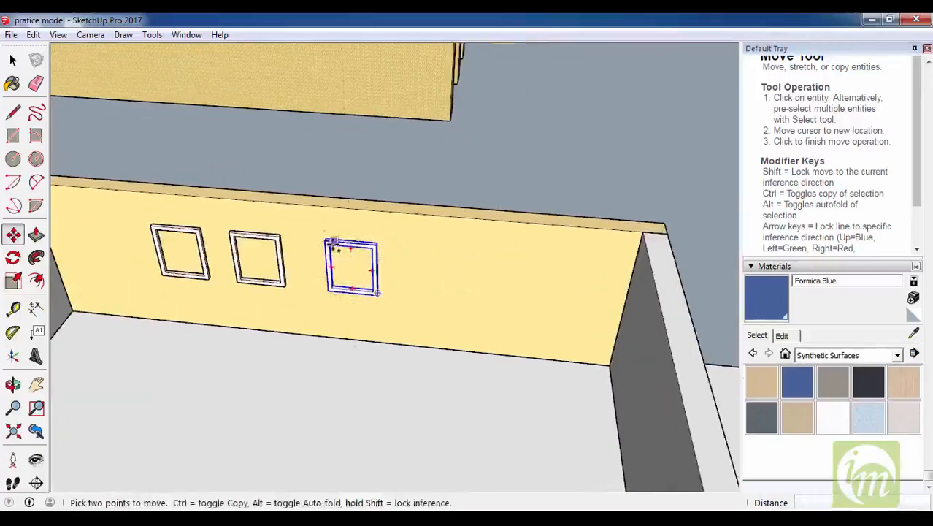
{"action": "left_click", "coordinate": [419, 246]}
{"action": "key", "text": "space"}
Examine the row of four frames on the yellow wall from close up and different angles.
{"action": "scroll", "coordinate": [733, 280], "scroll_direction": "down", "scroll_amount": 2}
{"action": "scroll", "coordinate": [219, 312], "scroll_direction": "up", "scroll_amount": 2}
{"action": "scroll", "coordinate": [583, 217], "scroll_direction": "up", "scroll_amount": 2}
{"action": "middle_click_drag", "start_coordinate": [478, 219], "coordinate": [497, 167]}
{"action": "scroll", "coordinate": [802, 266], "scroll_direction": "up", "scroll_amount": 2}
{"action": "scroll", "coordinate": [802, 266], "scroll_direction": "up", "scroll_amount": 2}
{"action": "middle_click_drag", "start_coordinate": [628, 241], "coordinate": [580, 128]}
{"action": "middle_click_drag", "start_coordinate": [655, 242], "coordinate": [333, 258]}
{"action": "scroll", "coordinate": [239, 284], "scroll_direction": "up", "scroll_amount": 2}
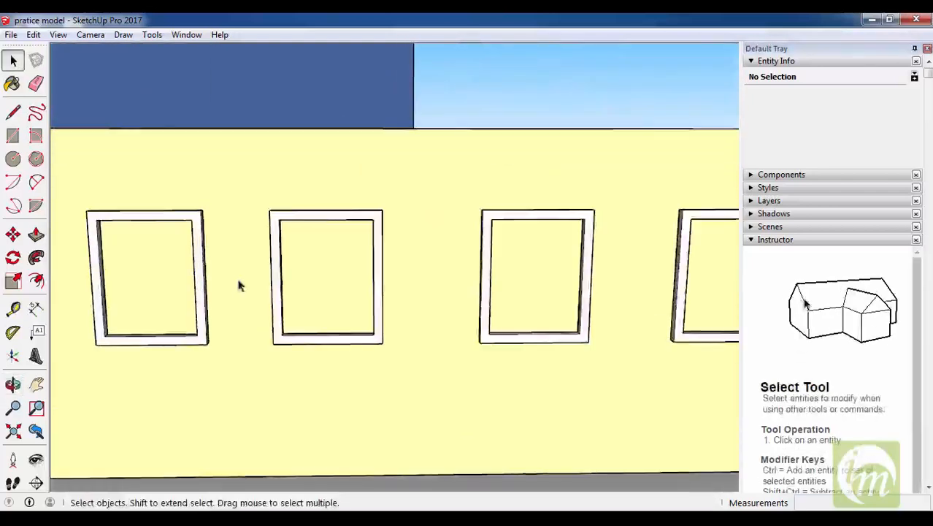
{"action": "mouse_move", "coordinate": [314, 290]}
{"action": "middle_mouse_down"}
{"action": "mouse_move", "coordinate": [423, 298]}
{"action": "mouse_move", "coordinate": [305, 287]}
{"action": "middle_mouse_up"}
{"action": "scroll", "coordinate": [305, 287], "scroll_direction": "up", "scroll_amount": 5}
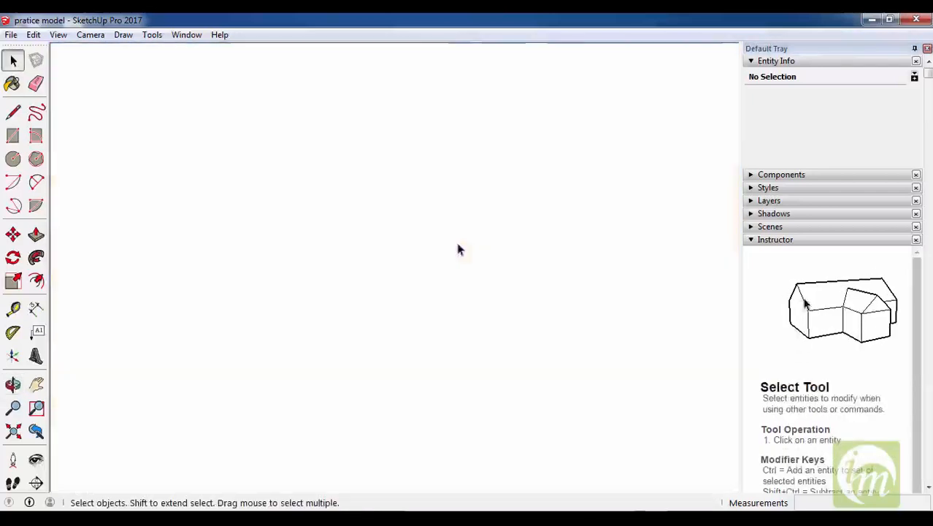
{"action": "middle_click_drag", "start_coordinate": [212, 343], "coordinate": [267, 349]}
Bring the 3D Dark Mode image from the desktop's New folder into the model, starting at the third frame's lower-left corner.
{"action": "left_click", "coordinate": [13, 36]}
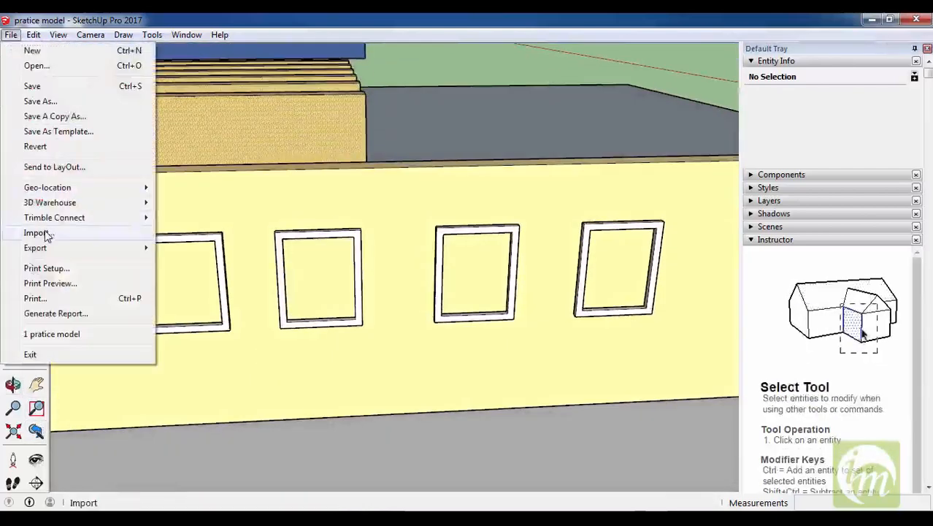
{"action": "key", "text": "Escape"}
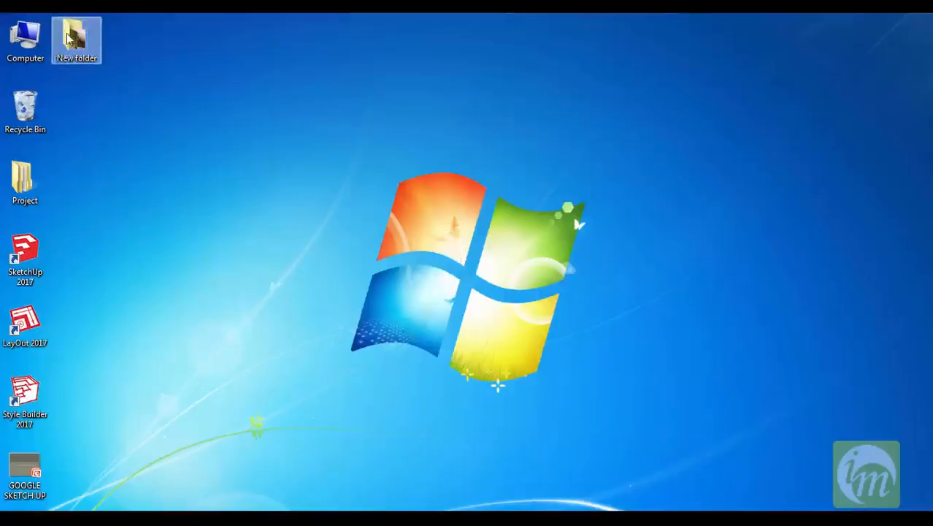
{"action": "double_click", "coordinate": [67, 39]}
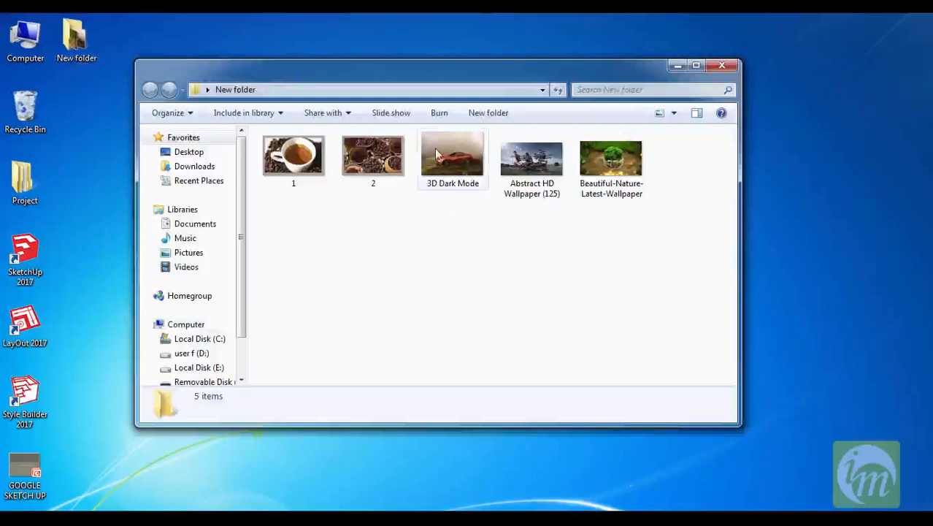
{"action": "mouse_move", "coordinate": [462, 168]}
{"action": "left_mouse_down"}
{"action": "mouse_move", "coordinate": [356, 406]}
{"action": "mouse_move", "coordinate": [374, 486]}
{"action": "mouse_move", "coordinate": [357, 499]}
{"action": "mouse_move", "coordinate": [465, 292]}
{"action": "left_mouse_up"}
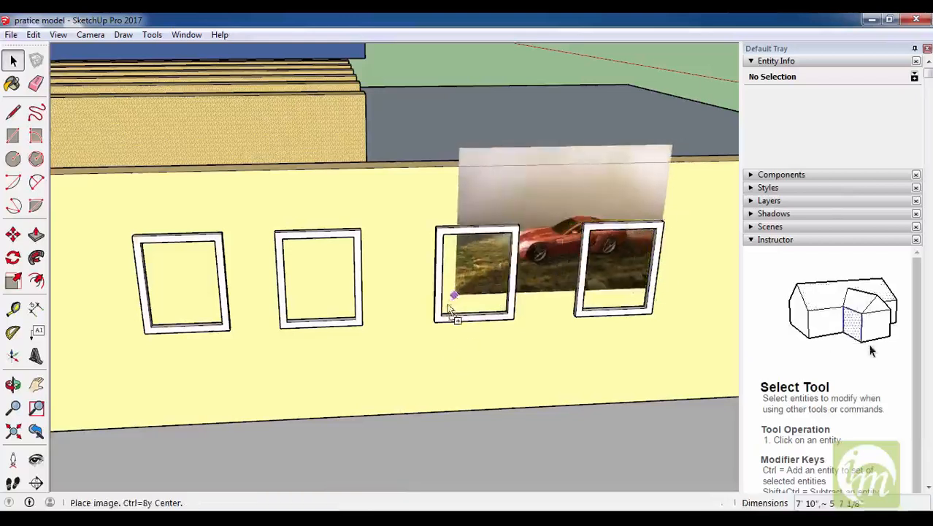
{"action": "left_click", "coordinate": [447, 318]}
Scale the car image down uniformly, narrowing it to about 0.82 along the red axis to match the third frame's opening width.
{"action": "key", "text": "s"}
{"action": "middle_click_drag", "start_coordinate": [444, 312], "coordinate": [422, 254]}
{"action": "scroll", "coordinate": [683, 174], "scroll_direction": "up", "scroll_amount": 5}
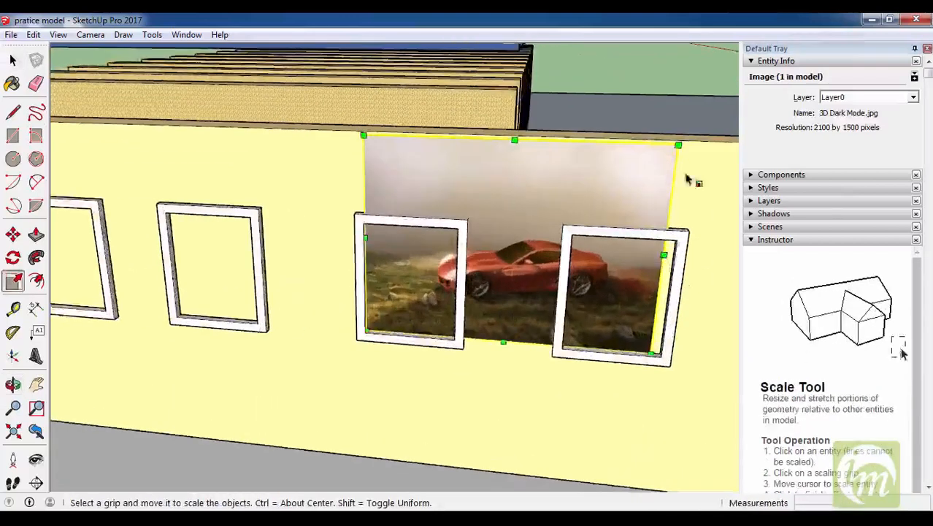
{"action": "left_click_drag", "start_coordinate": [673, 149], "coordinate": [414, 305]}
{"action": "scroll", "coordinate": [414, 305], "scroll_direction": "up", "scroll_amount": 3}
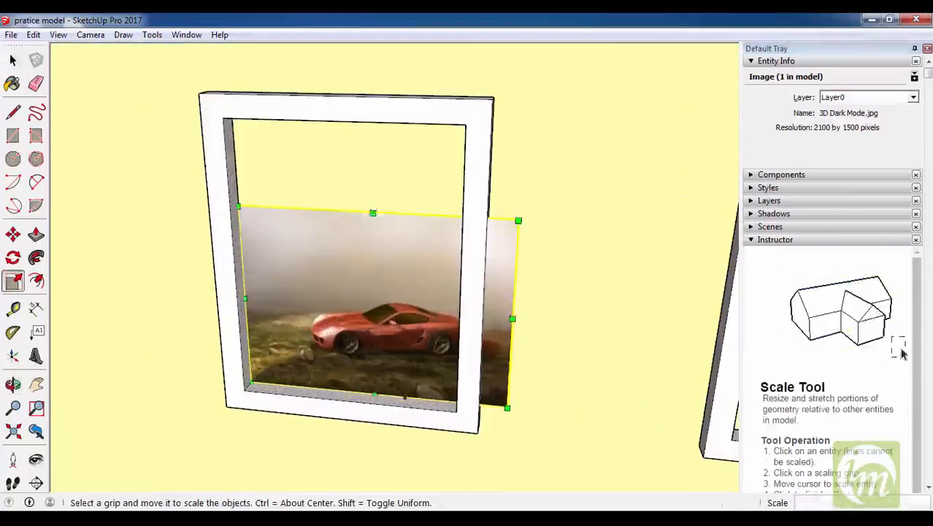
{"action": "left_click_drag", "start_coordinate": [512, 319], "coordinate": [461, 248]}
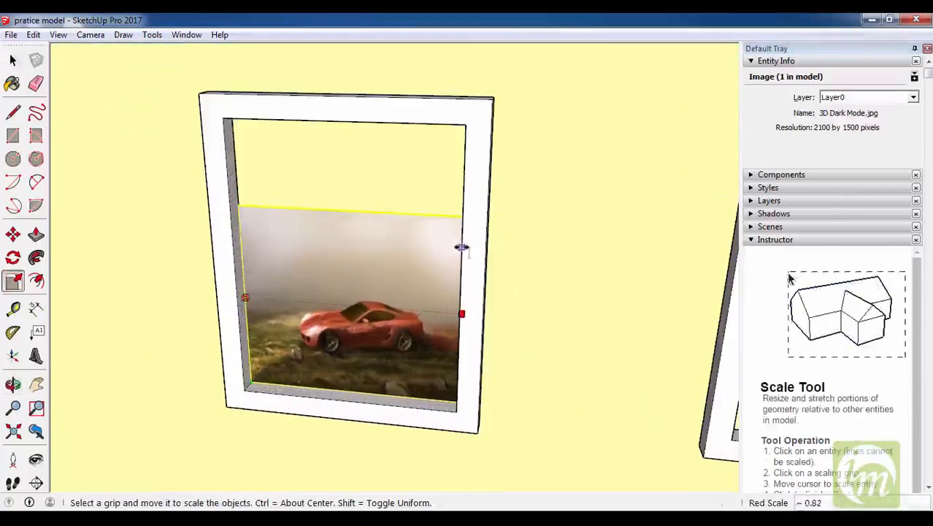
Stretch the car image upward until it fills the full height of the third frame's opening.
{"action": "left_click_drag", "start_coordinate": [347, 211], "coordinate": [366, 126]}
{"action": "scroll", "coordinate": [464, 228], "scroll_direction": "down", "scroll_amount": 3}
{"action": "middle_click_drag", "start_coordinate": [464, 229], "coordinate": [460, 380]}
{"action": "key", "text": "space"}
{"action": "scroll", "coordinate": [474, 246], "scroll_direction": "up", "scroll_amount": 1}
{"action": "left_click", "coordinate": [450, 252]}
{"action": "left_click", "coordinate": [457, 277]}
{"action": "scroll", "coordinate": [457, 277], "scroll_direction": "down", "scroll_amount": 3}
{"action": "scroll", "coordinate": [453, 408], "scroll_direction": "up", "scroll_amount": 2}
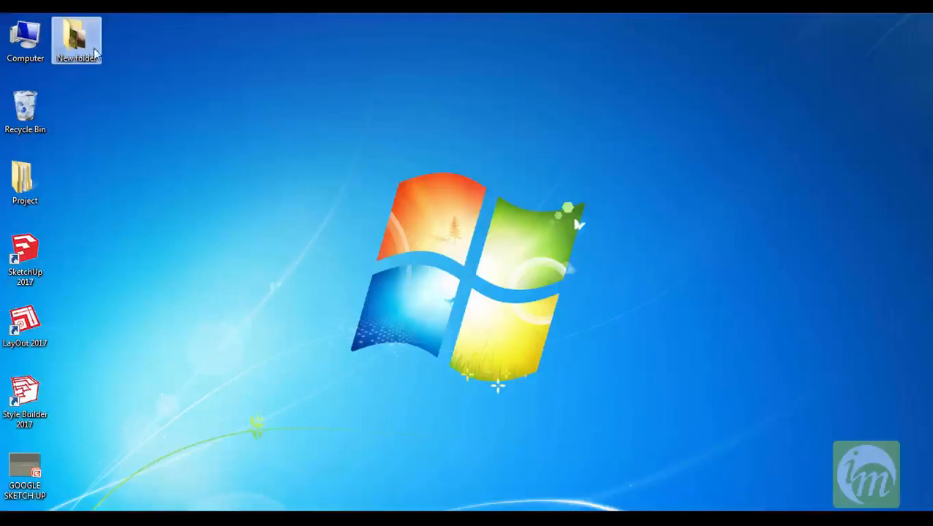
Bring the green tree wallpaper image from the desktop's New folder into the model, starting at the fourth frame's inner lower-left corner.
{"action": "double_click", "coordinate": [94, 53]}
{"action": "mouse_move", "coordinate": [588, 174]}
{"action": "left_mouse_down"}
{"action": "mouse_move", "coordinate": [367, 484]}
{"action": "mouse_move", "coordinate": [365, 510]}
{"action": "mouse_move", "coordinate": [526, 321]}
{"action": "left_mouse_up"}
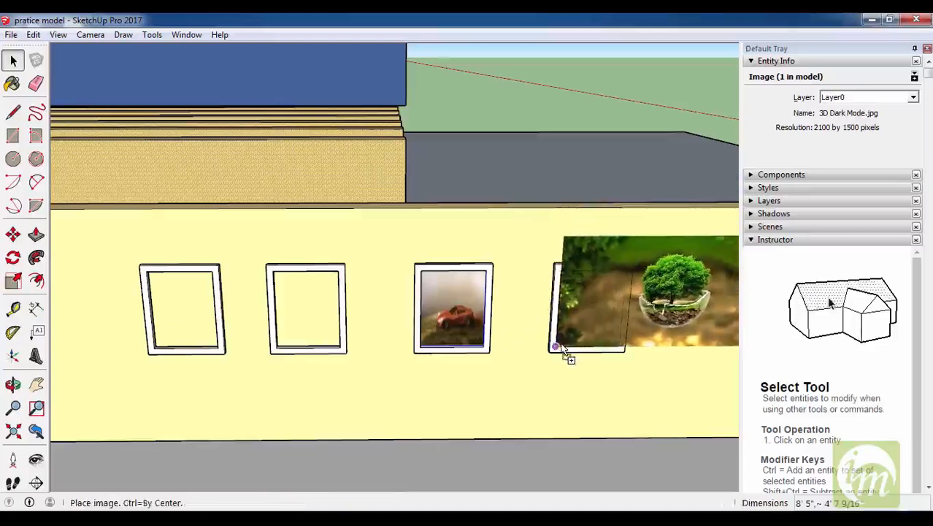
{"action": "left_click", "coordinate": [563, 349]}
Move the tree image about 4 1/2" so its lower-left corner meets the inner corner of the fourth frame.
{"action": "key", "text": "s"}
{"action": "middle_click_drag", "start_coordinate": [359, 313], "coordinate": [400, 410]}
{"action": "key", "text": "m"}
{"action": "scroll", "coordinate": [398, 325], "scroll_direction": "up", "scroll_amount": 3}
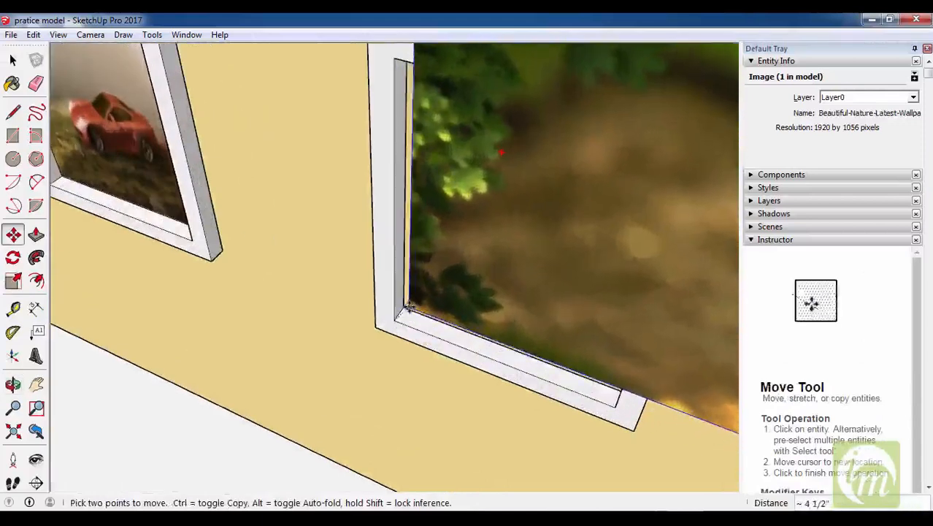
{"action": "middle_click_drag", "start_coordinate": [409, 308], "coordinate": [516, 299]}
{"action": "scroll", "coordinate": [371, 377], "scroll_direction": "down", "scroll_amount": 4}
{"action": "middle_click_drag", "start_coordinate": [371, 378], "coordinate": [562, 324]}
Scale the tree image down, adjusting it to about 0.85 along the red axis to match the fourth frame's opening width.
{"action": "key", "text": "s"}
{"action": "middle_click_drag", "start_coordinate": [359, 310], "coordinate": [663, 214]}
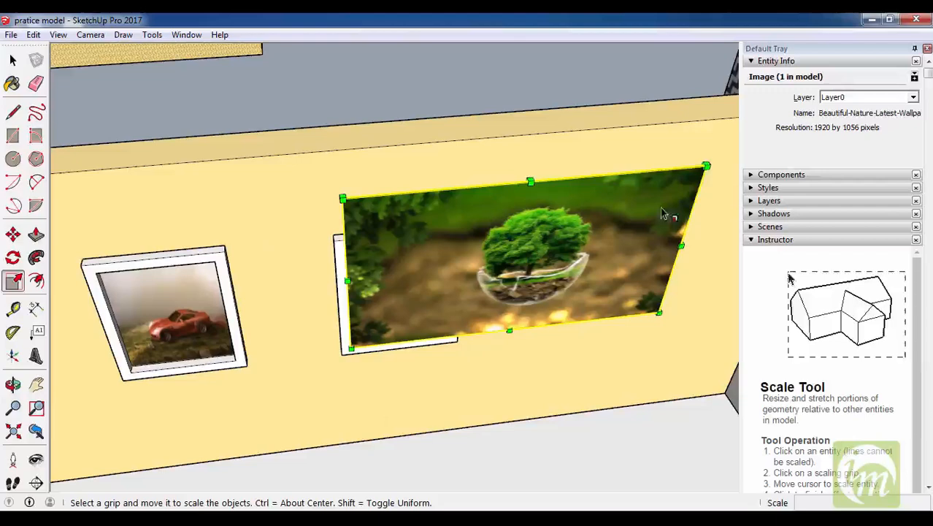
{"action": "left_click_drag", "start_coordinate": [707, 168], "coordinate": [471, 198]}
{"action": "scroll", "coordinate": [467, 307], "scroll_direction": "up", "scroll_amount": 5}
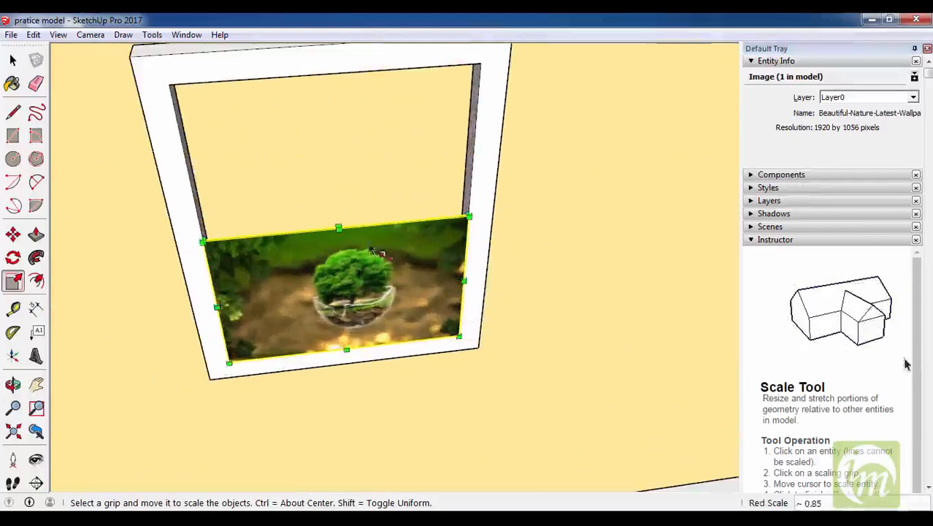
Stretch the tree image upward to fill the full height of the fourth frame's opening.
{"action": "scroll", "coordinate": [343, 272], "scroll_direction": "down", "scroll_amount": 2}
{"action": "left_click_drag", "start_coordinate": [338, 230], "coordinate": [356, 128]}
{"action": "key", "text": "space"}
{"action": "scroll", "coordinate": [571, 232], "scroll_direction": "down", "scroll_amount": 5}
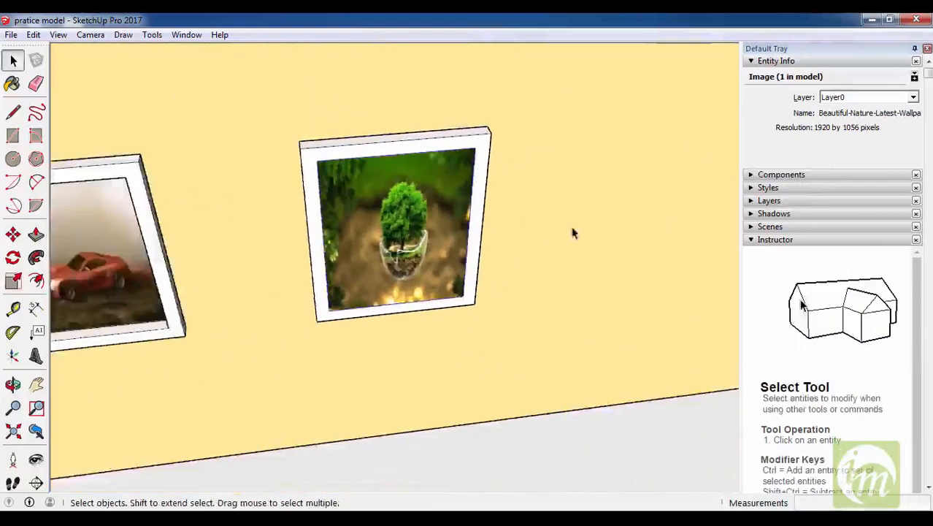
Examine the car and tree pictures in their wall frames and the empty frames beside them.
{"action": "scroll", "coordinate": [569, 242], "scroll_direction": "down", "scroll_amount": 3}
{"action": "middle_click_drag", "start_coordinate": [569, 242], "coordinate": [367, 287]}
{"action": "scroll", "coordinate": [451, 225], "scroll_direction": "up", "scroll_amount": 3}
{"action": "scroll", "coordinate": [367, 287], "scroll_direction": "up", "scroll_amount": 4}
{"action": "scroll", "coordinate": [348, 318], "scroll_direction": "down", "scroll_amount": 3}
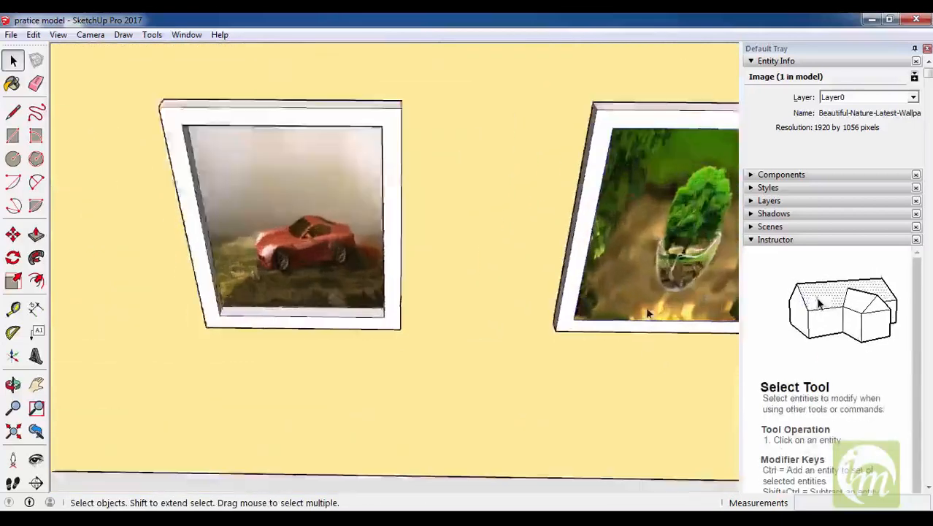
{"action": "scroll", "coordinate": [604, 313], "scroll_direction": "up", "scroll_amount": 3}
{"action": "scroll", "coordinate": [582, 265], "scroll_direction": "down", "scroll_amount": 5}
{"action": "scroll", "coordinate": [582, 263], "scroll_direction": "down", "scroll_amount": 4}
{"action": "middle_click_drag", "start_coordinate": [582, 263], "coordinate": [558, 281]}
{"action": "scroll", "coordinate": [327, 292], "scroll_direction": "up", "scroll_amount": 3}
Open the Import dialog on the Desktop's New folder and filter the files to JPEG Image (*.jpg).
{"action": "left_click", "coordinate": [11, 34]}
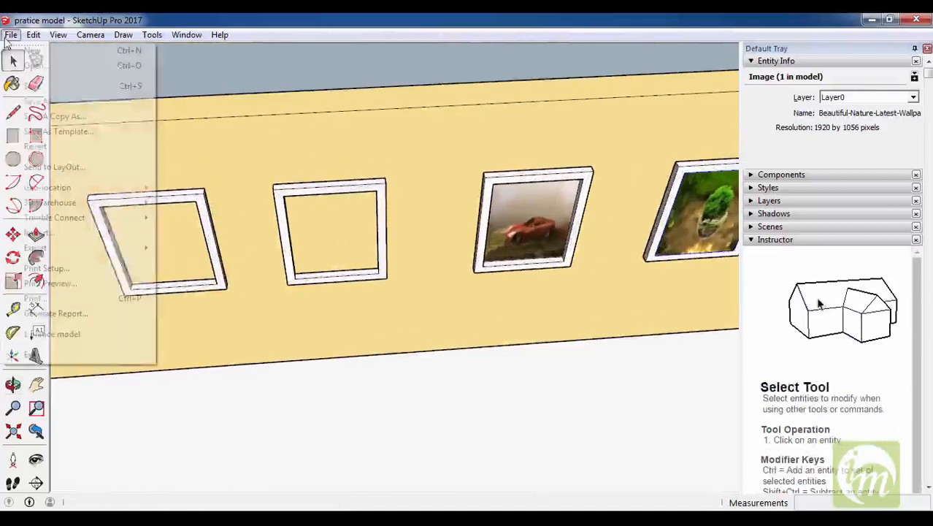
{"action": "left_click", "coordinate": [39, 232]}
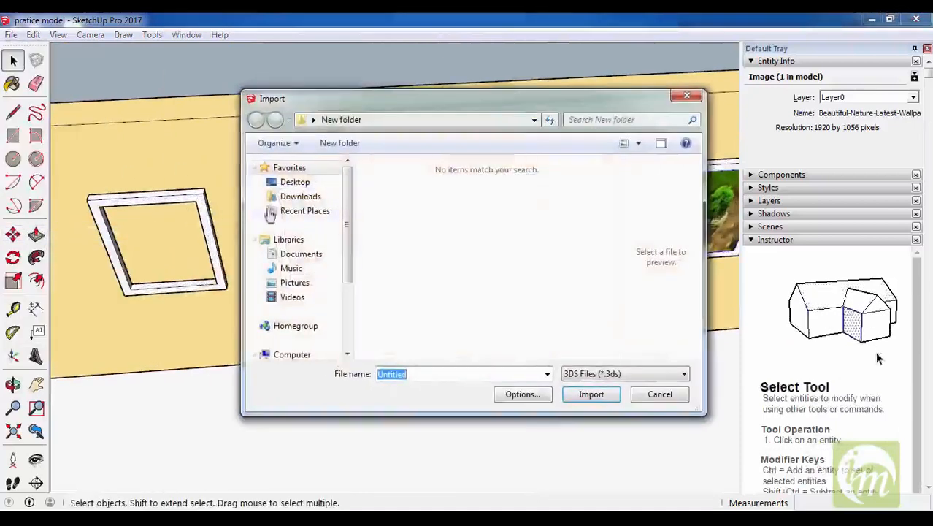
{"action": "left_click", "coordinate": [290, 196]}
{"action": "left_click", "coordinate": [296, 183]}
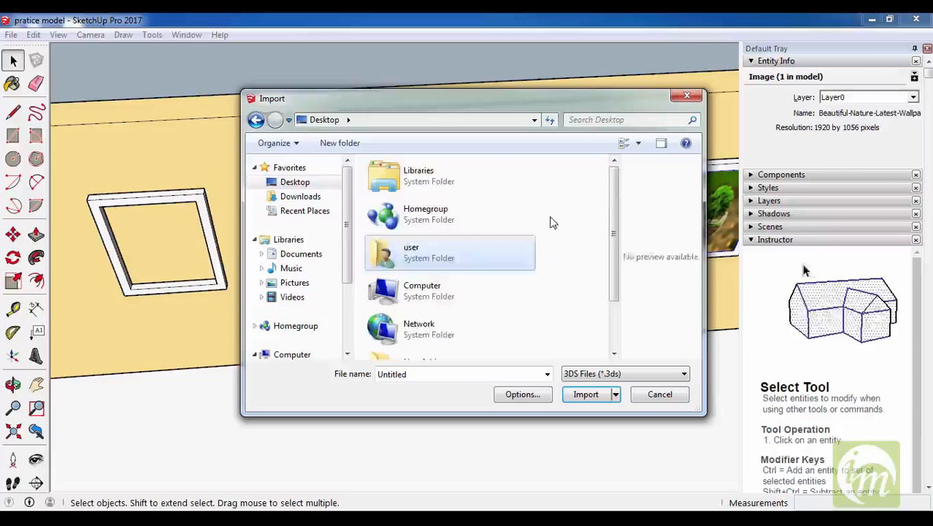
{"action": "scroll", "coordinate": [566, 272], "scroll_direction": "down", "scroll_amount": 2}
{"action": "double_click", "coordinate": [425, 310]}
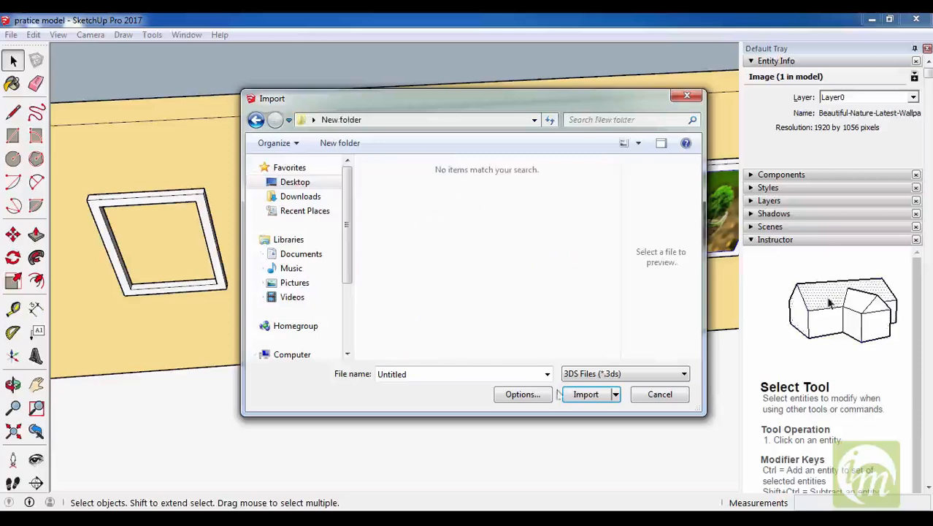
{"action": "left_click", "coordinate": [624, 378]}
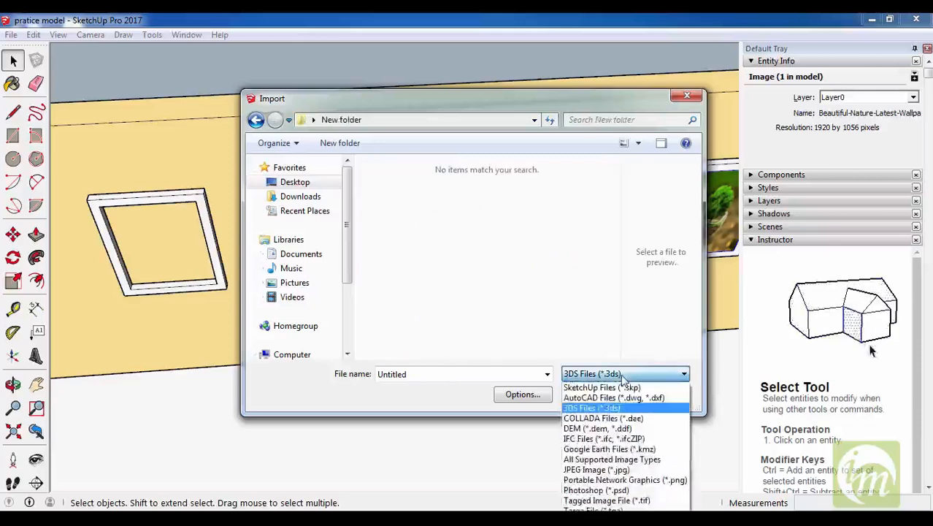
{"action": "left_click", "coordinate": [604, 463]}
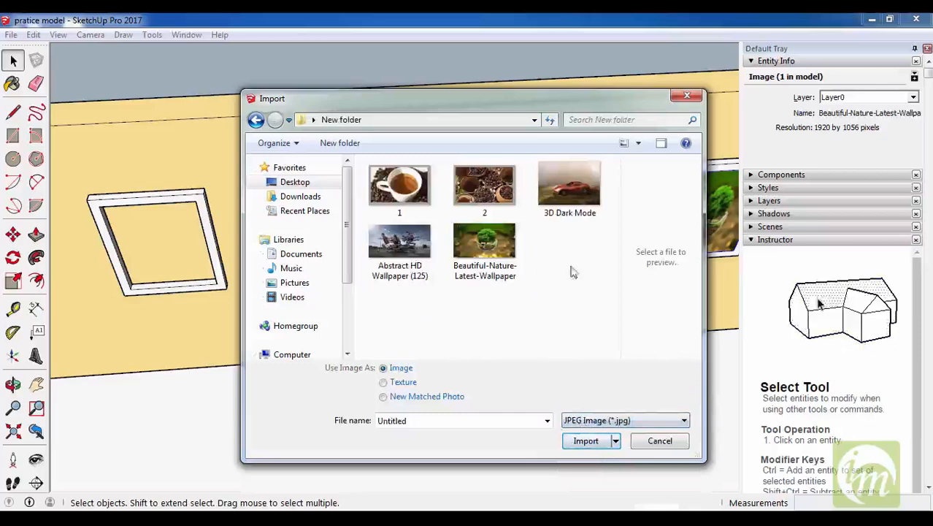
Import Abstract HD Wallpaper (125) as an image, placing it from the lower-left inner corner of the empty frame next to the car picture.
{"action": "left_click", "coordinate": [399, 243]}
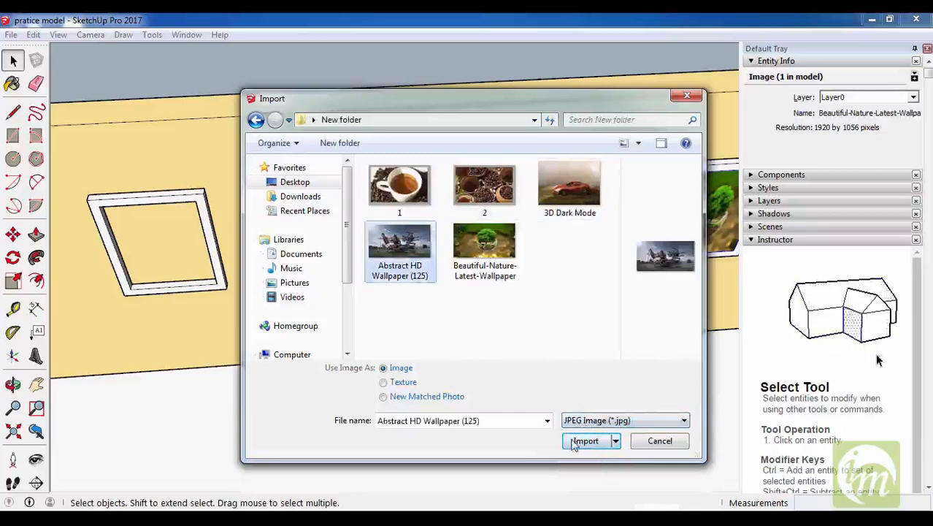
{"action": "left_click", "coordinate": [585, 440]}
{"action": "scroll", "coordinate": [402, 257], "scroll_direction": "up", "scroll_amount": 2}
{"action": "scroll", "coordinate": [394, 257], "scroll_direction": "up", "scroll_amount": 2}
{"action": "mouse_move", "coordinate": [375, 257]}
{"action": "middle_mouse_down"}
{"action": "mouse_move", "coordinate": [386, 223]}
{"action": "mouse_move", "coordinate": [368, 243]}
{"action": "middle_mouse_up"}
{"action": "scroll", "coordinate": [368, 243], "scroll_direction": "up", "scroll_amount": 5}
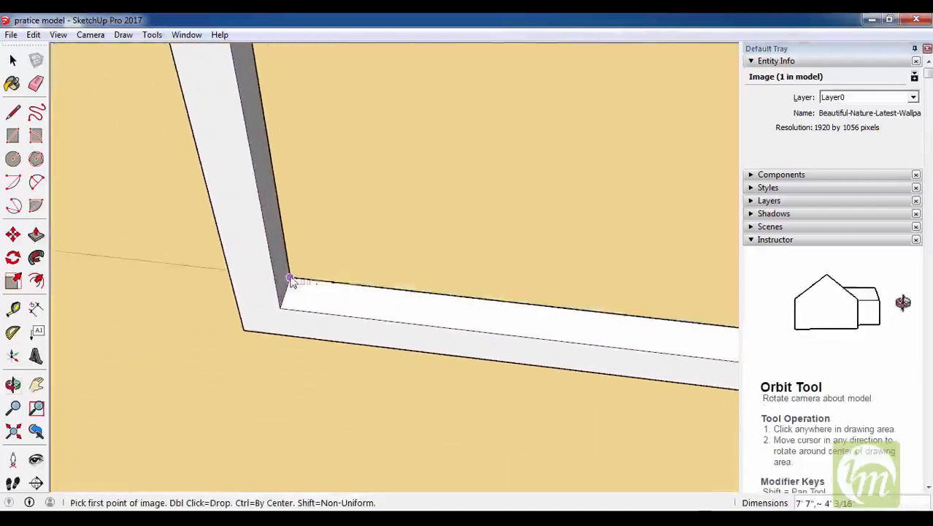
{"action": "left_click", "coordinate": [291, 281]}
{"action": "scroll", "coordinate": [371, 322], "scroll_direction": "down", "scroll_amount": 4}
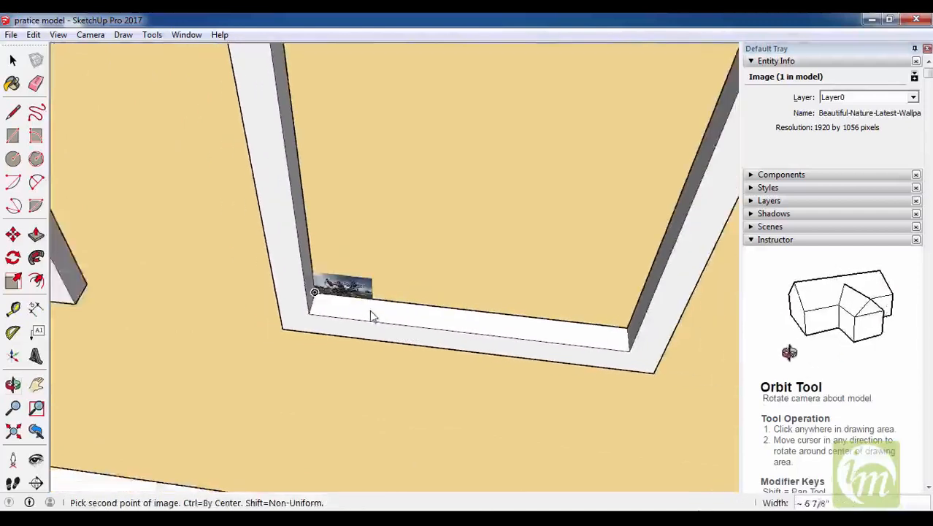
{"action": "scroll", "coordinate": [367, 312], "scroll_direction": "down", "scroll_amount": 3}
{"action": "middle_click_drag", "start_coordinate": [368, 312], "coordinate": [540, 260]}
{"action": "left_click", "coordinate": [492, 166]}
Scale the imported sports picture narrower so its width fits inside the frame's opening.
{"action": "key", "text": "space"}
{"action": "key", "text": "s"}
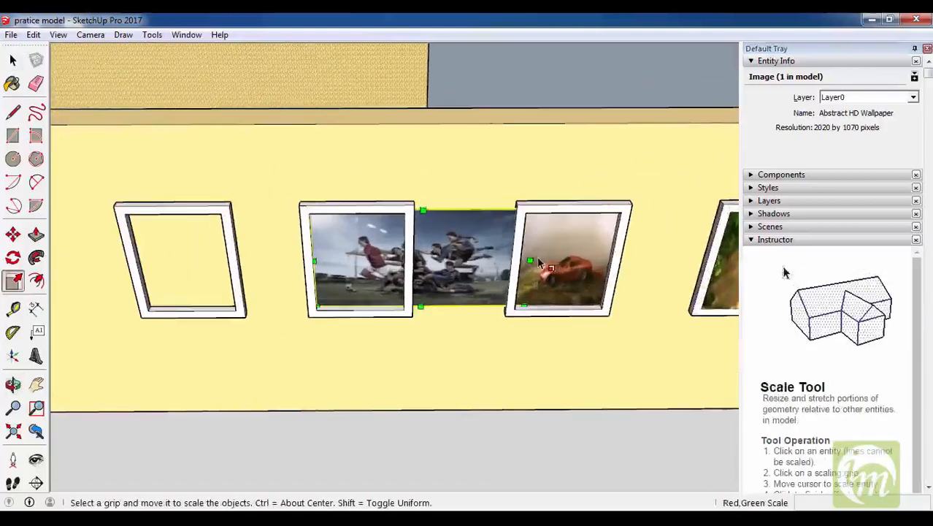
{"action": "left_click_drag", "start_coordinate": [531, 260], "coordinate": [407, 257]}
{"action": "key", "text": "space"}
{"action": "middle_click_drag", "start_coordinate": [482, 283], "coordinate": [398, 233]}
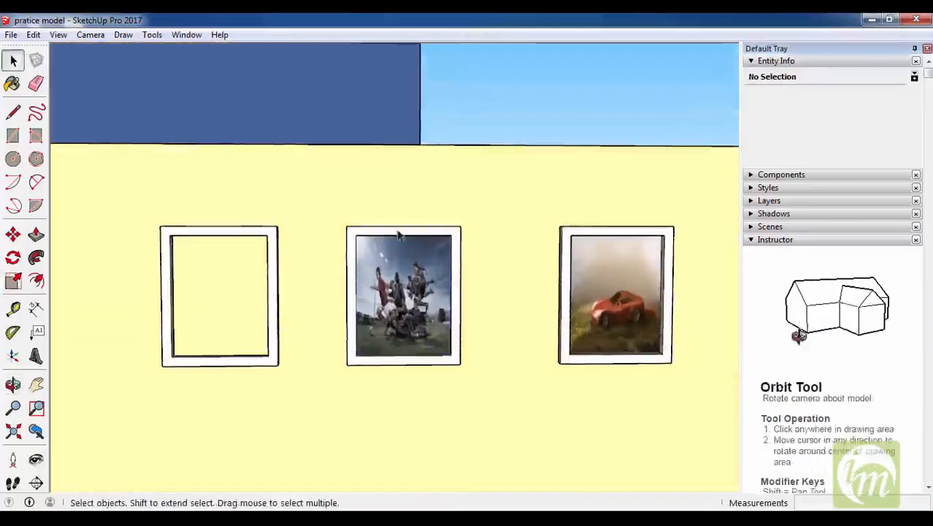
Inspect the wall with the framed pictures from inside and above the room.
{"action": "scroll", "coordinate": [387, 251], "scroll_direction": "down", "scroll_amount": 5}
{"action": "middle_click_drag", "start_coordinate": [367, 290], "coordinate": [400, 436]}
{"action": "scroll", "coordinate": [452, 416], "scroll_direction": "down", "scroll_amount": 7}
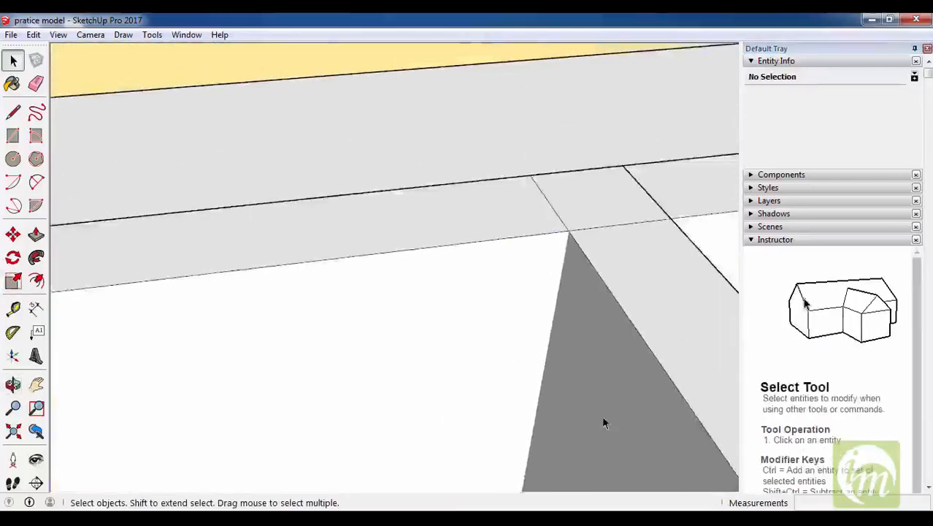
{"action": "scroll", "coordinate": [471, 424], "scroll_direction": "down", "scroll_amount": 8}
{"action": "scroll", "coordinate": [496, 52], "scroll_direction": "up", "scroll_amount": 5}
{"action": "scroll", "coordinate": [425, 208], "scroll_direction": "down", "scroll_amount": 2}
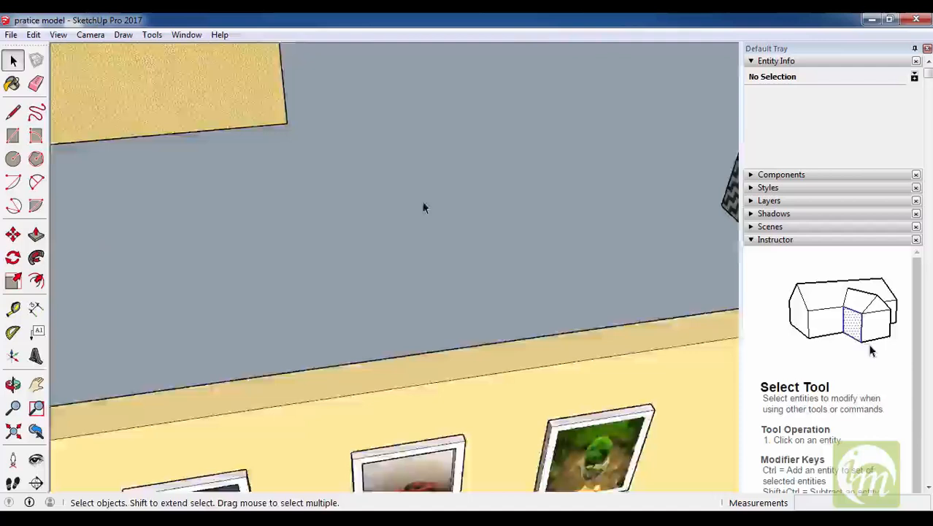
{"action": "scroll", "coordinate": [425, 207], "scroll_direction": "down", "scroll_amount": 4}
{"action": "middle_click_drag", "start_coordinate": [279, 333], "coordinate": [210, 310]}
{"action": "scroll", "coordinate": [205, 371], "scroll_direction": "up", "scroll_amount": 3}
{"action": "middle_click_drag", "start_coordinate": [464, 329], "coordinate": [398, 215]}
{"action": "scroll", "coordinate": [504, 122], "scroll_direction": "down", "scroll_amount": 2}
{"action": "scroll", "coordinate": [323, 309], "scroll_direction": "up", "scroll_amount": 1}
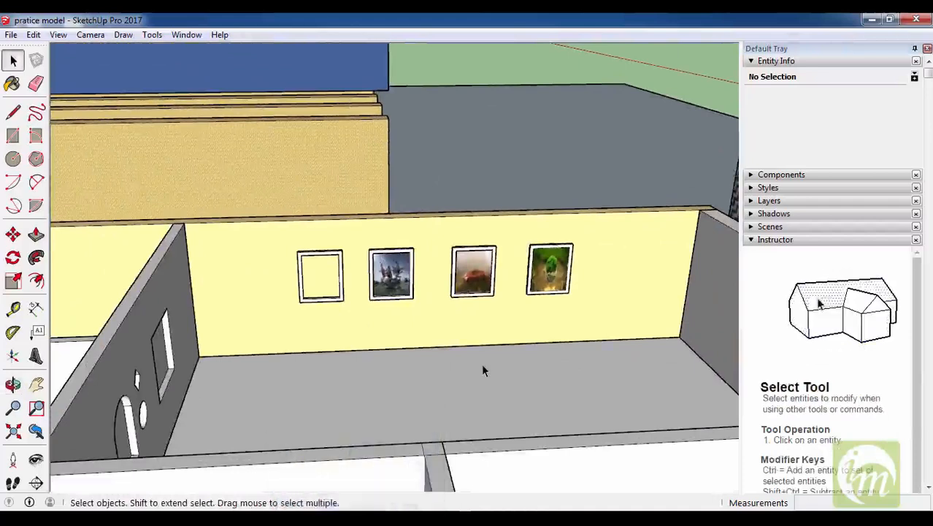
{"action": "middle_click_drag", "start_coordinate": [481, 371], "coordinate": [338, 296]}
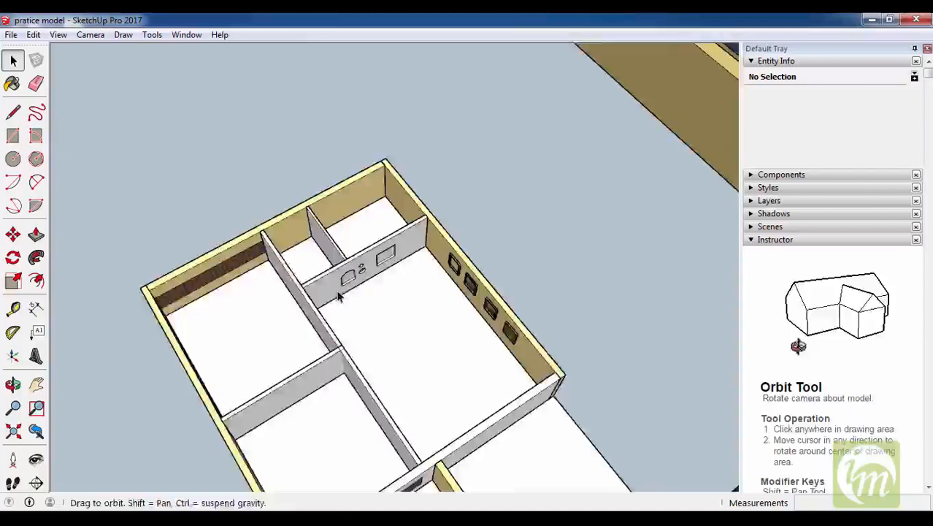
Review the whole building and its room layout from above and from the front.
{"action": "scroll", "coordinate": [624, 233], "scroll_direction": "down", "scroll_amount": 3}
{"action": "middle_click_drag", "start_coordinate": [624, 233], "coordinate": [532, 264]}
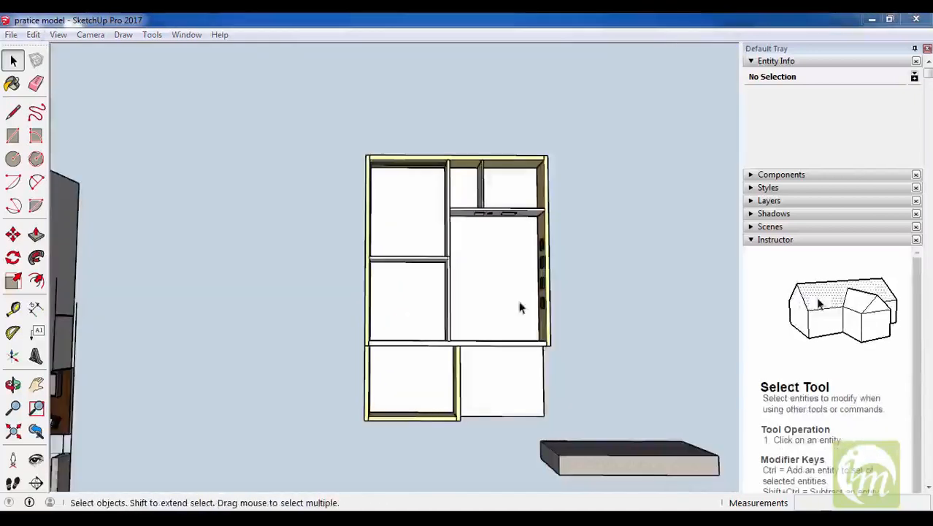
{"action": "middle_click_drag", "start_coordinate": [490, 284], "coordinate": [486, 317]}
{"action": "scroll", "coordinate": [482, 234], "scroll_direction": "down", "scroll_amount": 2}
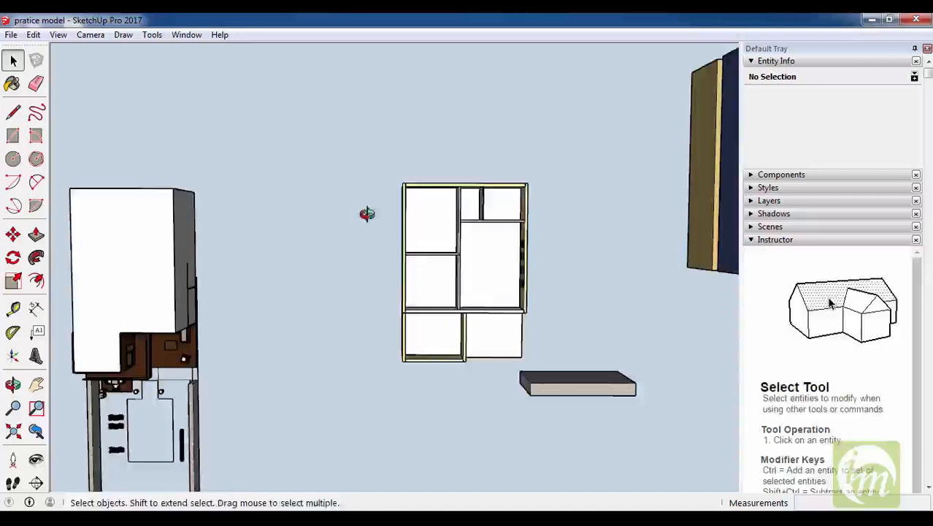
{"action": "middle_click_drag", "start_coordinate": [366, 215], "coordinate": [365, 190]}
{"action": "scroll", "coordinate": [391, 254], "scroll_direction": "down", "scroll_amount": 2}
{"action": "middle_click_drag", "start_coordinate": [466, 253], "coordinate": [478, 233]}
{"action": "scroll", "coordinate": [480, 252], "scroll_direction": "up", "scroll_amount": 4}
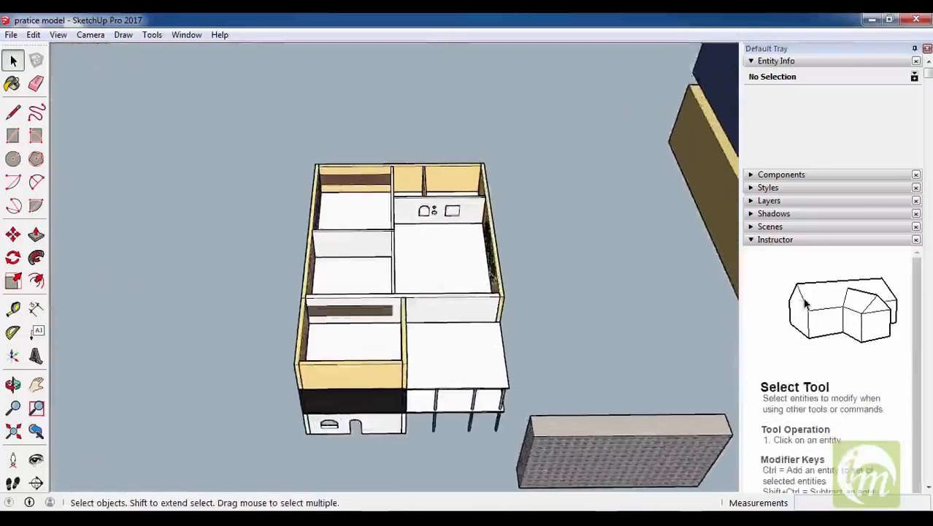
{"action": "scroll", "coordinate": [387, 345], "scroll_direction": "down", "scroll_amount": 1}
{"action": "middle_click_drag", "start_coordinate": [387, 349], "coordinate": [353, 70]}
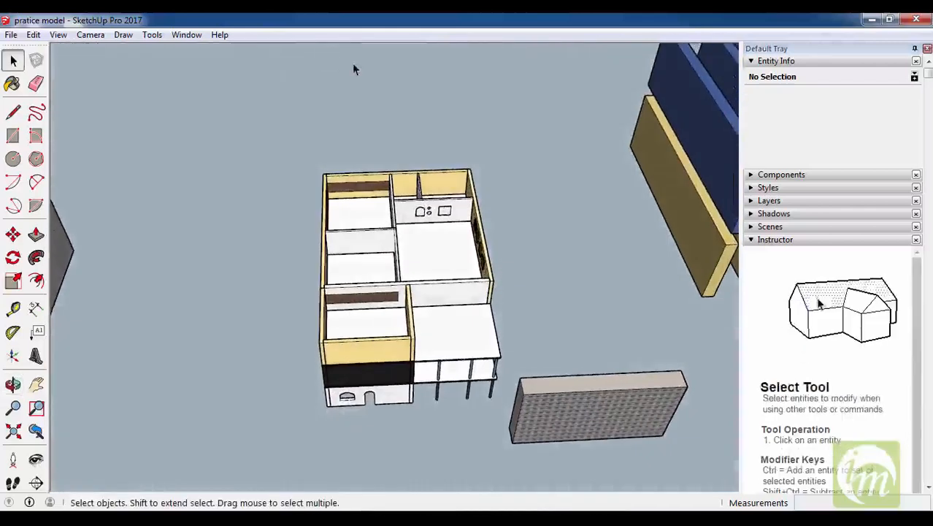
{"action": "middle_click_drag", "start_coordinate": [484, 173], "coordinate": [261, 350]}
{"action": "scroll", "coordinate": [401, 305], "scroll_direction": "up", "scroll_amount": 4}
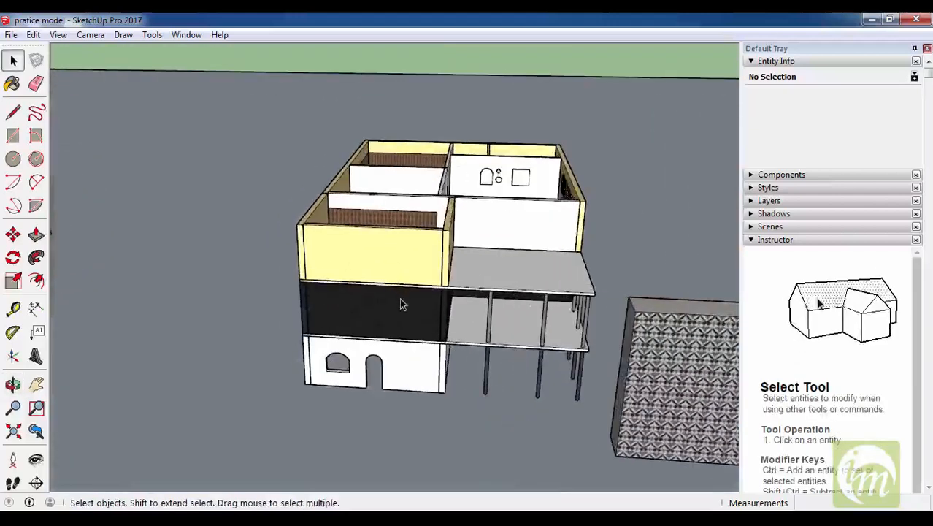
{"action": "middle_click_drag", "start_coordinate": [417, 277], "coordinate": [418, 387]}
{"action": "left_click_drag", "start_coordinate": [418, 387], "coordinate": [429, 406]}
{"action": "scroll", "coordinate": [438, 292], "scroll_direction": "down", "scroll_amount": 2}
{"action": "middle_click_drag", "start_coordinate": [459, 303], "coordinate": [435, 310]}
{"action": "scroll", "coordinate": [427, 277], "scroll_direction": "down", "scroll_amount": 1}
{"action": "scroll", "coordinate": [428, 279], "scroll_direction": "down", "scroll_amount": 1}
{"action": "scroll", "coordinate": [438, 298], "scroll_direction": "up", "scroll_amount": 1}
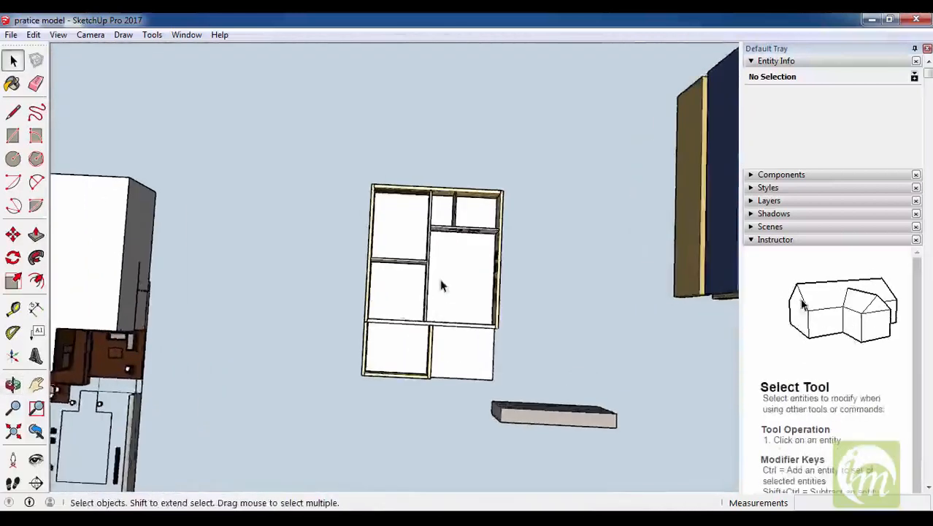
Switch to the Top standard view, centred on the large room with the framed pictures.
{"action": "scroll", "coordinate": [439, 278], "scroll_direction": "up", "scroll_amount": 2}
{"action": "middle_click_drag", "start_coordinate": [454, 277], "coordinate": [455, 277]}
{"action": "key", "text": "F2"}
{"action": "middle_click", "coordinate": [501, 289]}
{"action": "scroll", "coordinate": [501, 295], "scroll_direction": "up", "scroll_amount": 3}
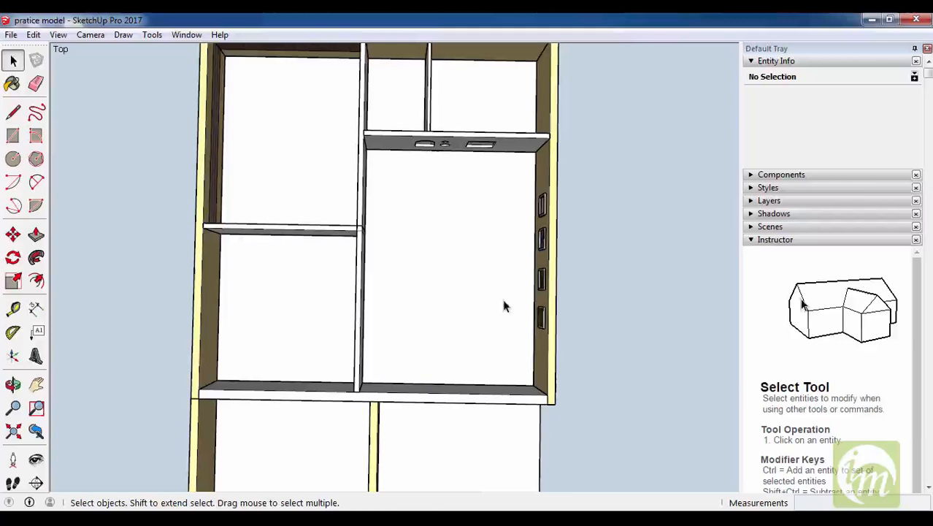
Start a 3D text reading "sketchup" and set its font to Times New Roman.
{"action": "left_click", "coordinate": [37, 357]}
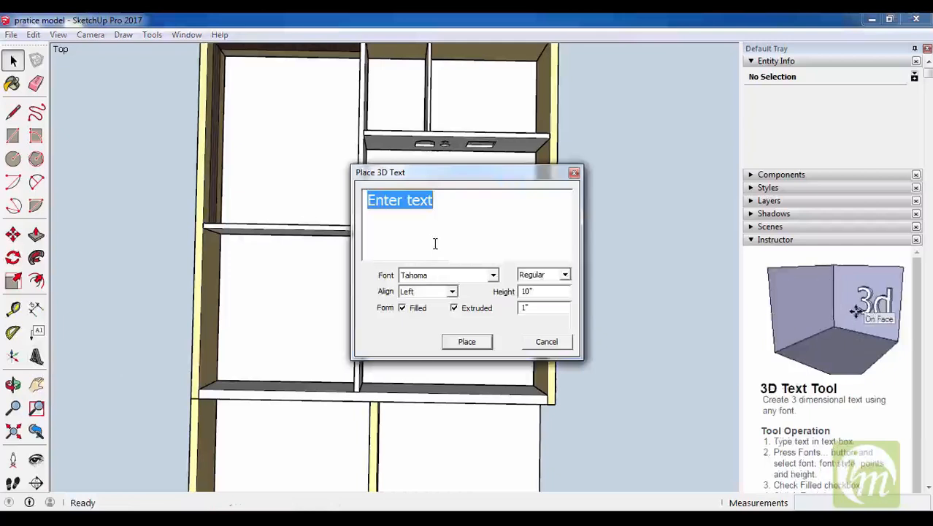
{"action": "type", "text": "sketchup"}
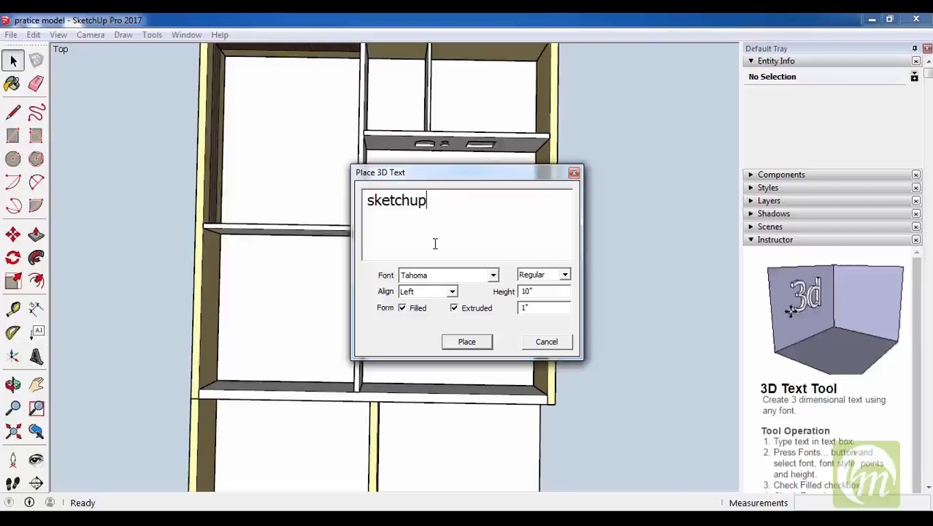
{"action": "left_click", "coordinate": [486, 275]}
{"action": "scroll", "coordinate": [471, 332], "scroll_direction": "down", "scroll_amount": 1}
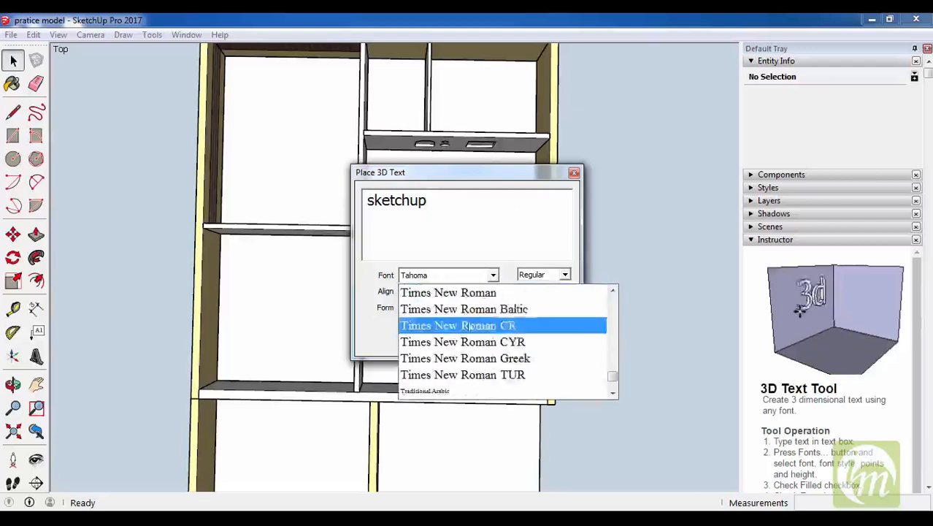
{"action": "scroll", "coordinate": [510, 357], "scroll_direction": "down", "scroll_amount": 3}
{"action": "scroll", "coordinate": [501, 358], "scroll_direction": "up", "scroll_amount": 3}
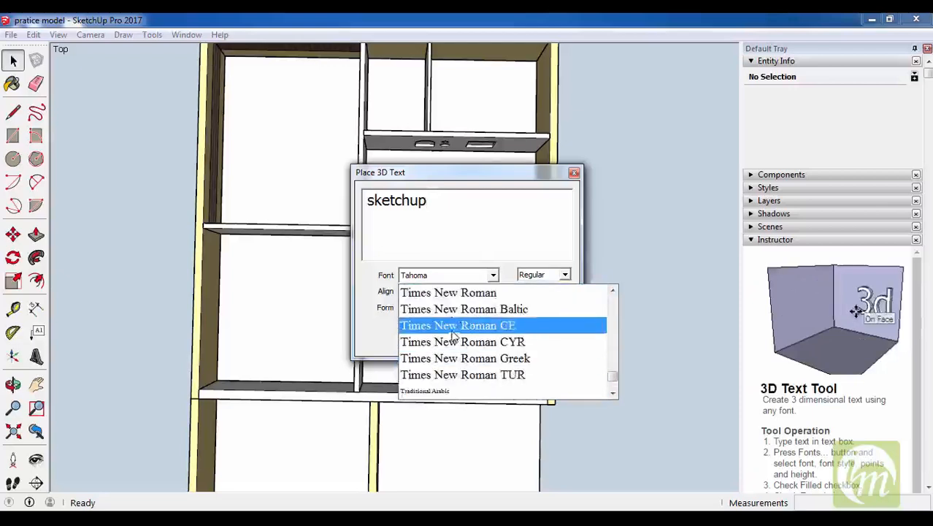
{"action": "left_click", "coordinate": [466, 293]}
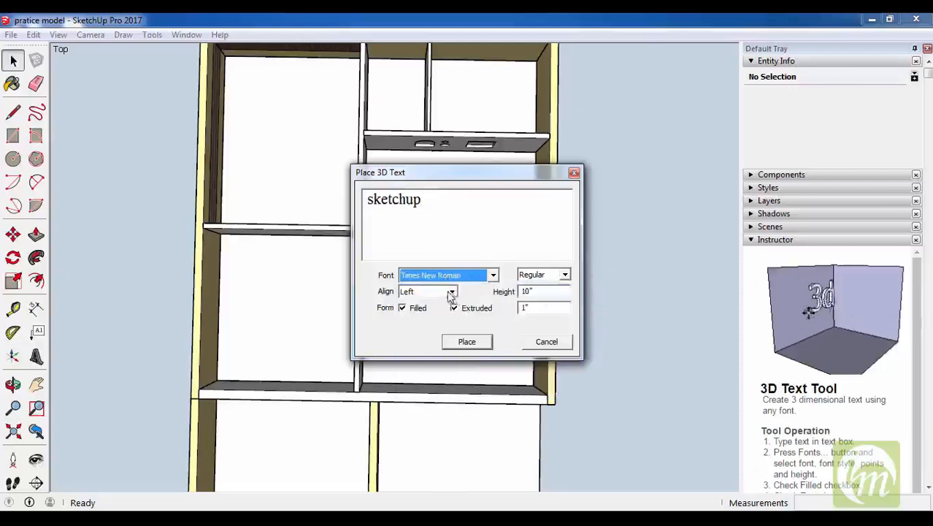
Try the Center and Right alignments for the 3D text and settle on Center.
{"action": "left_click", "coordinate": [451, 292]}
{"action": "left_click", "coordinate": [416, 314]}
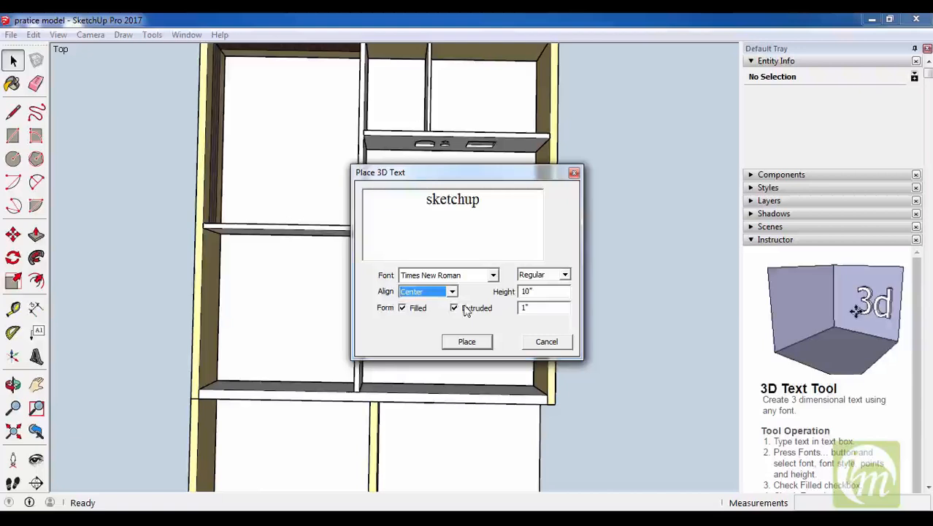
{"action": "left_click", "coordinate": [453, 292]}
{"action": "left_click", "coordinate": [425, 324]}
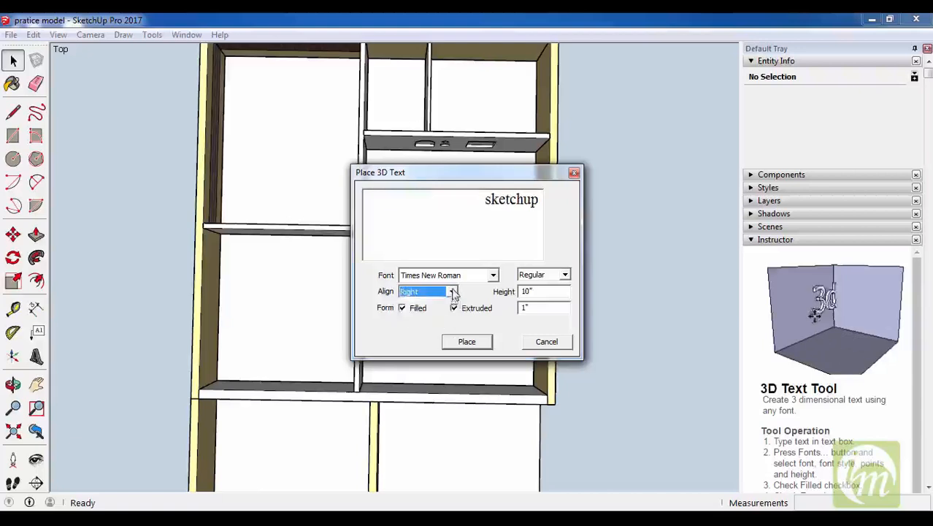
{"action": "left_click", "coordinate": [452, 292]}
{"action": "left_click", "coordinate": [427, 314]}
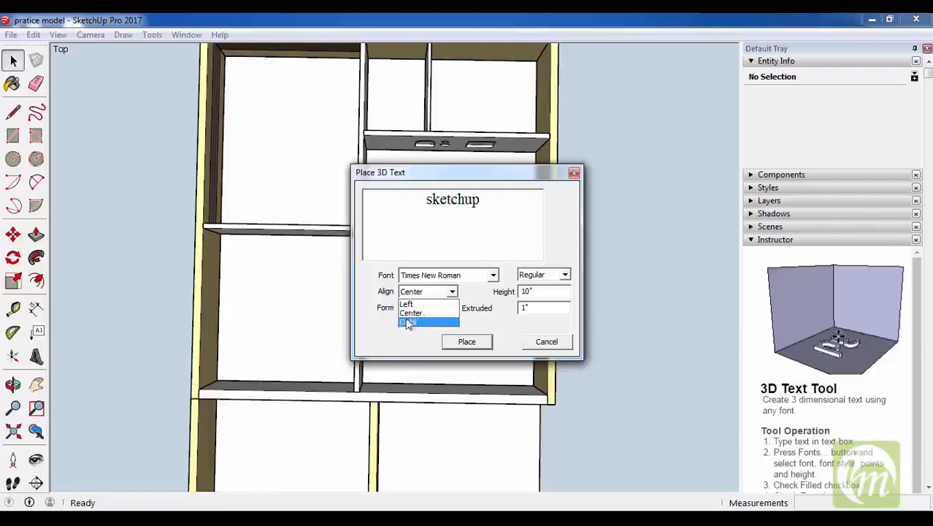
{"action": "left_click", "coordinate": [454, 292]}
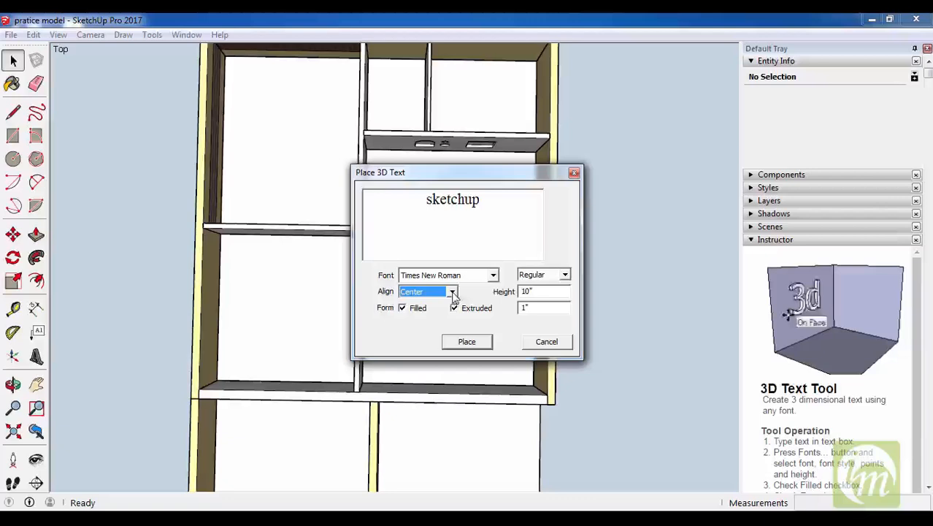
Set the 3D text's style to Bold Italic and its height to 1', and accept the text settings.
{"action": "left_click", "coordinate": [565, 276]}
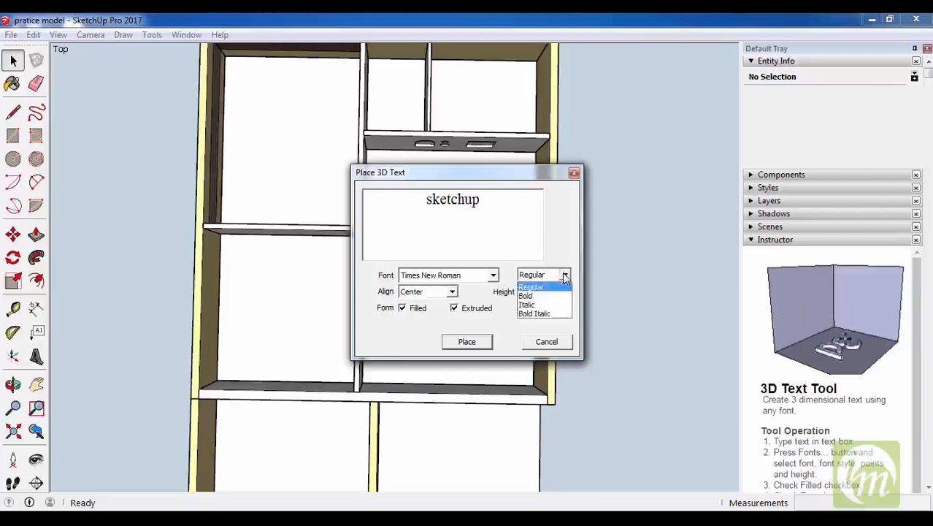
{"action": "left_click", "coordinate": [550, 303]}
{"action": "left_click", "coordinate": [565, 275]}
{"action": "left_click", "coordinate": [536, 312]}
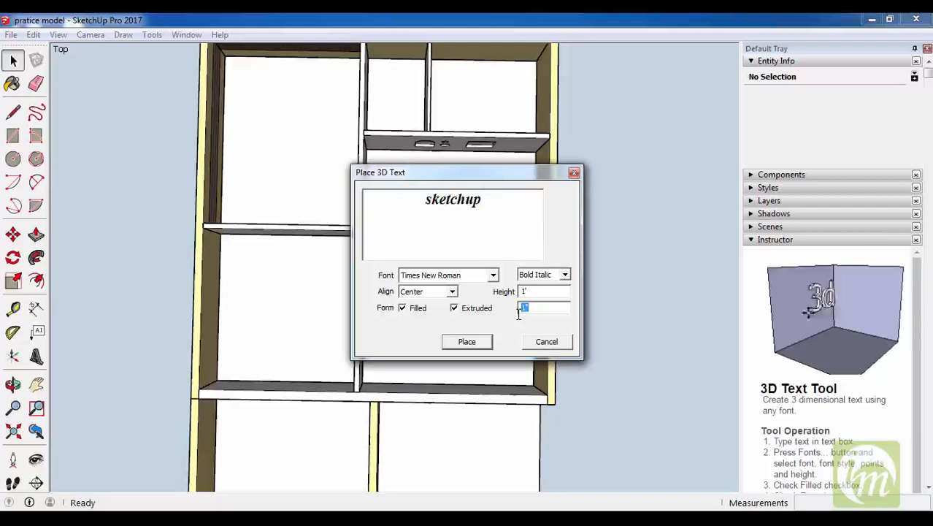
{"action": "key", "text": "Return"}
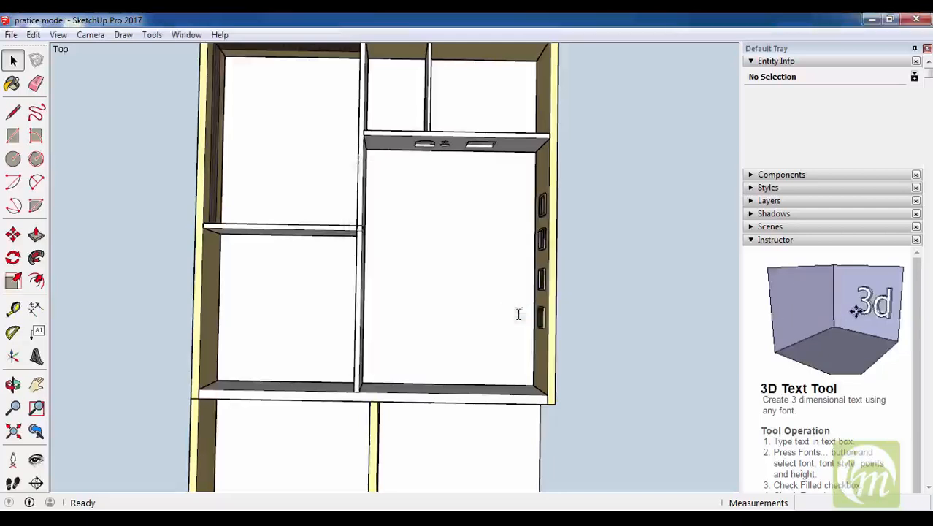
Discard the pending 3D text and place a new "sketchup" text, extruded 10", on the large room's floor.
{"action": "scroll", "coordinate": [462, 307], "scroll_direction": "up", "scroll_amount": 1}
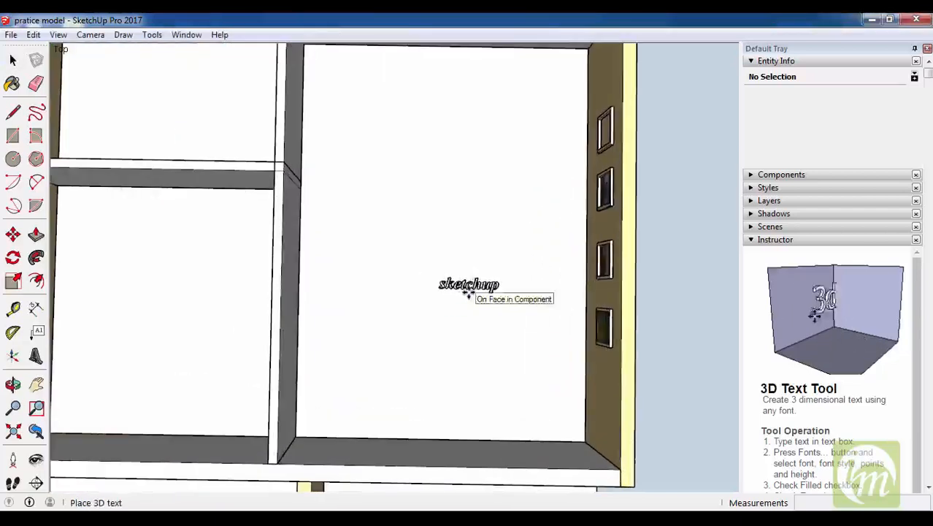
{"action": "key", "text": "Escape"}
{"action": "left_click", "coordinate": [36, 357]}
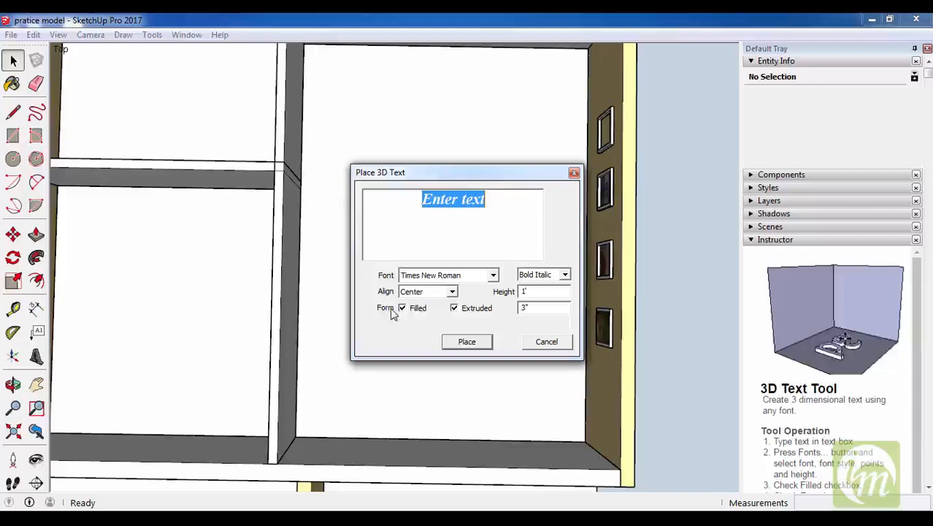
{"action": "type", "text": "s"}
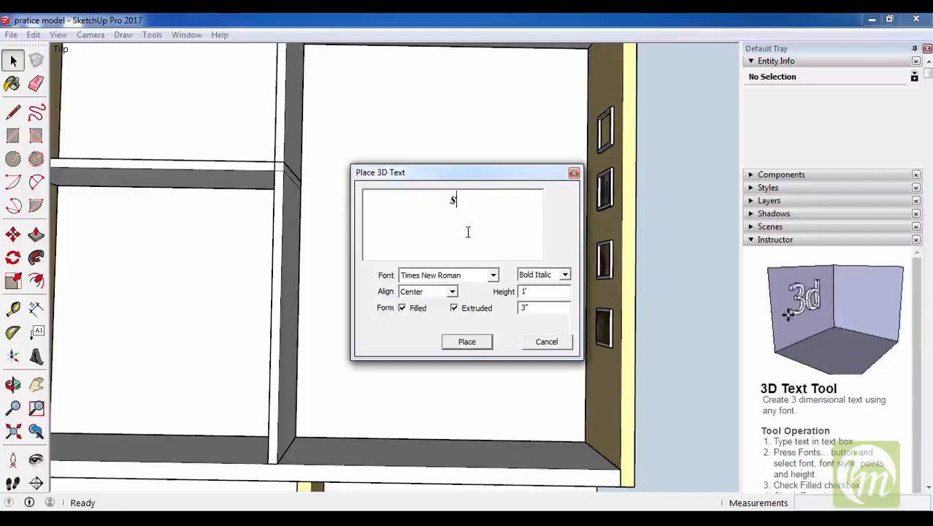
{"action": "type", "text": "ketchup"}
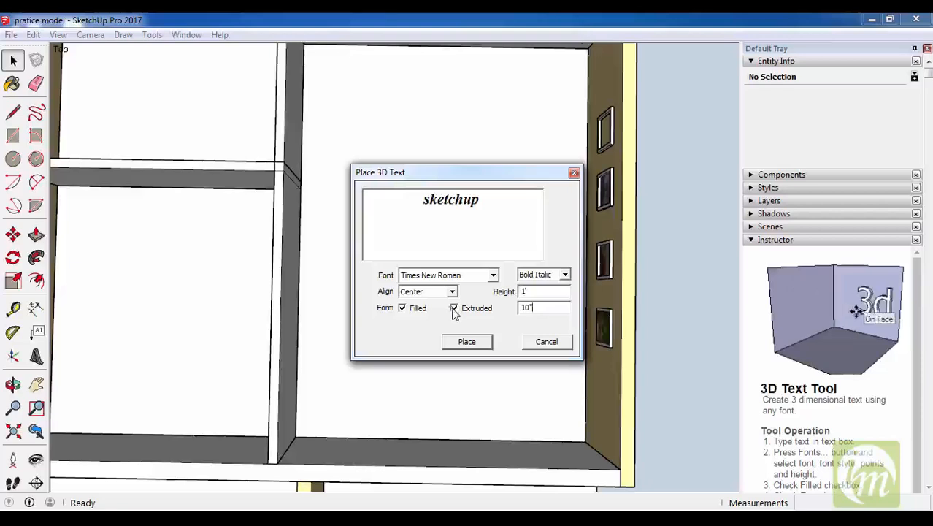
{"action": "left_click", "coordinate": [466, 342]}
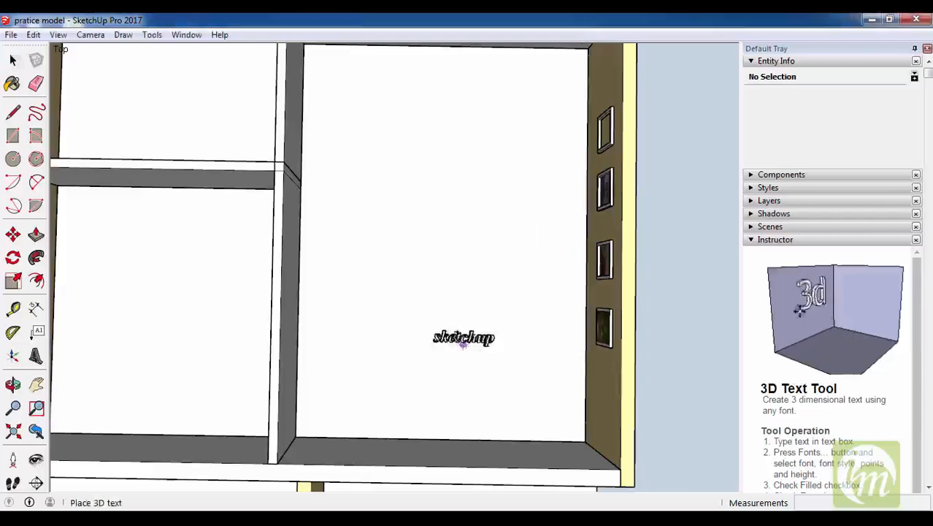
{"action": "left_click", "coordinate": [451, 240]}
Open the sketchup text component for editing and push the top face of the letter c down about 6 3/16".
{"action": "scroll", "coordinate": [452, 238], "scroll_direction": "up", "scroll_amount": 3}
{"action": "scroll", "coordinate": [455, 237], "scroll_direction": "up", "scroll_amount": 5}
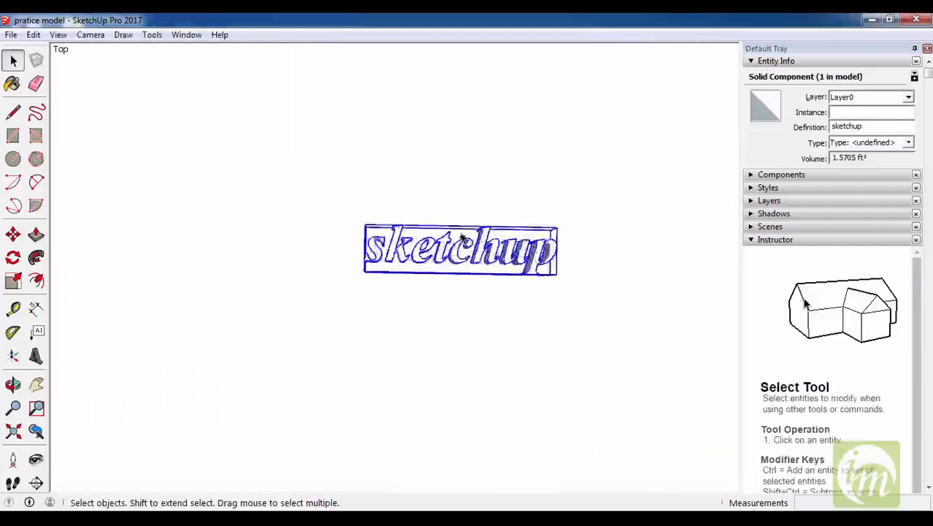
{"action": "mouse_move", "coordinate": [455, 238]}
{"action": "middle_mouse_down"}
{"action": "mouse_move", "coordinate": [454, 94]}
{"action": "mouse_move", "coordinate": [482, 15]}
{"action": "mouse_move", "coordinate": [510, 287]}
{"action": "mouse_move", "coordinate": [521, 200]}
{"action": "mouse_move", "coordinate": [598, 208]}
{"action": "mouse_move", "coordinate": [567, 346]}
{"action": "mouse_move", "coordinate": [146, 337]}
{"action": "mouse_move", "coordinate": [617, 469]}
{"action": "mouse_move", "coordinate": [463, 329]}
{"action": "mouse_move", "coordinate": [422, 353]}
{"action": "middle_mouse_up"}
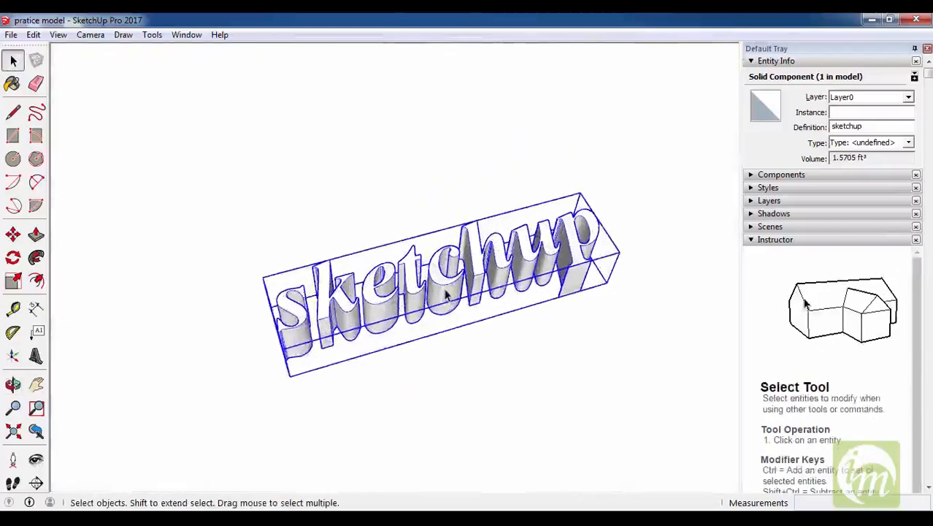
{"action": "left_click", "coordinate": [422, 353]}
{"action": "scroll", "coordinate": [447, 283], "scroll_direction": "up", "scroll_amount": 5}
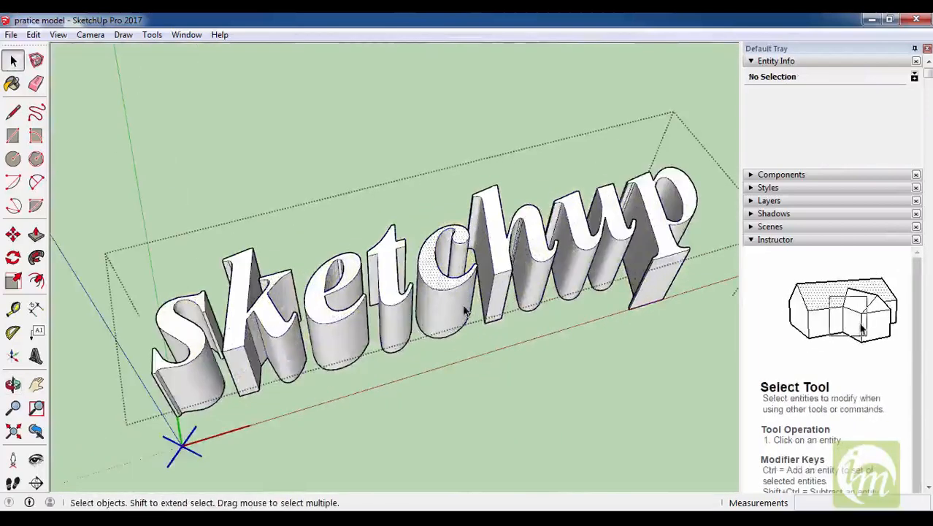
{"action": "scroll", "coordinate": [465, 310], "scroll_direction": "up", "scroll_amount": 3}
{"action": "key", "text": "p"}
{"action": "left_click", "coordinate": [427, 270]}
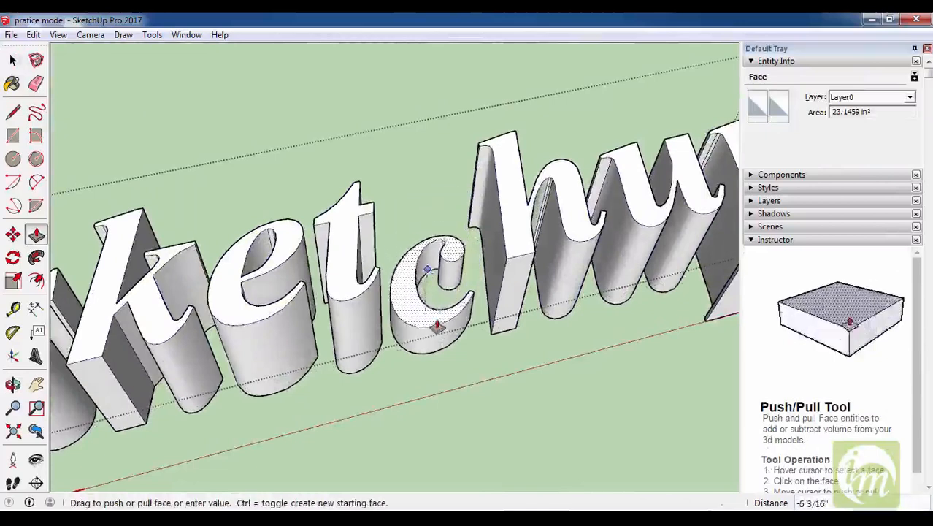
{"action": "left_click", "coordinate": [437, 327]}
Push the top face of the letter e down to roughly the height of the letter c.
{"action": "scroll", "coordinate": [437, 327], "scroll_direction": "down", "scroll_amount": 3}
{"action": "mouse_move", "coordinate": [436, 326]}
{"action": "middle_mouse_down"}
{"action": "mouse_move", "coordinate": [431, 278]}
{"action": "mouse_move", "coordinate": [463, 276]}
{"action": "middle_mouse_up"}
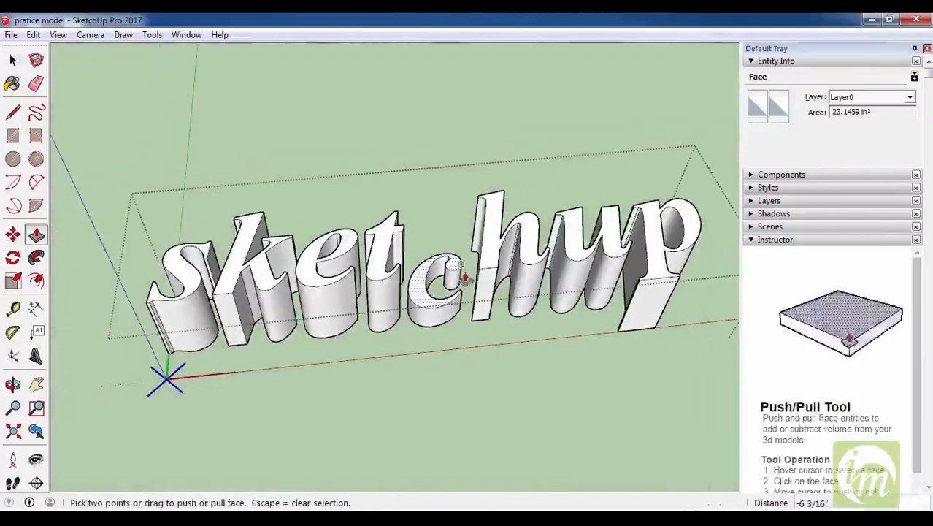
{"action": "key", "text": "space"}
{"action": "key", "text": "p"}
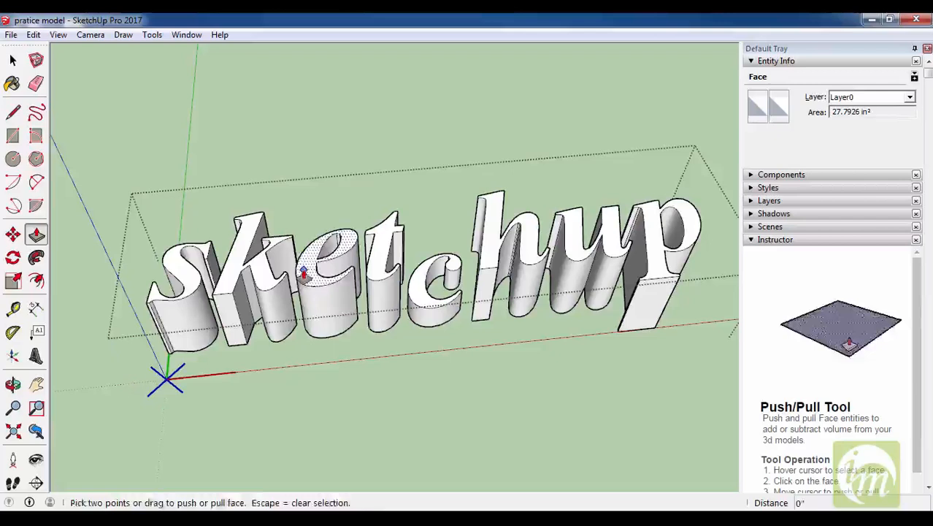
{"action": "left_click", "coordinate": [303, 276]}
{"action": "left_click", "coordinate": [314, 309]}
Push the top faces of the letters u and p down about 6 3/4" each.
{"action": "scroll", "coordinate": [452, 260], "scroll_direction": "down", "scroll_amount": 2}
{"action": "mouse_move", "coordinate": [504, 276]}
{"action": "middle_mouse_down"}
{"action": "mouse_move", "coordinate": [566, 282]}
{"action": "mouse_move", "coordinate": [599, 232]}
{"action": "middle_mouse_up"}
{"action": "key", "text": "space"}
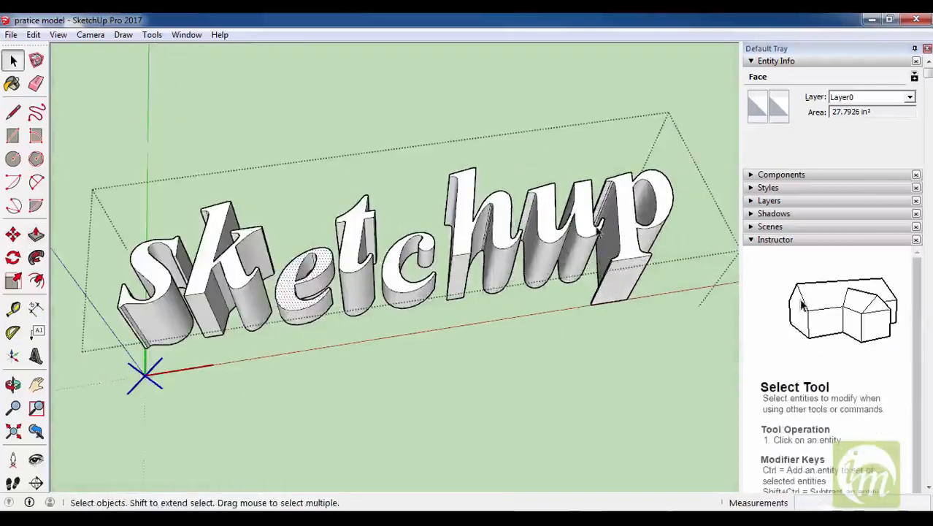
{"action": "key", "text": "p"}
{"action": "left_click", "coordinate": [584, 232]}
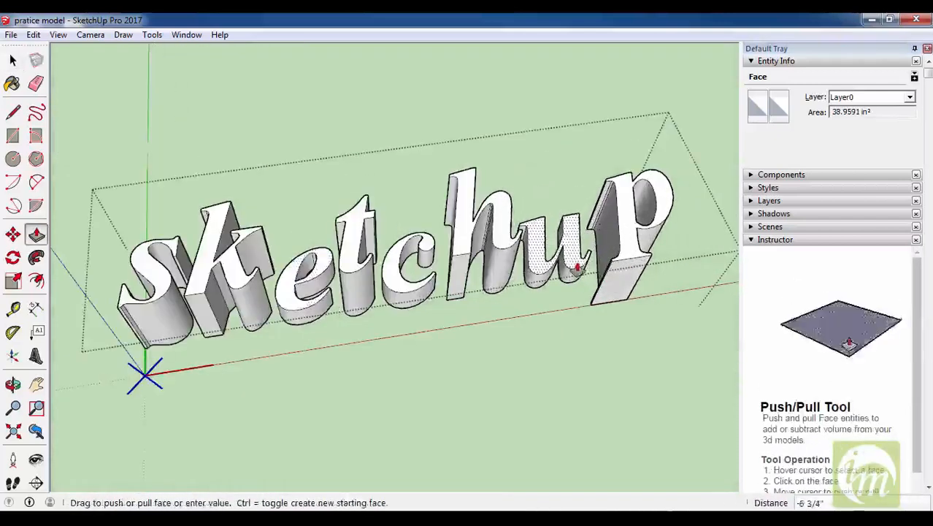
{"action": "mouse_move", "coordinate": [471, 259]}
{"action": "middle_mouse_down"}
{"action": "mouse_move", "coordinate": [406, 177]}
{"action": "mouse_move", "coordinate": [416, 25]}
{"action": "mouse_move", "coordinate": [450, 407]}
{"action": "mouse_move", "coordinate": [574, 311]}
{"action": "middle_mouse_up"}
{"action": "scroll", "coordinate": [589, 286], "scroll_direction": "up", "scroll_amount": 6}
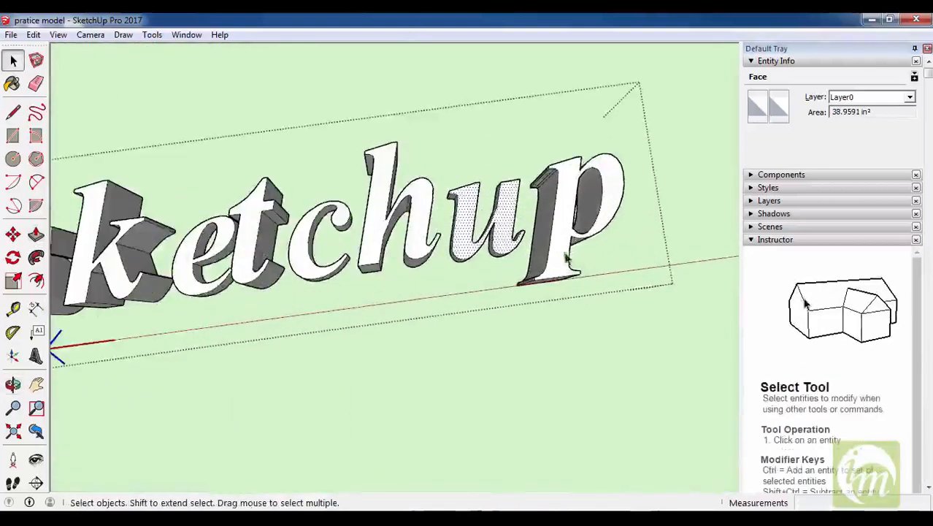
{"action": "scroll", "coordinate": [553, 257], "scroll_direction": "up", "scroll_amount": 2}
{"action": "key", "text": "p"}
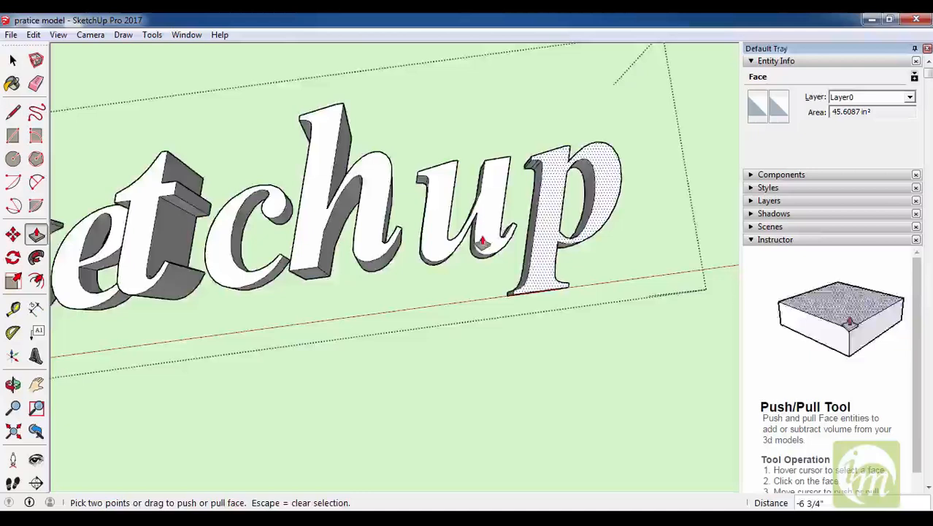
{"action": "scroll", "coordinate": [526, 246], "scroll_direction": "down", "scroll_amount": 3}
{"action": "middle_click_drag", "start_coordinate": [526, 246], "coordinate": [292, 176]}
Push the top faces of the letters k and t down about 6 3/8", and lower the letter s as well.
{"action": "key", "text": "space"}
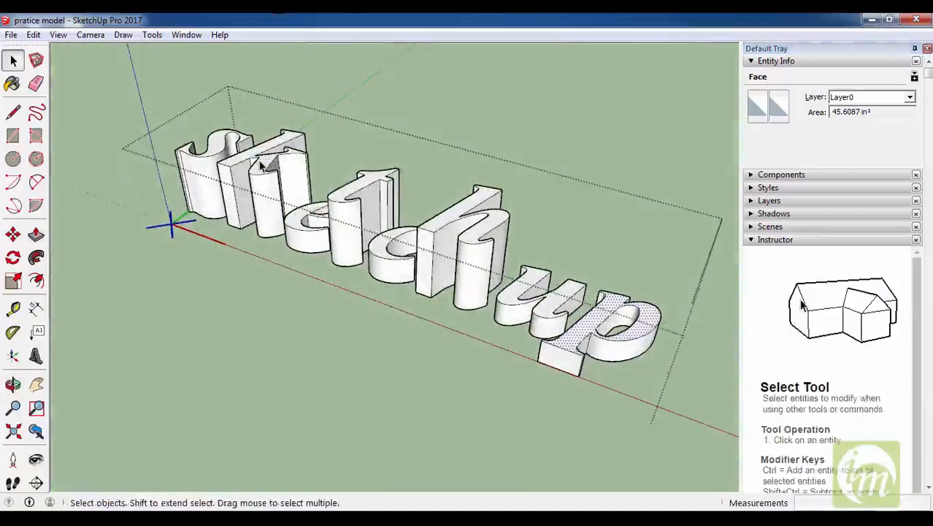
{"action": "scroll", "coordinate": [277, 190], "scroll_direction": "up", "scroll_amount": 4}
{"action": "key", "text": "p"}
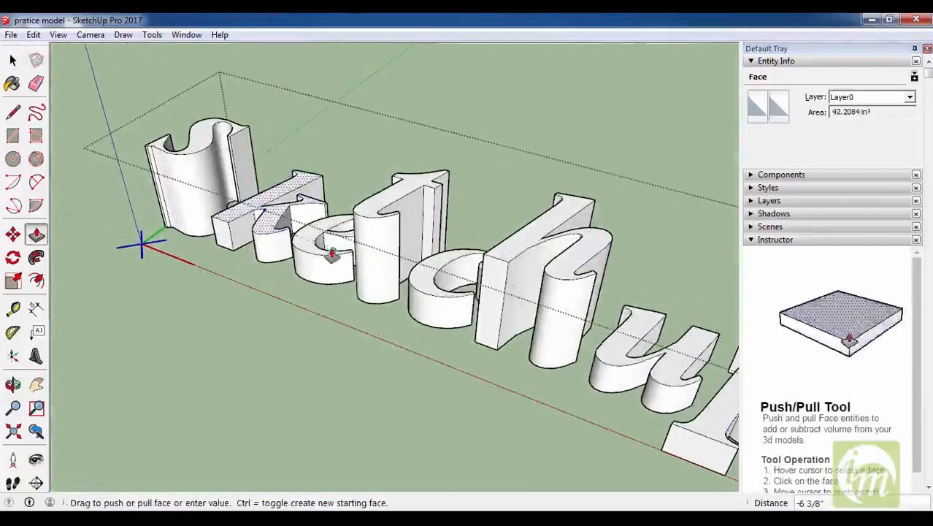
{"action": "left_click", "coordinate": [369, 212]}
{"action": "left_click", "coordinate": [266, 204]}
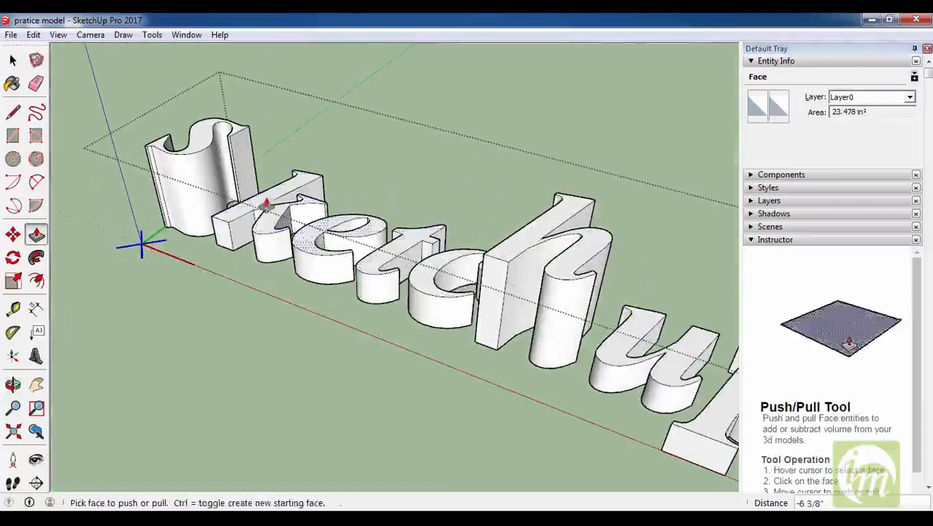
{"action": "left_click", "coordinate": [197, 149]}
{"action": "key", "text": "space"}
Paint the whole sketchup text component with the Formica Blue material.
{"action": "mouse_move", "coordinate": [197, 150]}
{"action": "middle_mouse_down"}
{"action": "mouse_move", "coordinate": [469, 240]}
{"action": "mouse_move", "coordinate": [582, 169]}
{"action": "mouse_move", "coordinate": [438, 296]}
{"action": "middle_mouse_up"}
{"action": "scroll", "coordinate": [438, 295], "scroll_direction": "down", "scroll_amount": 4}
{"action": "scroll", "coordinate": [395, 263], "scroll_direction": "up", "scroll_amount": 3}
{"action": "middle_click_drag", "start_coordinate": [394, 262], "coordinate": [406, 286]}
{"action": "key", "text": "b"}
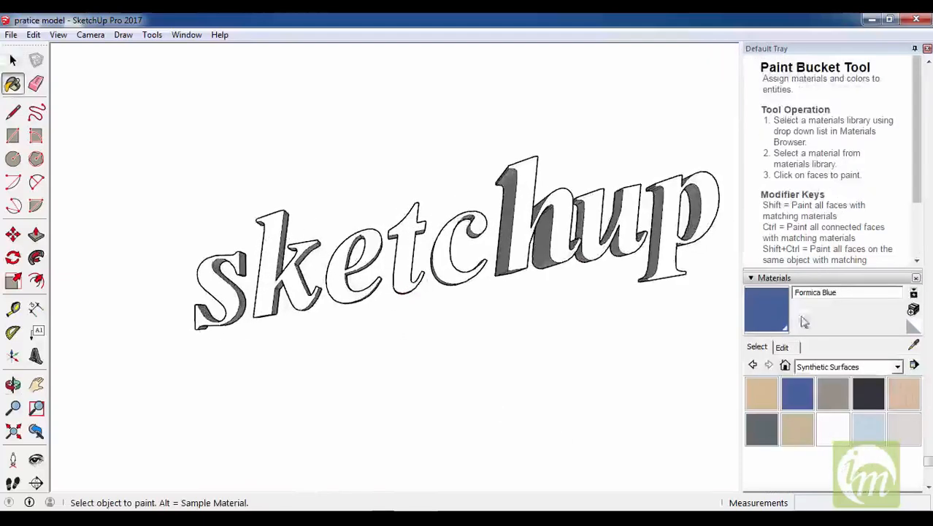
{"action": "mouse_move", "coordinate": [557, 223]}
{"action": "middle_mouse_down"}
{"action": "mouse_move", "coordinate": [573, 291]}
{"action": "mouse_move", "coordinate": [604, 298]}
{"action": "mouse_move", "coordinate": [563, 279]}
{"action": "middle_mouse_up"}
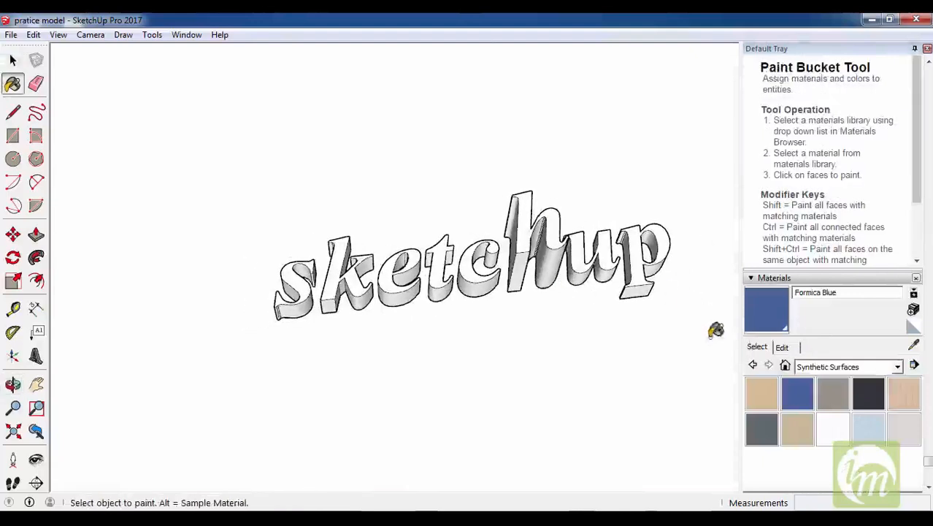
{"action": "key", "text": "space"}
{"action": "left_click", "coordinate": [561, 264]}
{"action": "mouse_move", "coordinate": [484, 229]}
{"action": "middle_mouse_down"}
{"action": "mouse_move", "coordinate": [508, 264]}
{"action": "mouse_move", "coordinate": [555, 245]}
{"action": "middle_mouse_up"}
{"action": "left_click", "coordinate": [781, 329]}
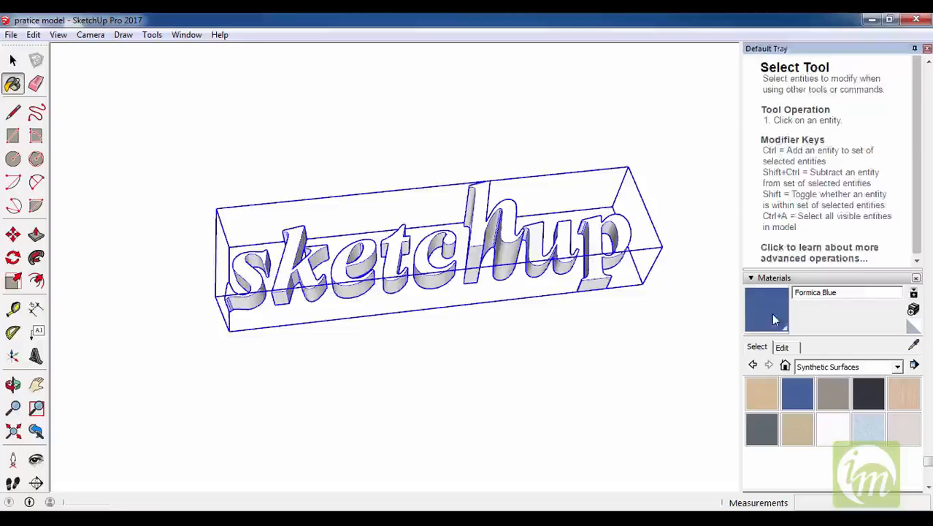
{"action": "left_click", "coordinate": [558, 248]}
Open the text component, select the whole letter h and paint it with the red Color A05.
{"action": "mouse_move", "coordinate": [531, 265]}
{"action": "middle_mouse_down"}
{"action": "mouse_move", "coordinate": [567, 315]}
{"action": "mouse_move", "coordinate": [406, 239]}
{"action": "mouse_move", "coordinate": [410, 100]}
{"action": "middle_mouse_up"}
{"action": "scroll", "coordinate": [438, 255], "scroll_direction": "up", "scroll_amount": 3}
{"action": "mouse_move", "coordinate": [438, 255]}
{"action": "middle_mouse_down"}
{"action": "mouse_move", "coordinate": [447, 285]}
{"action": "mouse_move", "coordinate": [521, 281]}
{"action": "middle_mouse_up"}
{"action": "scroll", "coordinate": [447, 285], "scroll_direction": "down", "scroll_amount": 5}
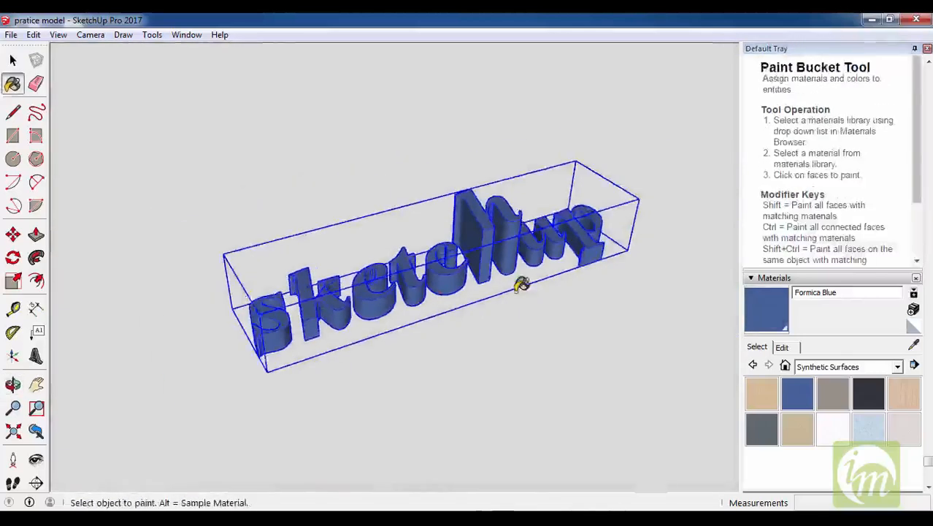
{"action": "key", "text": "space"}
{"action": "double_click", "coordinate": [499, 232]}
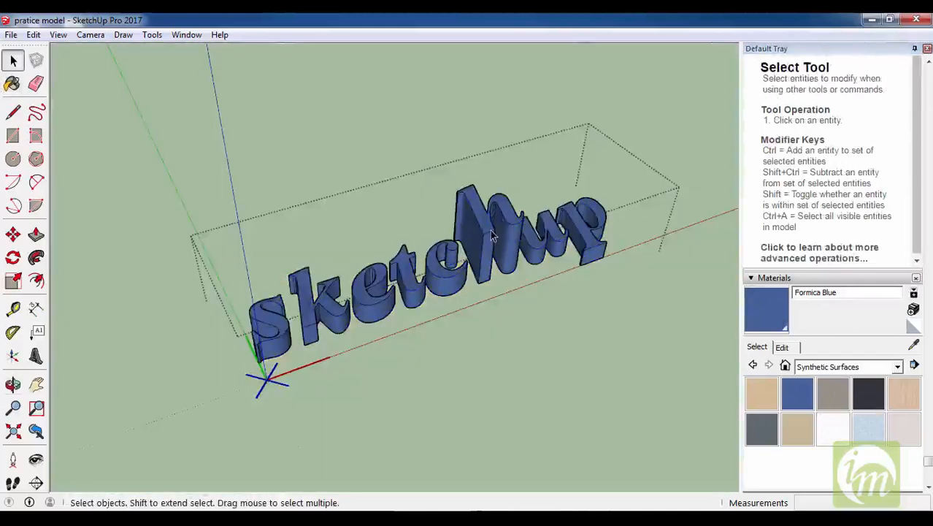
{"action": "left_click", "coordinate": [811, 366]}
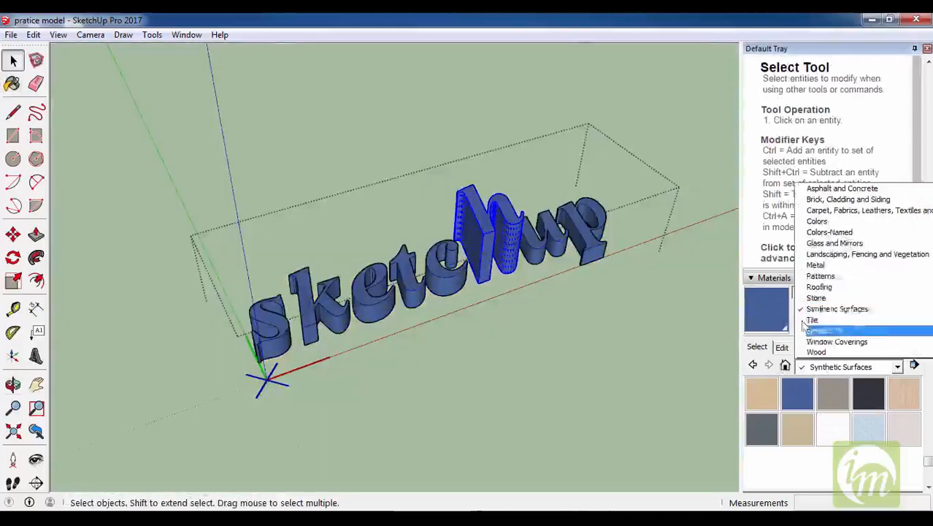
{"action": "left_click", "coordinate": [814, 222]}
{"action": "left_click", "coordinate": [763, 429]}
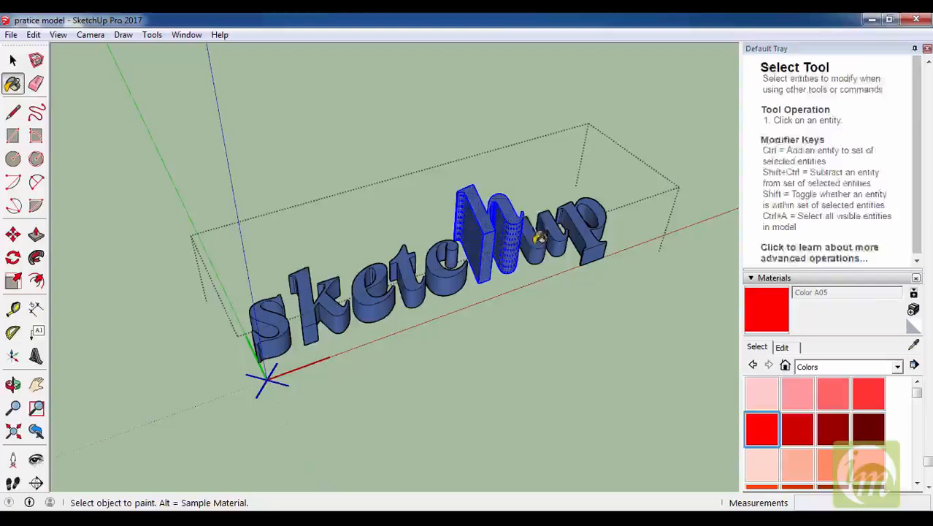
{"action": "left_click", "coordinate": [514, 222]}
Select all of the letter p inside the text component and paint it with the yellow Color D04.
{"action": "key", "text": "space"}
{"action": "left_click", "coordinate": [560, 263]}
{"action": "mouse_move", "coordinate": [560, 262]}
{"action": "middle_mouse_down"}
{"action": "mouse_move", "coordinate": [504, 330]}
{"action": "mouse_move", "coordinate": [552, 351]}
{"action": "middle_mouse_up"}
{"action": "scroll", "coordinate": [584, 292], "scroll_direction": "up", "scroll_amount": 5}
{"action": "double_click", "coordinate": [615, 217]}
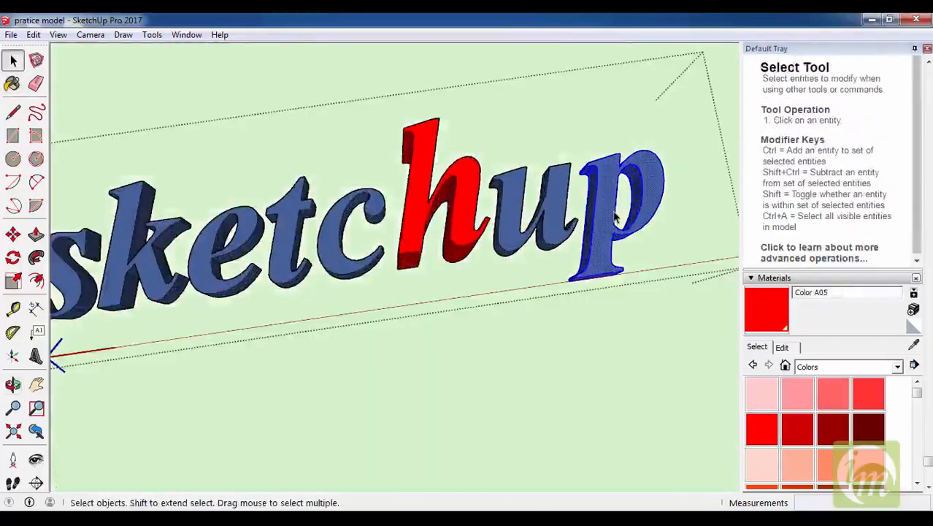
{"action": "key", "text": "b"}
{"action": "mouse_move", "coordinate": [920, 397]}
{"action": "left_mouse_down"}
{"action": "mouse_move", "coordinate": [918, 424]}
{"action": "mouse_move", "coordinate": [919, 405]}
{"action": "left_mouse_up"}
{"action": "left_click", "coordinate": [831, 435]}
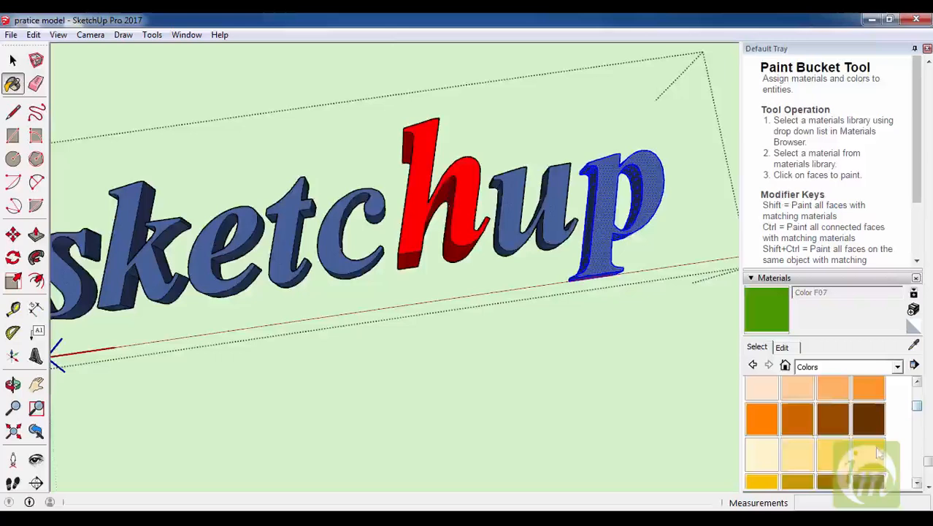
{"action": "left_click", "coordinate": [870, 455]}
{"action": "left_click", "coordinate": [614, 212]}
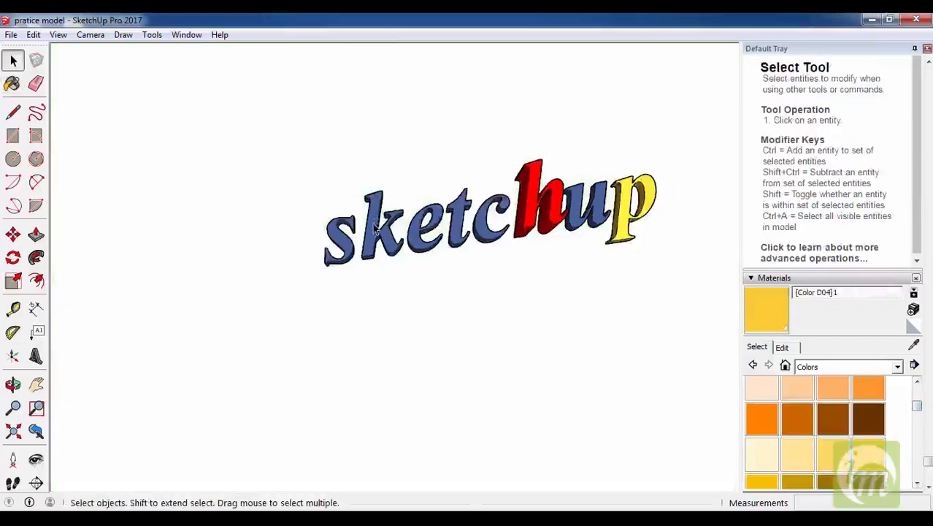
Select all of the letter k inside the text component and paint it with the dark green Color F08.
{"action": "double_click", "coordinate": [374, 225]}
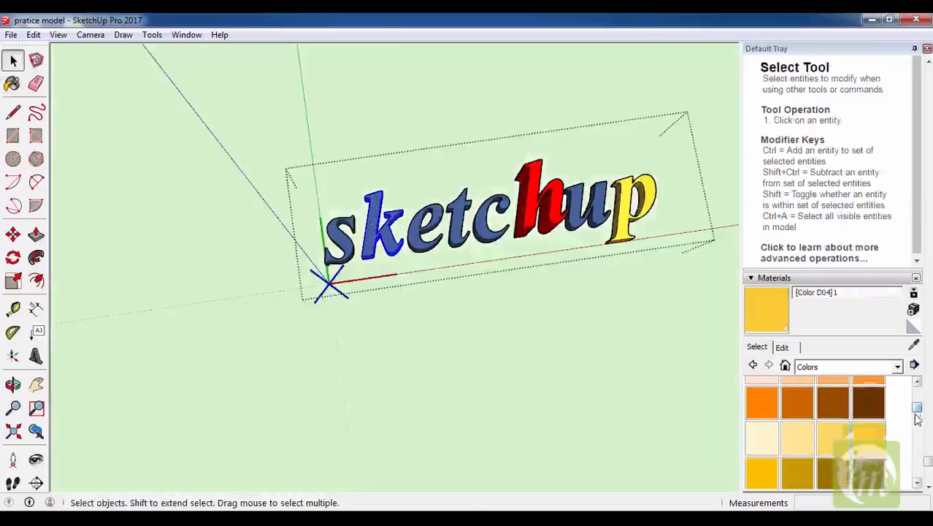
{"action": "scroll", "coordinate": [906, 413], "scroll_direction": "down", "scroll_amount": 2}
{"action": "left_click", "coordinate": [869, 447]}
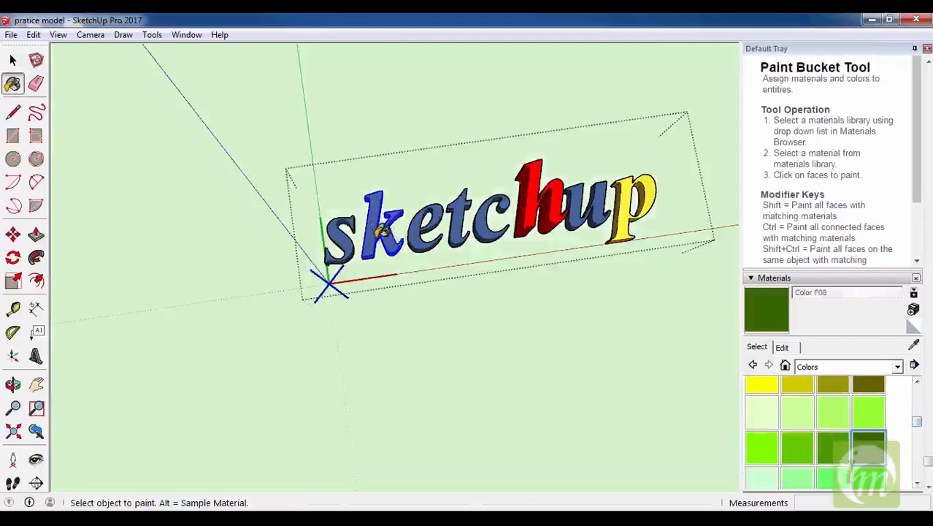
{"action": "left_click", "coordinate": [379, 230]}
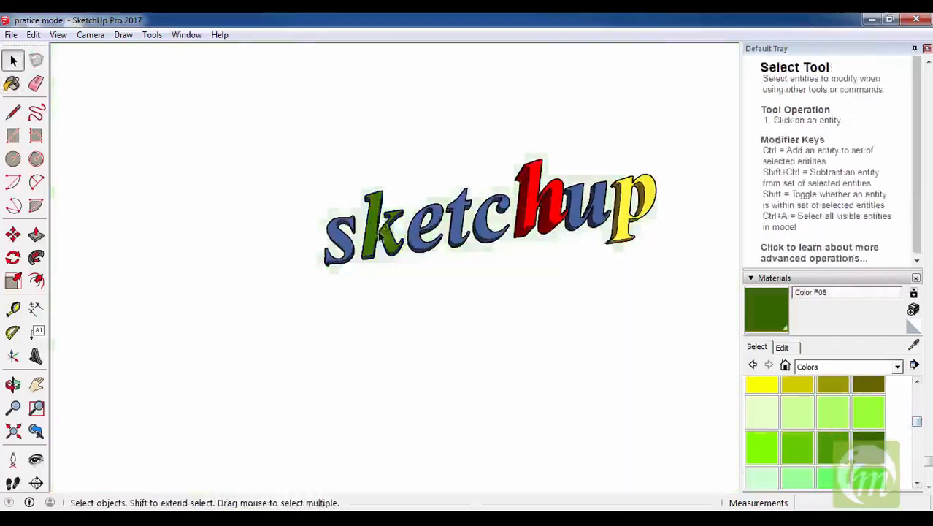
Rotate the sketchup text about 80 degrees on the floor plane around a point just beside it.
{"action": "middle_click_drag", "start_coordinate": [438, 248], "coordinate": [520, 283]}
{"action": "scroll", "coordinate": [521, 296], "scroll_direction": "down", "scroll_amount": 4}
{"action": "scroll", "coordinate": [523, 300], "scroll_direction": "up", "scroll_amount": 3}
{"action": "mouse_move", "coordinate": [377, 217]}
{"action": "middle_mouse_down"}
{"action": "mouse_move", "coordinate": [498, 287]}
{"action": "mouse_move", "coordinate": [467, 262]}
{"action": "mouse_move", "coordinate": [522, 108]}
{"action": "mouse_move", "coordinate": [571, 235]}
{"action": "middle_mouse_up"}
{"action": "scroll", "coordinate": [468, 261], "scroll_direction": "down", "scroll_amount": 3}
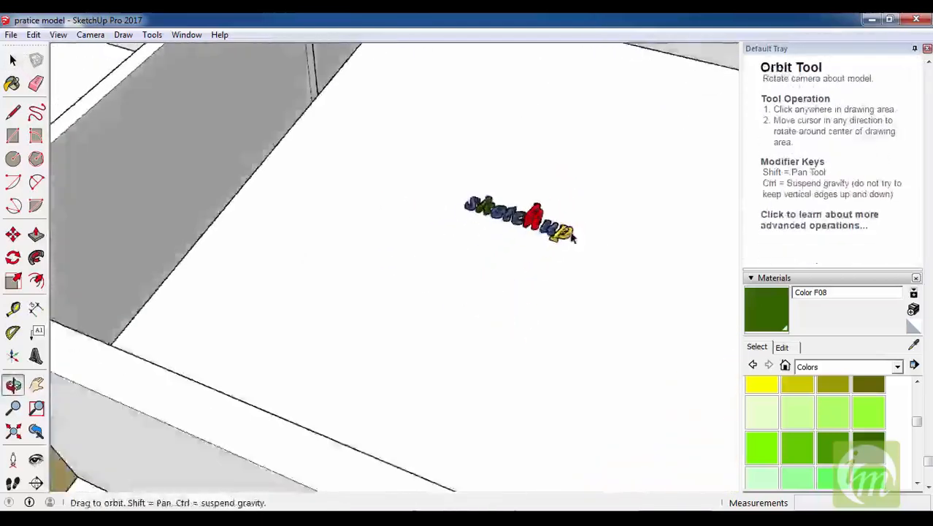
{"action": "scroll", "coordinate": [527, 197], "scroll_direction": "up", "scroll_amount": 3}
{"action": "mouse_move", "coordinate": [526, 196]}
{"action": "middle_mouse_down"}
{"action": "mouse_move", "coordinate": [453, 248]}
{"action": "mouse_move", "coordinate": [450, 273]}
{"action": "middle_mouse_up"}
{"action": "scroll", "coordinate": [438, 259], "scroll_direction": "up", "scroll_amount": 2}
{"action": "left_click", "coordinate": [436, 262]}
{"action": "key", "text": "q"}
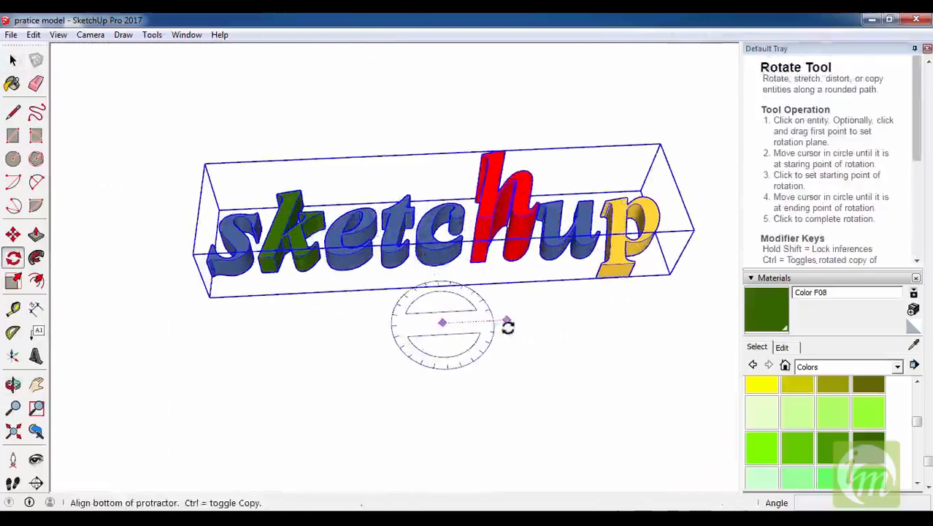
{"action": "scroll", "coordinate": [507, 322], "scroll_direction": "down", "scroll_amount": 3}
{"action": "left_click", "coordinate": [507, 322]}
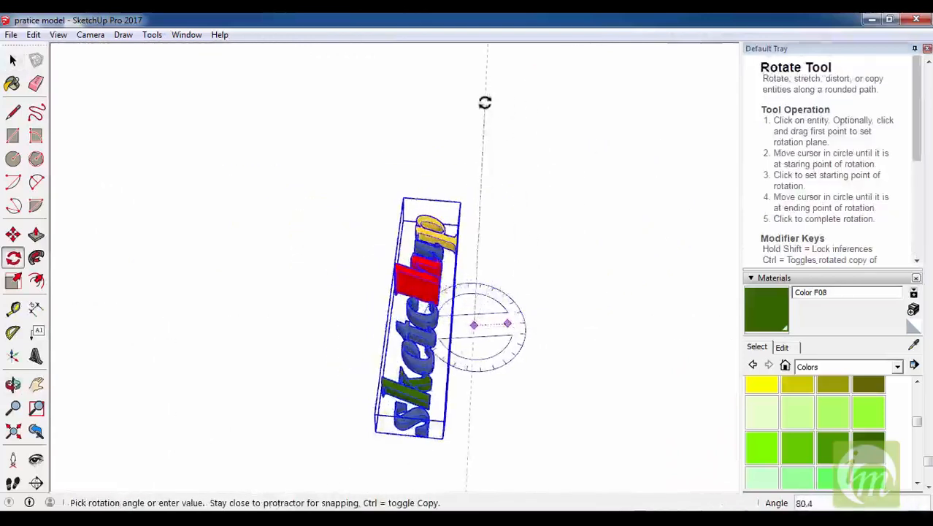
{"action": "left_click", "coordinate": [486, 104]}
Undo the last rotation of the sketchup text on the room floor.
{"action": "scroll", "coordinate": [417, 208], "scroll_direction": "down", "scroll_amount": 3}
{"action": "middle_click_drag", "start_coordinate": [417, 208], "coordinate": [533, 323]}
{"action": "left_click", "coordinate": [533, 321]}
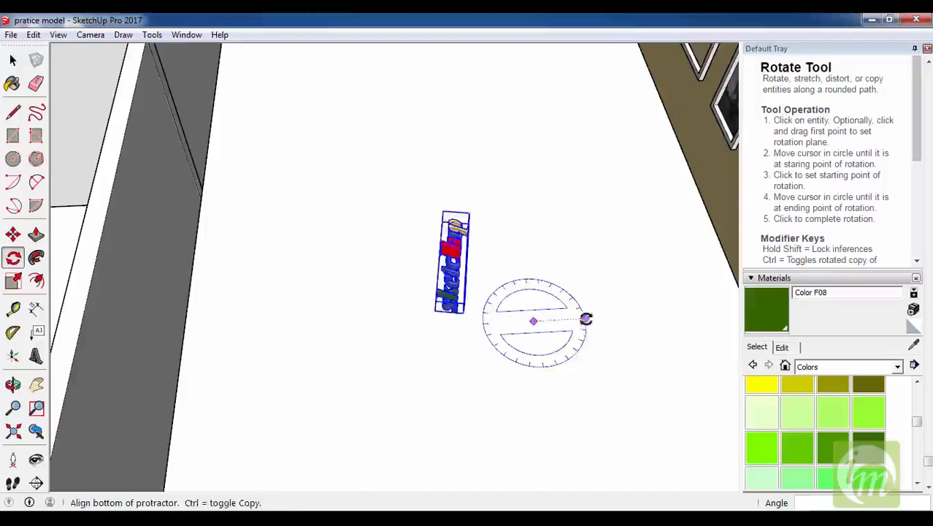
{"action": "left_click", "coordinate": [585, 319]}
{"action": "key", "text": "Escape"}
{"action": "key", "text": "ctrl+z"}
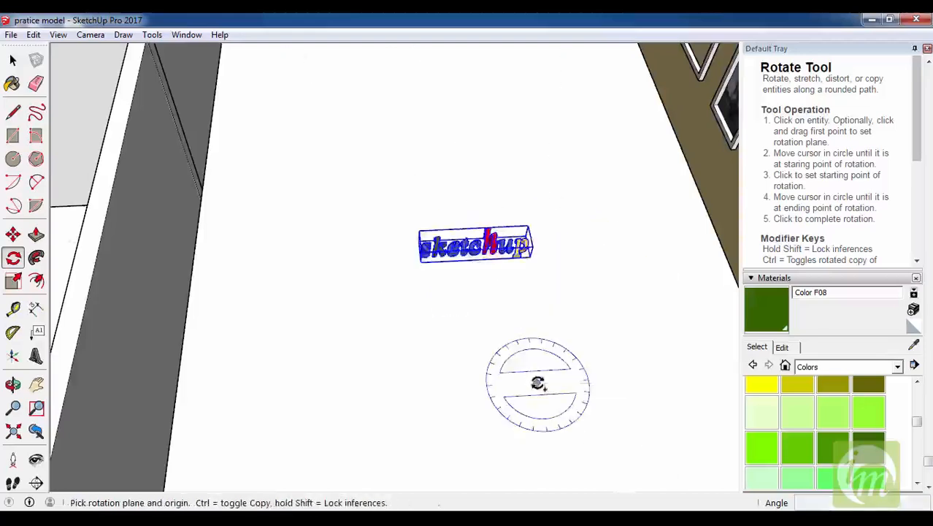
Draw a straight reference line on the floor in front of the sketchup text, running in the direction of its baseline.
{"action": "scroll", "coordinate": [459, 228], "scroll_direction": "up", "scroll_amount": 2}
{"action": "middle_click_drag", "start_coordinate": [459, 229], "coordinate": [411, 317]}
{"action": "key", "text": "l"}
{"action": "left_click", "coordinate": [407, 323]}
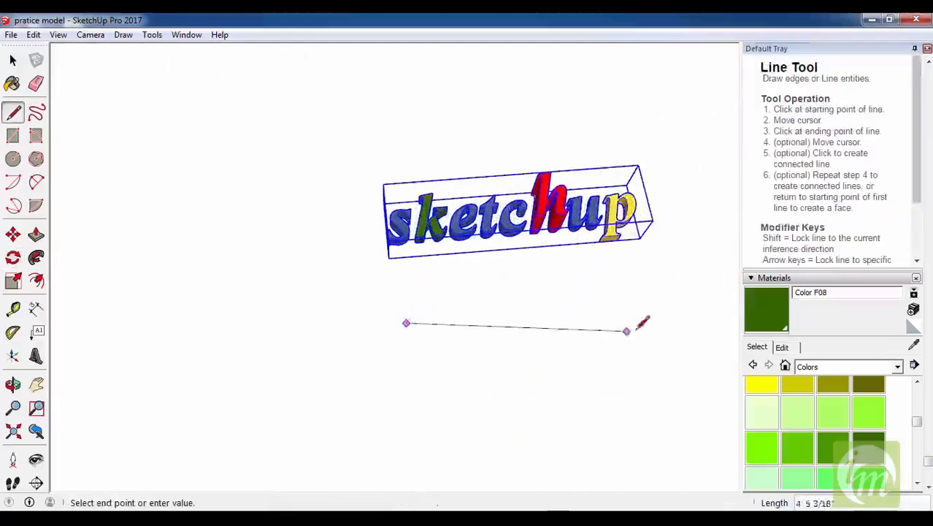
{"action": "scroll", "coordinate": [325, 274], "scroll_direction": "down", "scroll_amount": 2}
{"action": "scroll", "coordinate": [252, 282], "scroll_direction": "down", "scroll_amount": 2}
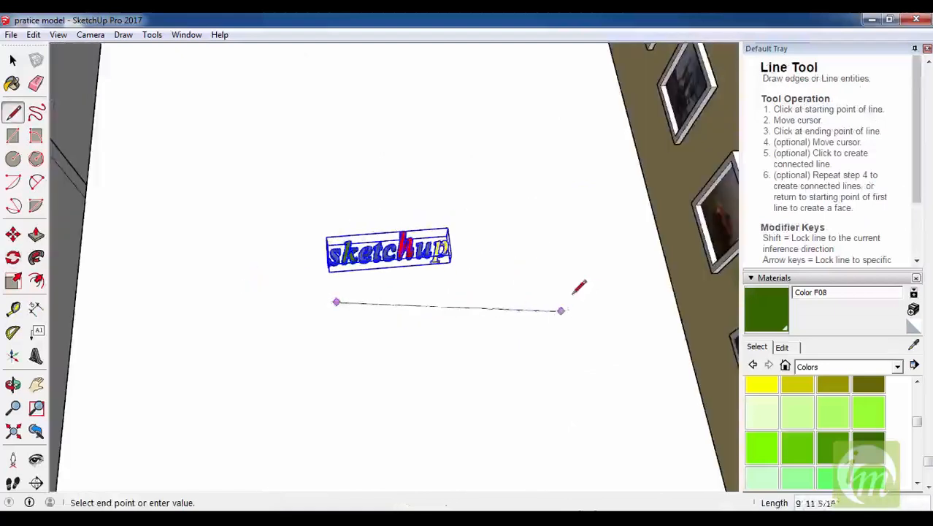
{"action": "left_click", "coordinate": [578, 283]}
{"action": "key", "text": "space"}
Move the sketchup text so that the base of its letters sits on the reference line.
{"action": "scroll", "coordinate": [406, 296], "scroll_direction": "up", "scroll_amount": 3}
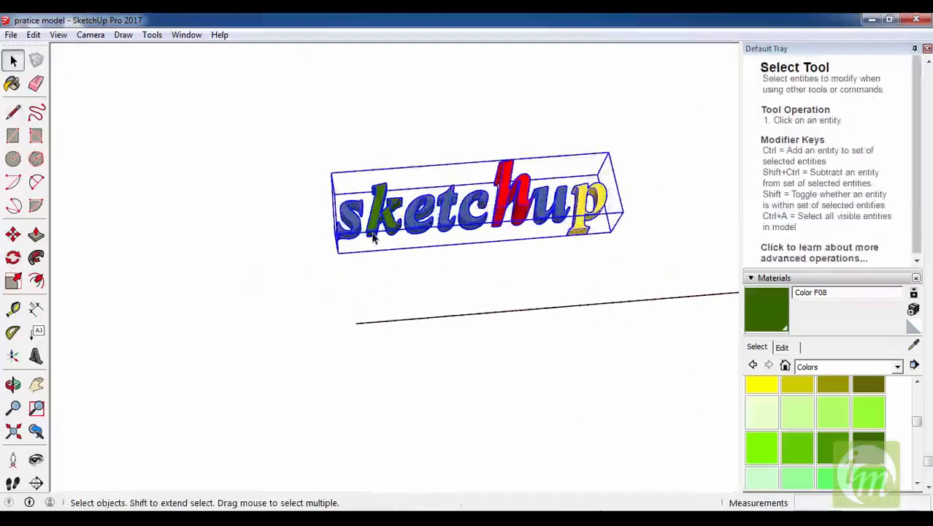
{"action": "key", "text": "m"}
{"action": "scroll", "coordinate": [371, 235], "scroll_direction": "up", "scroll_amount": 3}
{"action": "left_click", "coordinate": [366, 232]}
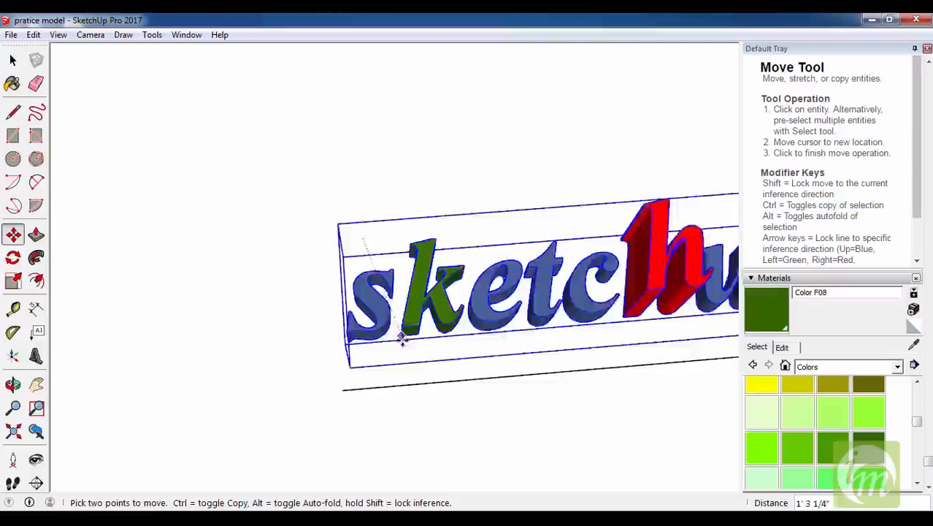
{"action": "key", "text": "space"}
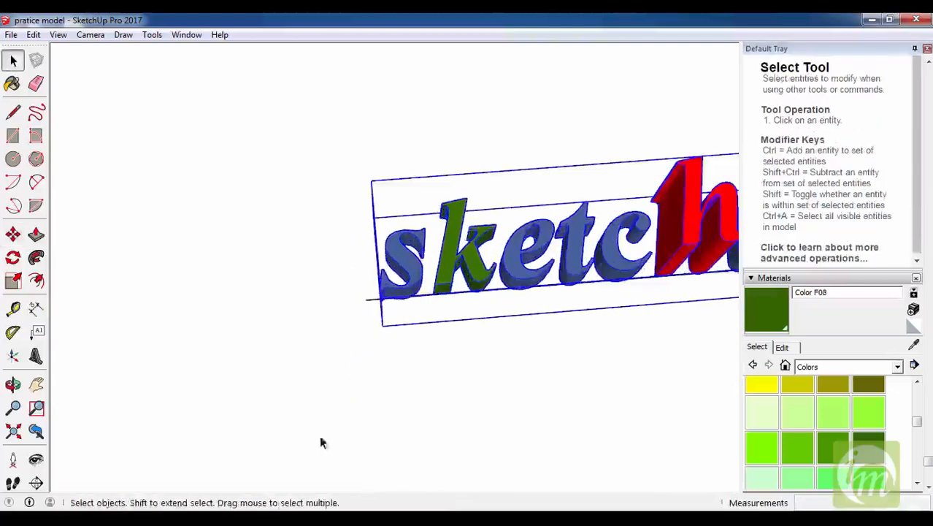
Create an angled guide with the Protractor, using the k's lower corner as vertex and the reference line as baseline.
{"action": "left_click", "coordinate": [13, 333]}
{"action": "scroll", "coordinate": [453, 285], "scroll_direction": "up", "scroll_amount": 5}
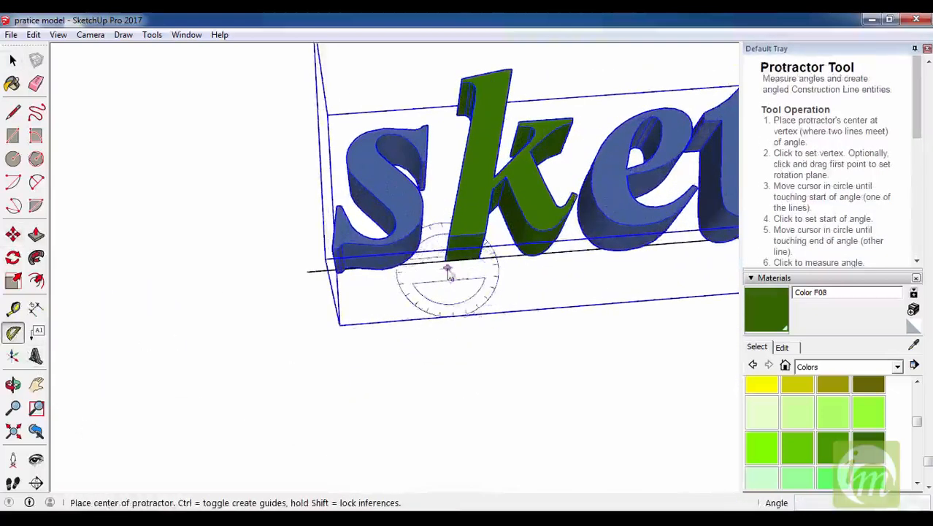
{"action": "left_click", "coordinate": [444, 275]}
{"action": "scroll", "coordinate": [444, 275], "scroll_direction": "down", "scroll_amount": 3}
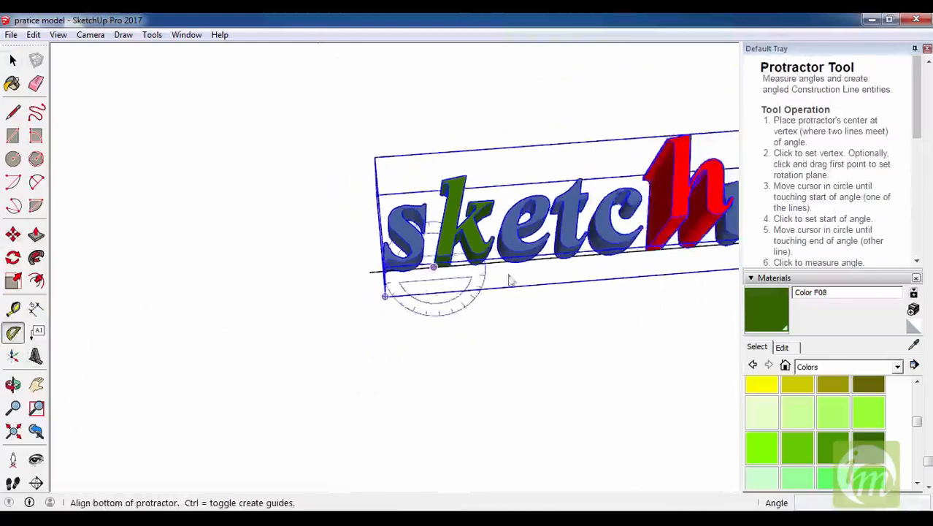
{"action": "scroll", "coordinate": [542, 270], "scroll_direction": "up", "scroll_amount": 2}
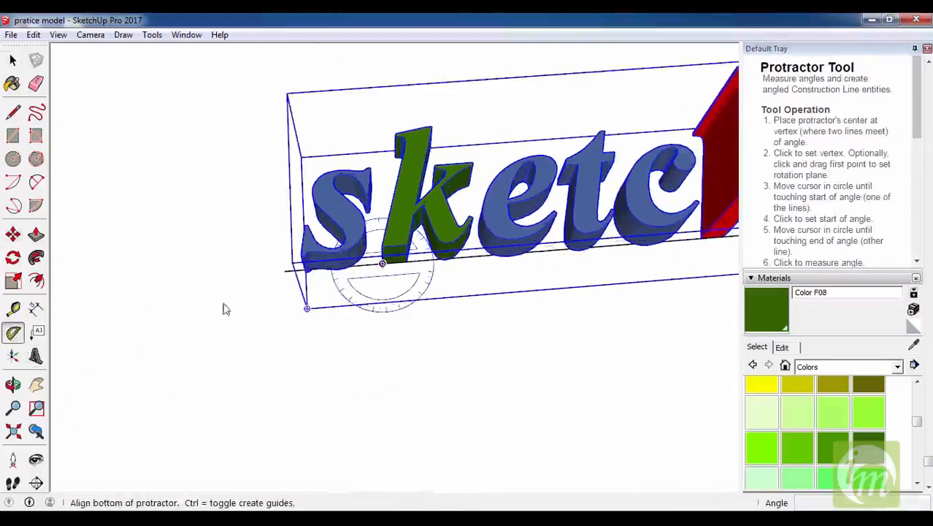
{"action": "scroll", "coordinate": [431, 294], "scroll_direction": "down", "scroll_amount": 3}
{"action": "scroll", "coordinate": [509, 276], "scroll_direction": "up", "scroll_amount": 3}
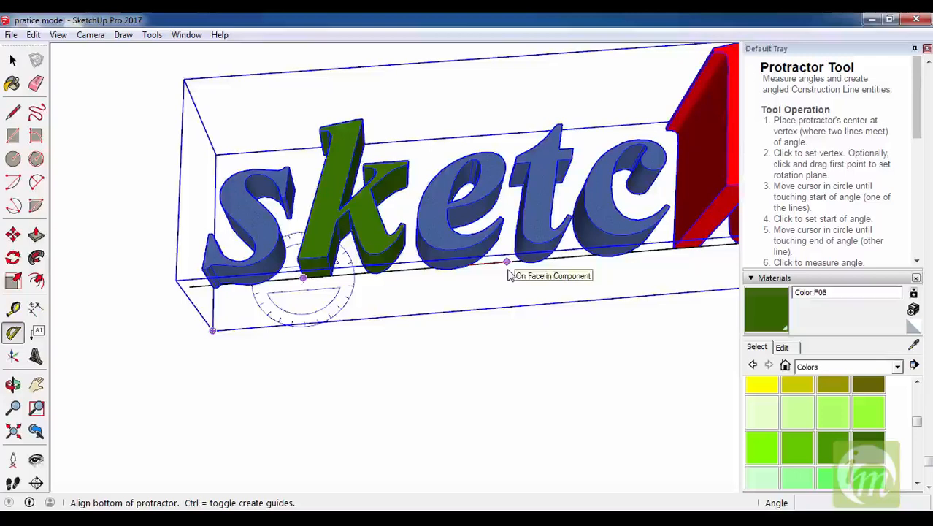
{"action": "scroll", "coordinate": [509, 275], "scroll_direction": "down", "scroll_amount": 3}
{"action": "scroll", "coordinate": [510, 264], "scroll_direction": "up", "scroll_amount": 2}
{"action": "left_click", "coordinate": [508, 264]}
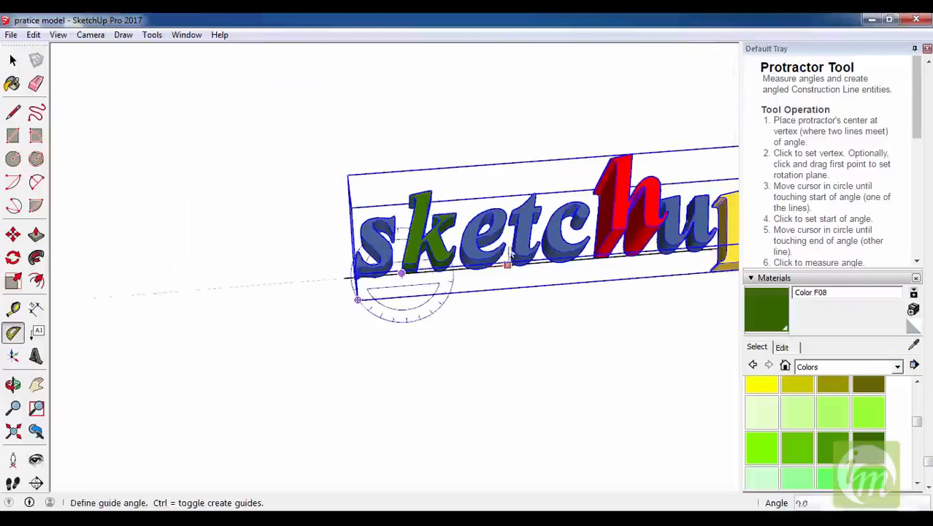
{"action": "left_click", "coordinate": [496, 191]}
{"action": "key", "text": "space"}
Rotate the sketchup text about 39 degrees around the k's lower corner, from the reference line onto the dashed guide.
{"action": "scroll", "coordinate": [459, 284], "scroll_direction": "down", "scroll_amount": 2}
{"action": "middle_click_drag", "start_coordinate": [459, 283], "coordinate": [472, 245]}
{"action": "scroll", "coordinate": [471, 244], "scroll_direction": "up", "scroll_amount": 3}
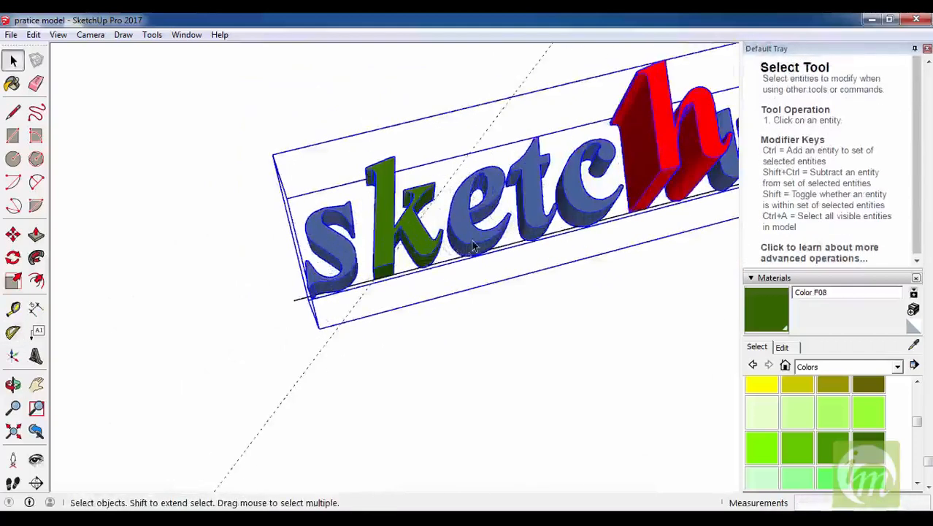
{"action": "scroll", "coordinate": [411, 289], "scroll_direction": "up", "scroll_amount": 5}
{"action": "key", "text": "q"}
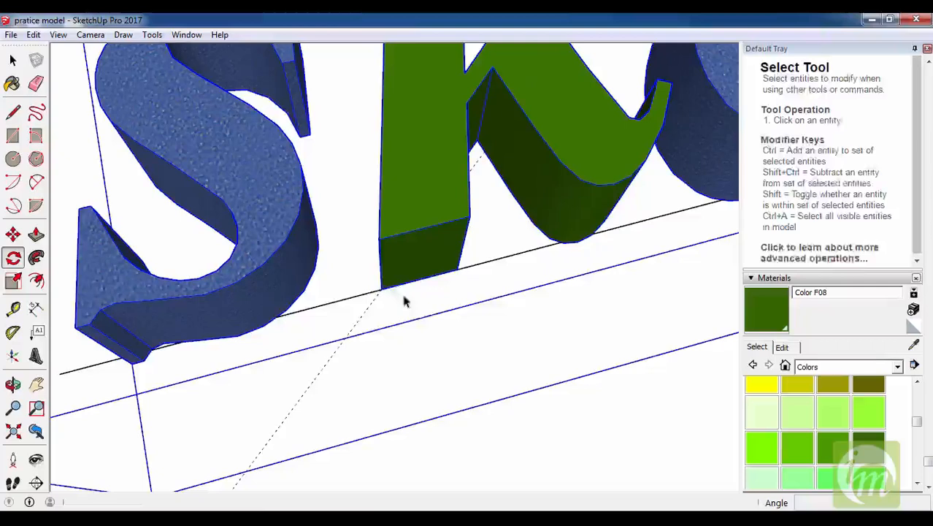
{"action": "left_click_drag", "start_coordinate": [382, 289], "coordinate": [427, 276]}
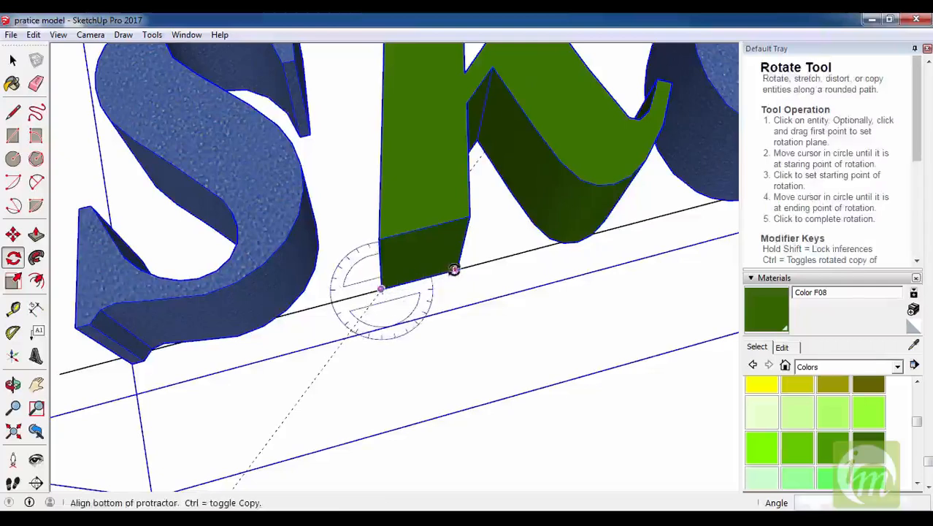
{"action": "left_click", "coordinate": [453, 269]}
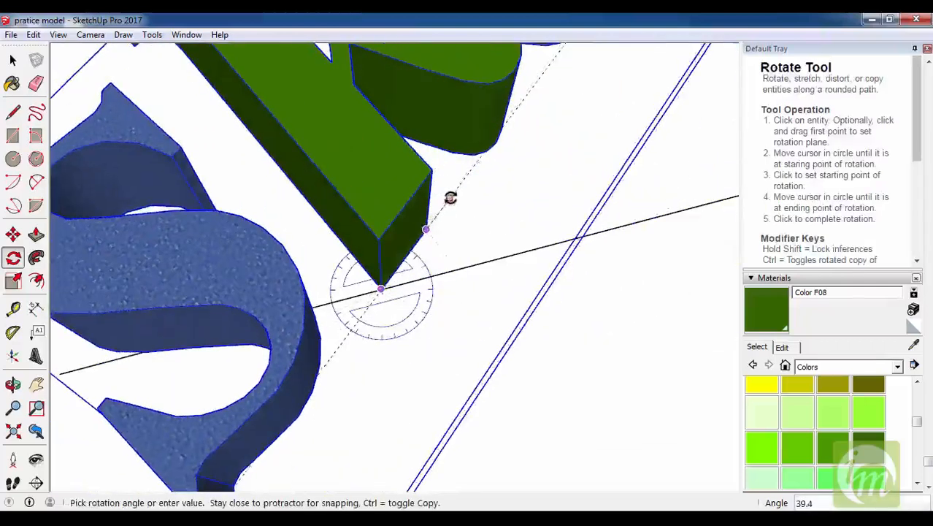
{"action": "left_click", "coordinate": [449, 198]}
{"action": "key", "text": "space"}
Erase the reference line and the dashed guide around the rotated sketchup text.
{"action": "scroll", "coordinate": [432, 306], "scroll_direction": "down", "scroll_amount": 6}
{"action": "scroll", "coordinate": [449, 373], "scroll_direction": "down", "scroll_amount": 3}
{"action": "mouse_move", "coordinate": [450, 373]}
{"action": "middle_mouse_down"}
{"action": "mouse_move", "coordinate": [437, 383]}
{"action": "mouse_move", "coordinate": [448, 362]}
{"action": "mouse_move", "coordinate": [359, 350]}
{"action": "middle_mouse_up"}
{"action": "scroll", "coordinate": [448, 362], "scroll_direction": "down", "scroll_amount": 2}
{"action": "scroll", "coordinate": [506, 316], "scroll_direction": "down", "scroll_amount": 3}
{"action": "scroll", "coordinate": [468, 295], "scroll_direction": "down", "scroll_amount": 3}
{"action": "mouse_move", "coordinate": [467, 298]}
{"action": "middle_mouse_down"}
{"action": "mouse_move", "coordinate": [535, 369]}
{"action": "mouse_move", "coordinate": [474, 322]}
{"action": "mouse_move", "coordinate": [487, 332]}
{"action": "middle_mouse_up"}
{"action": "scroll", "coordinate": [473, 317], "scroll_direction": "up", "scroll_amount": 3}
{"action": "key", "text": "e"}
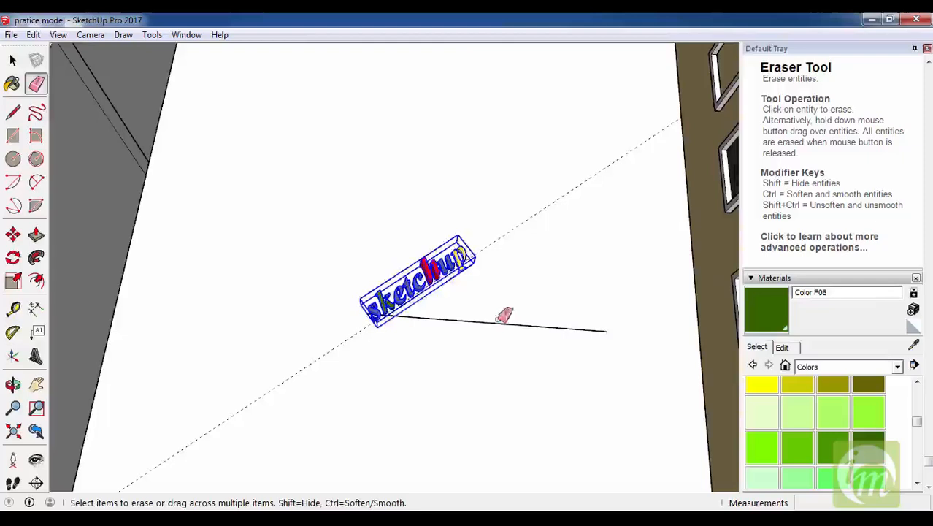
{"action": "left_click", "coordinate": [500, 325]}
{"action": "key", "text": "space"}
Start a 3D text reading "sweet home" in the Showcard Gothic font for the house's front facade.
{"action": "mouse_move", "coordinate": [498, 223]}
{"action": "middle_mouse_down"}
{"action": "mouse_move", "coordinate": [511, 288]}
{"action": "mouse_move", "coordinate": [452, 302]}
{"action": "mouse_move", "coordinate": [511, 172]}
{"action": "mouse_move", "coordinate": [444, 380]}
{"action": "mouse_move", "coordinate": [500, 183]}
{"action": "middle_mouse_up"}
{"action": "scroll", "coordinate": [510, 172], "scroll_direction": "down", "scroll_amount": 4}
{"action": "scroll", "coordinate": [315, 213], "scroll_direction": "up", "scroll_amount": 4}
{"action": "scroll", "coordinate": [315, 212], "scroll_direction": "up", "scroll_amount": 3}
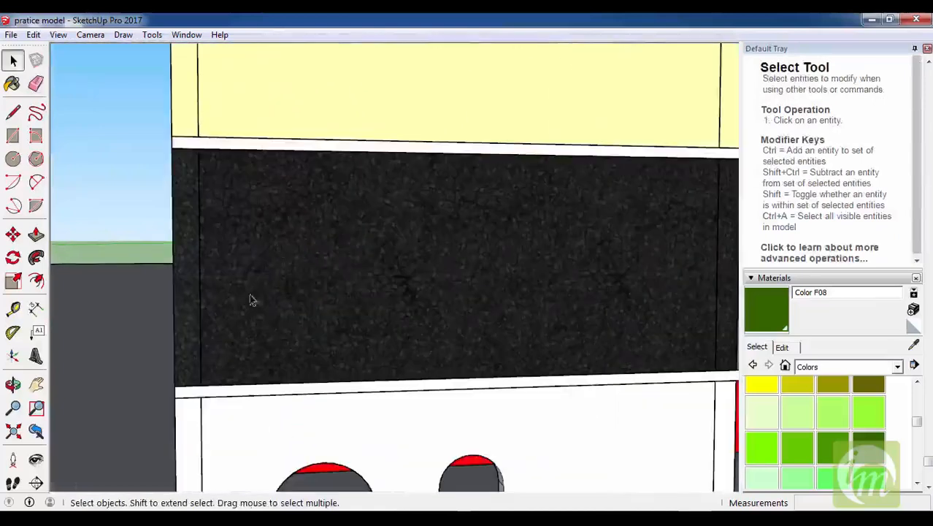
{"action": "left_click", "coordinate": [35, 356]}
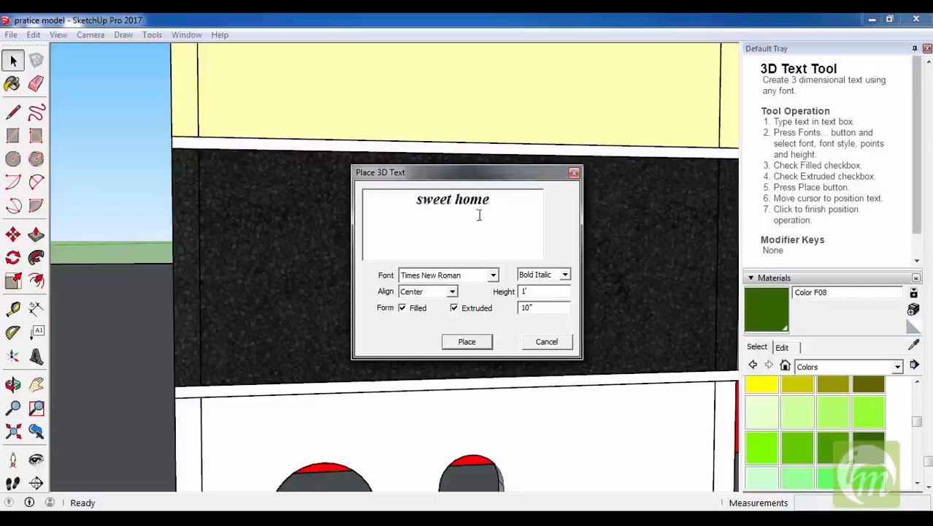
{"action": "left_click", "coordinate": [493, 275]}
{"action": "scroll", "coordinate": [493, 309], "scroll_direction": "up", "scroll_amount": 5}
{"action": "left_click", "coordinate": [444, 307]}
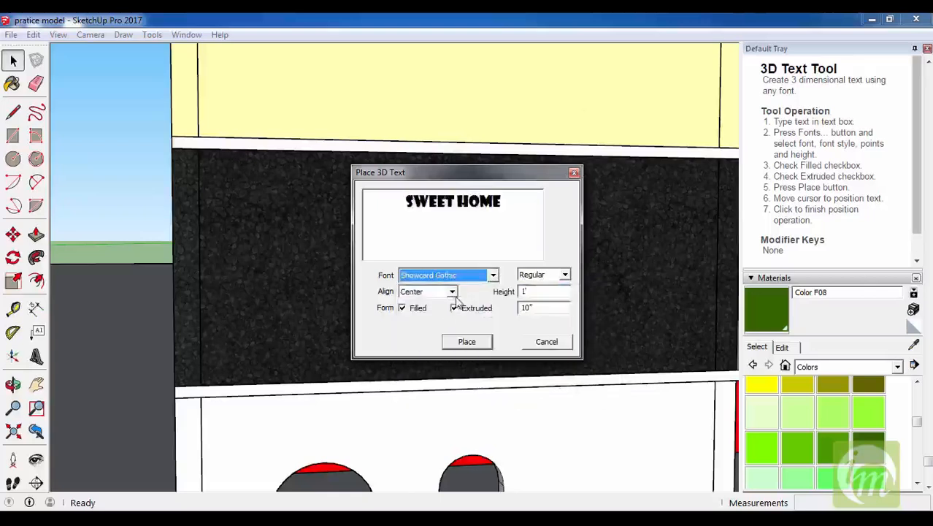
Set the 3D text to Center alignment, 3' height and 3" extrusion, and place it on the facade's black middle band.
{"action": "left_click", "coordinate": [456, 296]}
{"action": "left_click", "coordinate": [456, 295]}
{"action": "left_click", "coordinate": [405, 309]}
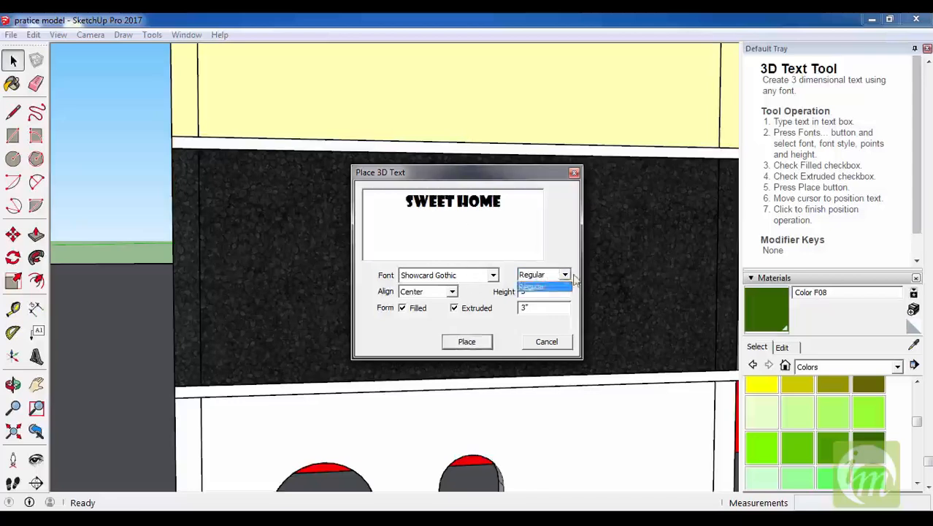
{"action": "left_click", "coordinate": [494, 276]}
{"action": "left_click", "coordinate": [494, 276]}
{"action": "left_click", "coordinate": [565, 276]}
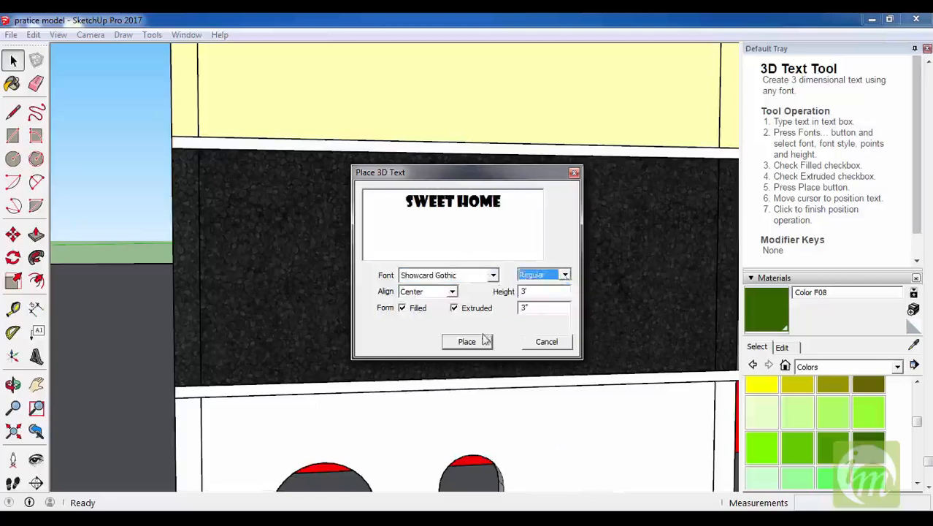
{"action": "left_click", "coordinate": [467, 342]}
{"action": "scroll", "coordinate": [486, 333], "scroll_direction": "down", "scroll_amount": 6}
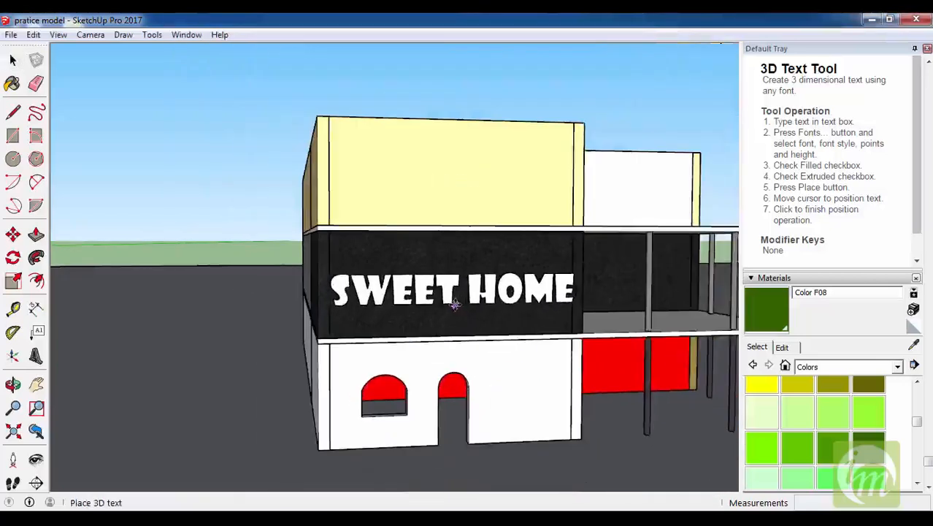
{"action": "left_click", "coordinate": [454, 305]}
{"action": "key", "text": "space"}
Examine the SWEET HOME lettering on the front facade and the rotated sketchup text inside the room.
{"action": "key", "text": "f"}
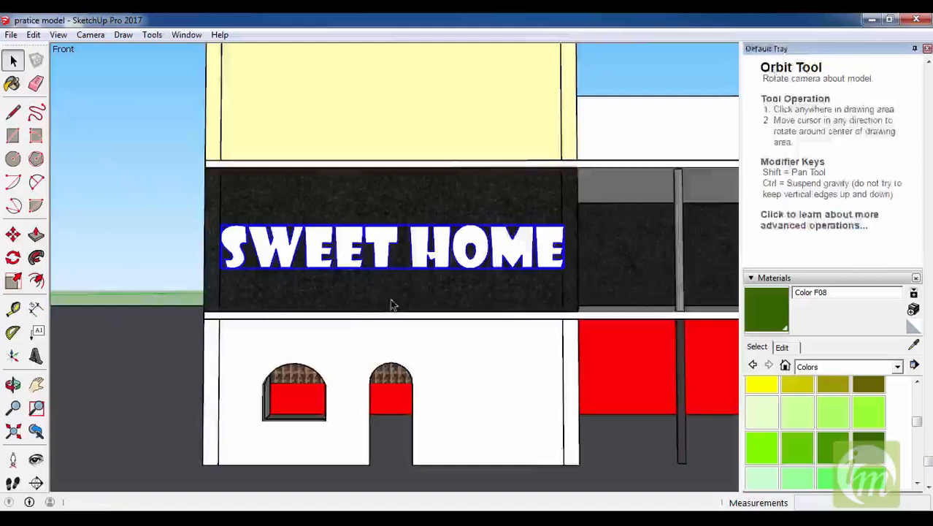
{"action": "scroll", "coordinate": [389, 304], "scroll_direction": "up", "scroll_amount": 3}
{"action": "scroll", "coordinate": [390, 305], "scroll_direction": "down", "scroll_amount": 2}
{"action": "middle_click_drag", "start_coordinate": [390, 304], "coordinate": [471, 278]}
{"action": "scroll", "coordinate": [484, 367], "scroll_direction": "down", "scroll_amount": 3}
{"action": "middle_click_drag", "start_coordinate": [423, 365], "coordinate": [292, 186]}
{"action": "scroll", "coordinate": [337, 392], "scroll_direction": "up", "scroll_amount": 5}
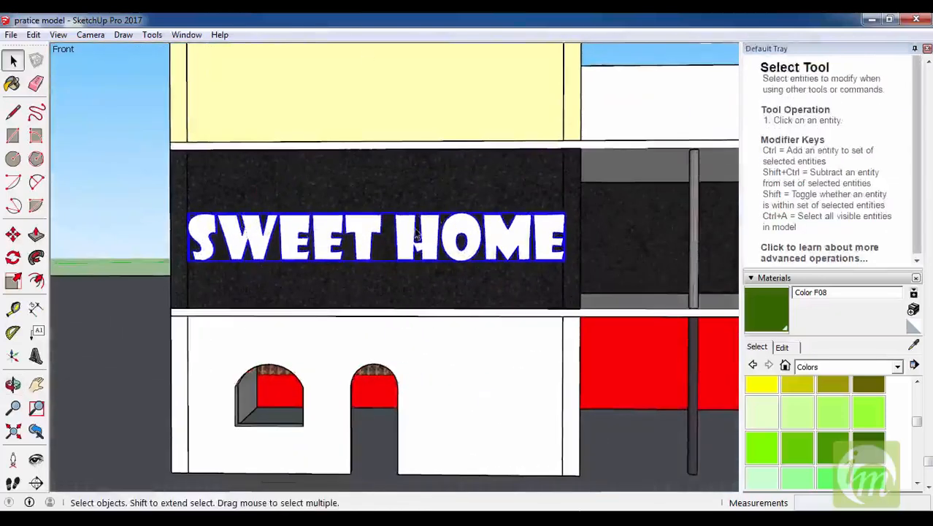
{"action": "scroll", "coordinate": [416, 233], "scroll_direction": "down", "scroll_amount": 3}
{"action": "middle_click_drag", "start_coordinate": [415, 232], "coordinate": [504, 234]}
{"action": "scroll", "coordinate": [528, 216], "scroll_direction": "up", "scroll_amount": 4}
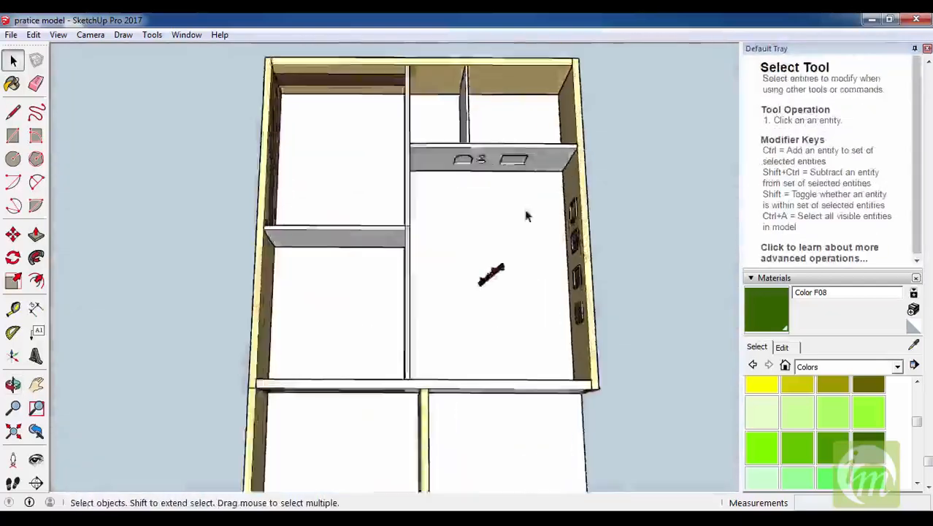
{"action": "scroll", "coordinate": [527, 216], "scroll_direction": "up", "scroll_amount": 6}
{"action": "scroll", "coordinate": [435, 339], "scroll_direction": "down", "scroll_amount": 2}
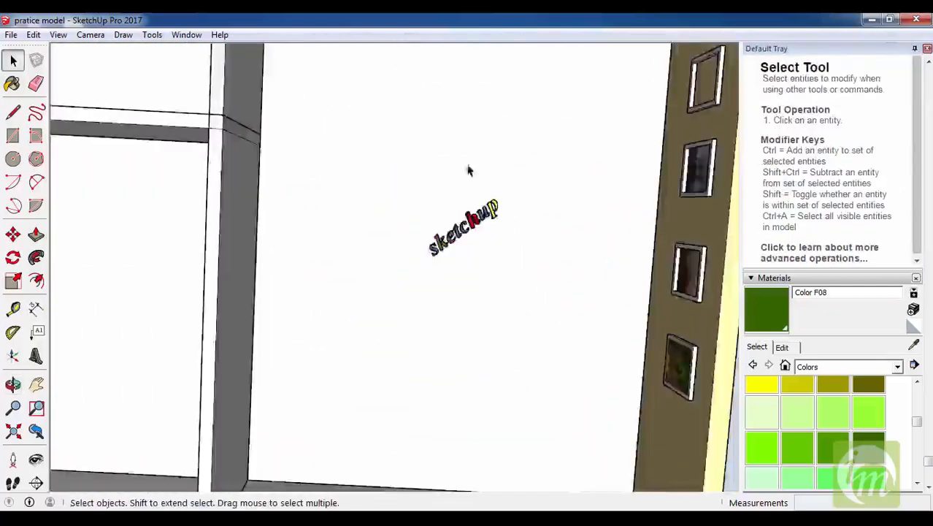
{"action": "scroll", "coordinate": [504, 357], "scroll_direction": "down", "scroll_amount": 3}
{"action": "scroll", "coordinate": [489, 193], "scroll_direction": "down", "scroll_amount": 4}
{"action": "scroll", "coordinate": [507, 260], "scroll_direction": "down", "scroll_amount": 3}
{"action": "mouse_move", "coordinate": [506, 260]}
{"action": "middle_mouse_down"}
{"action": "mouse_move", "coordinate": [418, 280]}
{"action": "mouse_move", "coordinate": [396, 236]}
{"action": "middle_mouse_up"}
{"action": "scroll", "coordinate": [396, 236], "scroll_direction": "up", "scroll_amount": 2}
{"action": "scroll", "coordinate": [354, 271], "scroll_direction": "up", "scroll_amount": 3}
{"action": "middle_click_drag", "start_coordinate": [354, 271], "coordinate": [437, 292]}
{"action": "scroll", "coordinate": [437, 291], "scroll_direction": "down", "scroll_amount": 2}
{"action": "scroll", "coordinate": [487, 317], "scroll_direction": "up", "scroll_amount": 3}
{"action": "scroll", "coordinate": [349, 306], "scroll_direction": "down", "scroll_amount": 2}
Open the SWEET HOME text component, select the letters of HOME and paint them with the pink Color L04.
{"action": "middle_click_drag", "start_coordinate": [350, 306], "coordinate": [364, 298]}
{"action": "scroll", "coordinate": [343, 281], "scroll_direction": "up", "scroll_amount": 4}
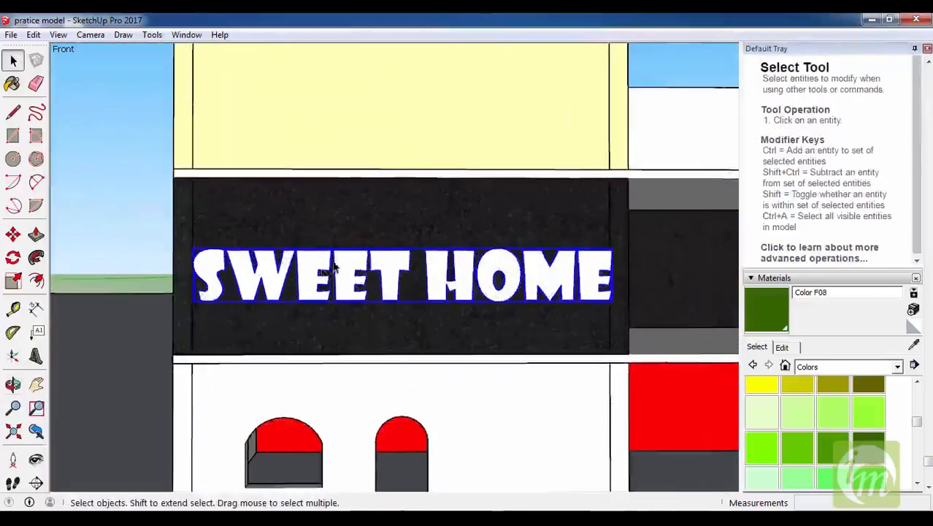
{"action": "double_click", "coordinate": [332, 268]}
{"action": "left_click_drag", "start_coordinate": [531, 320], "coordinate": [681, 338]}
{"action": "left_click_drag", "start_coordinate": [917, 422], "coordinate": [920, 464]}
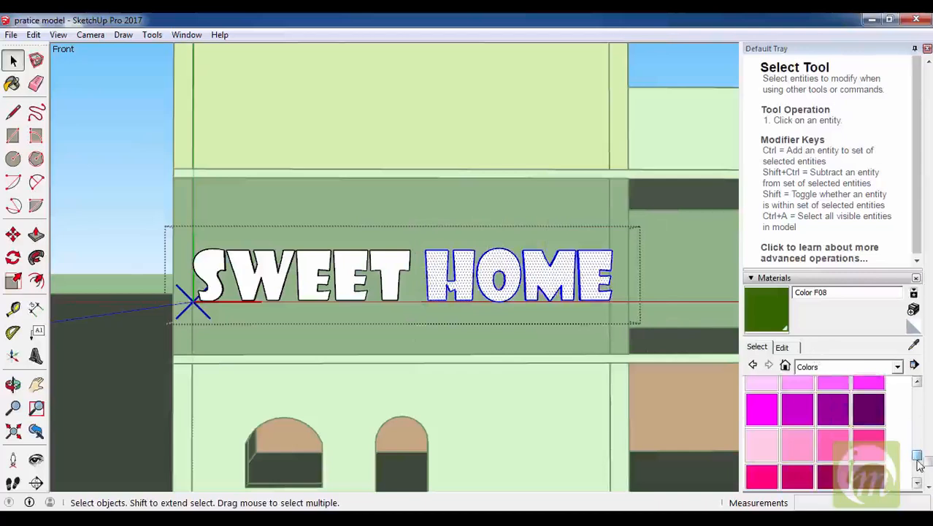
{"action": "left_click", "coordinate": [839, 452]}
{"action": "left_click", "coordinate": [868, 444]}
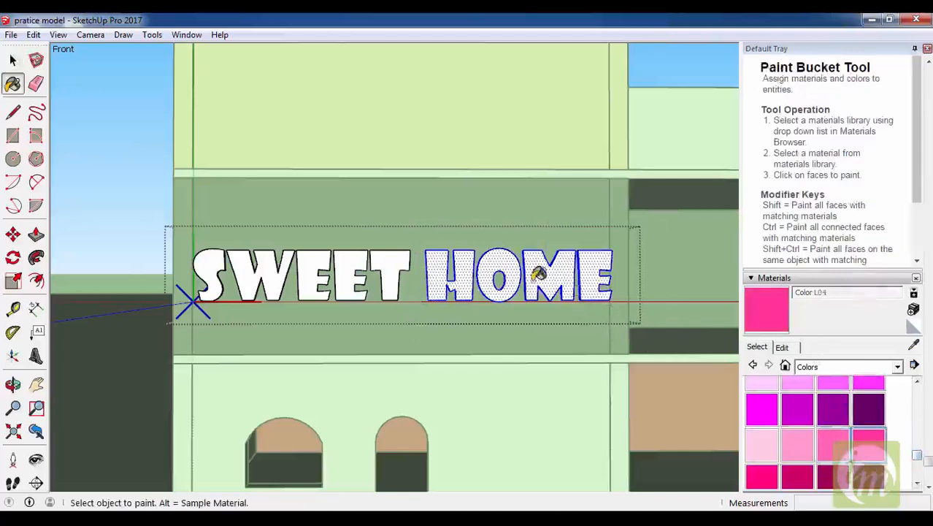
{"action": "left_click", "coordinate": [538, 271]}
Repaint the selected word HOME with the near-black Color M08 and close the text component.
{"action": "scroll", "coordinate": [511, 232], "scroll_direction": "down", "scroll_amount": 3}
{"action": "key", "text": "space"}
{"action": "scroll", "coordinate": [900, 461], "scroll_direction": "up", "scroll_amount": 1}
{"action": "left_click_drag", "start_coordinate": [920, 455], "coordinate": [920, 472]}
{"action": "left_click", "coordinate": [834, 441]}
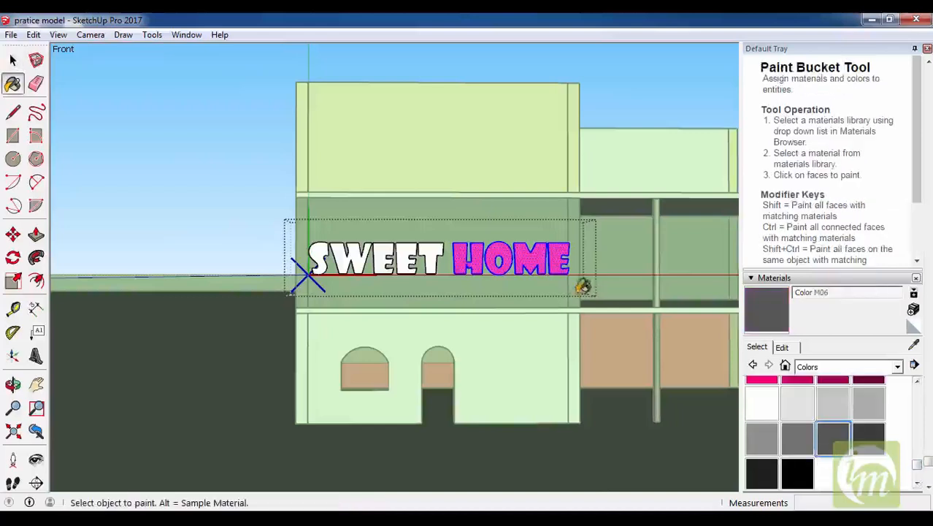
{"action": "left_click", "coordinate": [762, 473]}
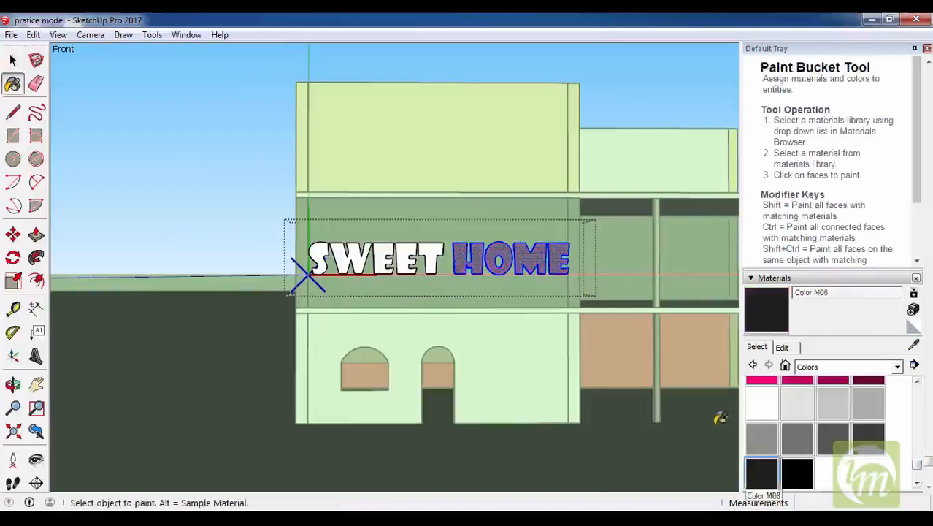
{"action": "left_click", "coordinate": [536, 261]}
{"action": "key", "text": "space"}
{"action": "left_click", "coordinate": [617, 100]}
Examine the dark HOME lettering against the black facade band from close up and at an angle.
{"action": "scroll", "coordinate": [504, 276], "scroll_direction": "up", "scroll_amount": 1}
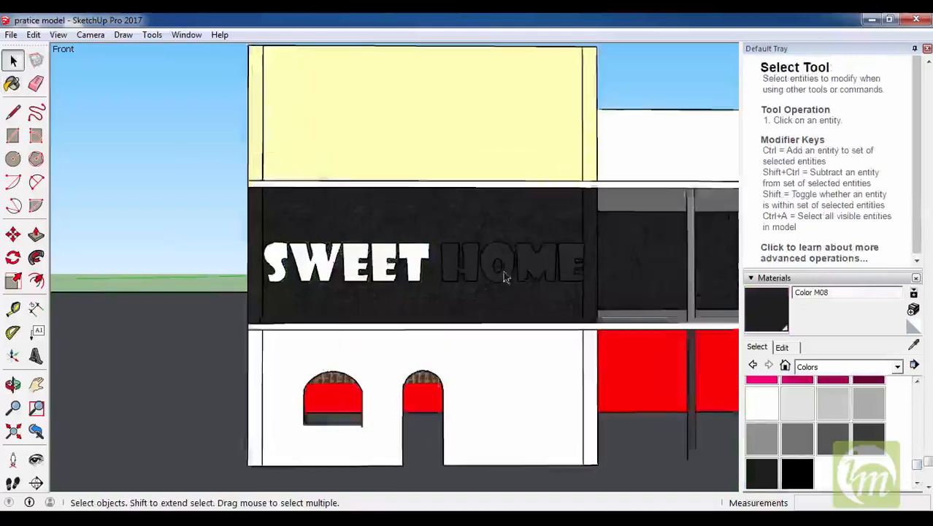
{"action": "scroll", "coordinate": [482, 266], "scroll_direction": "up", "scroll_amount": 2}
{"action": "middle_click_drag", "start_coordinate": [482, 266], "coordinate": [408, 385]}
{"action": "scroll", "coordinate": [407, 385], "scroll_direction": "up", "scroll_amount": 1}
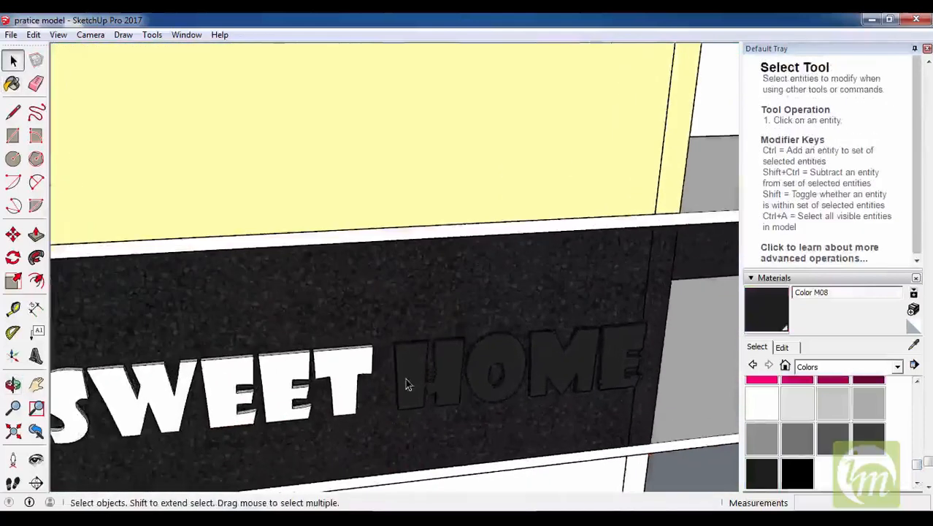
{"action": "scroll", "coordinate": [443, 294], "scroll_direction": "down", "scroll_amount": 2}
{"action": "middle_click_drag", "start_coordinate": [533, 358], "coordinate": [443, 341]}
{"action": "scroll", "coordinate": [811, 436], "scroll_direction": "down", "scroll_amount": 1}
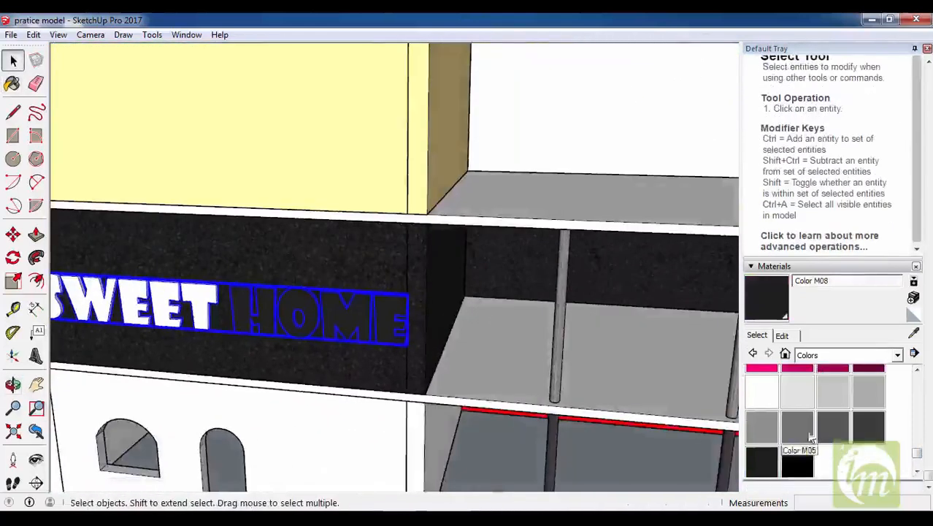
Open the SWEET HOME text component and paint the selected word HOME with the tile material Encaustic Tile Circular 02.
{"action": "double_click", "coordinate": [241, 308]}
{"action": "left_click_drag", "start_coordinate": [531, 417], "coordinate": [531, 417]}
{"action": "left_click", "coordinate": [803, 355]}
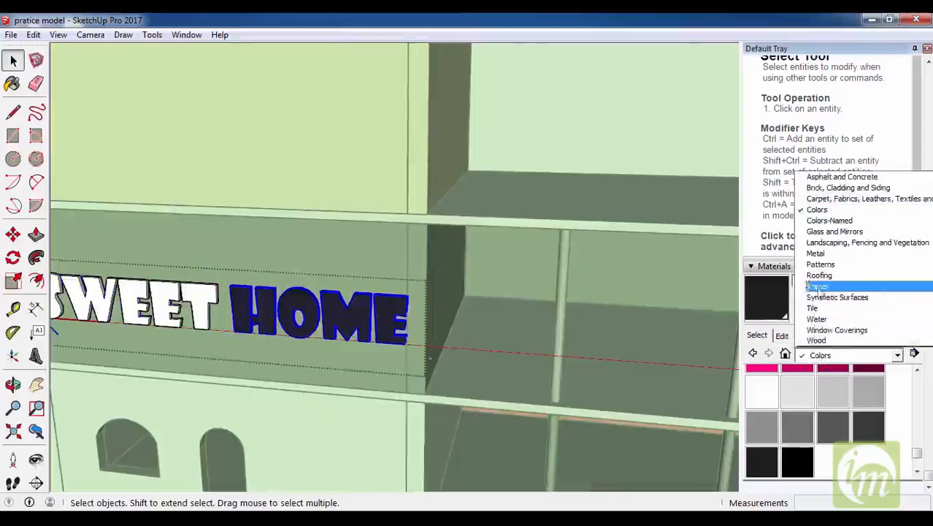
{"action": "left_click", "coordinate": [821, 283]}
{"action": "left_click", "coordinate": [832, 355]}
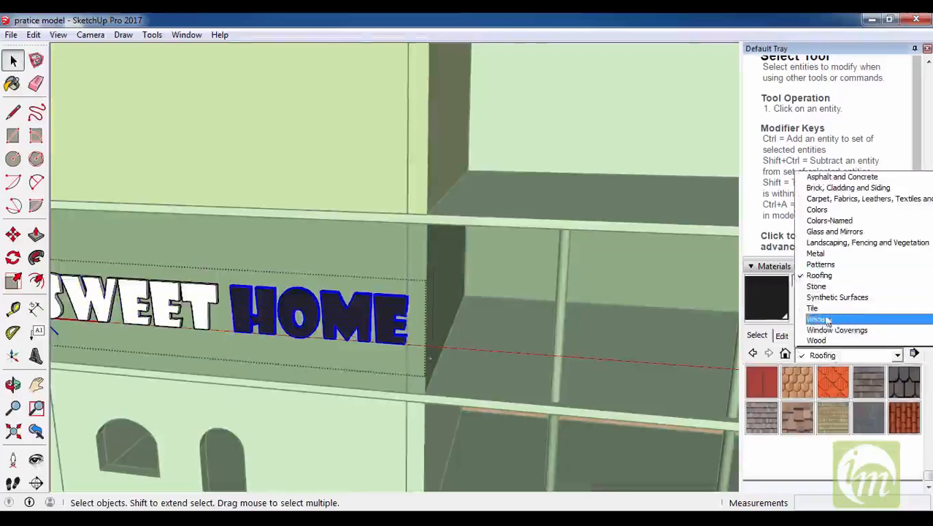
{"action": "left_click", "coordinate": [818, 318]}
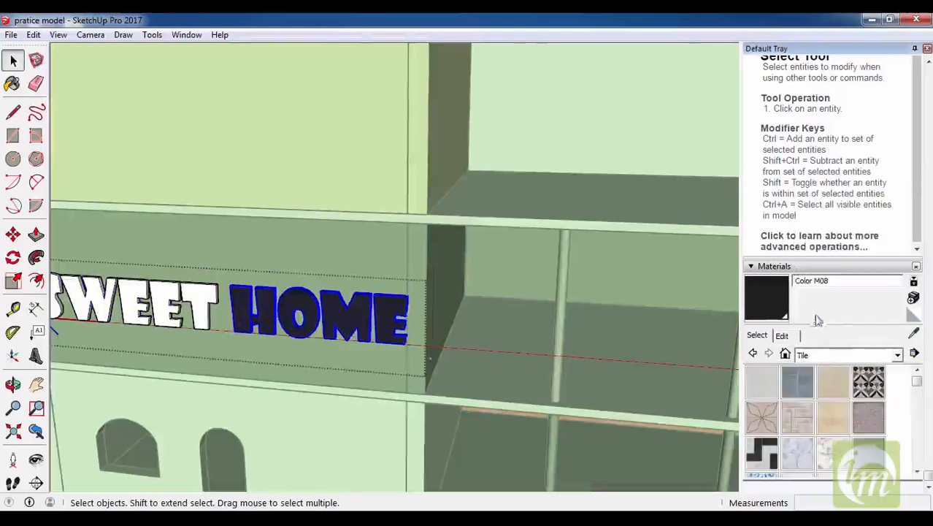
{"action": "left_click", "coordinate": [763, 420]}
{"action": "left_click", "coordinate": [333, 312]}
{"action": "middle_click_drag", "start_coordinate": [333, 313], "coordinate": [408, 254]}
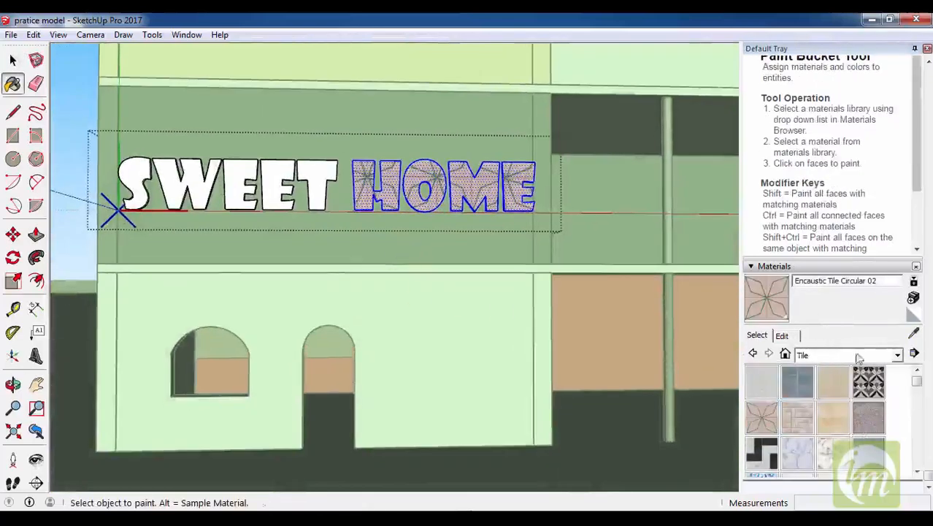
Repaint the selected word HOME with Encaustic Tile Circular 01 and close the text component.
{"action": "left_click", "coordinate": [878, 395]}
{"action": "left_click", "coordinate": [467, 186]}
{"action": "key", "text": "space"}
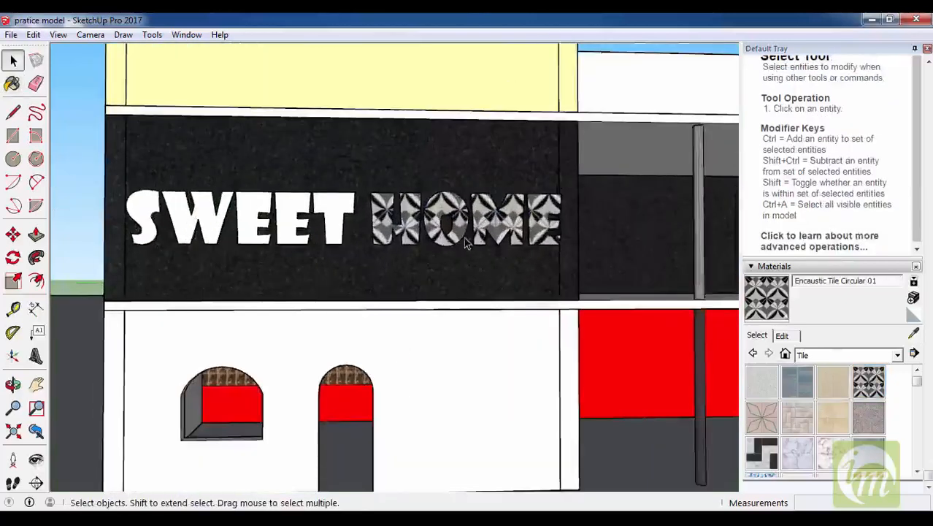
Reopen the text component, select the letters of HOME, paint them with the pink Color A02 and close the component.
{"action": "double_click", "coordinate": [463, 237]}
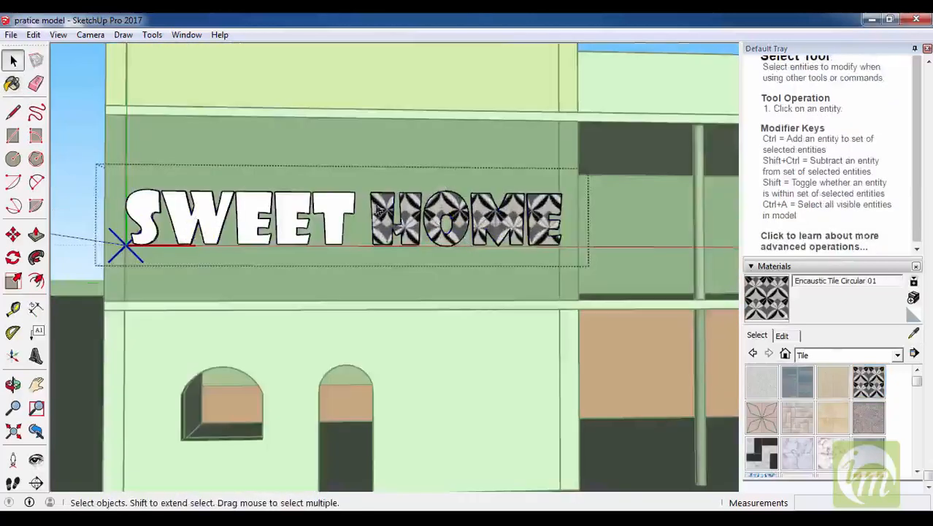
{"action": "left_click_drag", "start_coordinate": [365, 176], "coordinate": [627, 306]}
{"action": "left_click", "coordinate": [801, 354]}
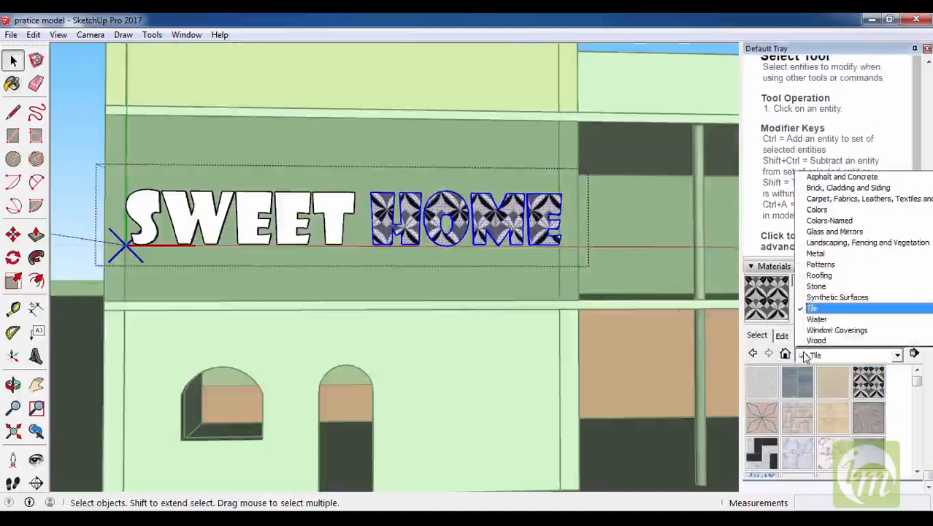
{"action": "left_click", "coordinate": [818, 210]}
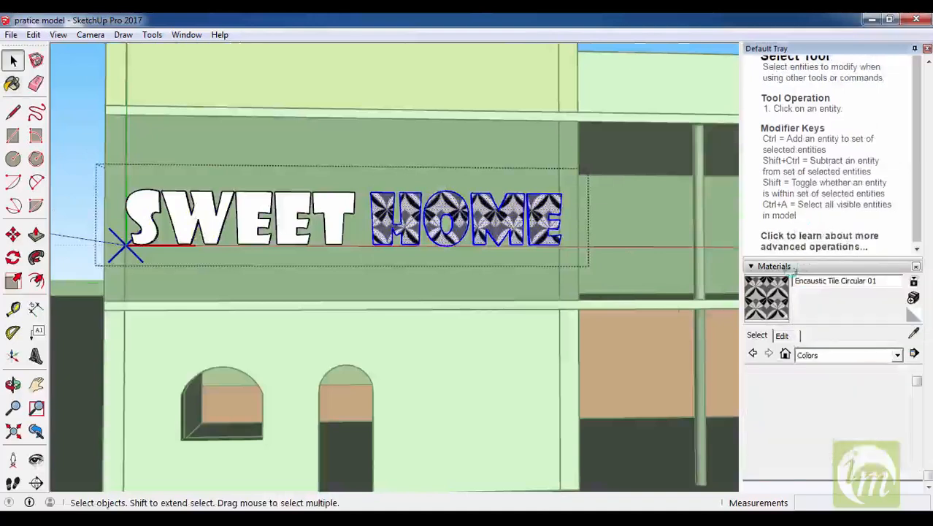
{"action": "left_click", "coordinate": [798, 399]}
{"action": "left_click", "coordinate": [484, 227]}
{"action": "key", "text": "space"}
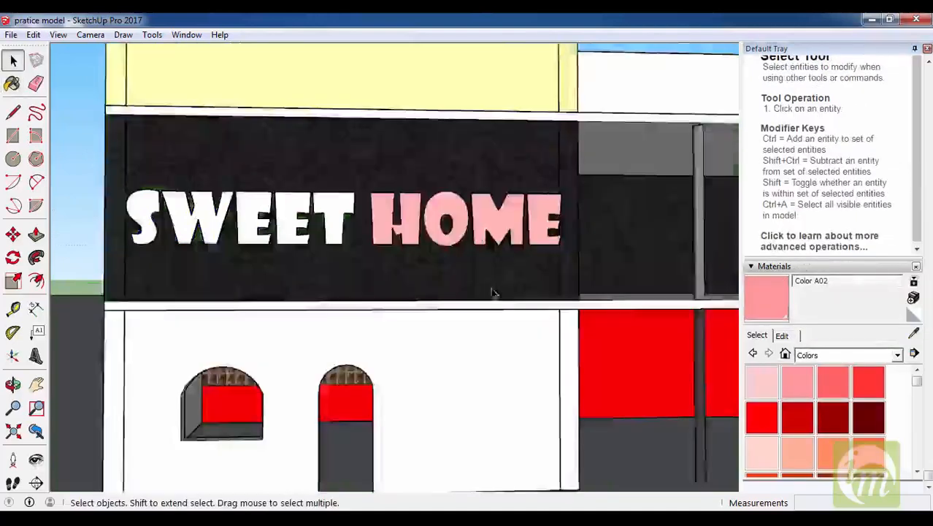
{"action": "scroll", "coordinate": [502, 325], "scroll_direction": "down", "scroll_amount": 3}
{"action": "scroll", "coordinate": [385, 259], "scroll_direction": "up", "scroll_amount": 3}
{"action": "scroll", "coordinate": [379, 256], "scroll_direction": "up", "scroll_amount": 2}
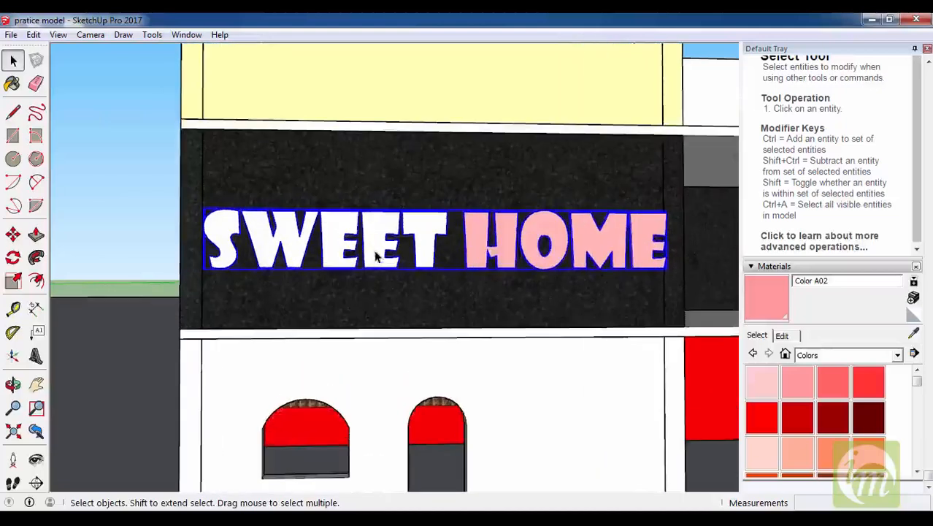
{"action": "double_click", "coordinate": [380, 248]}
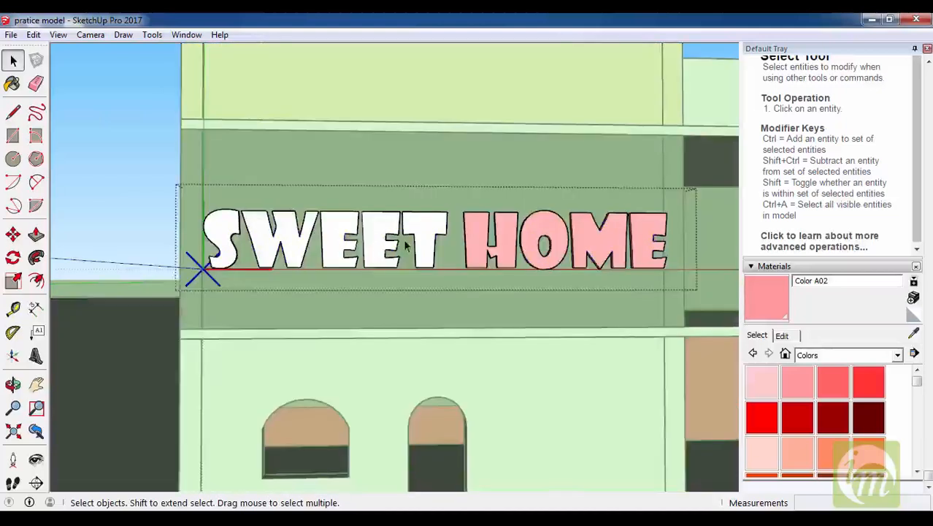
{"action": "middle_click_drag", "start_coordinate": [370, 252], "coordinate": [459, 290]}
{"action": "scroll", "coordinate": [497, 307], "scroll_direction": "down", "scroll_amount": 2}
{"action": "middle_click_drag", "start_coordinate": [528, 323], "coordinate": [511, 281]}
{"action": "scroll", "coordinate": [511, 281], "scroll_direction": "up", "scroll_amount": 1}
{"action": "scroll", "coordinate": [553, 253], "scroll_direction": "down", "scroll_amount": 2}
{"action": "middle_click_drag", "start_coordinate": [553, 253], "coordinate": [475, 250]}
{"action": "scroll", "coordinate": [450, 263], "scroll_direction": "up", "scroll_amount": 2}
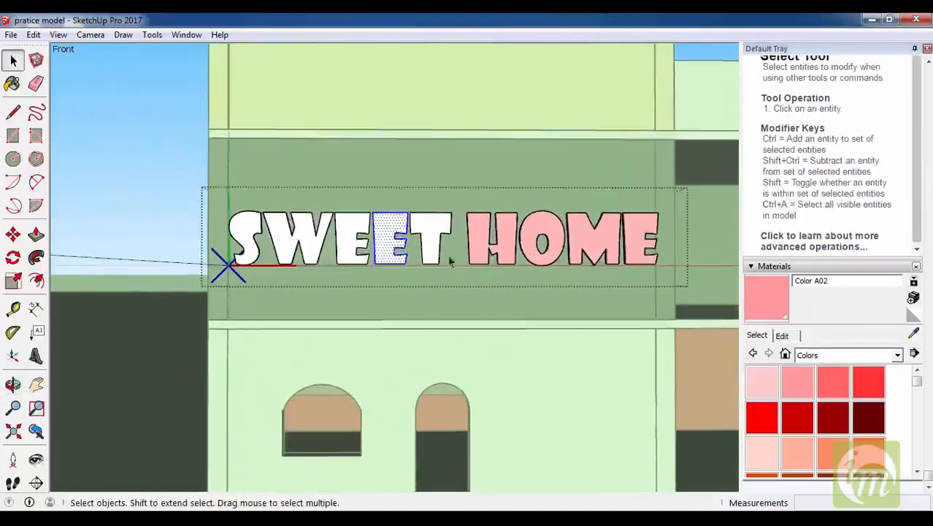
{"action": "key", "text": "ctrl+a"}
{"action": "middle_click_drag", "start_coordinate": [388, 263], "coordinate": [349, 250]}
{"action": "left_click", "coordinate": [157, 141]}
{"action": "scroll", "coordinate": [292, 232], "scroll_direction": "up", "scroll_amount": 5}
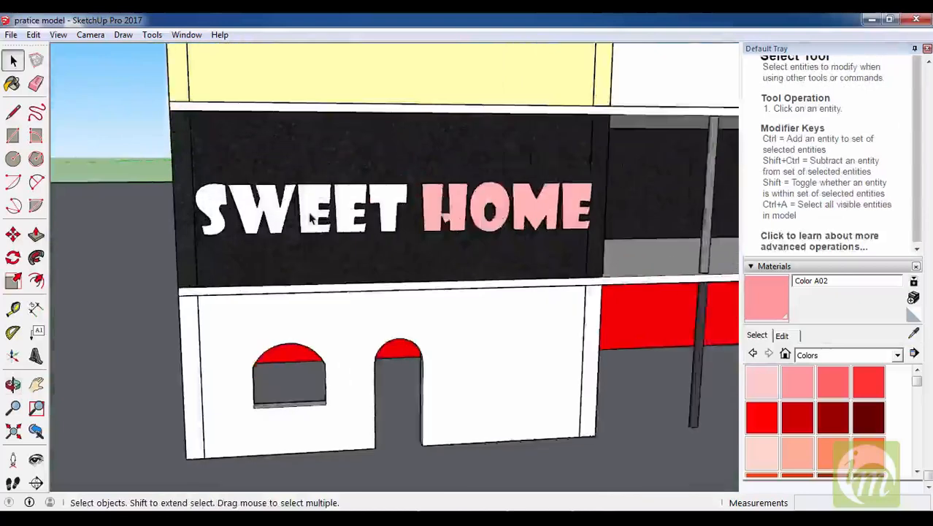
Select the SWEET HOME text on the facade and scale it down uniformly from its upper corner on the S side.
{"action": "left_click", "coordinate": [310, 217]}
{"action": "scroll", "coordinate": [442, 333], "scroll_direction": "down", "scroll_amount": 3}
{"action": "middle_click_drag", "start_coordinate": [442, 333], "coordinate": [671, 132]}
{"action": "key", "text": "s"}
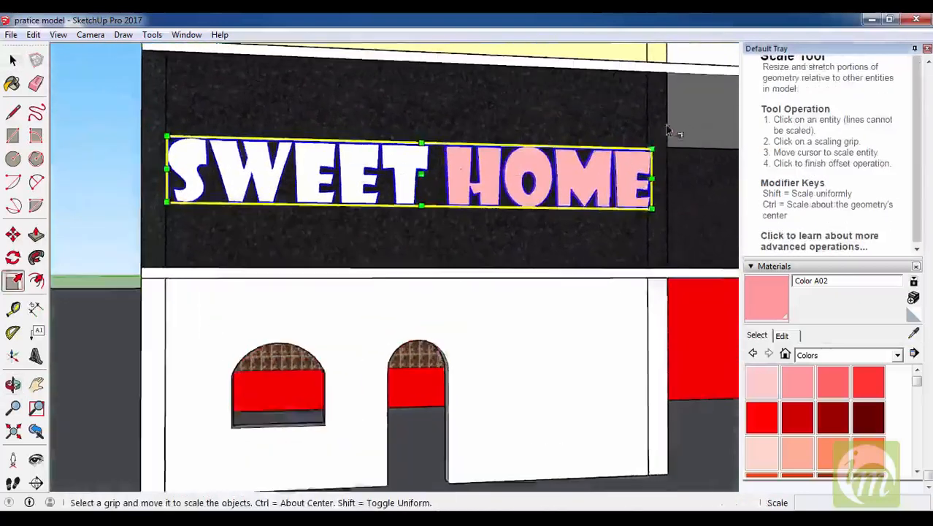
{"action": "scroll", "coordinate": [654, 154], "scroll_direction": "up", "scroll_amount": 2}
{"action": "left_click", "coordinate": [654, 154]}
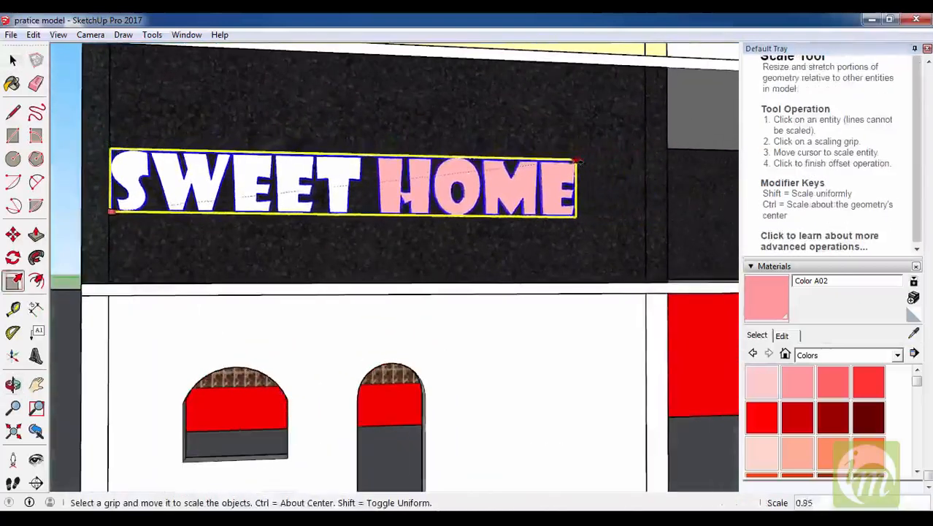
{"action": "key", "text": "Escape"}
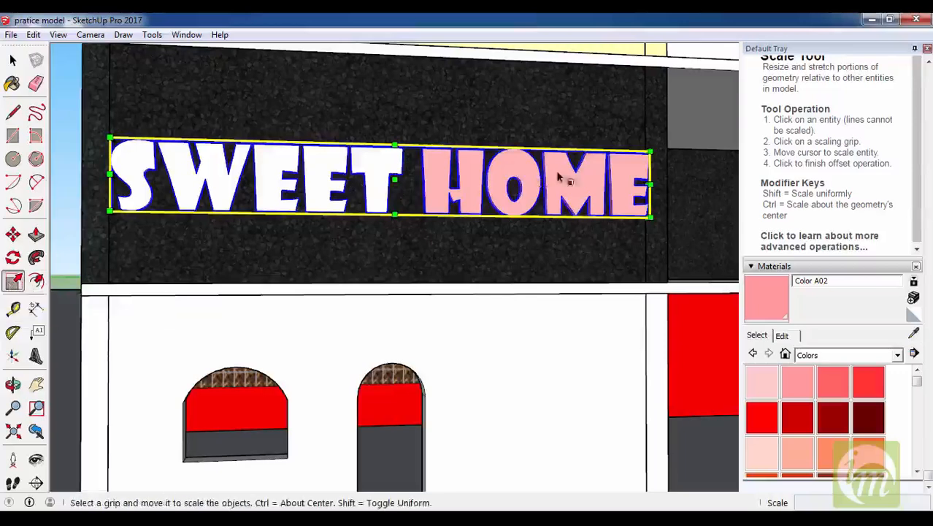
{"action": "scroll", "coordinate": [580, 286], "scroll_direction": "down", "scroll_amount": 2}
{"action": "scroll", "coordinate": [239, 234], "scroll_direction": "up", "scroll_amount": 3}
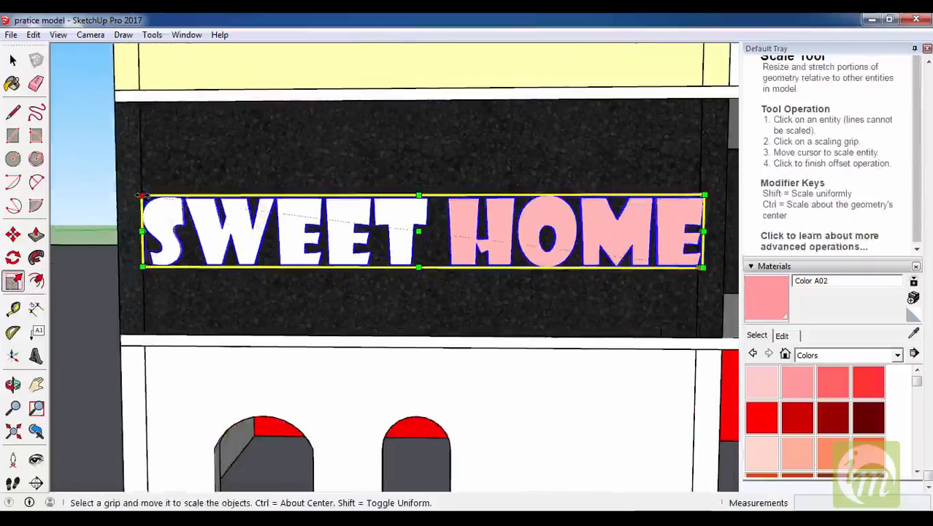
{"action": "left_click_drag", "start_coordinate": [141, 196], "coordinate": [417, 230]}
{"action": "middle_click_drag", "start_coordinate": [417, 229], "coordinate": [460, 260]}
{"action": "scroll", "coordinate": [239, 186], "scroll_direction": "up", "scroll_amount": 4}
{"action": "scroll", "coordinate": [238, 187], "scroll_direction": "down", "scroll_amount": 5}
Move the reduced SWEET HOME text about 5' 9" to the middle of the black facade band.
{"action": "key", "text": "m"}
{"action": "scroll", "coordinate": [640, 292], "scroll_direction": "down", "scroll_amount": 3}
{"action": "left_click", "coordinate": [574, 302]}
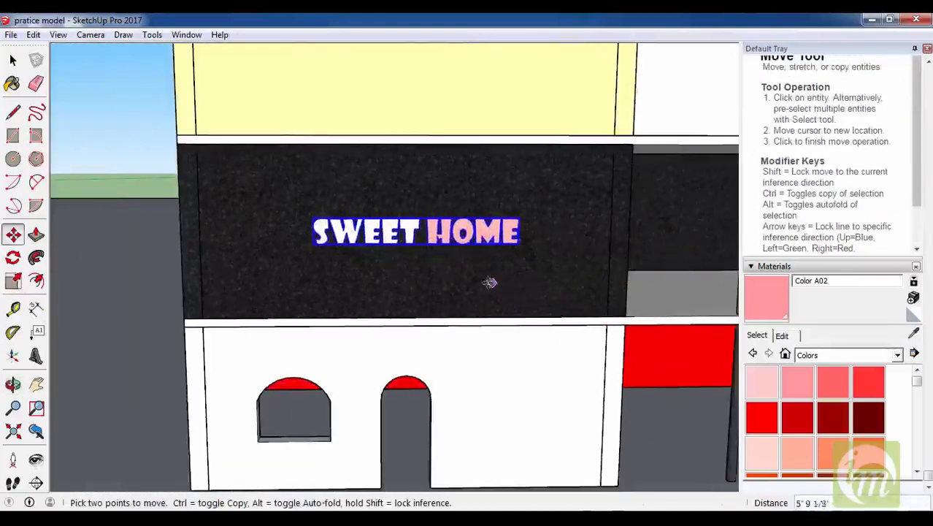
{"action": "left_click", "coordinate": [487, 283]}
{"action": "key", "text": "space"}
{"action": "scroll", "coordinate": [517, 291], "scroll_direction": "down", "scroll_amount": 2}
{"action": "middle_click_drag", "start_coordinate": [516, 291], "coordinate": [444, 228]}
{"action": "scroll", "coordinate": [452, 171], "scroll_direction": "up", "scroll_amount": 4}
{"action": "scroll", "coordinate": [437, 167], "scroll_direction": "up", "scroll_amount": 2}
{"action": "scroll", "coordinate": [396, 278], "scroll_direction": "down", "scroll_amount": 2}
Enlarge the SWEET HOME text slightly by scaling it uniformly from its upper corner at the end of HOME.
{"action": "key", "text": "s"}
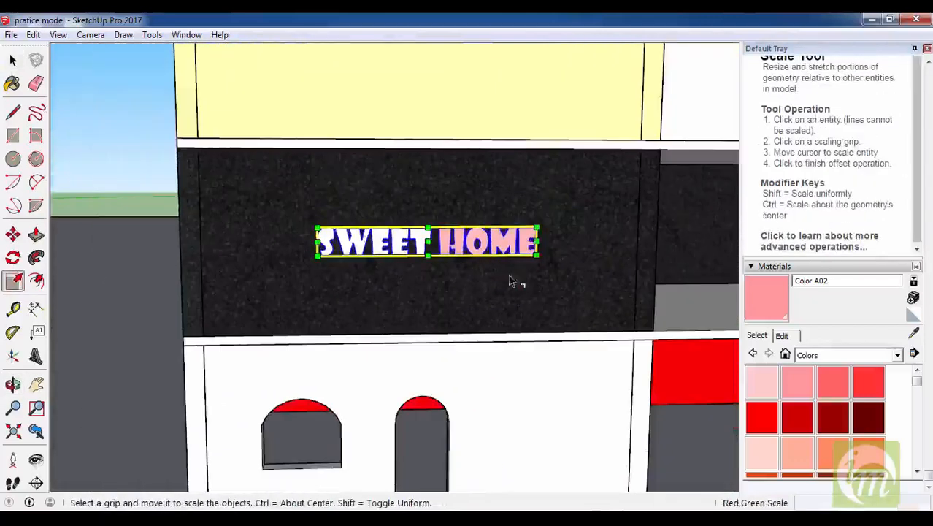
{"action": "left_click_drag", "start_coordinate": [537, 228], "coordinate": [557, 223]}
{"action": "key", "text": "space"}
{"action": "scroll", "coordinate": [493, 296], "scroll_direction": "down", "scroll_amount": 3}
{"action": "middle_click_drag", "start_coordinate": [485, 298], "coordinate": [457, 245]}
{"action": "scroll", "coordinate": [452, 267], "scroll_direction": "up", "scroll_amount": 3}
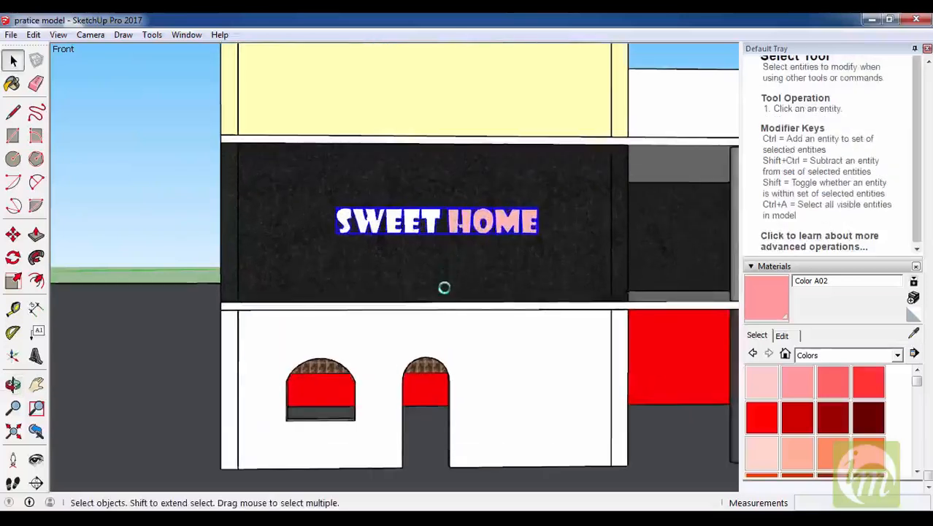
{"action": "scroll", "coordinate": [444, 285], "scroll_direction": "up", "scroll_amount": 1}
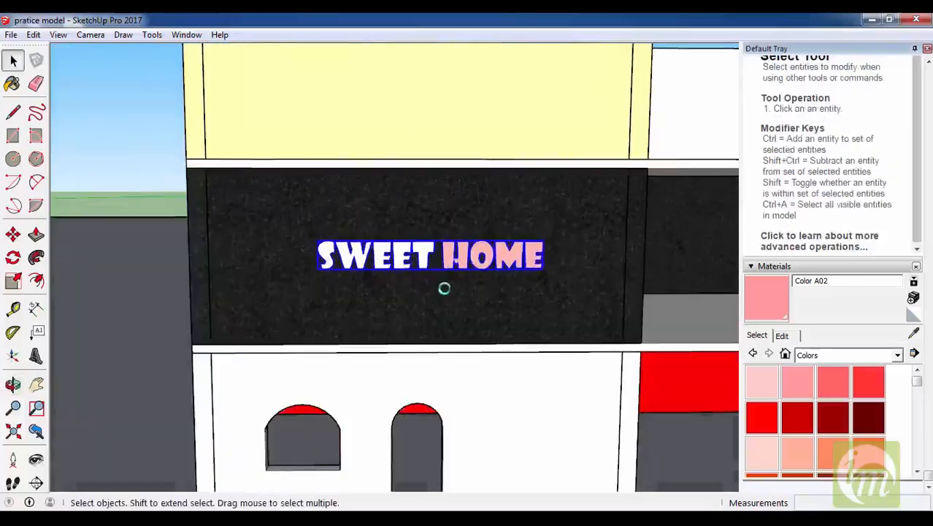
Attach a leader text reading "name board" to the SWEET HOME lettering and place it above the building.
{"action": "left_click", "coordinate": [38, 333]}
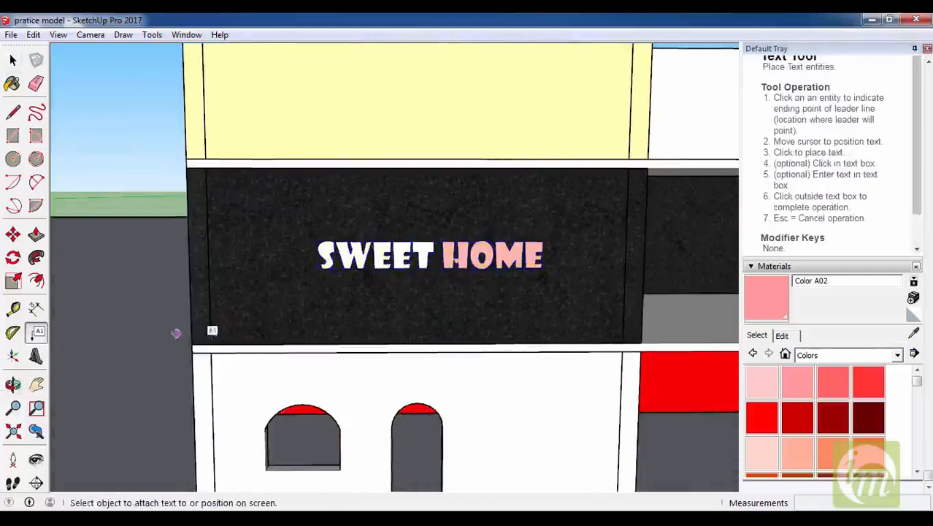
{"action": "scroll", "coordinate": [308, 340], "scroll_direction": "down", "scroll_amount": 5}
{"action": "middle_click_drag", "start_coordinate": [360, 359], "coordinate": [354, 331]}
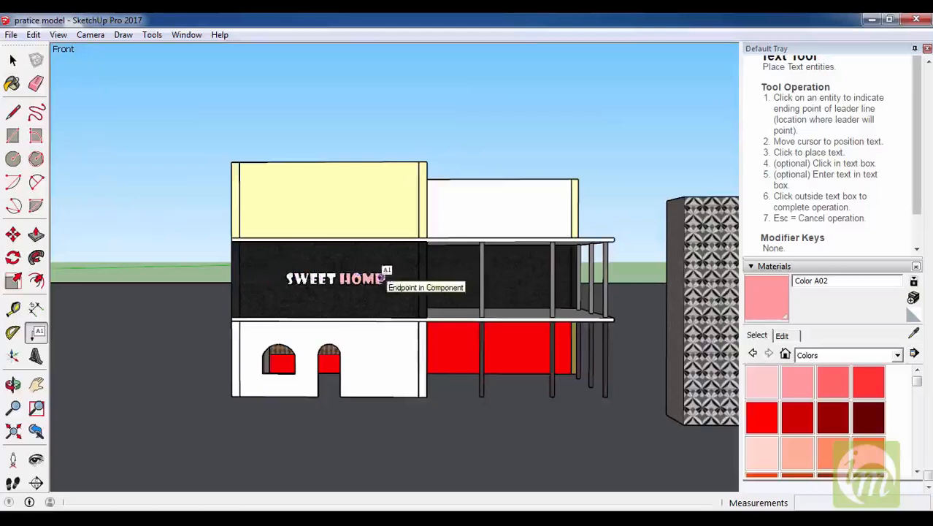
{"action": "left_click", "coordinate": [381, 278]}
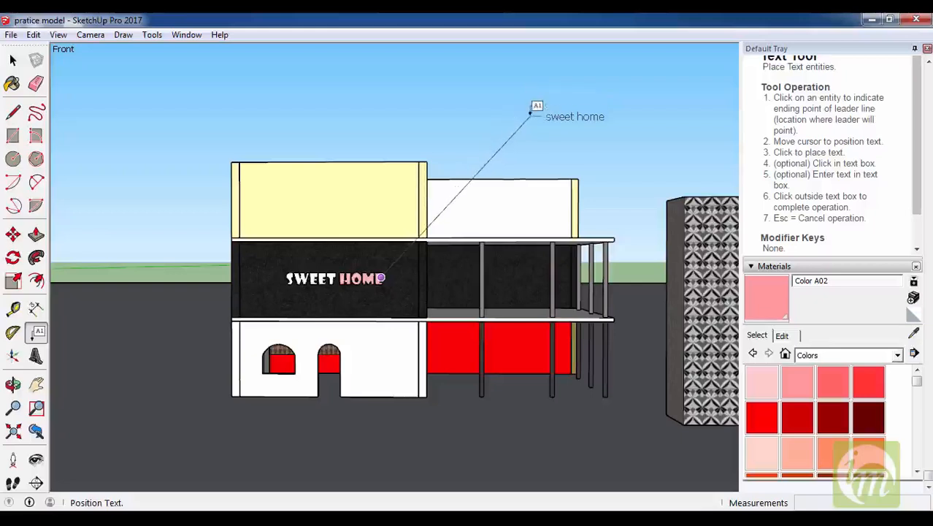
{"action": "left_click", "coordinate": [531, 109]}
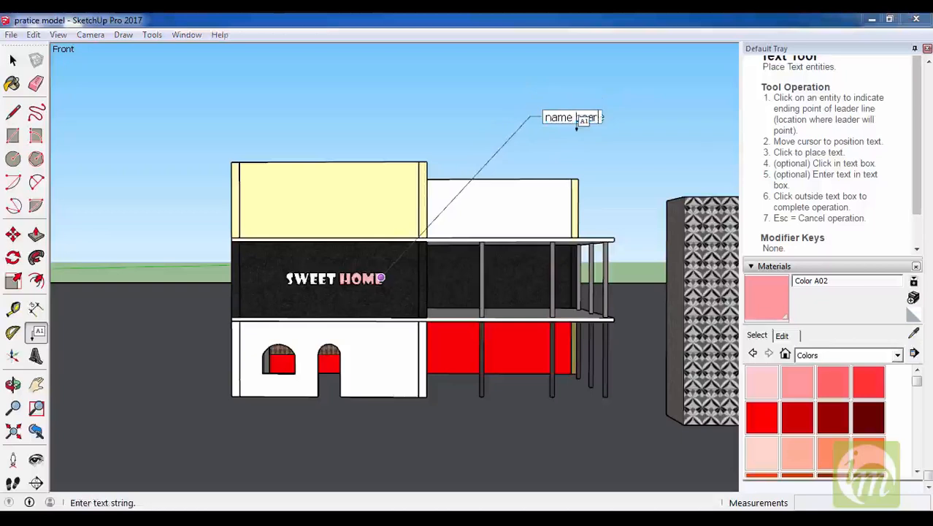
{"action": "left_click", "coordinate": [590, 132]}
{"action": "key", "text": "space"}
{"action": "scroll", "coordinate": [559, 174], "scroll_direction": "down", "scroll_amount": 4}
{"action": "middle_click_drag", "start_coordinate": [546, 219], "coordinate": [596, 343]}
{"action": "scroll", "coordinate": [625, 249], "scroll_direction": "up", "scroll_amount": 4}
{"action": "middle_click_drag", "start_coordinate": [626, 250], "coordinate": [434, 229]}
{"action": "scroll", "coordinate": [526, 116], "scroll_direction": "up", "scroll_amount": 3}
{"action": "scroll", "coordinate": [511, 146], "scroll_direction": "down", "scroll_amount": 3}
{"action": "scroll", "coordinate": [436, 215], "scroll_direction": "up", "scroll_amount": 3}
{"action": "left_click", "coordinate": [38, 332]}
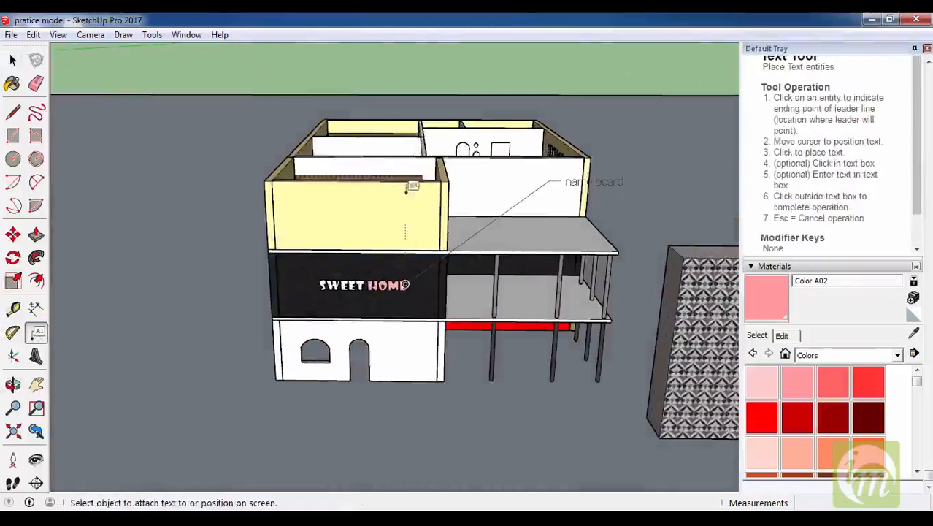
{"action": "left_click", "coordinate": [422, 180]}
{"action": "middle_click_drag", "start_coordinate": [422, 180], "coordinate": [471, 105]}
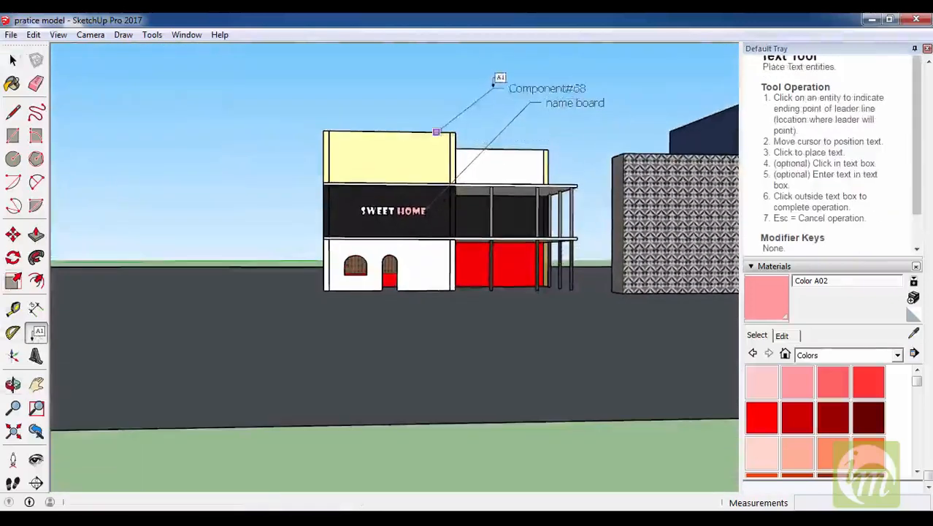
{"action": "left_click", "coordinate": [512, 76]}
{"action": "key", "text": "BackSpace"}
{"action": "left_click", "coordinate": [559, 81]}
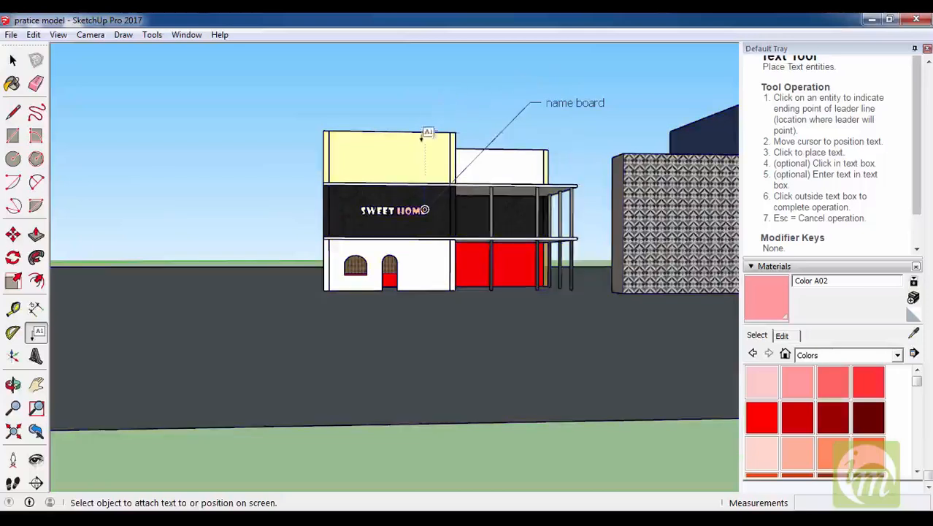
Attach a leader text reading "brick wall(9")" to the yellow upper wall and place it above the name board label.
{"action": "left_click", "coordinate": [426, 135]}
{"action": "left_click", "coordinate": [522, 77]}
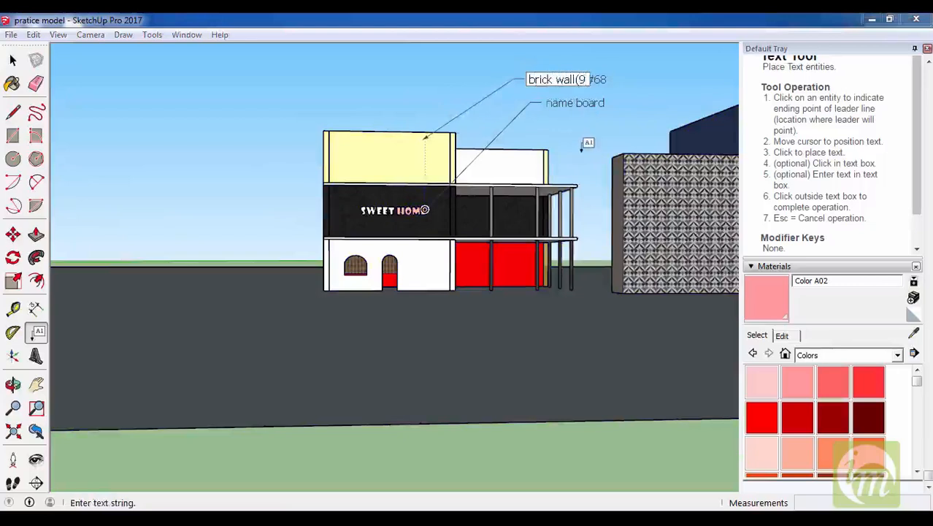
{"action": "left_click", "coordinate": [582, 171]}
{"action": "scroll", "coordinate": [547, 178], "scroll_direction": "down", "scroll_amount": 3}
{"action": "middle_click_drag", "start_coordinate": [545, 178], "coordinate": [519, 188]}
{"action": "scroll", "coordinate": [400, 232], "scroll_direction": "up", "scroll_amount": 3}
{"action": "key", "text": "space"}
Examine the brick wall and name board leader labels on the house from different distances and angles.
{"action": "scroll", "coordinate": [452, 234], "scroll_direction": "down", "scroll_amount": 4}
{"action": "scroll", "coordinate": [467, 208], "scroll_direction": "up", "scroll_amount": 2}
{"action": "scroll", "coordinate": [463, 209], "scroll_direction": "down", "scroll_amount": 2}
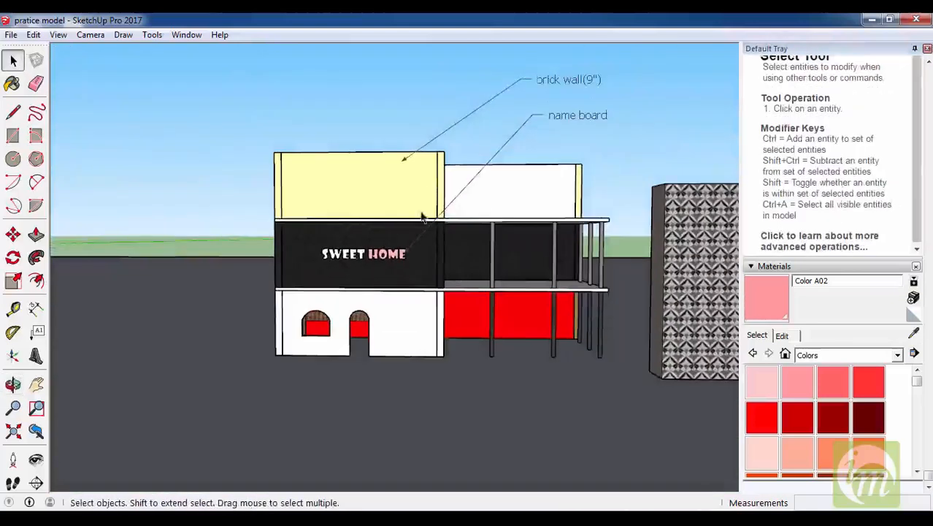
{"action": "scroll", "coordinate": [436, 248], "scroll_direction": "up", "scroll_amount": 2}
{"action": "scroll", "coordinate": [435, 249], "scroll_direction": "down", "scroll_amount": 2}
{"action": "middle_click_drag", "start_coordinate": [435, 248], "coordinate": [561, 123]}
{"action": "scroll", "coordinate": [561, 123], "scroll_direction": "up", "scroll_amount": 1}
{"action": "scroll", "coordinate": [489, 161], "scroll_direction": "down", "scroll_amount": 4}
{"action": "scroll", "coordinate": [503, 157], "scroll_direction": "up", "scroll_amount": 6}
{"action": "mouse_move", "coordinate": [500, 164]}
{"action": "middle_mouse_down"}
{"action": "mouse_move", "coordinate": [504, 156]}
{"action": "mouse_move", "coordinate": [491, 164]}
{"action": "middle_mouse_up"}
{"action": "scroll", "coordinate": [482, 163], "scroll_direction": "down", "scroll_amount": 4}
{"action": "scroll", "coordinate": [491, 164], "scroll_direction": "up", "scroll_amount": 3}
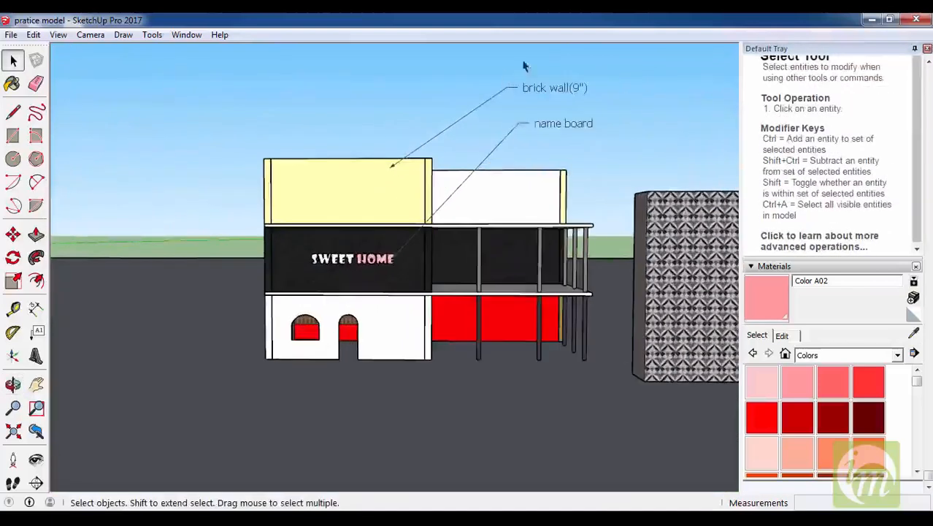
{"action": "scroll", "coordinate": [480, 256], "scroll_direction": "down", "scroll_amount": 3}
{"action": "middle_click_drag", "start_coordinate": [479, 257], "coordinate": [35, 325]}
{"action": "middle_click_drag", "start_coordinate": [552, 117], "coordinate": [872, 177]}
{"action": "scroll", "coordinate": [565, 161], "scroll_direction": "down", "scroll_amount": 4}
{"action": "scroll", "coordinate": [144, 192], "scroll_direction": "up", "scroll_amount": 5}
{"action": "middle_click_drag", "start_coordinate": [436, 244], "coordinate": [627, 95]}
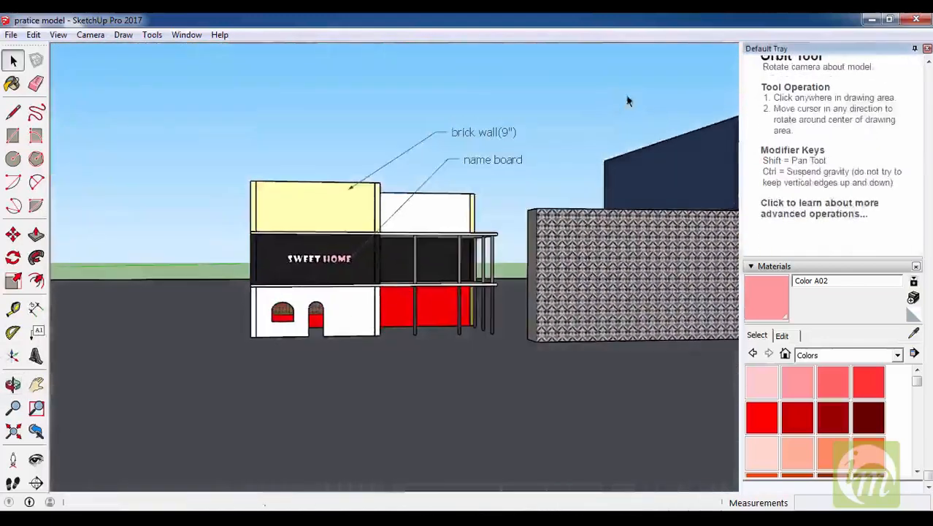
Dimension the length of the interior wall with the arched and square openings, placing the dimension low on the wall face.
{"action": "left_click", "coordinate": [37, 310]}
{"action": "middle_click_drag", "start_coordinate": [249, 245], "coordinate": [261, 296]}
{"action": "scroll", "coordinate": [261, 286], "scroll_direction": "up", "scroll_amount": 3}
{"action": "middle_click_drag", "start_coordinate": [270, 198], "coordinate": [267, 490]}
{"action": "scroll", "coordinate": [314, 322], "scroll_direction": "down", "scroll_amount": 3}
{"action": "middle_click_drag", "start_coordinate": [365, 327], "coordinate": [358, 435]}
{"action": "scroll", "coordinate": [479, 303], "scroll_direction": "up", "scroll_amount": 4}
{"action": "middle_click_drag", "start_coordinate": [379, 230], "coordinate": [297, 273]}
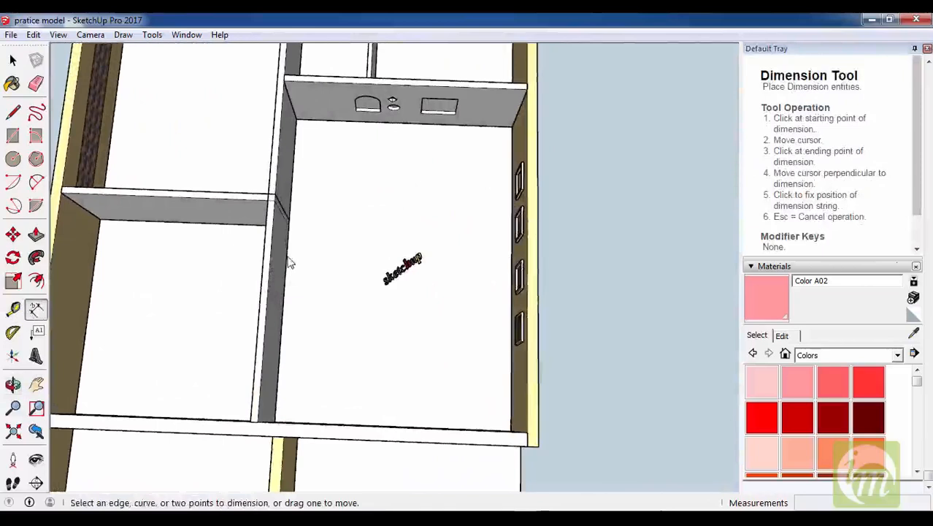
{"action": "scroll", "coordinate": [417, 265], "scroll_direction": "down", "scroll_amount": 3}
{"action": "middle_click_drag", "start_coordinate": [417, 265], "coordinate": [371, 178]}
{"action": "scroll", "coordinate": [371, 177], "scroll_direction": "up", "scroll_amount": 3}
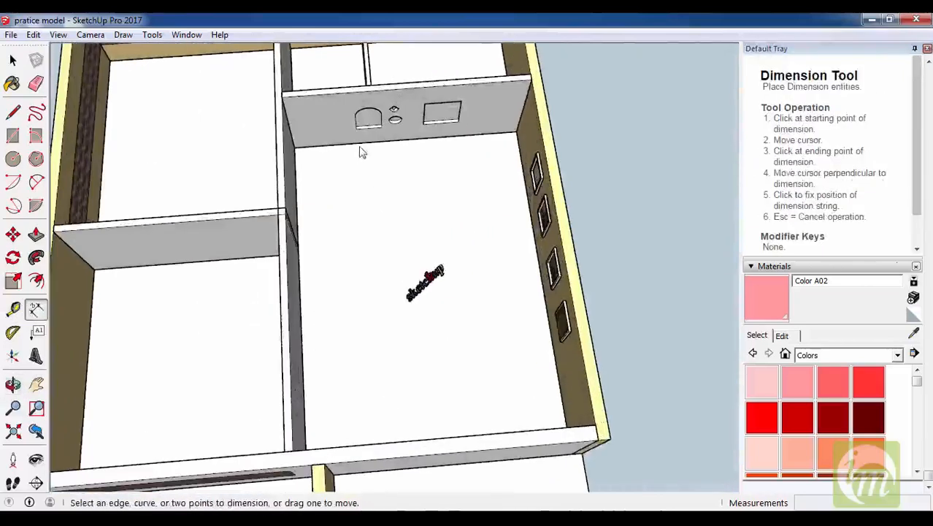
{"action": "right_click", "coordinate": [35, 309]}
{"action": "key", "text": "Escape"}
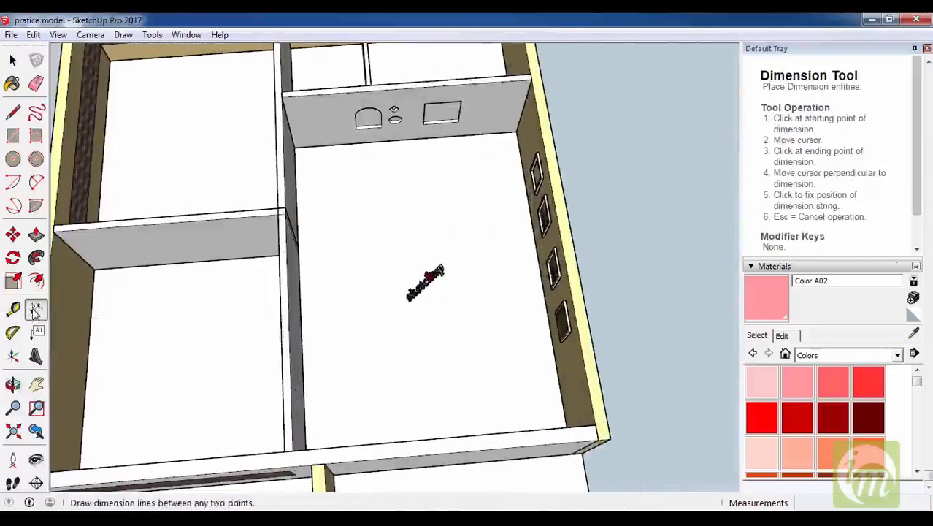
{"action": "left_click", "coordinate": [517, 133]}
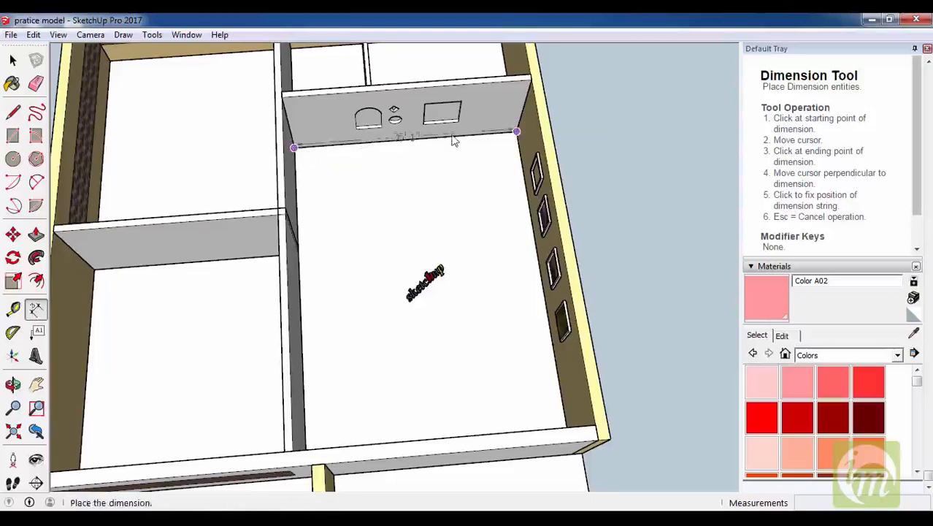
{"action": "scroll", "coordinate": [390, 133], "scroll_direction": "up", "scroll_amount": 5}
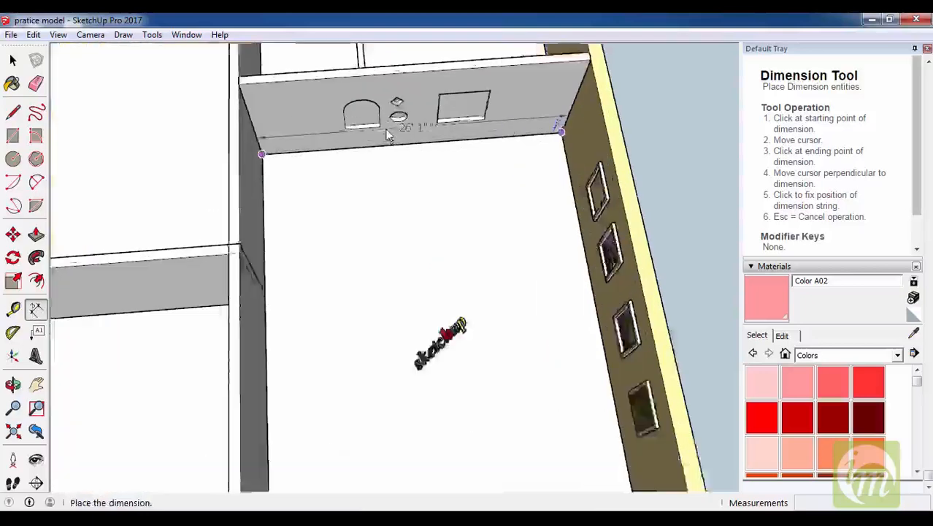
{"action": "left_click", "coordinate": [418, 133]}
Dimension the full length of the picture wall between its two floor corners, placing the dimension on the wall below the frames.
{"action": "scroll", "coordinate": [419, 133], "scroll_direction": "down", "scroll_amount": 3}
{"action": "middle_click_drag", "start_coordinate": [418, 133], "coordinate": [404, 167]}
{"action": "scroll", "coordinate": [309, 141], "scroll_direction": "up", "scroll_amount": 2}
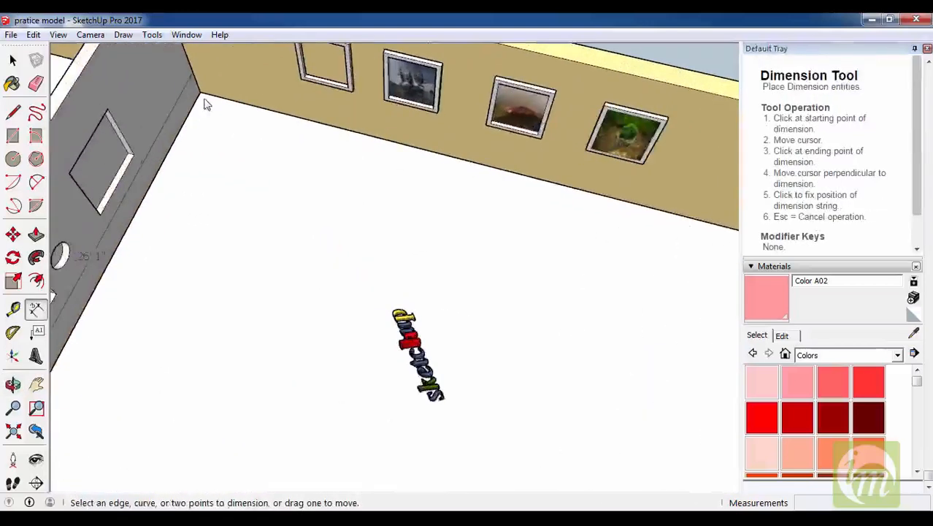
{"action": "scroll", "coordinate": [198, 95], "scroll_direction": "down", "scroll_amount": 2}
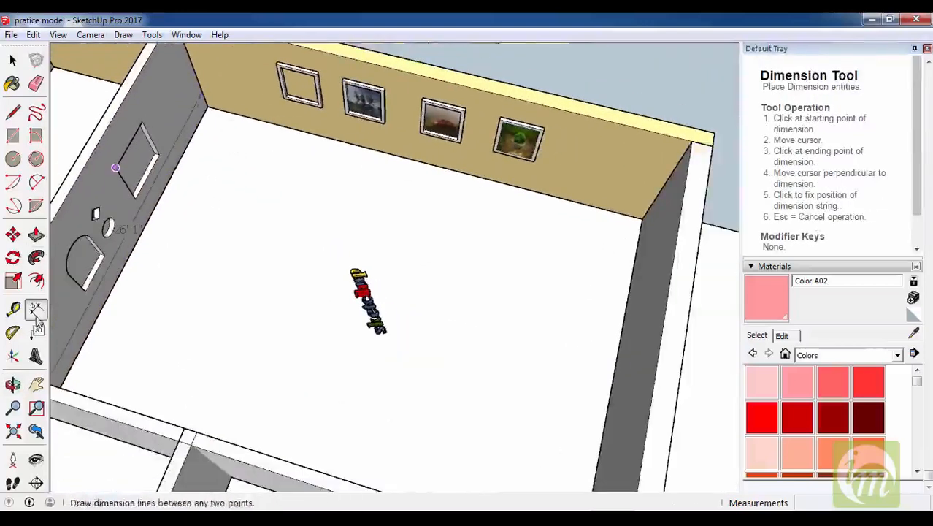
{"action": "left_click", "coordinate": [208, 108]}
{"action": "scroll", "coordinate": [460, 236], "scroll_direction": "down", "scroll_amount": 2}
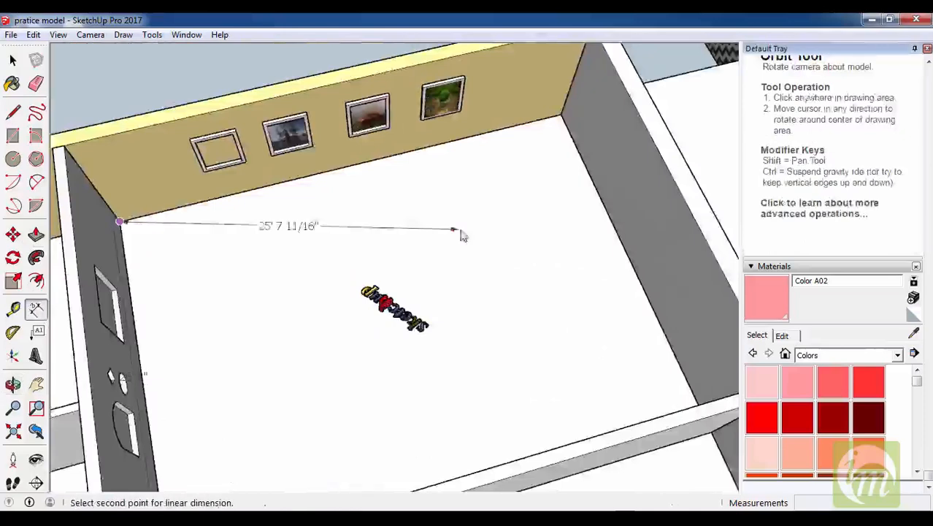
{"action": "middle_click_drag", "start_coordinate": [460, 235], "coordinate": [478, 188]}
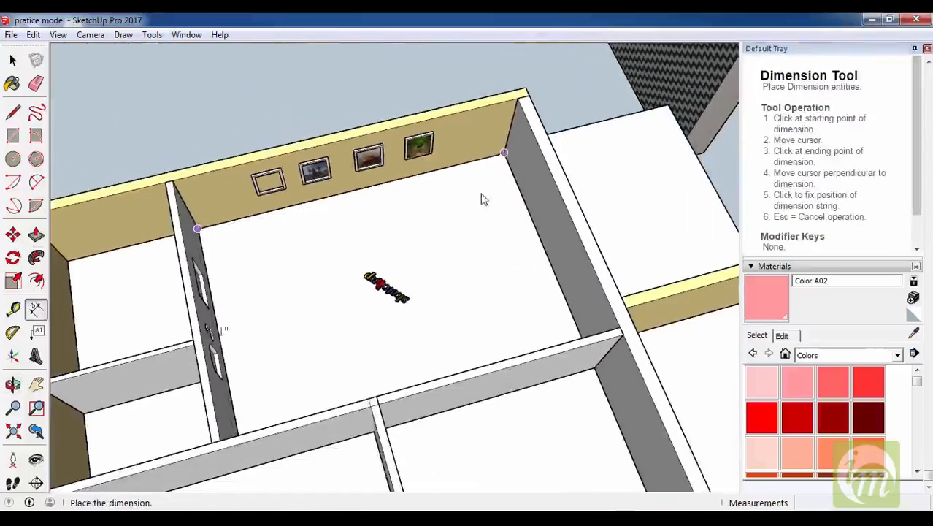
{"action": "left_click", "coordinate": [338, 191]}
Dimension the width of the red car picture frame along its upper edge.
{"action": "middle_click_drag", "start_coordinate": [338, 191], "coordinate": [292, 124]}
{"action": "scroll", "coordinate": [319, 159], "scroll_direction": "up", "scroll_amount": 8}
{"action": "left_click", "coordinate": [281, 122]}
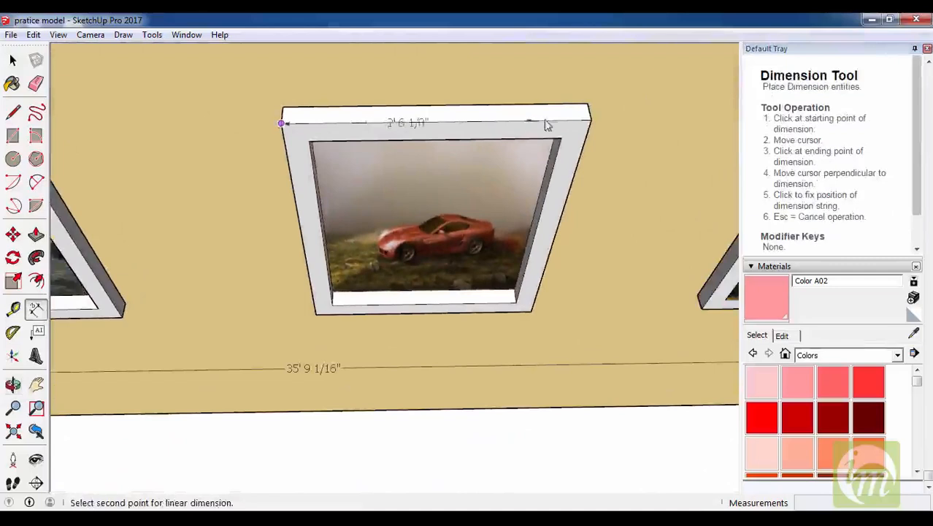
{"action": "left_click", "coordinate": [573, 116]}
Dimension the border thickness of the red car picture frame at its lower corner.
{"action": "middle_click_drag", "start_coordinate": [574, 115], "coordinate": [371, 252]}
{"action": "scroll", "coordinate": [376, 280], "scroll_direction": "up", "scroll_amount": 4}
{"action": "scroll", "coordinate": [378, 280], "scroll_direction": "up", "scroll_amount": 2}
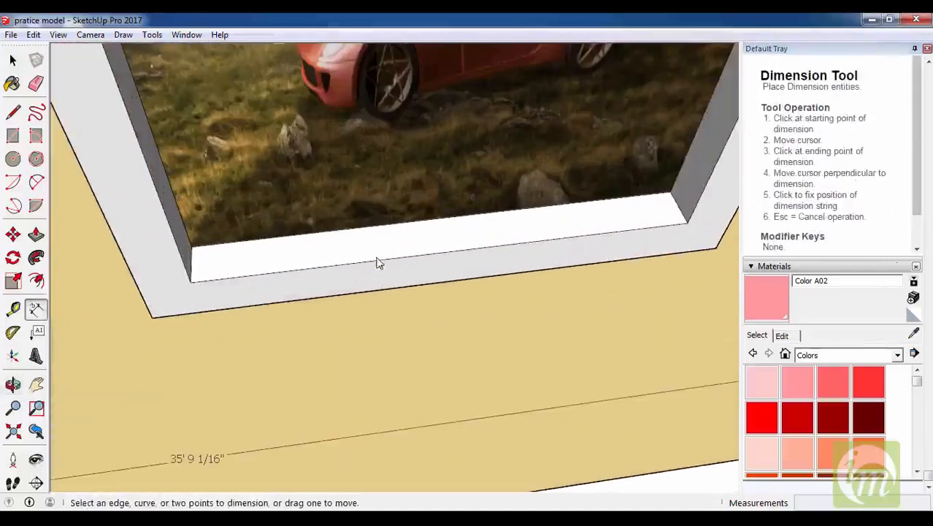
{"action": "middle_click_drag", "start_coordinate": [381, 293], "coordinate": [274, 248]}
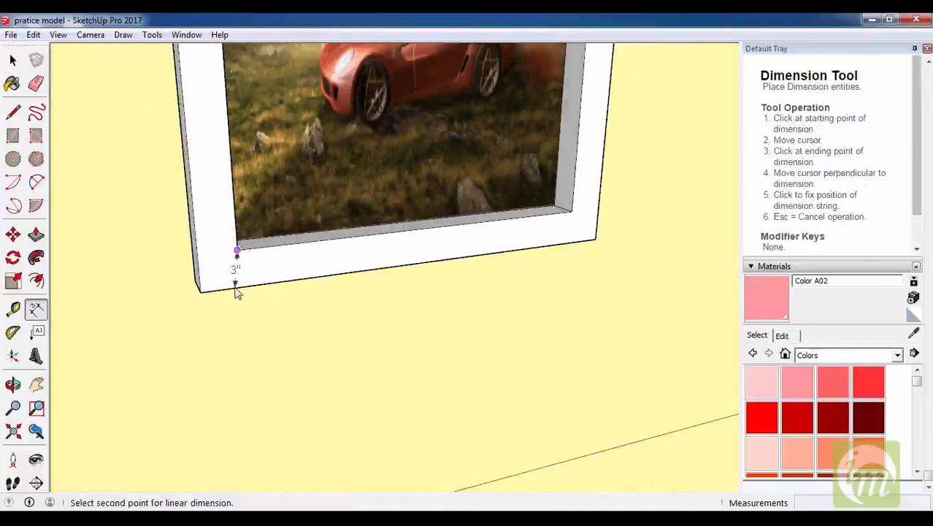
{"action": "scroll", "coordinate": [262, 290], "scroll_direction": "up", "scroll_amount": 3}
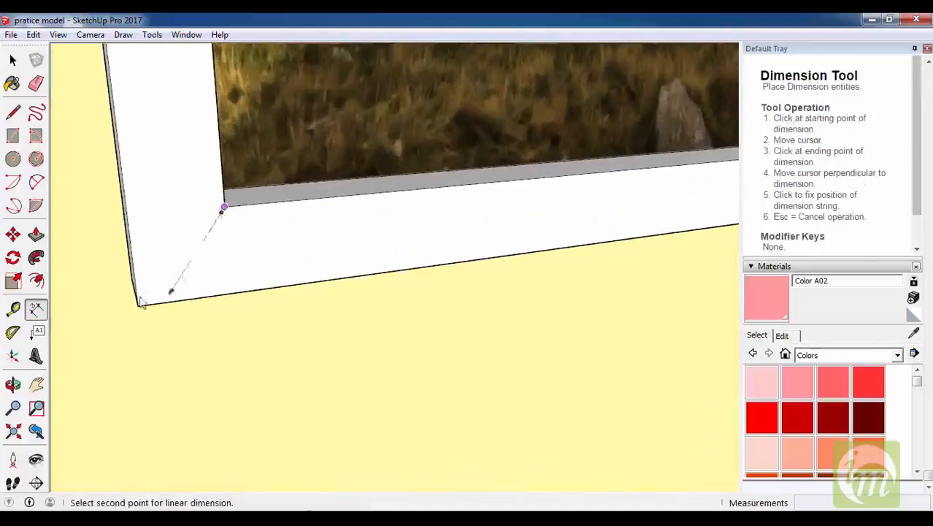
{"action": "left_click", "coordinate": [139, 306]}
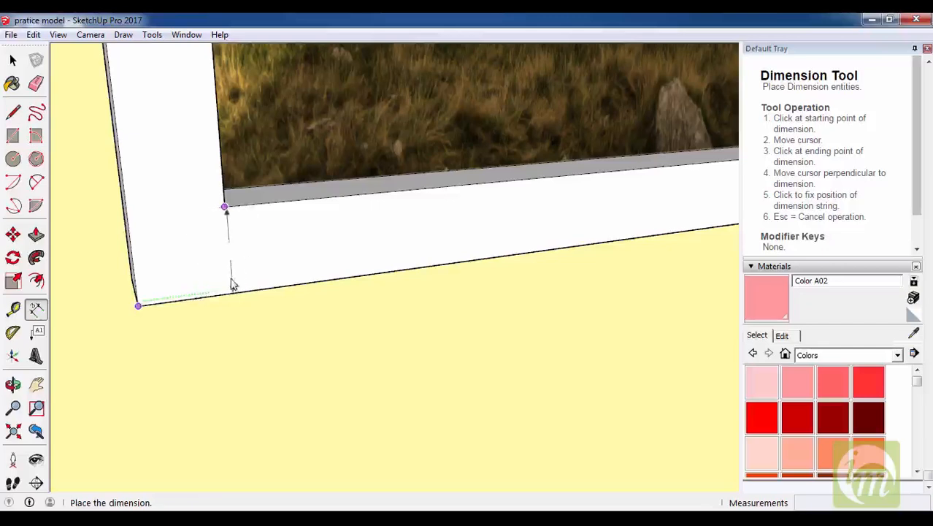
{"action": "scroll", "coordinate": [264, 285], "scroll_direction": "down", "scroll_amount": 6}
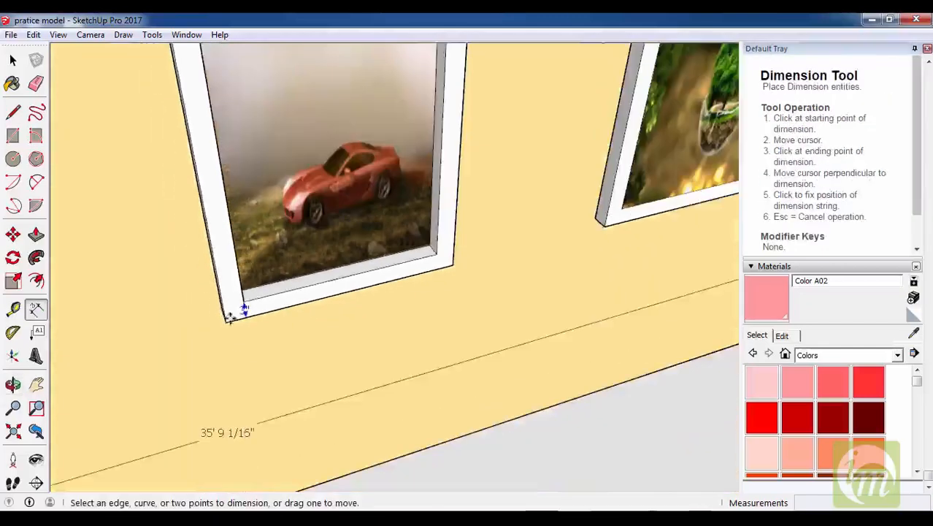
Dimension the room height at the far corner beside the picture wall, placing the dimension on the adjoining white wall.
{"action": "scroll", "coordinate": [245, 307], "scroll_direction": "down", "scroll_amount": 5}
{"action": "mouse_move", "coordinate": [186, 298]}
{"action": "middle_mouse_down"}
{"action": "mouse_move", "coordinate": [462, 283]}
{"action": "mouse_move", "coordinate": [246, 262]}
{"action": "mouse_move", "coordinate": [223, 291]}
{"action": "mouse_move", "coordinate": [558, 236]}
{"action": "middle_mouse_up"}
{"action": "scroll", "coordinate": [223, 291], "scroll_direction": "down", "scroll_amount": 5}
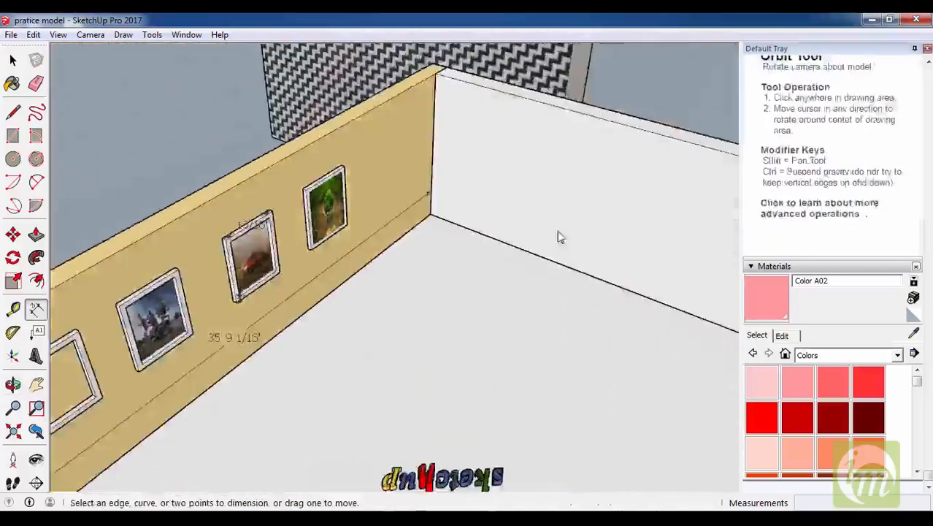
{"action": "scroll", "coordinate": [509, 280], "scroll_direction": "up", "scroll_amount": 5}
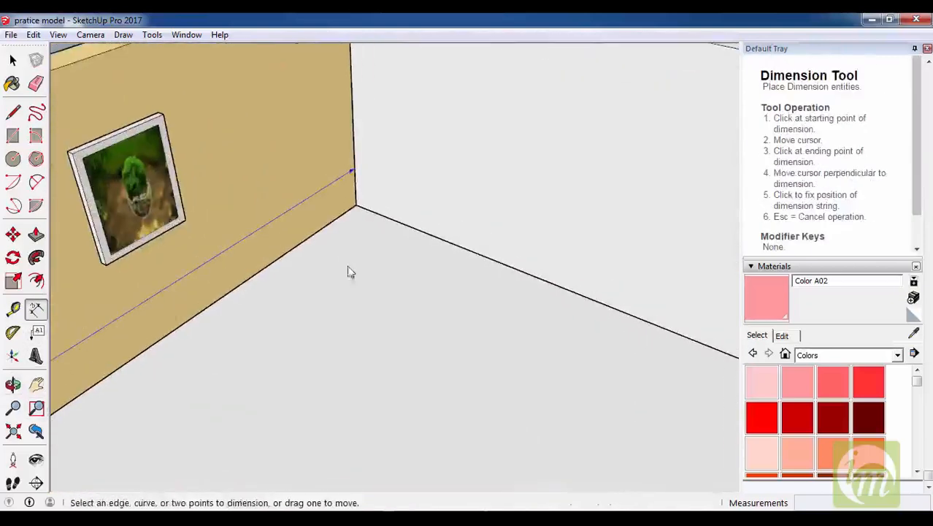
{"action": "left_click", "coordinate": [355, 212]}
{"action": "scroll", "coordinate": [369, 232], "scroll_direction": "down", "scroll_amount": 3}
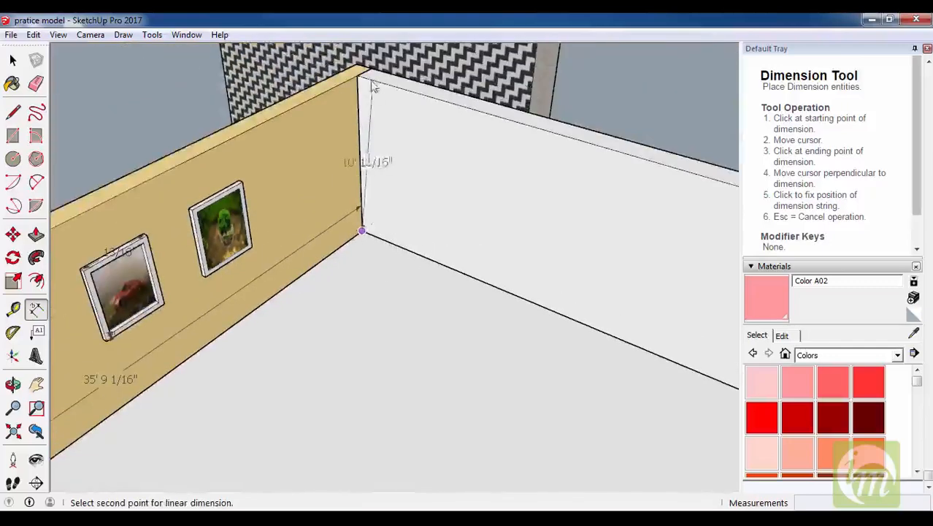
{"action": "left_click", "coordinate": [414, 105]}
{"action": "key", "text": "space"}
Dimension the height of the wall with the arched opening at its inner corner, placing the dimension beside the arch.
{"action": "scroll", "coordinate": [477, 217], "scroll_direction": "down", "scroll_amount": 3}
{"action": "middle_click_drag", "start_coordinate": [477, 217], "coordinate": [460, 376]}
{"action": "scroll", "coordinate": [345, 187], "scroll_direction": "up", "scroll_amount": 3}
{"action": "scroll", "coordinate": [346, 186], "scroll_direction": "down", "scroll_amount": 5}
{"action": "middle_click_drag", "start_coordinate": [346, 186], "coordinate": [500, 37]}
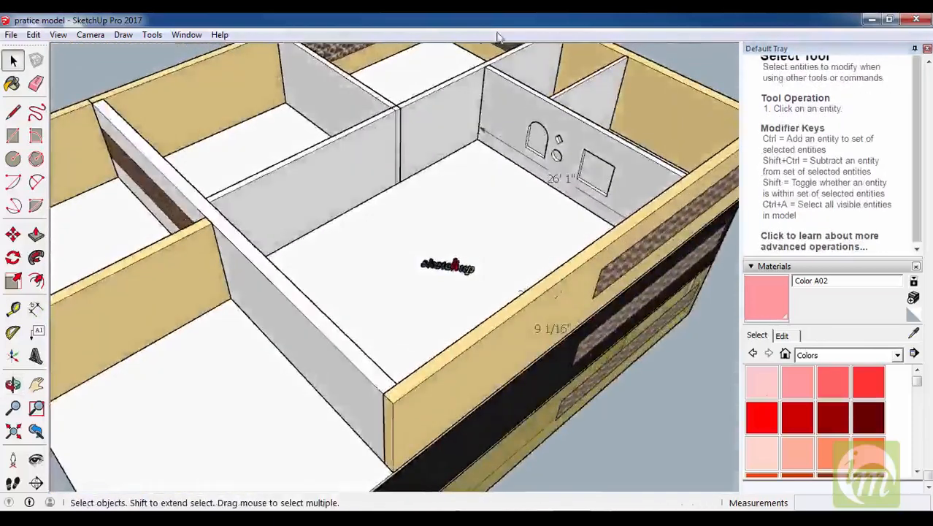
{"action": "scroll", "coordinate": [457, 202], "scroll_direction": "up", "scroll_amount": 3}
{"action": "middle_click_drag", "start_coordinate": [457, 202], "coordinate": [104, 252]}
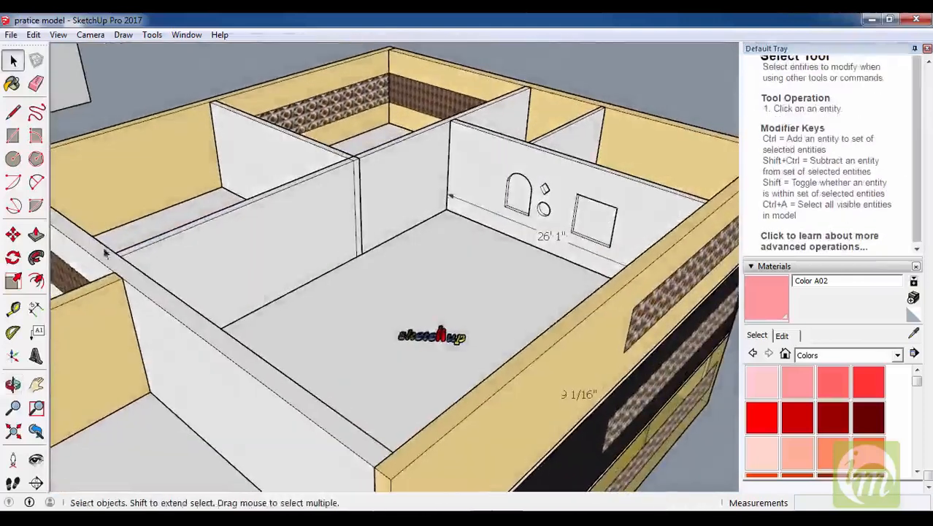
{"action": "left_click", "coordinate": [36, 309]}
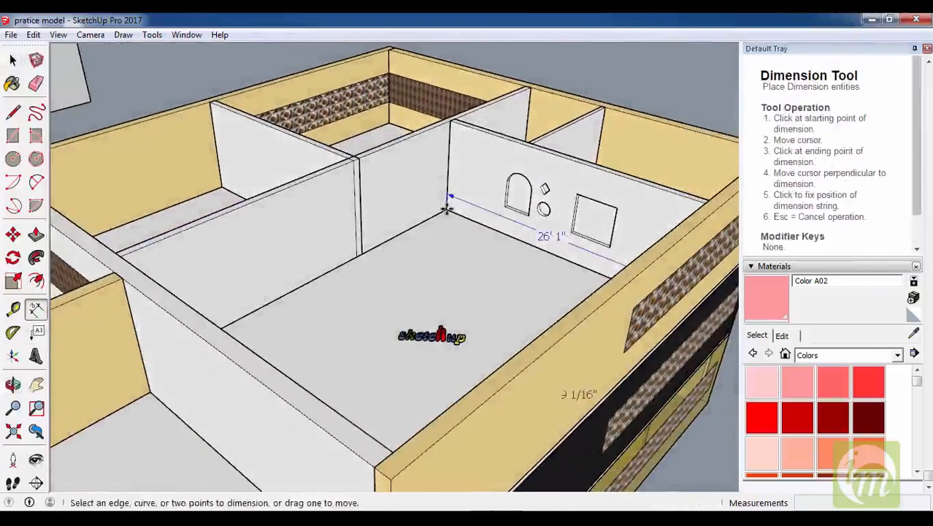
{"action": "left_click", "coordinate": [450, 207]}
{"action": "key", "text": "space"}
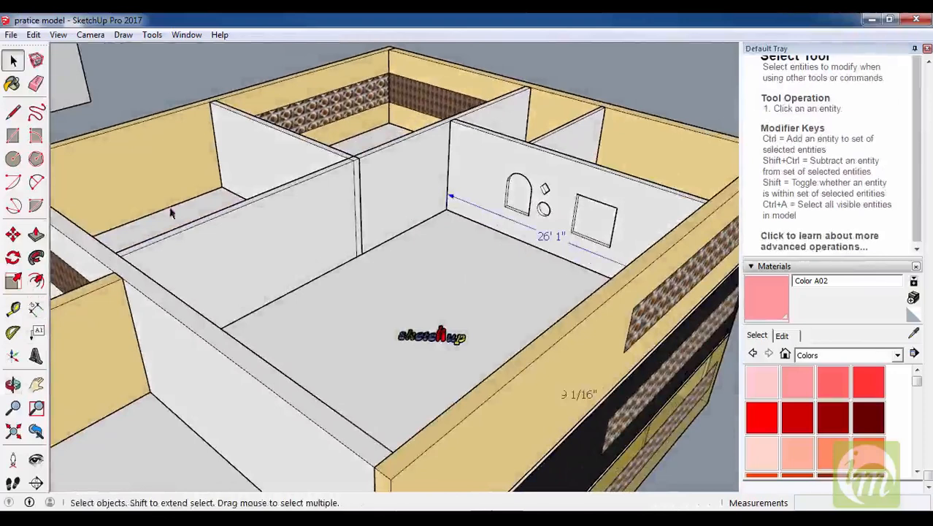
{"action": "left_click", "coordinate": [36, 307]}
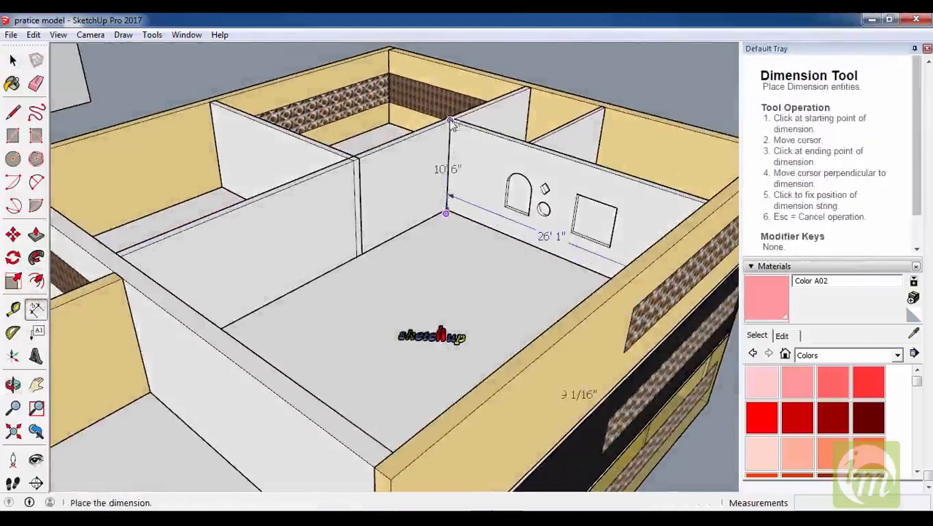
{"action": "left_click", "coordinate": [488, 146]}
{"action": "middle_click_drag", "start_coordinate": [487, 150], "coordinate": [486, 232]}
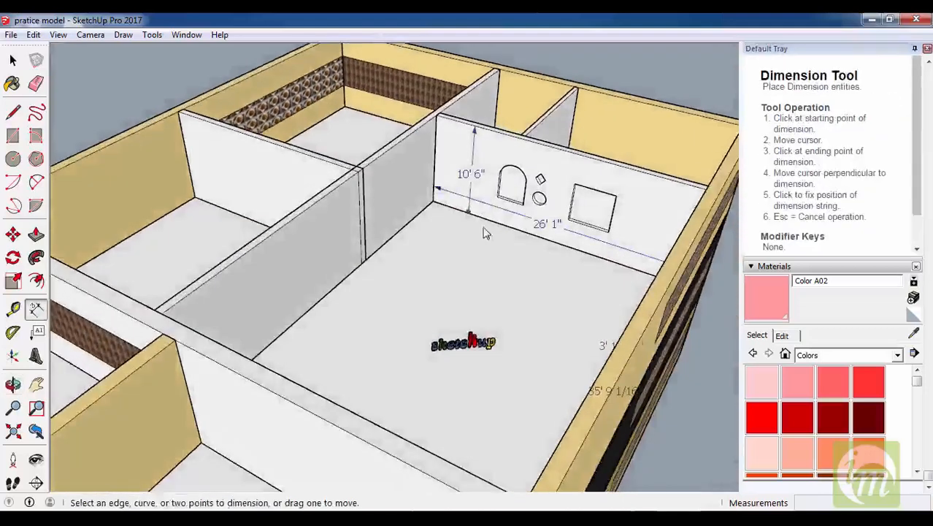
{"action": "scroll", "coordinate": [449, 219], "scroll_direction": "up", "scroll_amount": 5}
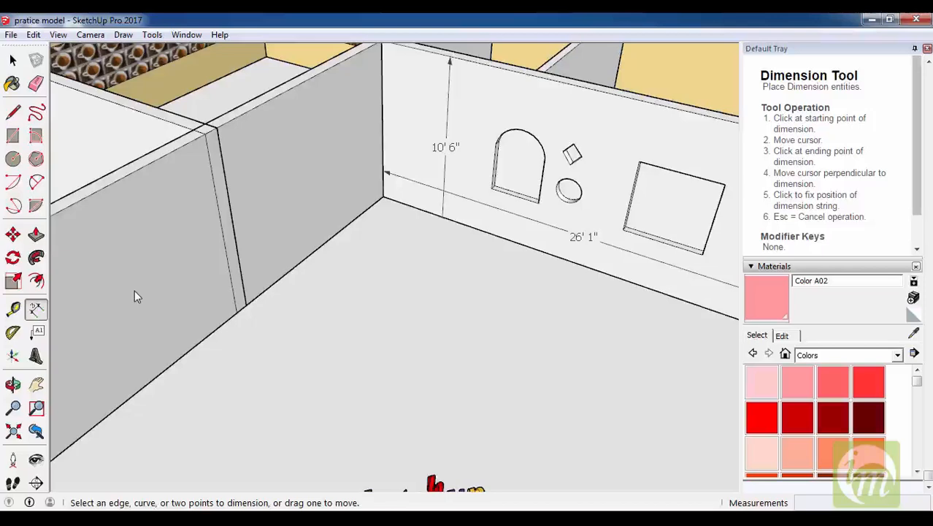
Select the coloured sketchup 3D text on the room floor.
{"action": "scroll", "coordinate": [266, 287], "scroll_direction": "down", "scroll_amount": 10}
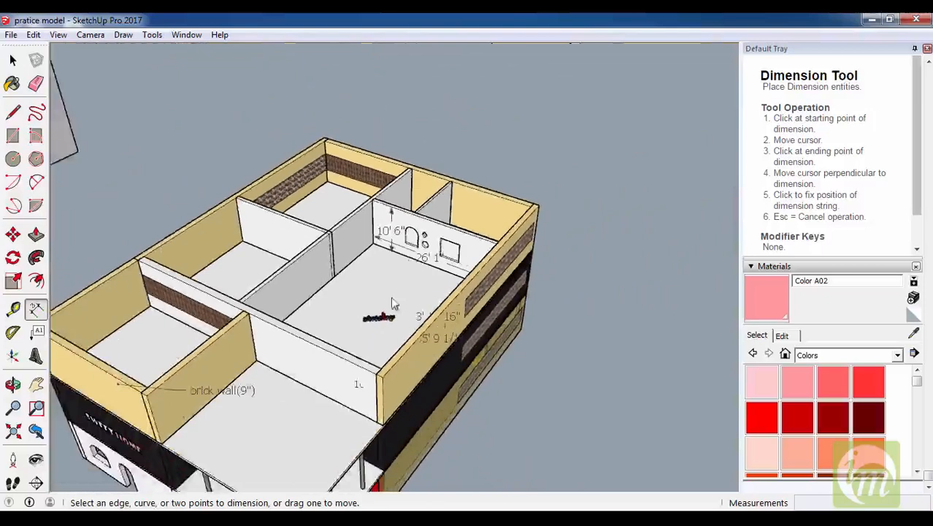
{"action": "scroll", "coordinate": [391, 299], "scroll_direction": "up", "scroll_amount": 10}
{"action": "key", "text": "space"}
{"action": "scroll", "coordinate": [340, 310], "scroll_direction": "up", "scroll_amount": 2}
{"action": "scroll", "coordinate": [499, 306], "scroll_direction": "down", "scroll_amount": 2}
{"action": "middle_click_drag", "start_coordinate": [496, 309], "coordinate": [465, 339]}
{"action": "scroll", "coordinate": [463, 336], "scroll_direction": "up", "scroll_amount": 2}
{"action": "left_click", "coordinate": [441, 297]}
{"action": "middle_click_drag", "start_coordinate": [441, 294], "coordinate": [409, 321]}
Draw a line about 11 feet long across the floor from the foot of the letter s in the sketchup text.
{"action": "key", "text": "l"}
{"action": "scroll", "coordinate": [385, 331], "scroll_direction": "up", "scroll_amount": 2}
{"action": "scroll", "coordinate": [360, 310], "scroll_direction": "up", "scroll_amount": 2}
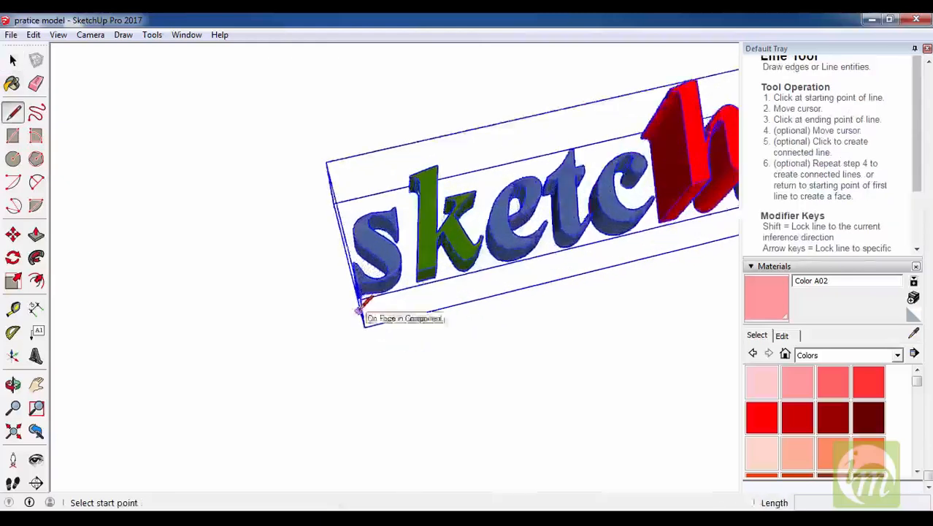
{"action": "scroll", "coordinate": [354, 292], "scroll_direction": "up", "scroll_amount": 6}
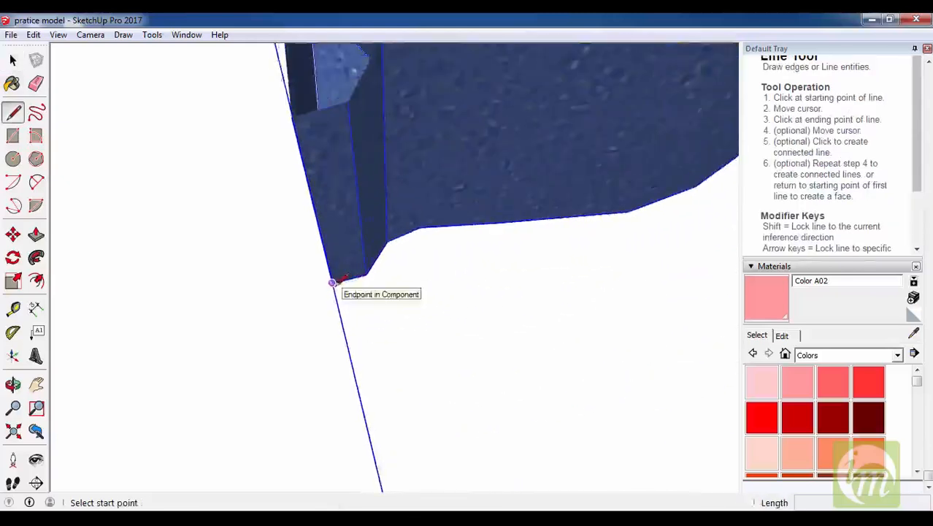
{"action": "left_click", "coordinate": [332, 282]}
{"action": "scroll", "coordinate": [219, 287], "scroll_direction": "down", "scroll_amount": 5}
{"action": "scroll", "coordinate": [376, 283], "scroll_direction": "up", "scroll_amount": 4}
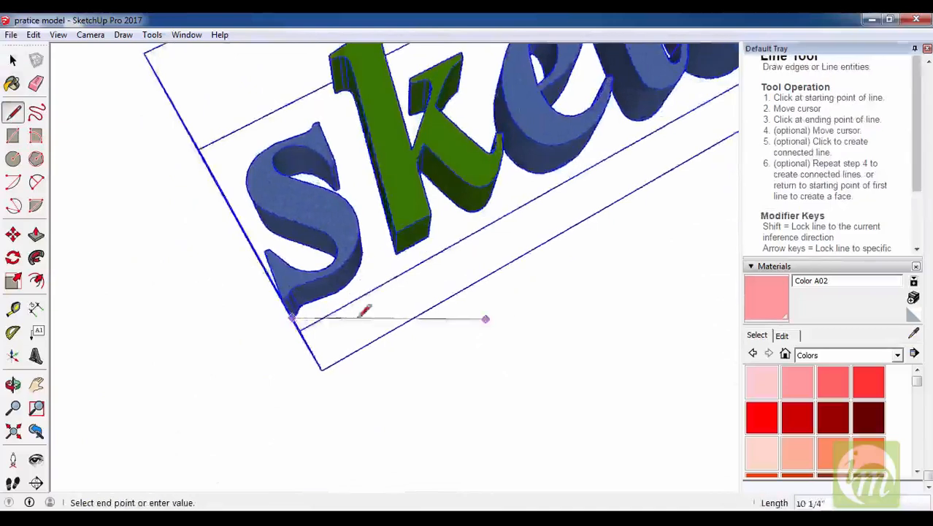
{"action": "scroll", "coordinate": [364, 312], "scroll_direction": "down", "scroll_amount": 5}
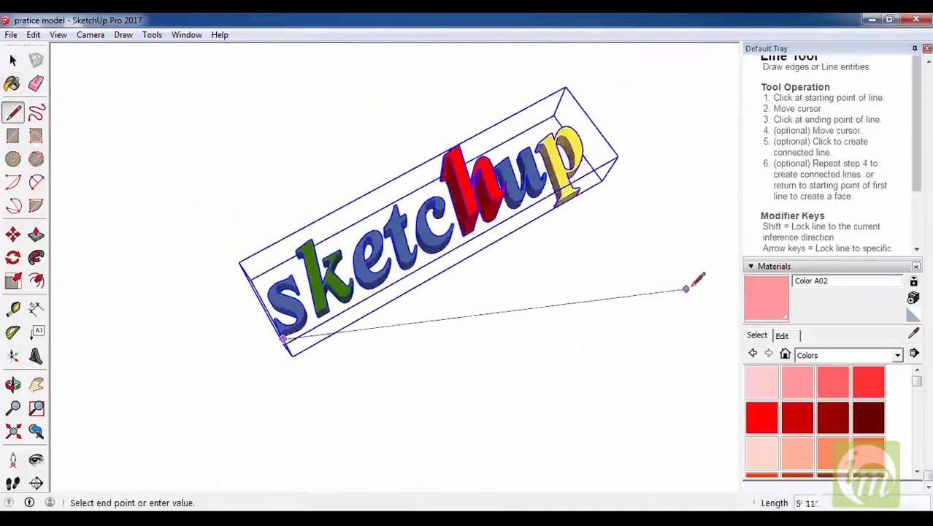
{"action": "scroll", "coordinate": [656, 291], "scroll_direction": "down", "scroll_amount": 3}
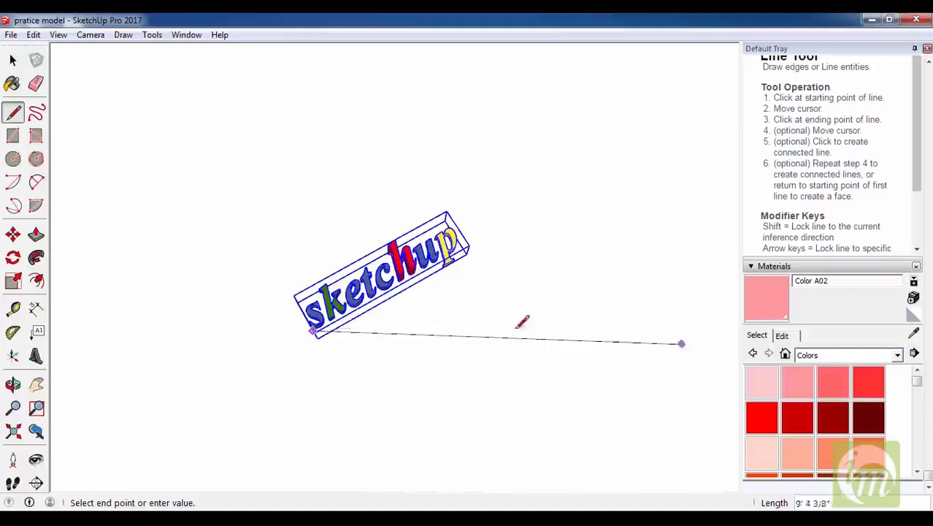
{"action": "scroll", "coordinate": [483, 308], "scroll_direction": "down", "scroll_amount": 3}
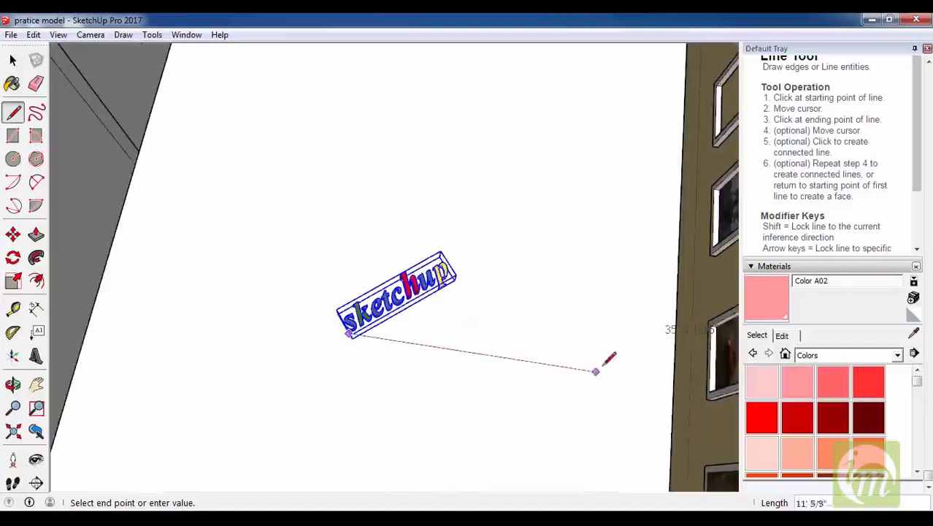
{"action": "key", "text": "space"}
Rotate the sketchup 3D text about the foot of the letter s so its base aligns with the line drawn across the floor.
{"action": "scroll", "coordinate": [331, 332], "scroll_direction": "up", "scroll_amount": 6}
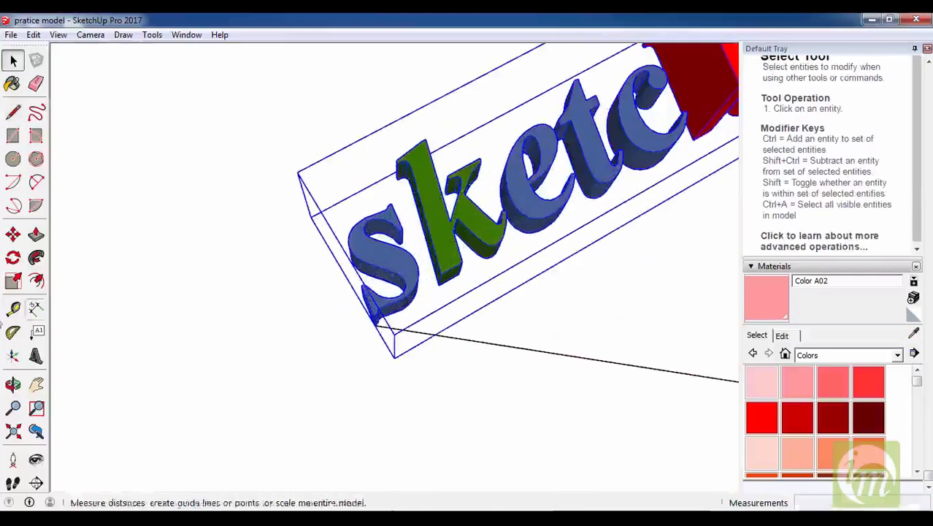
{"action": "left_click", "coordinate": [13, 332]}
{"action": "scroll", "coordinate": [361, 331], "scroll_direction": "up", "scroll_amount": 4}
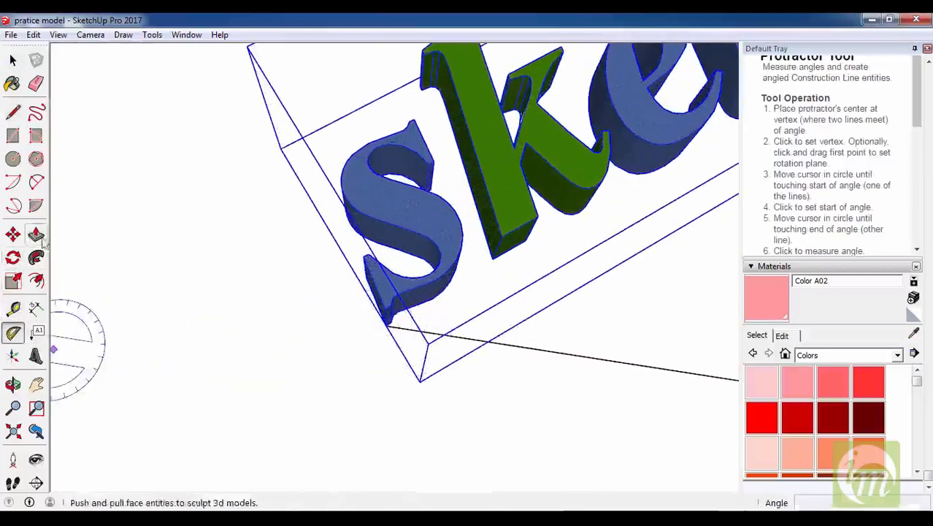
{"action": "key", "text": "q"}
{"action": "scroll", "coordinate": [416, 321], "scroll_direction": "up", "scroll_amount": 5}
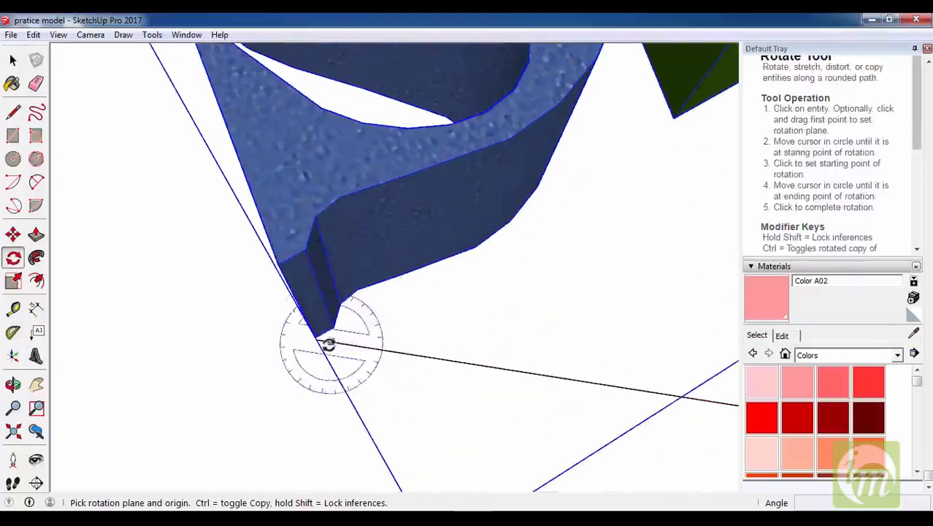
{"action": "scroll", "coordinate": [328, 365], "scroll_direction": "up", "scroll_amount": 3}
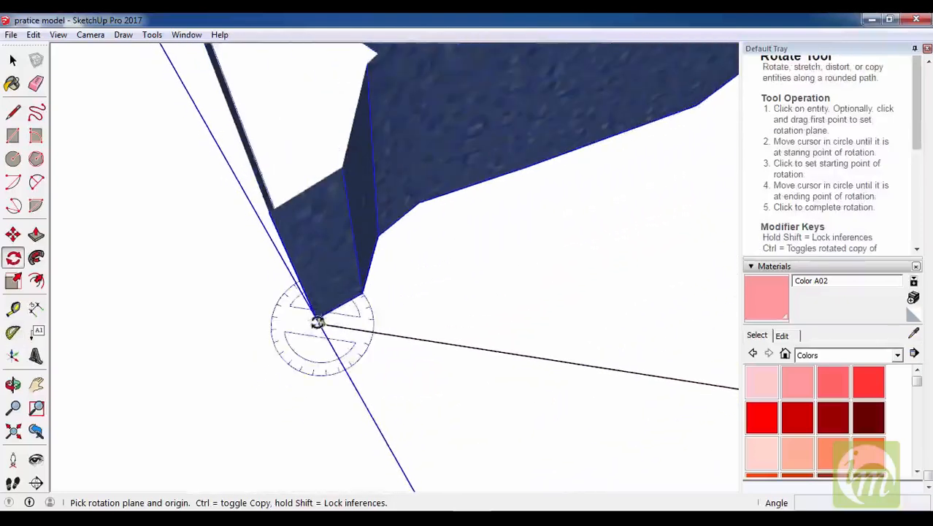
{"action": "left_click", "coordinate": [321, 323]}
{"action": "left_click", "coordinate": [373, 297]}
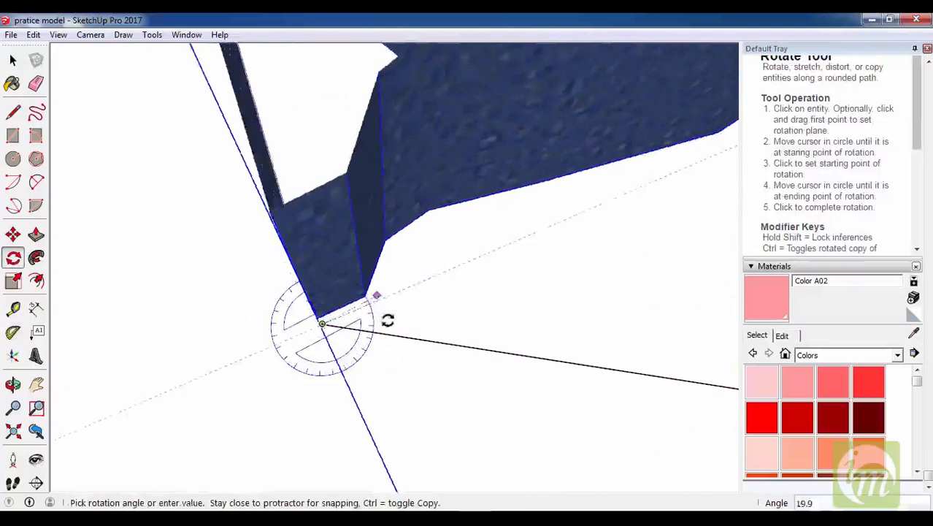
{"action": "left_click", "coordinate": [384, 327]}
{"action": "key", "text": "space"}
{"action": "scroll", "coordinate": [307, 383], "scroll_direction": "down", "scroll_amount": 10}
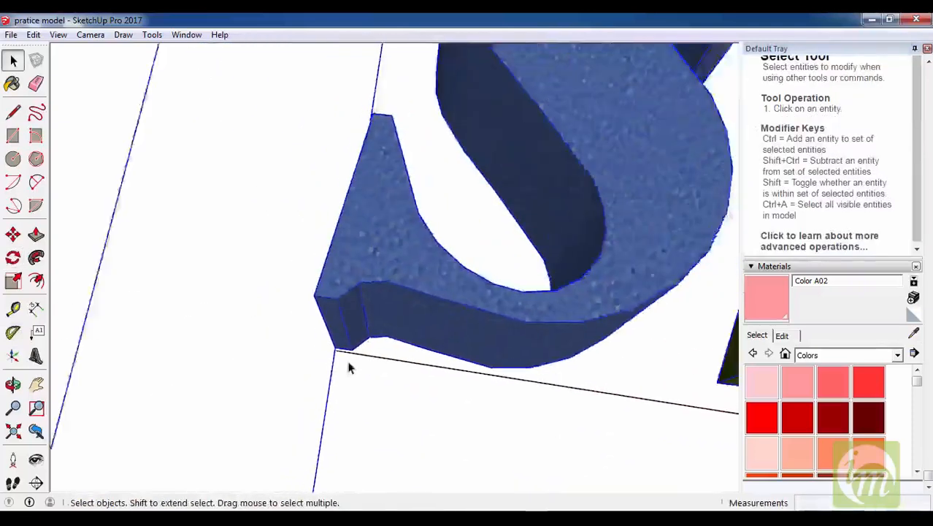
{"action": "middle_click_drag", "start_coordinate": [291, 330], "coordinate": [301, 350]}
{"action": "scroll", "coordinate": [299, 336], "scroll_direction": "down", "scroll_amount": 6}
{"action": "mouse_move", "coordinate": [550, 325]}
{"action": "middle_mouse_down"}
{"action": "mouse_move", "coordinate": [472, 296]}
{"action": "mouse_move", "coordinate": [510, 286]}
{"action": "middle_mouse_up"}
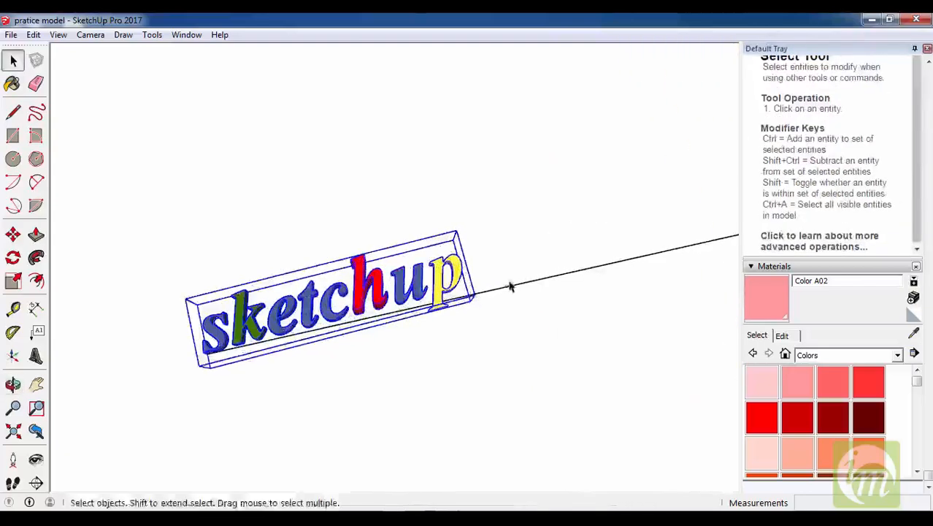
Erase the helper line running across the floor from the foot of the sketchup text.
{"action": "key", "text": "e"}
{"action": "scroll", "coordinate": [219, 325], "scroll_direction": "up", "scroll_amount": 3}
{"action": "key", "text": "space"}
{"action": "scroll", "coordinate": [226, 369], "scroll_direction": "up", "scroll_amount": 3}
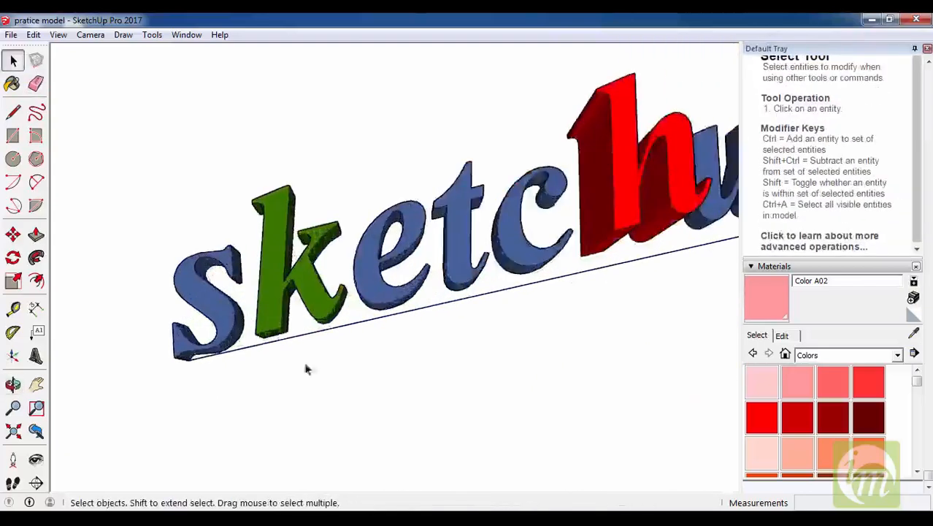
{"action": "scroll", "coordinate": [313, 356], "scroll_direction": "down", "scroll_amount": 3}
{"action": "mouse_move", "coordinate": [370, 298]}
{"action": "middle_mouse_down"}
{"action": "mouse_move", "coordinate": [384, 134]}
{"action": "mouse_move", "coordinate": [471, 67]}
{"action": "mouse_move", "coordinate": [362, 311]}
{"action": "middle_mouse_up"}
{"action": "scroll", "coordinate": [402, 329], "scroll_direction": "up", "scroll_amount": 1}
{"action": "key", "text": "e"}
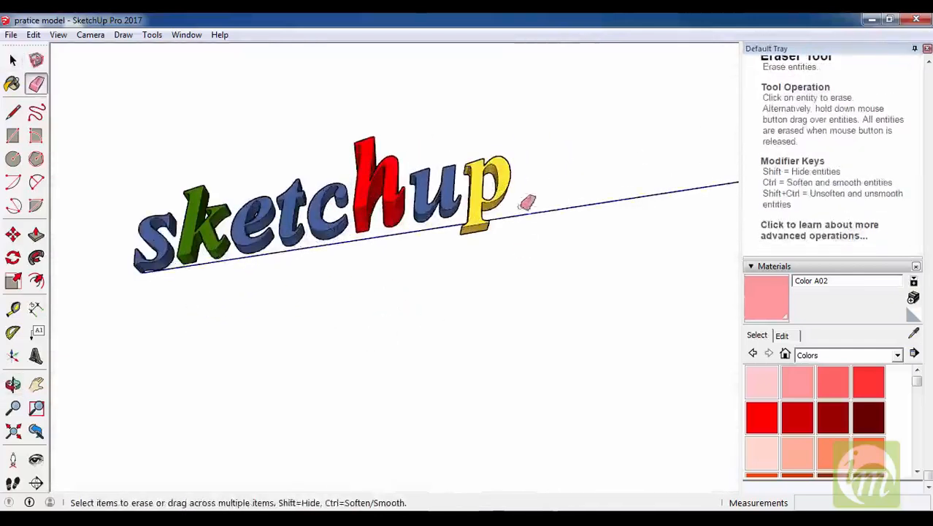
{"action": "key", "text": "space"}
Examine the whole house with its leader labels and dimensions from several sides and from above, including the middle side room.
{"action": "scroll", "coordinate": [471, 292], "scroll_direction": "down", "scroll_amount": 4}
{"action": "scroll", "coordinate": [476, 281], "scroll_direction": "down", "scroll_amount": 5}
{"action": "middle_click_drag", "start_coordinate": [554, 159], "coordinate": [293, 261]}
{"action": "scroll", "coordinate": [292, 261], "scroll_direction": "up", "scroll_amount": 3}
{"action": "scroll", "coordinate": [343, 284], "scroll_direction": "down", "scroll_amount": 5}
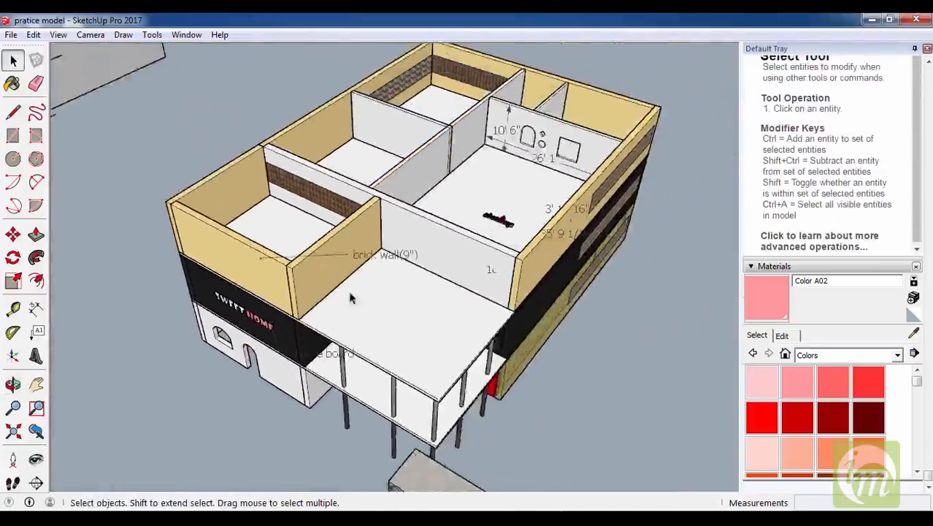
{"action": "scroll", "coordinate": [380, 257], "scroll_direction": "up", "scroll_amount": 4}
{"action": "scroll", "coordinate": [588, 66], "scroll_direction": "up", "scroll_amount": 3}
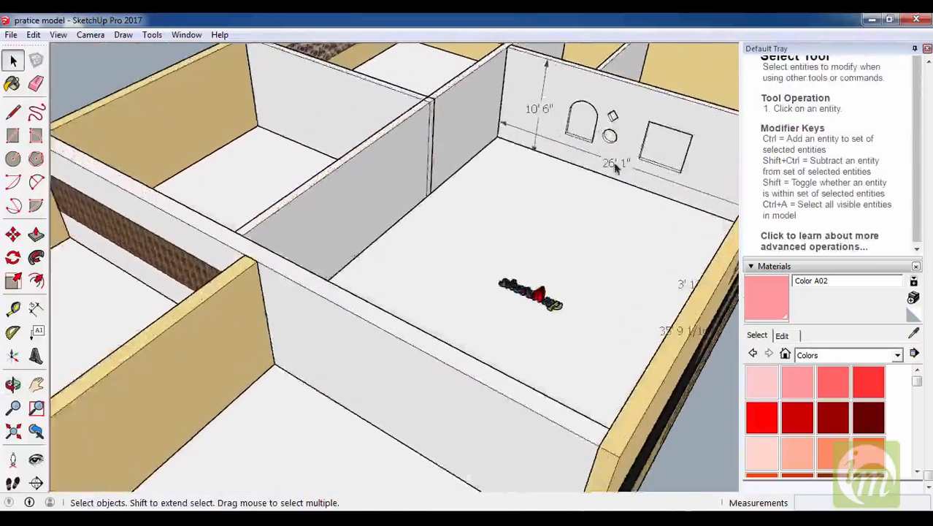
{"action": "scroll", "coordinate": [606, 140], "scroll_direction": "down", "scroll_amount": 2}
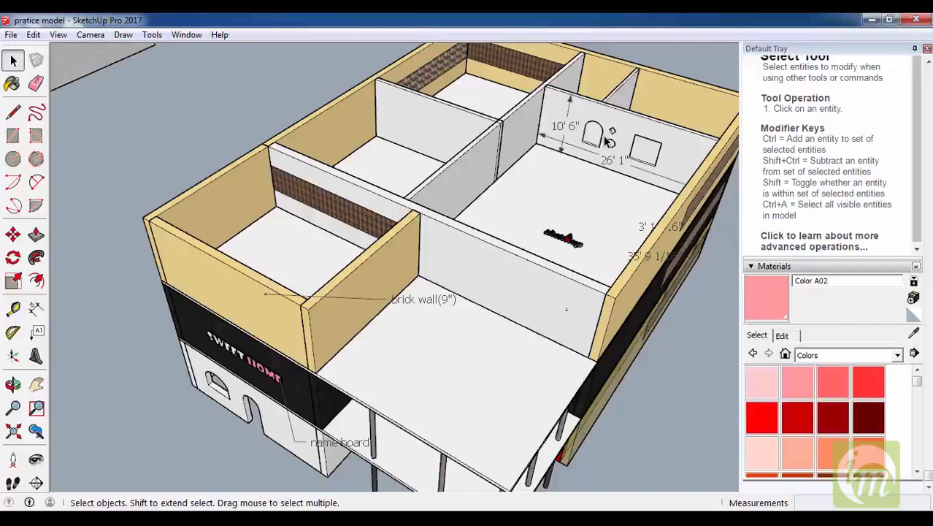
{"action": "scroll", "coordinate": [476, 125], "scroll_direction": "down", "scroll_amount": 3}
{"action": "middle_click_drag", "start_coordinate": [467, 212], "coordinate": [528, 269]}
{"action": "scroll", "coordinate": [461, 293], "scroll_direction": "down", "scroll_amount": 3}
{"action": "scroll", "coordinate": [522, 283], "scroll_direction": "up", "scroll_amount": 3}
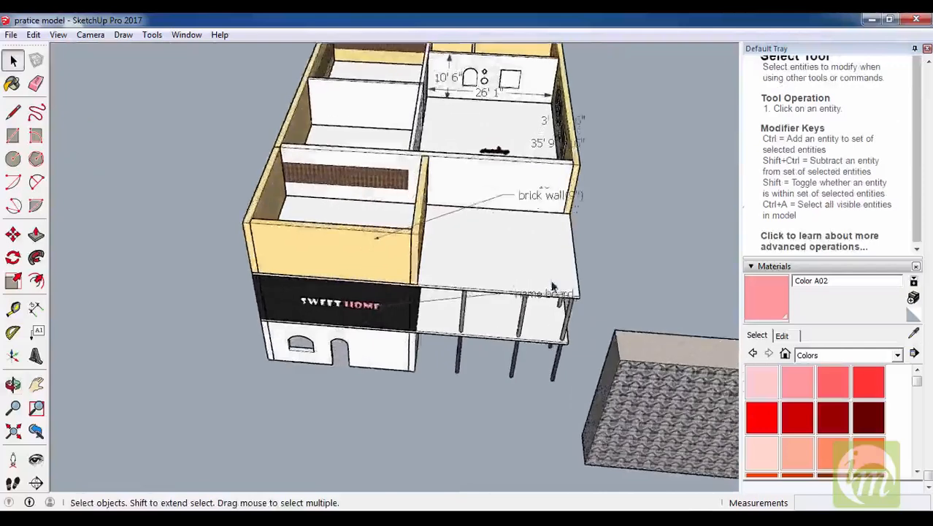
{"action": "scroll", "coordinate": [552, 287], "scroll_direction": "up", "scroll_amount": 2}
{"action": "scroll", "coordinate": [407, 278], "scroll_direction": "down", "scroll_amount": 2}
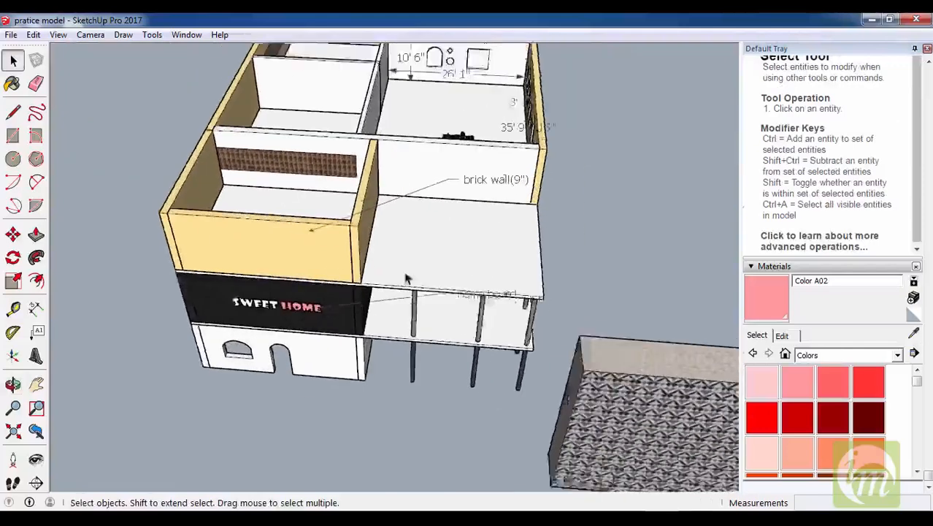
{"action": "middle_click_drag", "start_coordinate": [407, 277], "coordinate": [386, 246]}
{"action": "scroll", "coordinate": [527, 282], "scroll_direction": "down", "scroll_amount": 2}
{"action": "middle_click_drag", "start_coordinate": [529, 284], "coordinate": [455, 371]}
{"action": "scroll", "coordinate": [407, 211], "scroll_direction": "up", "scroll_amount": 2}
{"action": "scroll", "coordinate": [438, 228], "scroll_direction": "down", "scroll_amount": 2}
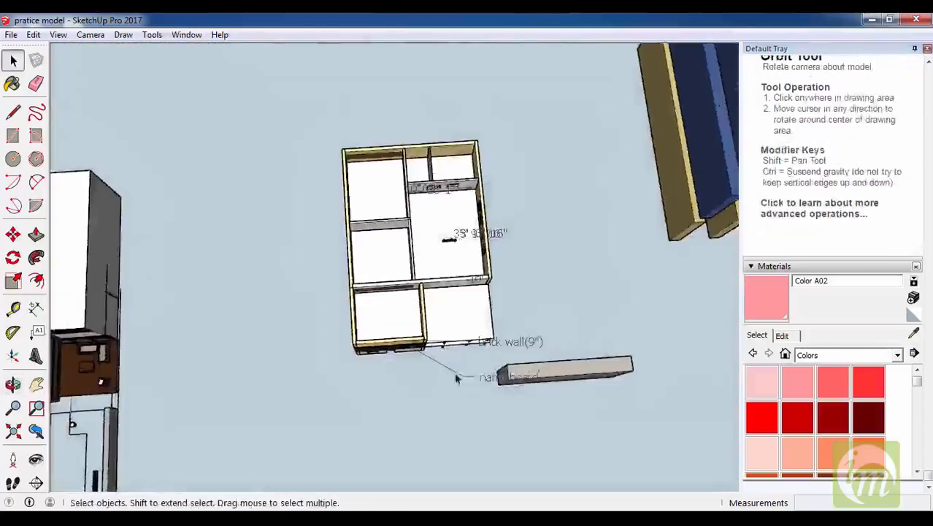
{"action": "scroll", "coordinate": [409, 228], "scroll_direction": "up", "scroll_amount": 3}
{"action": "mouse_move", "coordinate": [409, 230]}
{"action": "middle_mouse_down"}
{"action": "mouse_move", "coordinate": [346, 330]}
{"action": "mouse_move", "coordinate": [362, 237]}
{"action": "mouse_move", "coordinate": [410, 230]}
{"action": "middle_mouse_up"}
{"action": "scroll", "coordinate": [398, 237], "scroll_direction": "up", "scroll_amount": 2}
{"action": "scroll", "coordinate": [331, 261], "scroll_direction": "up", "scroll_amount": 3}
{"action": "middle_click_drag", "start_coordinate": [333, 264], "coordinate": [376, 307]}
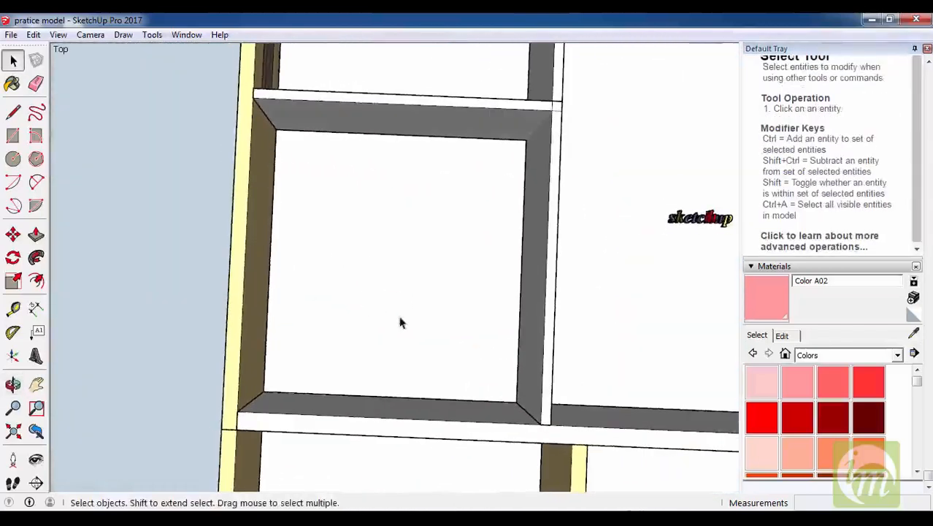
Place a guide across the middle side room's floor, parallel to the rear partition's foot and close to the front partition.
{"action": "left_click", "coordinate": [14, 311]}
{"action": "middle_click_drag", "start_coordinate": [327, 260], "coordinate": [396, 139]}
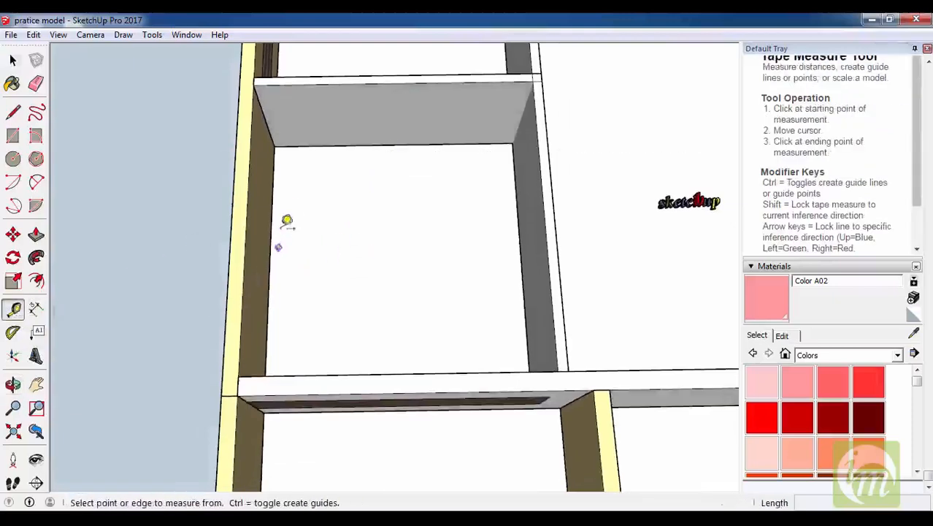
{"action": "middle_click_drag", "start_coordinate": [369, 144], "coordinate": [496, 177]}
{"action": "left_click", "coordinate": [408, 150]}
{"action": "scroll", "coordinate": [526, 179], "scroll_direction": "up", "scroll_amount": 3}
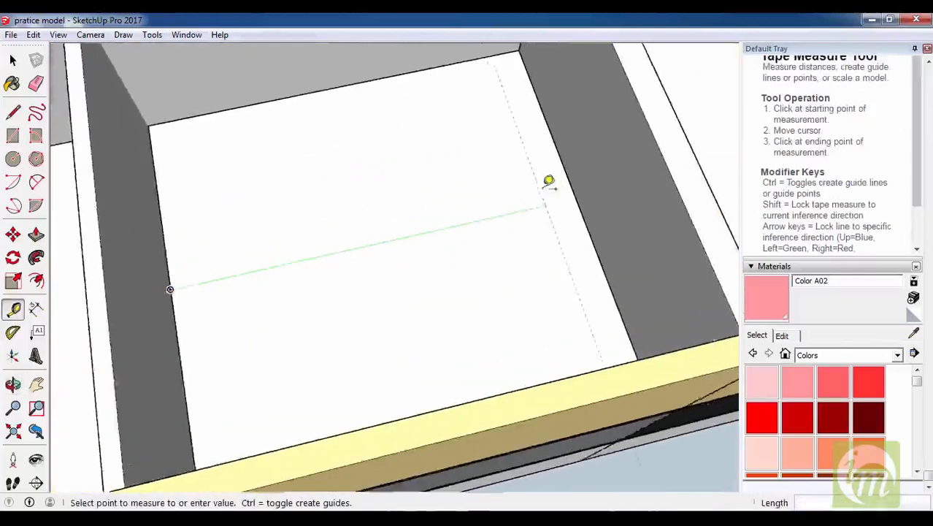
{"action": "left_click", "coordinate": [584, 198]}
{"action": "scroll", "coordinate": [479, 267], "scroll_direction": "down", "scroll_amount": 5}
{"action": "middle_click_drag", "start_coordinate": [476, 272], "coordinate": [517, 260]}
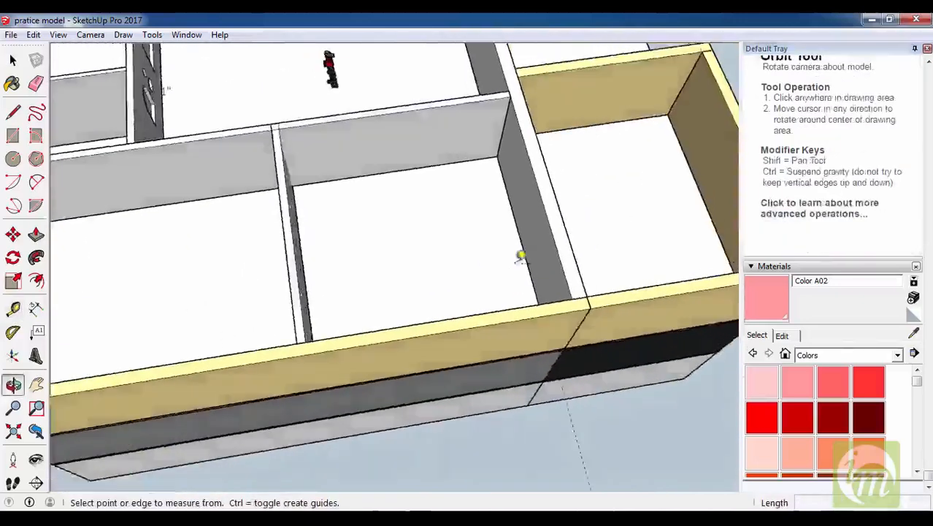
Place a guide along the top edge of the partition wall between the middle side room and the front room.
{"action": "scroll", "coordinate": [522, 245], "scroll_direction": "up", "scroll_amount": 3}
{"action": "scroll", "coordinate": [519, 246], "scroll_direction": "down", "scroll_amount": 3}
{"action": "scroll", "coordinate": [482, 232], "scroll_direction": "up", "scroll_amount": 3}
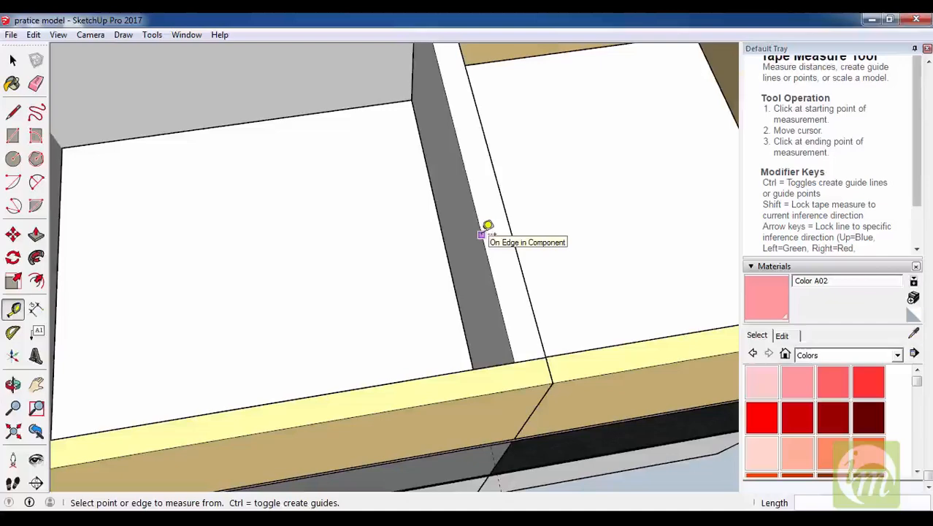
{"action": "left_click", "coordinate": [483, 233]}
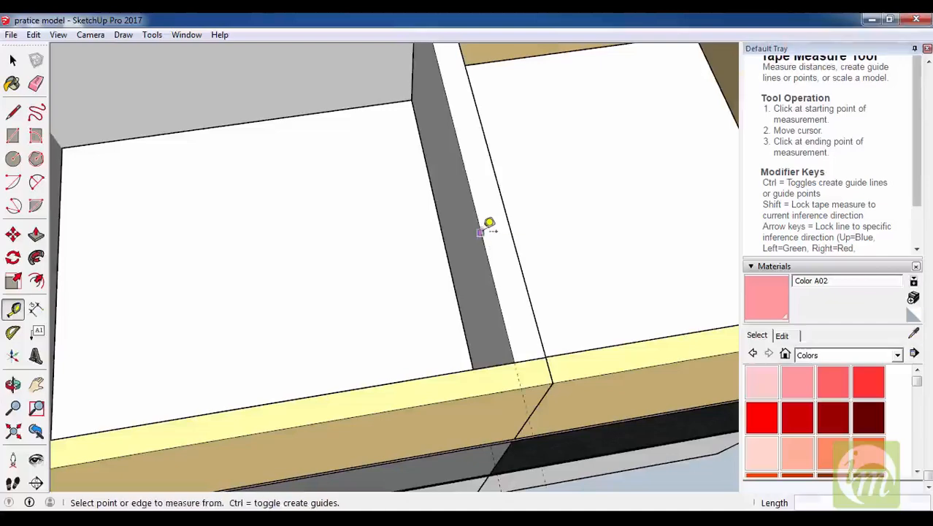
Place a guide along the top edge of the partition wall between the middle side room and the rear room.
{"action": "scroll", "coordinate": [548, 314], "scroll_direction": "down", "scroll_amount": 5}
{"action": "middle_click_drag", "start_coordinate": [592, 323], "coordinate": [323, 241]}
{"action": "scroll", "coordinate": [397, 239], "scroll_direction": "up", "scroll_amount": 5}
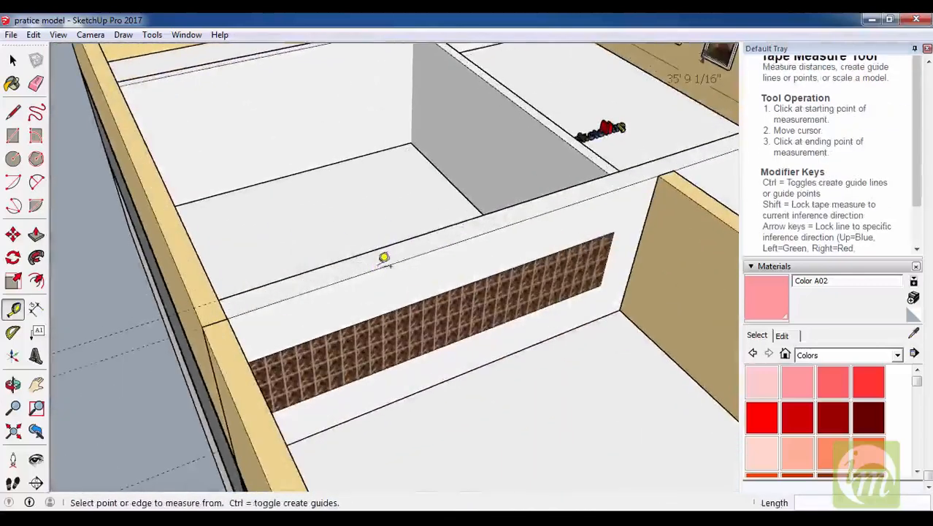
{"action": "scroll", "coordinate": [381, 259], "scroll_direction": "down", "scroll_amount": 4}
{"action": "scroll", "coordinate": [359, 152], "scroll_direction": "up", "scroll_amount": 5}
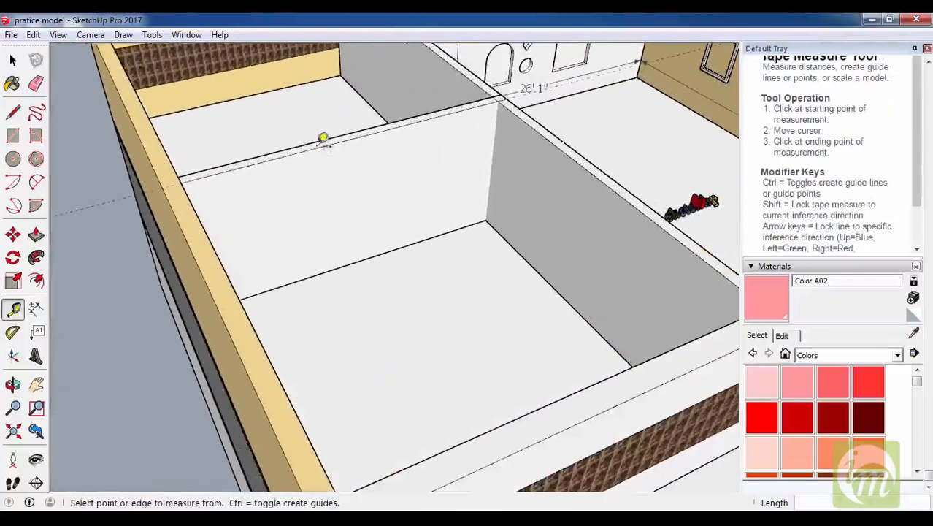
{"action": "scroll", "coordinate": [380, 231], "scroll_direction": "down", "scroll_amount": 3}
{"action": "key", "text": "space"}
{"action": "middle_click_drag", "start_coordinate": [380, 231], "coordinate": [225, 254]}
{"action": "scroll", "coordinate": [442, 235], "scroll_direction": "down", "scroll_amount": 4}
{"action": "scroll", "coordinate": [286, 200], "scroll_direction": "up", "scroll_amount": 4}
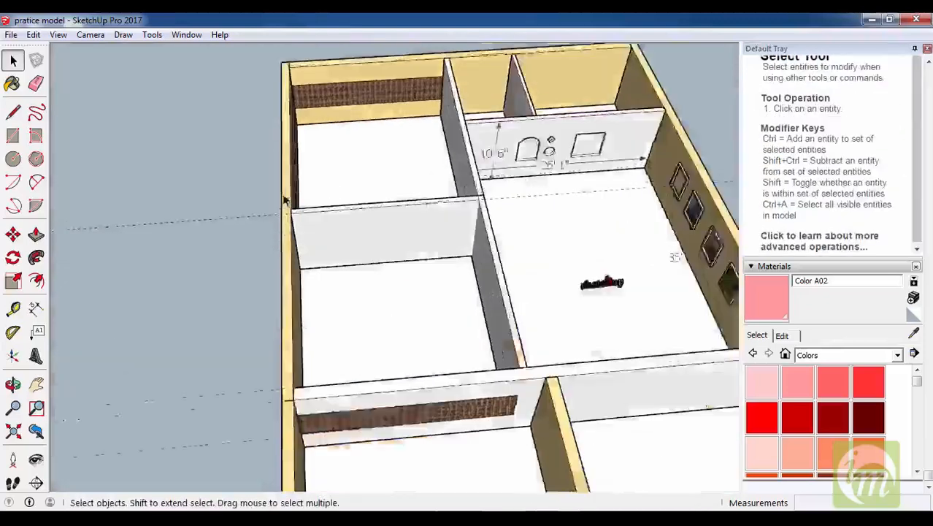
Place a horizontal guide on the middle room's rear partition, about 5' above its floor edge.
{"action": "scroll", "coordinate": [285, 200], "scroll_direction": "up", "scroll_amount": 5}
{"action": "key", "text": "t"}
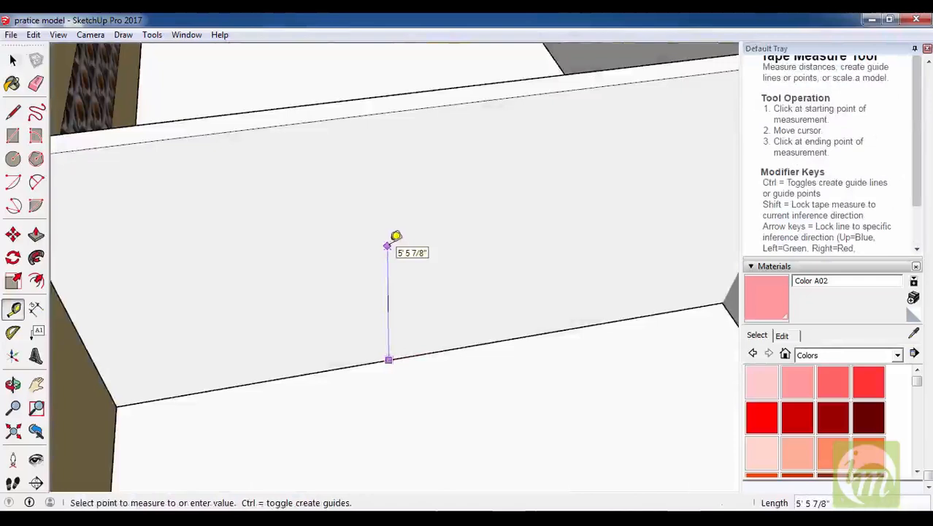
{"action": "left_click", "coordinate": [387, 247]}
{"action": "mouse_move", "coordinate": [453, 279]}
{"action": "middle_mouse_down"}
{"action": "mouse_move", "coordinate": [444, 250]}
{"action": "mouse_move", "coordinate": [375, 201]}
{"action": "mouse_move", "coordinate": [453, 279]}
{"action": "middle_mouse_up"}
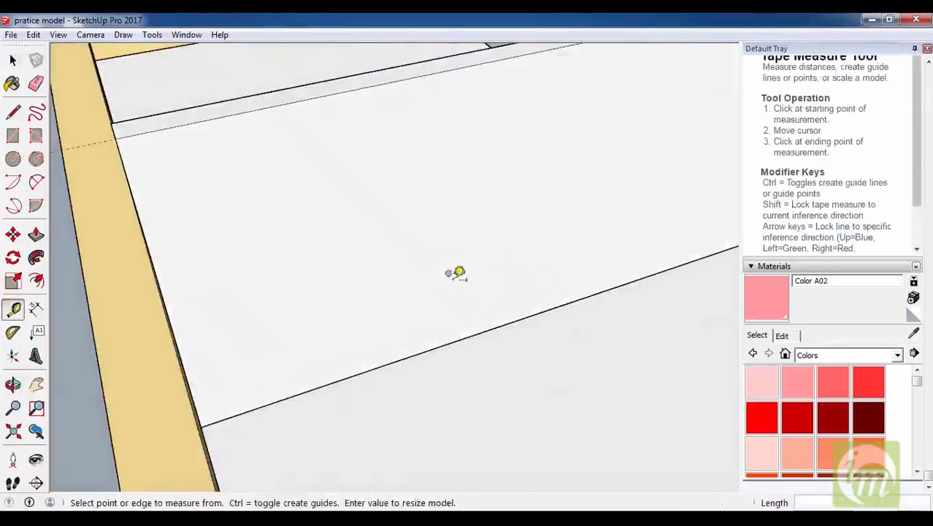
{"action": "left_click", "coordinate": [471, 333]}
{"action": "left_click", "coordinate": [469, 221]}
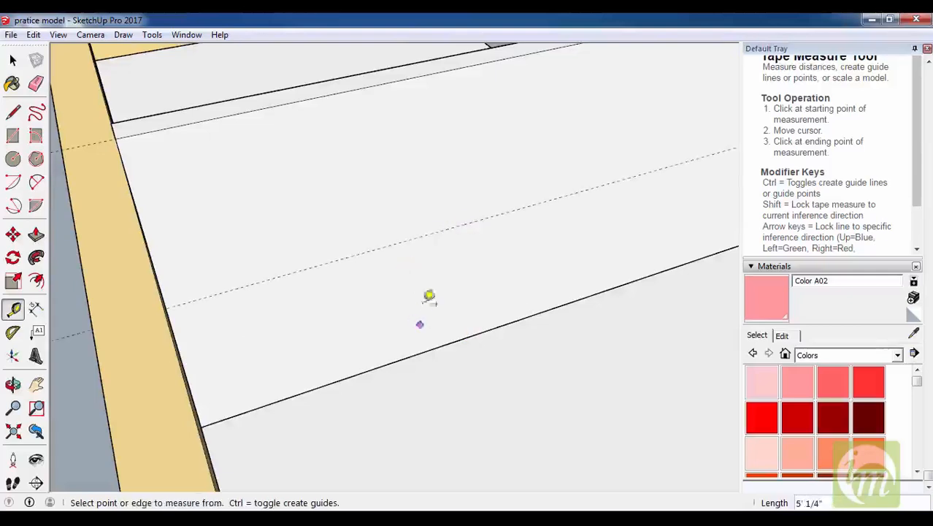
{"action": "left_click", "coordinate": [414, 239]}
{"action": "left_click", "coordinate": [427, 349]}
{"action": "left_click", "coordinate": [418, 353]}
Erase the guide about 5' above the floor on the middle room's rear partition.
{"action": "mouse_move", "coordinate": [390, 295]}
{"action": "middle_mouse_down"}
{"action": "mouse_move", "coordinate": [357, 317]}
{"action": "mouse_move", "coordinate": [389, 312]}
{"action": "middle_mouse_up"}
{"action": "scroll", "coordinate": [356, 317], "scroll_direction": "down", "scroll_amount": 2}
{"action": "scroll", "coordinate": [527, 313], "scroll_direction": "down", "scroll_amount": 4}
{"action": "scroll", "coordinate": [212, 270], "scroll_direction": "up", "scroll_amount": 4}
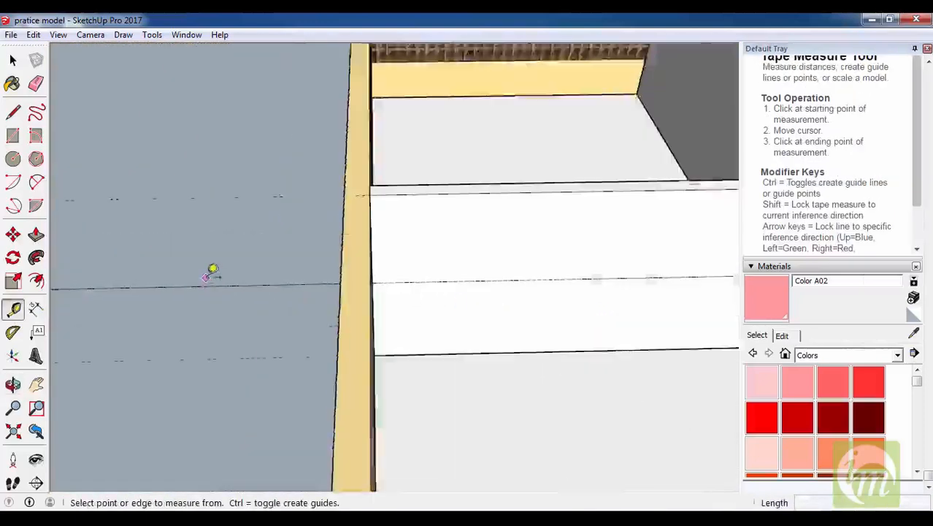
{"action": "key", "text": "e"}
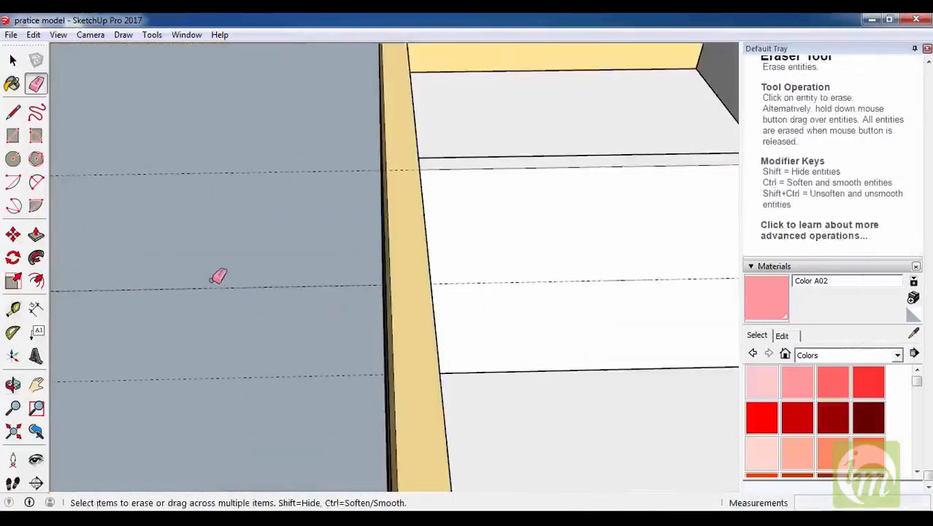
{"action": "scroll", "coordinate": [462, 346], "scroll_direction": "down", "scroll_amount": 4}
{"action": "scroll", "coordinate": [410, 323], "scroll_direction": "up", "scroll_amount": 3}
Place a horizontal guide on the middle room's rear partition, 3' above its floor edge.
{"action": "key", "text": "t"}
{"action": "left_click", "coordinate": [406, 330]}
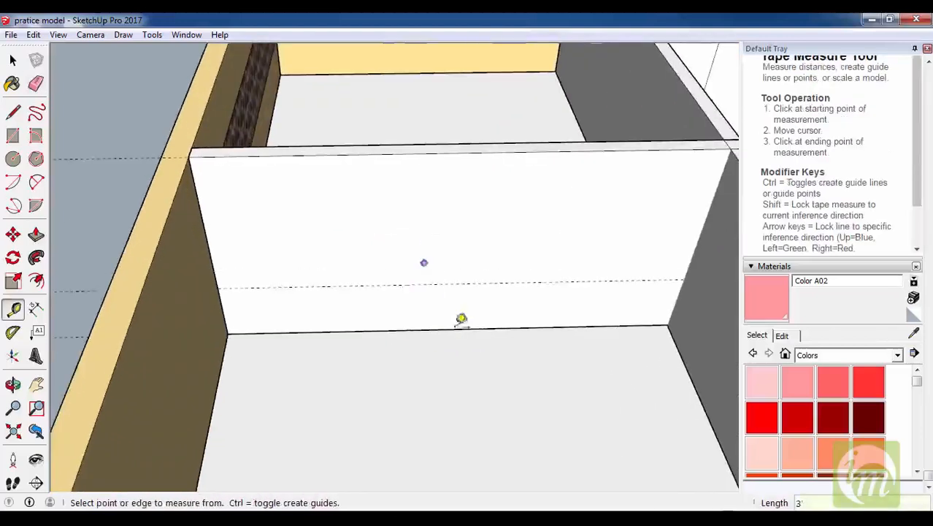
{"action": "scroll", "coordinate": [458, 314], "scroll_direction": "down", "scroll_amount": 3}
{"action": "scroll", "coordinate": [413, 304], "scroll_direction": "up", "scroll_amount": 3}
Draw a line along the 3' guide across the full width of the partition wall.
{"action": "key", "text": "space"}
{"action": "key", "text": "l"}
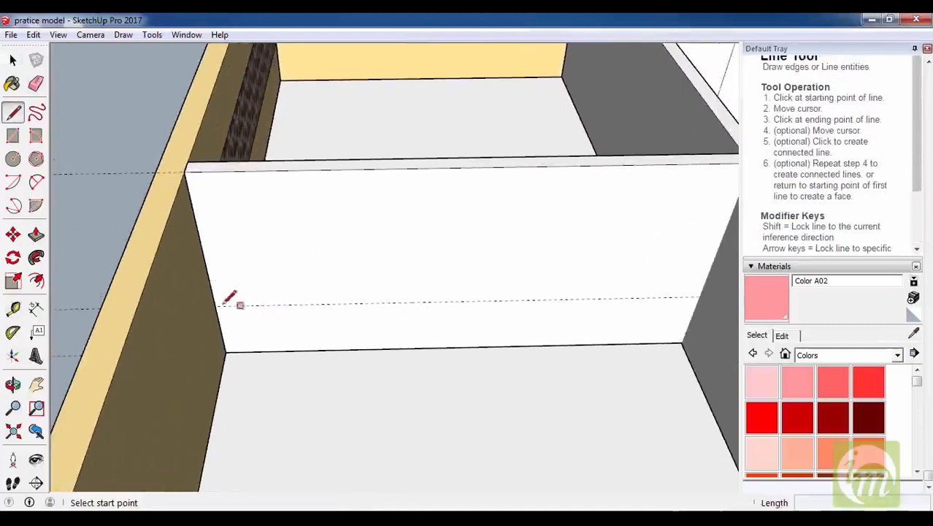
{"action": "key", "text": "space"}
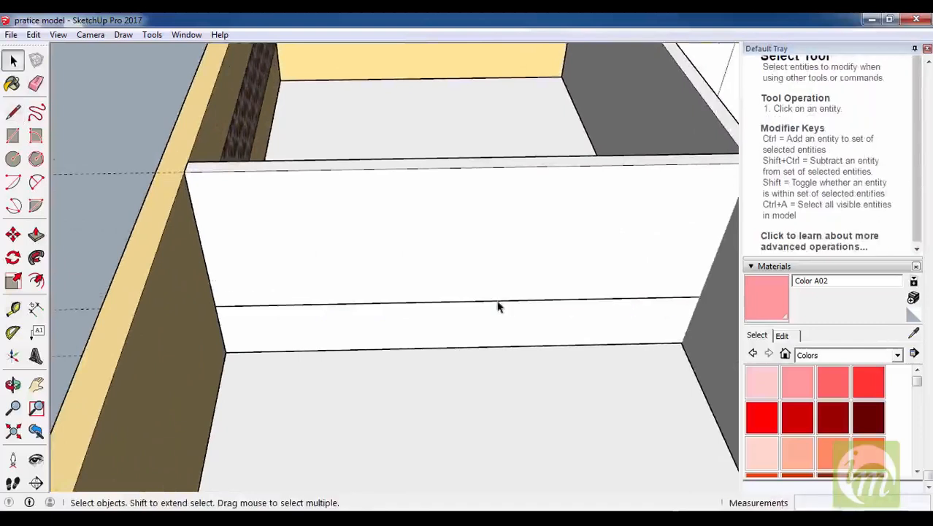
Select the new horizontal line and measure across the partition wall above it.
{"action": "middle_click_drag", "start_coordinate": [499, 308], "coordinate": [482, 292]}
{"action": "key", "text": "l"}
{"action": "key", "text": "t"}
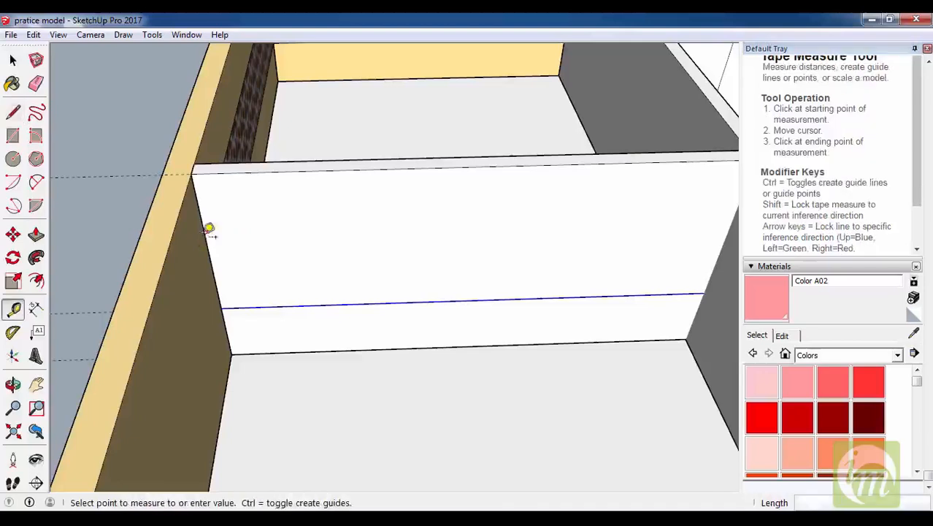
{"action": "scroll", "coordinate": [216, 239], "scroll_direction": "down", "scroll_amount": 2}
{"action": "left_click", "coordinate": [212, 241]}
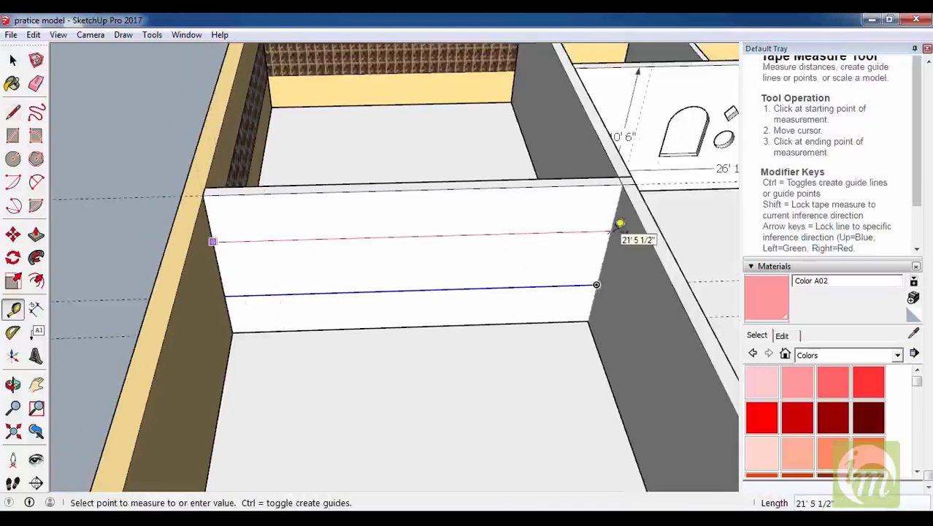
{"action": "middle_click_drag", "start_coordinate": [620, 223], "coordinate": [439, 252]}
{"action": "key", "text": "space"}
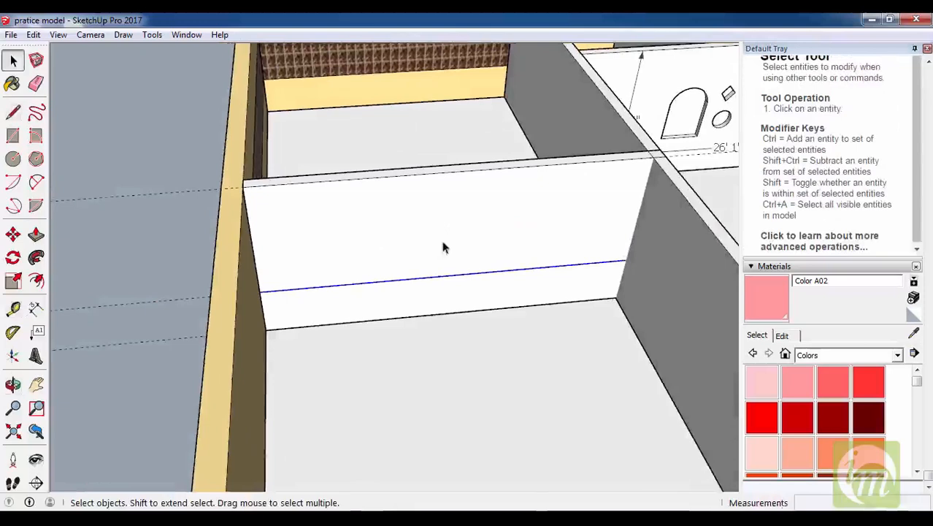
Divide the horizontal line across the middle room's rear partition into 5 segments.
{"action": "scroll", "coordinate": [358, 281], "scroll_direction": "up", "scroll_amount": 5}
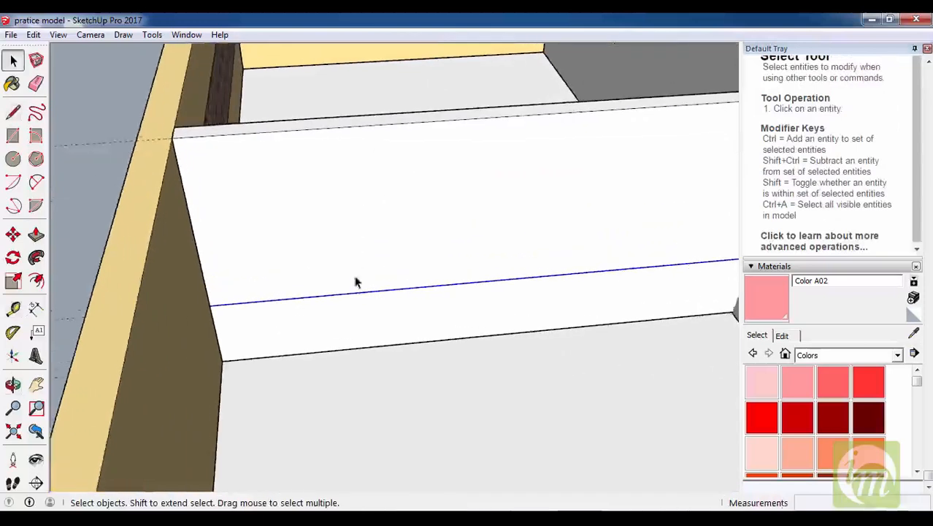
{"action": "right_click", "coordinate": [363, 306]}
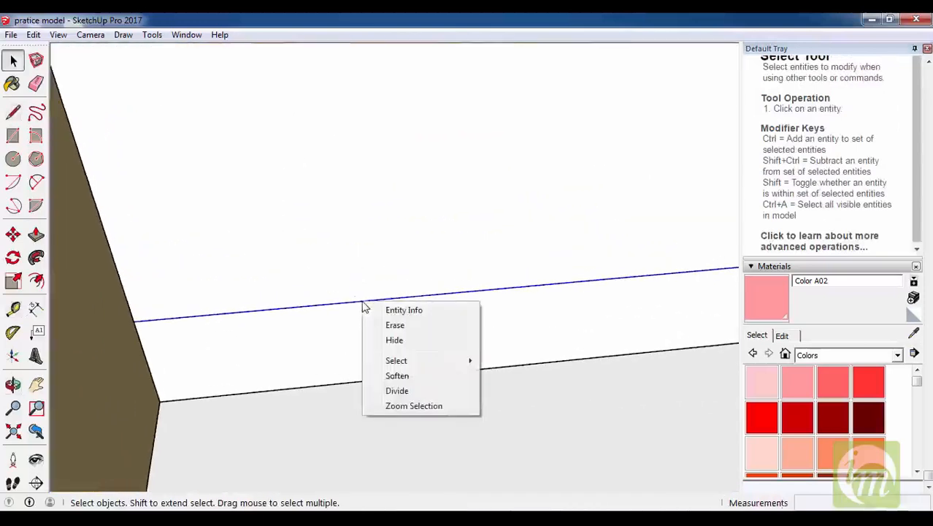
{"action": "left_click", "coordinate": [416, 393]}
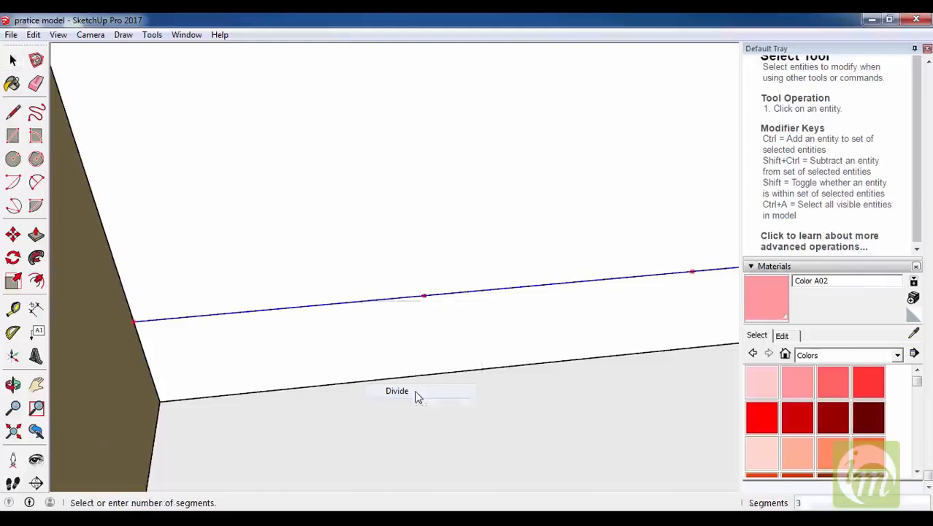
{"action": "scroll", "coordinate": [321, 352], "scroll_direction": "down", "scroll_amount": 5}
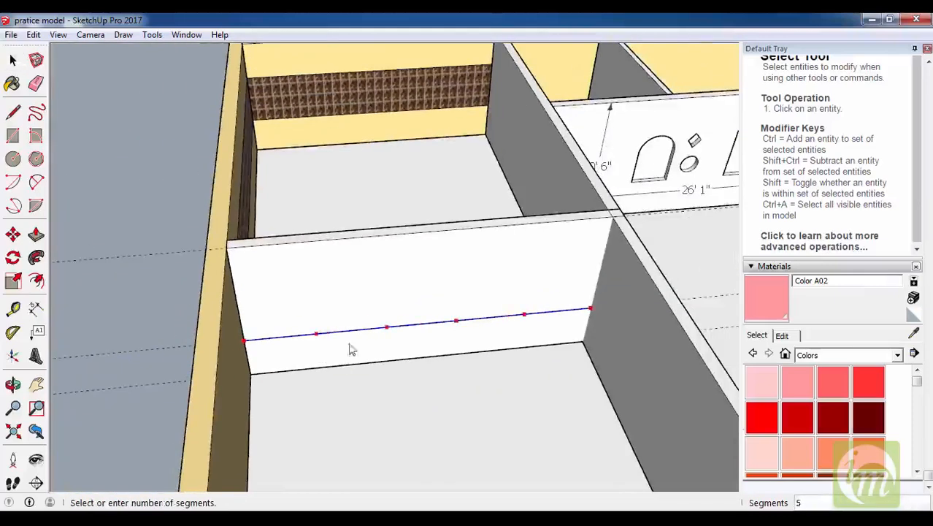
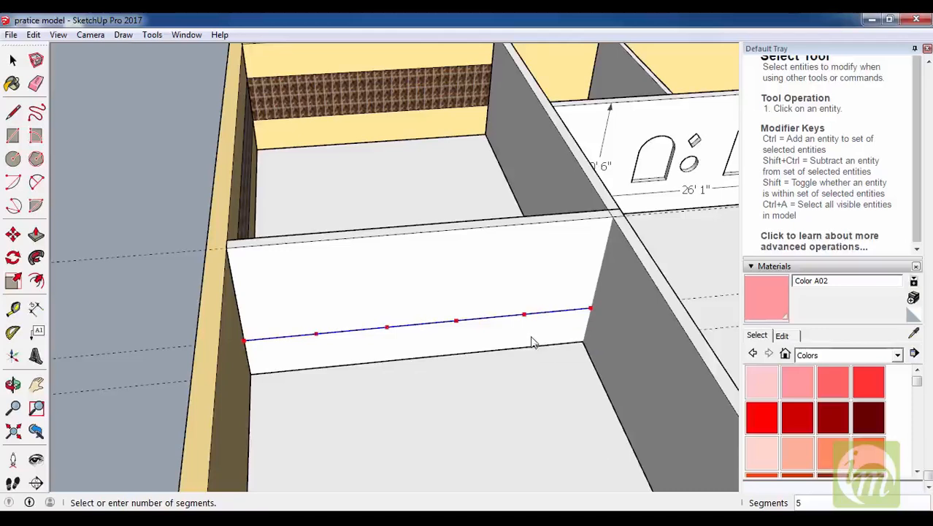
{"action": "left_click", "coordinate": [511, 337]}
Draw a vertical line from the first division point up to just below the partition's upper edge.
{"action": "scroll", "coordinate": [452, 329], "scroll_direction": "up", "scroll_amount": 3}
{"action": "key", "text": "l"}
{"action": "scroll", "coordinate": [482, 307], "scroll_direction": "up", "scroll_amount": 1}
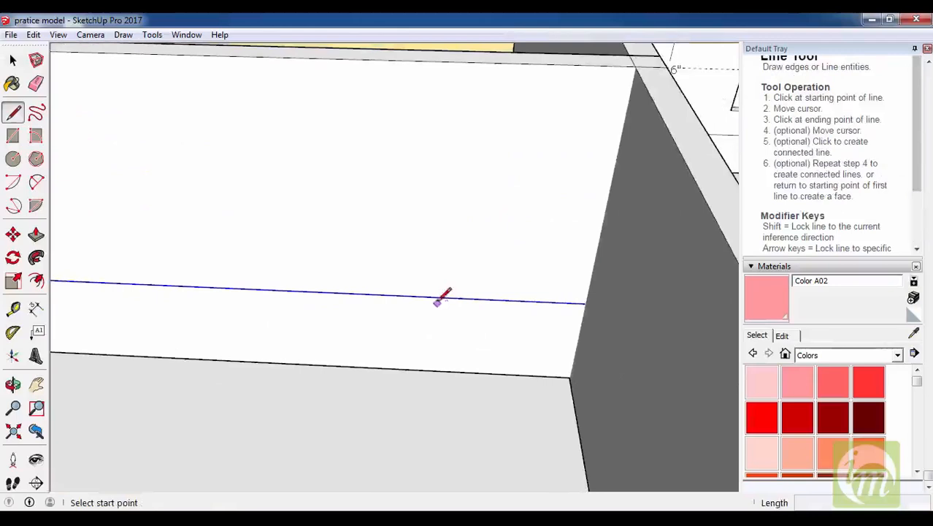
{"action": "scroll", "coordinate": [435, 296], "scroll_direction": "down", "scroll_amount": 4}
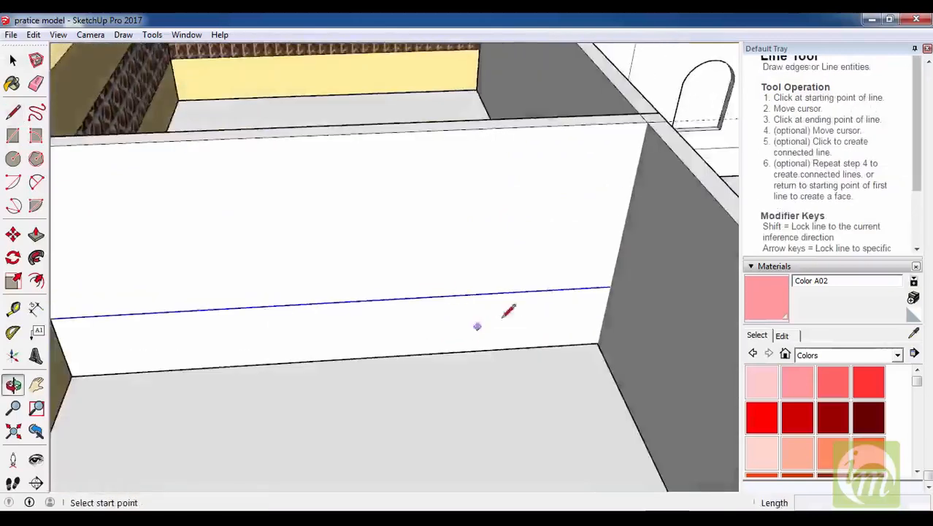
{"action": "scroll", "coordinate": [562, 297], "scroll_direction": "up", "scroll_amount": 3}
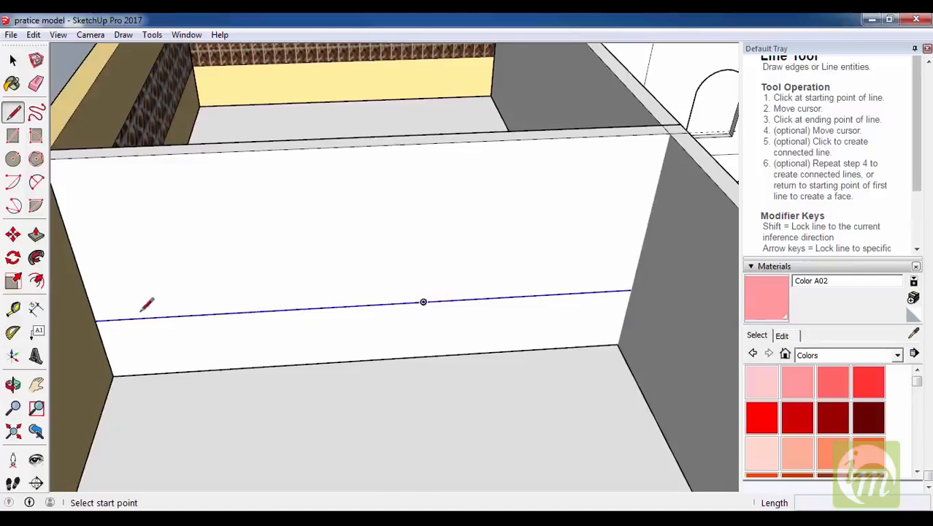
{"action": "left_click", "coordinate": [207, 312]}
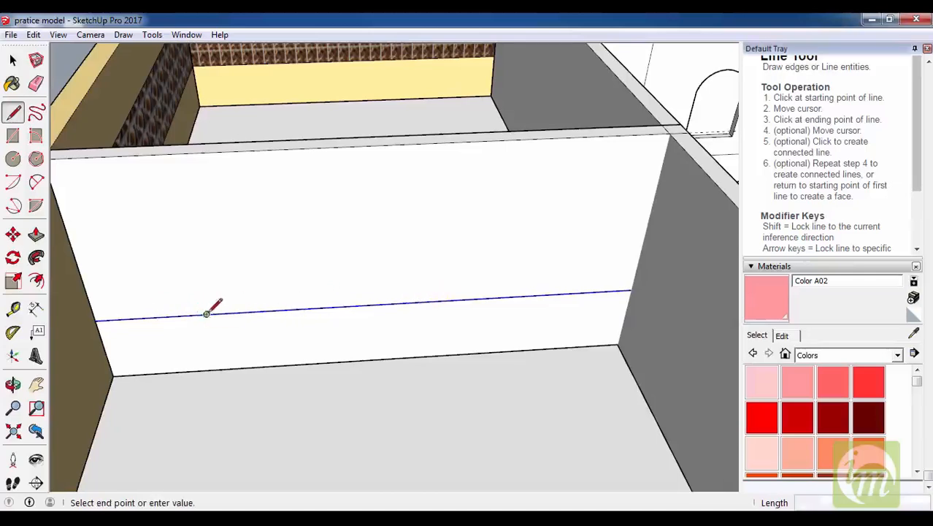
{"action": "scroll", "coordinate": [208, 308], "scroll_direction": "down", "scroll_amount": 2}
{"action": "left_click", "coordinate": [249, 229]}
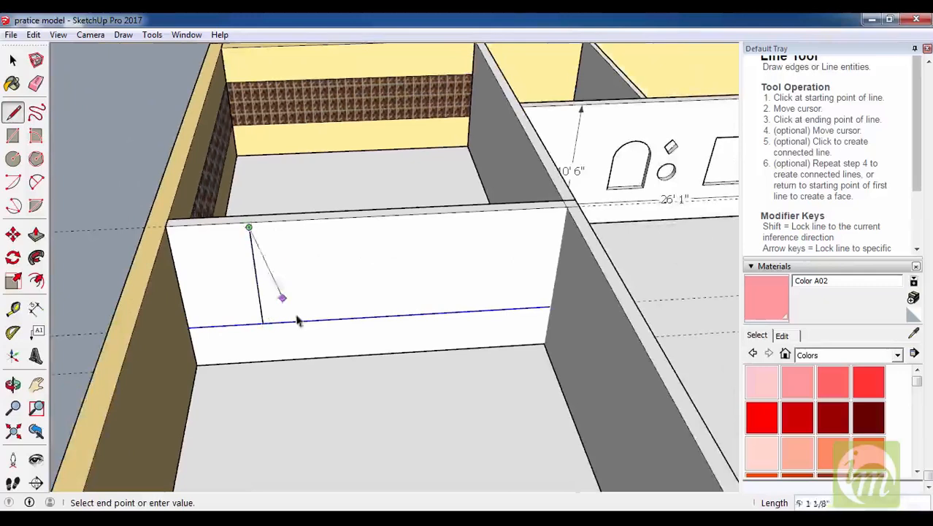
{"action": "key", "text": "space"}
Draw vertical lines from the other three division points up to just below the partition's upper edge.
{"action": "key", "text": "l"}
{"action": "scroll", "coordinate": [328, 326], "scroll_direction": "up", "scroll_amount": 2}
{"action": "left_click", "coordinate": [338, 318]}
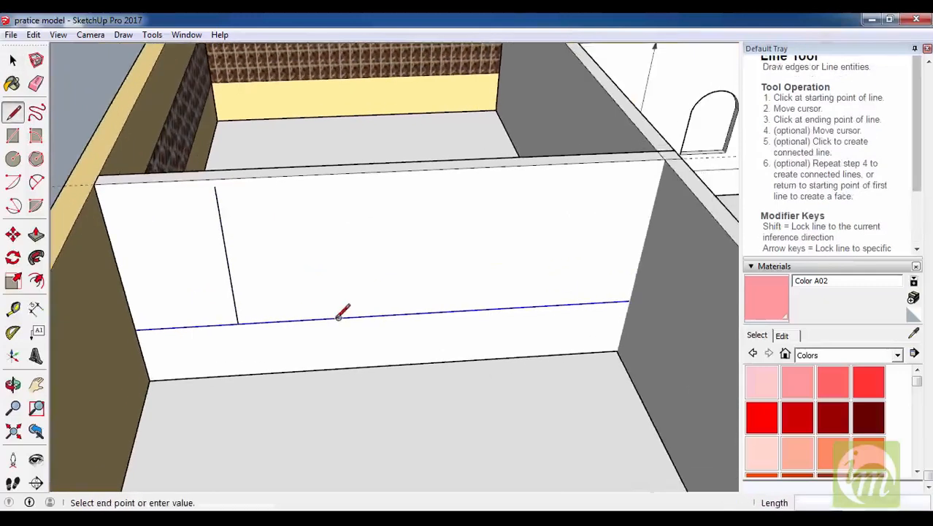
{"action": "left_click", "coordinate": [330, 181]}
{"action": "key", "text": "Escape"}
{"action": "left_click", "coordinate": [437, 312]}
{"action": "left_click", "coordinate": [443, 176]}
{"action": "key", "text": "Escape"}
{"action": "left_click", "coordinate": [534, 305]}
{"action": "left_click", "coordinate": [555, 168]}
{"action": "key", "text": "space"}
Look over the divided partition and the front of the house.
{"action": "middle_click_drag", "start_coordinate": [555, 208], "coordinate": [428, 297]}
{"action": "scroll", "coordinate": [393, 304], "scroll_direction": "up", "scroll_amount": 2}
{"action": "scroll", "coordinate": [393, 304], "scroll_direction": "down", "scroll_amount": 6}
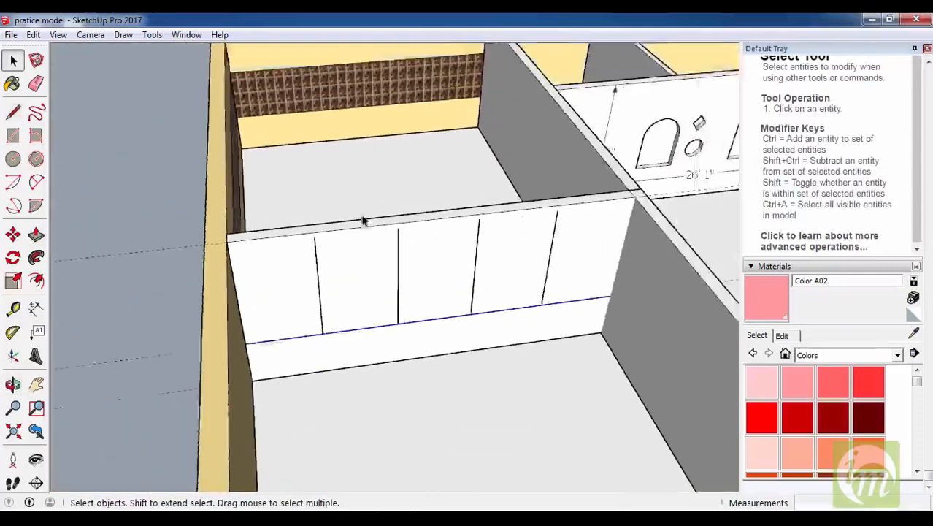
{"action": "middle_click_drag", "start_coordinate": [589, 262], "coordinate": [436, 247]}
{"action": "scroll", "coordinate": [406, 277], "scroll_direction": "down", "scroll_amount": 3}
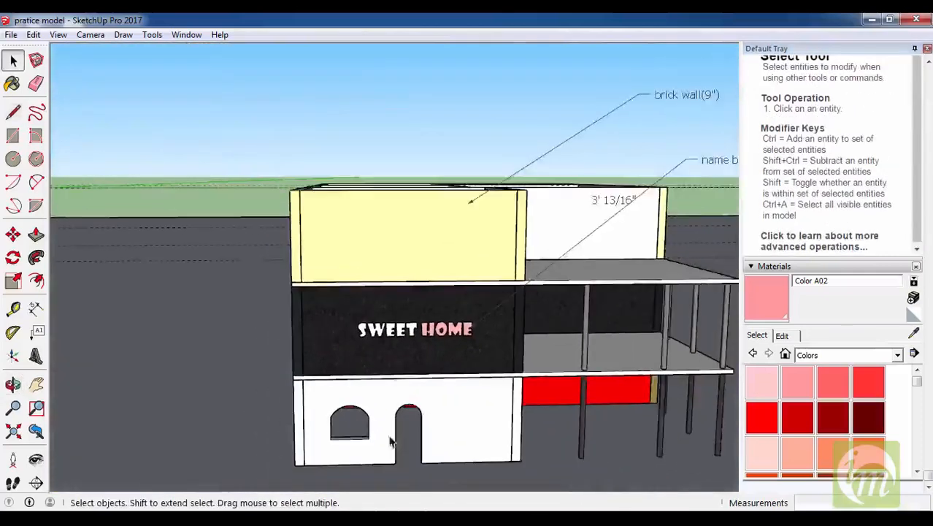
{"action": "middle_click_drag", "start_coordinate": [406, 277], "coordinate": [380, 307]}
{"action": "scroll", "coordinate": [353, 322], "scroll_direction": "up", "scroll_amount": 3}
{"action": "scroll", "coordinate": [343, 308], "scroll_direction": "up", "scroll_amount": 2}
{"action": "key", "text": "r"}
{"action": "key", "text": "space"}
{"action": "scroll", "coordinate": [281, 308], "scroll_direction": "up", "scroll_amount": 2}
Open the top-storey group and its yellow front wall for editing.
{"action": "left_click", "coordinate": [281, 314]}
{"action": "scroll", "coordinate": [280, 314], "scroll_direction": "up", "scroll_amount": 1}
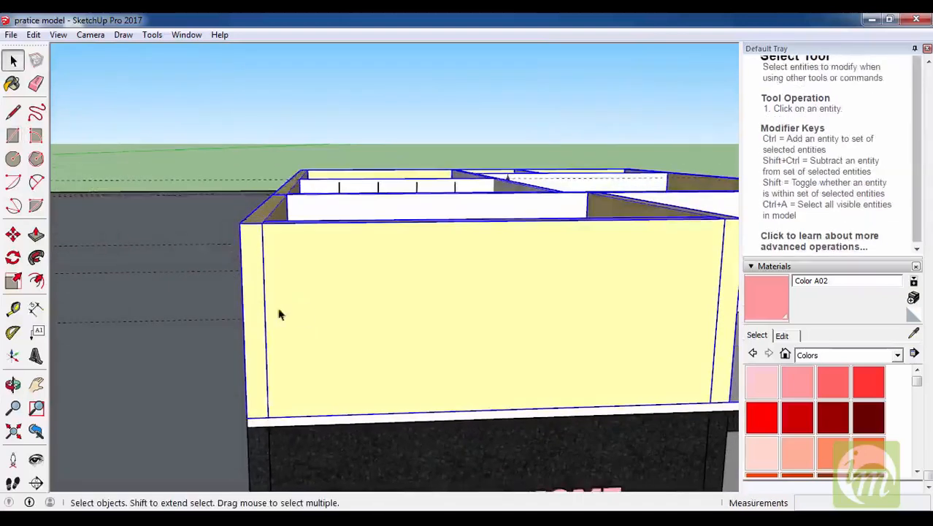
{"action": "scroll", "coordinate": [443, 306], "scroll_direction": "down", "scroll_amount": 1}
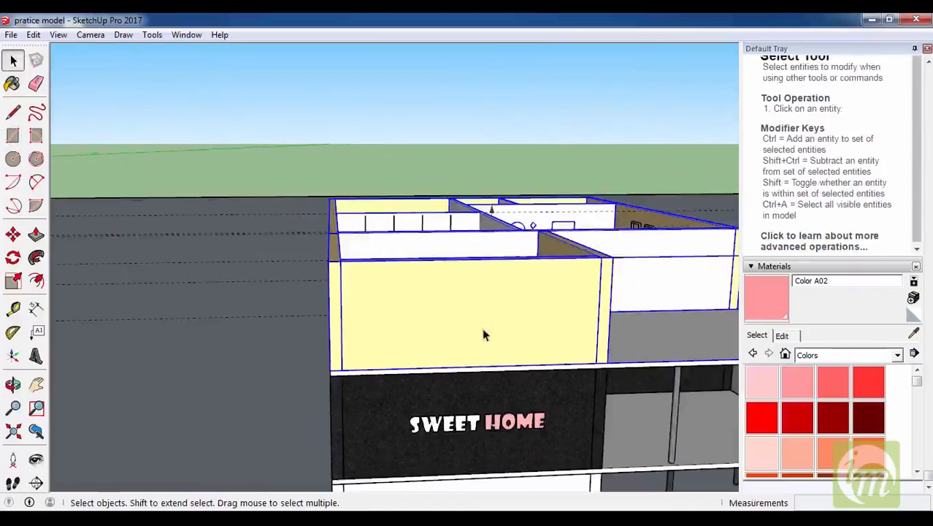
{"action": "middle_click_drag", "start_coordinate": [483, 335], "coordinate": [438, 350]}
{"action": "scroll", "coordinate": [409, 322], "scroll_direction": "up", "scroll_amount": 5}
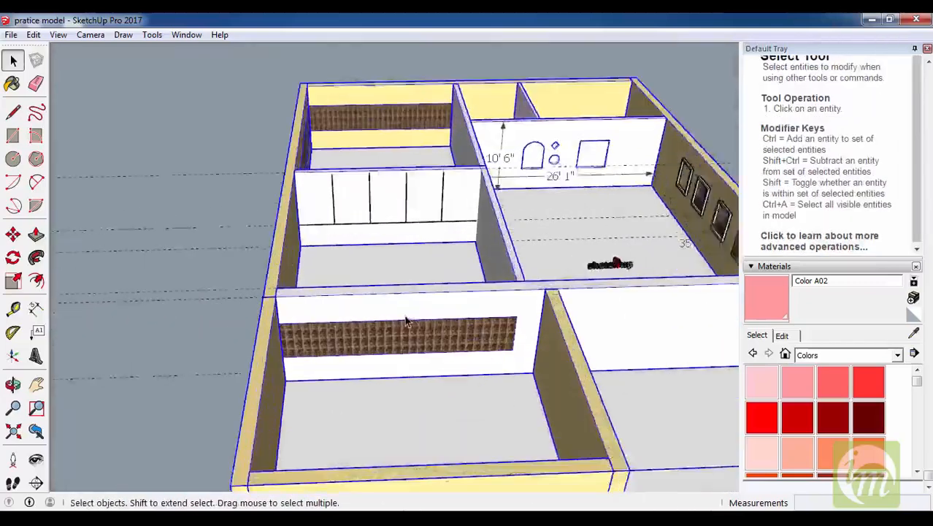
{"action": "middle_click_drag", "start_coordinate": [409, 322], "coordinate": [250, 318]}
{"action": "scroll", "coordinate": [367, 292], "scroll_direction": "down", "scroll_amount": 6}
{"action": "scroll", "coordinate": [349, 286], "scroll_direction": "up", "scroll_amount": 3}
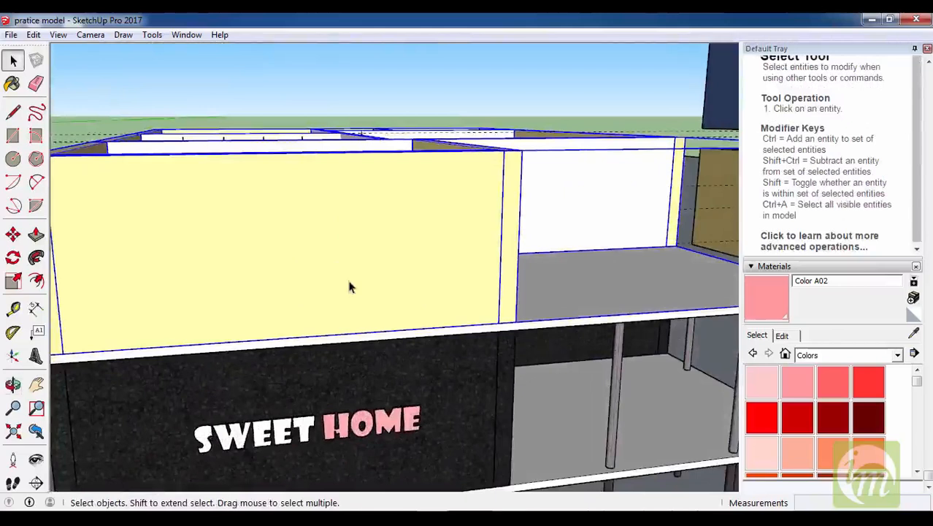
{"action": "scroll", "coordinate": [475, 293], "scroll_direction": "down", "scroll_amount": 3}
{"action": "double_click", "coordinate": [351, 270]}
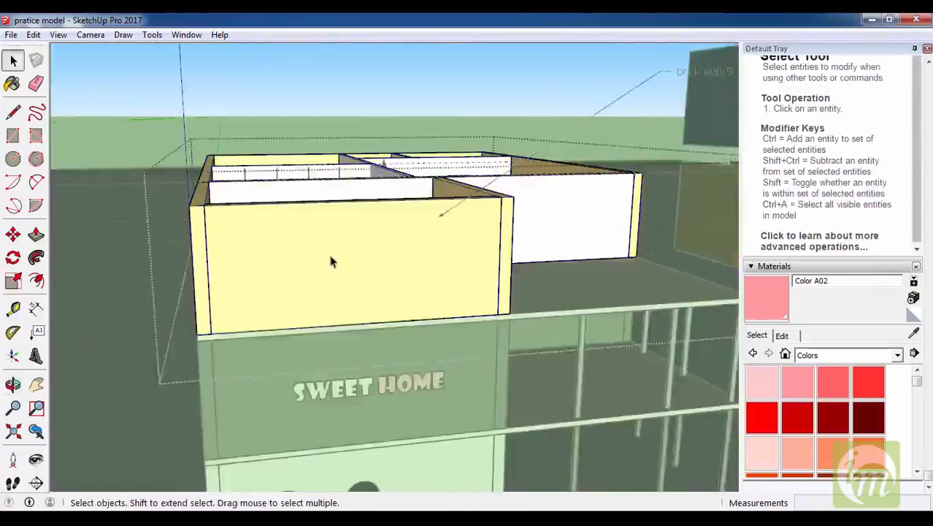
{"action": "scroll", "coordinate": [346, 277], "scroll_direction": "up", "scroll_amount": 3}
{"action": "key", "text": "t"}
{"action": "key", "text": "space"}
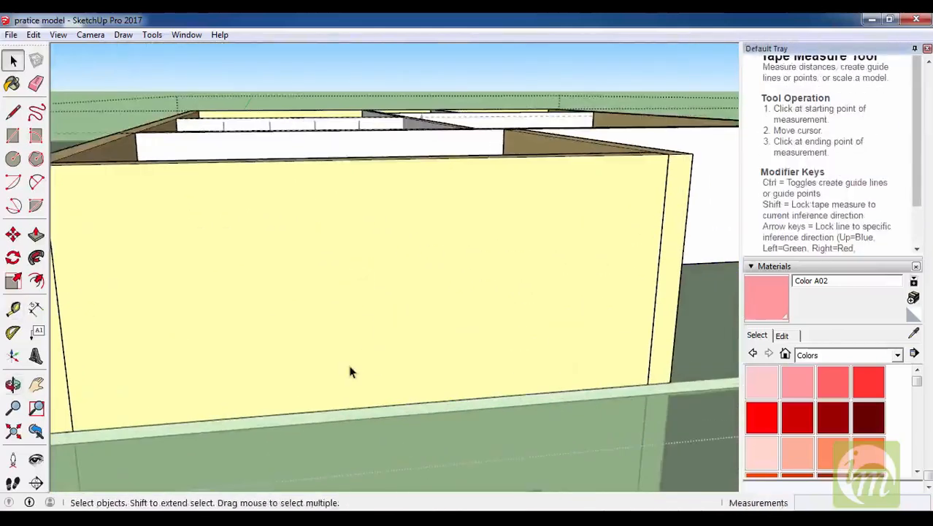
{"action": "left_click", "coordinate": [350, 373]}
Place a horizontal guide across the lower part of the yellow front wall, parallel to its base edge.
{"action": "key", "text": "t"}
{"action": "scroll", "coordinate": [352, 376], "scroll_direction": "up", "scroll_amount": 3}
{"action": "left_click", "coordinate": [354, 406]}
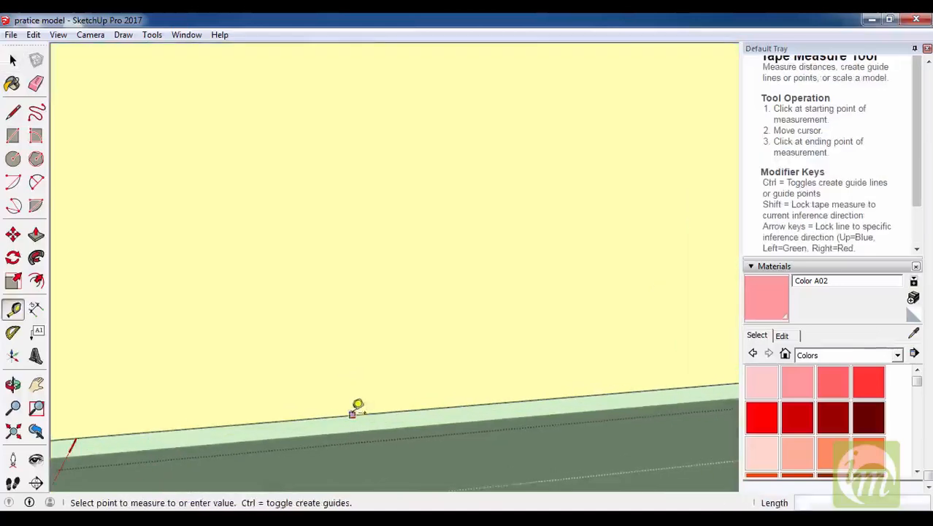
{"action": "scroll", "coordinate": [431, 387], "scroll_direction": "down", "scroll_amount": 3}
{"action": "scroll", "coordinate": [432, 387], "scroll_direction": "down", "scroll_amount": 1}
{"action": "left_click", "coordinate": [389, 340]}
{"action": "left_click", "coordinate": [388, 350]}
{"action": "key", "text": "Escape"}
Place a second horizontal guide on the front wall, 7' above its base edge.
{"action": "left_click", "coordinate": [414, 406]}
{"action": "type", "text": "7"}
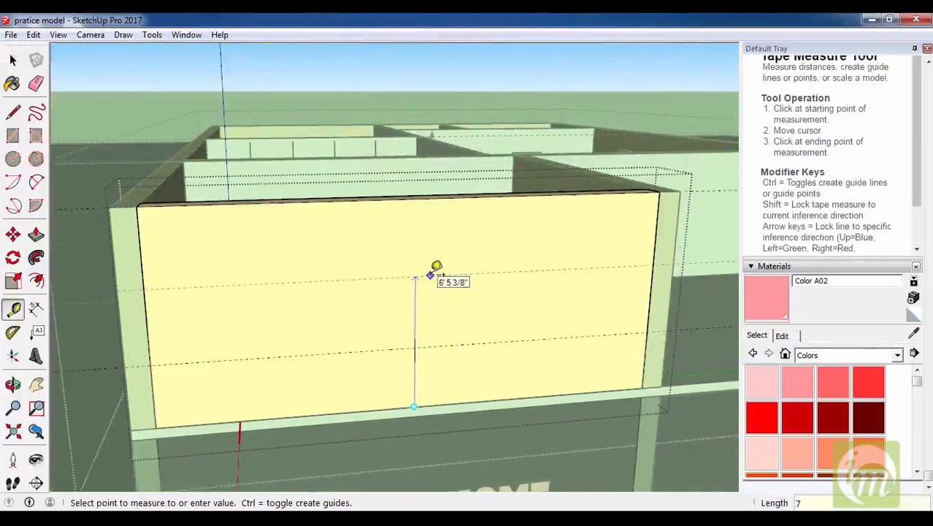
{"action": "type", "text": "'"}
{"action": "key", "text": "Return"}
{"action": "left_click", "coordinate": [154, 303]}
{"action": "key", "text": "Escape"}
Draw a vertical line from the midpoint of the front wall's base edge up to the 7' guide.
{"action": "key", "text": "l"}
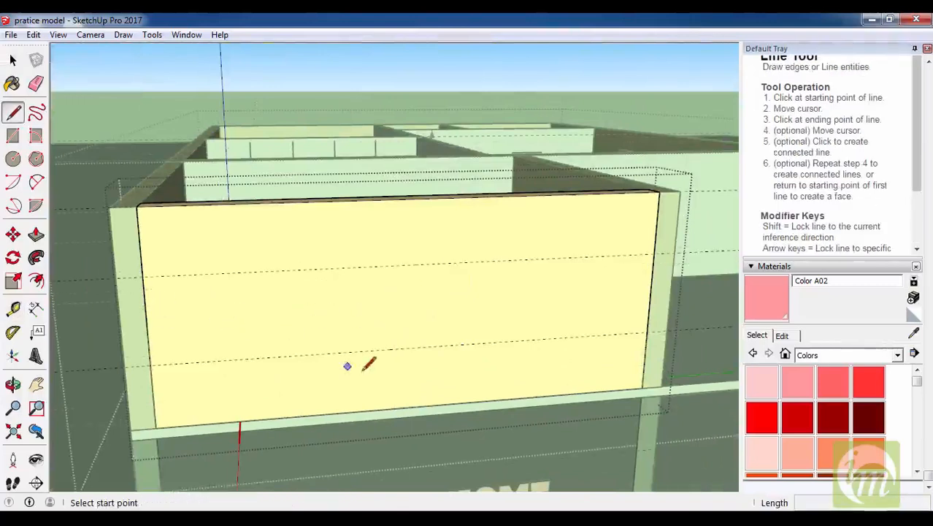
{"action": "left_click", "coordinate": [414, 406]}
{"action": "left_click", "coordinate": [415, 268]}
{"action": "scroll", "coordinate": [414, 356], "scroll_direction": "up", "scroll_amount": 4}
Place vertical guides 3' to either side of the front wall's centre line.
{"action": "key", "text": "t"}
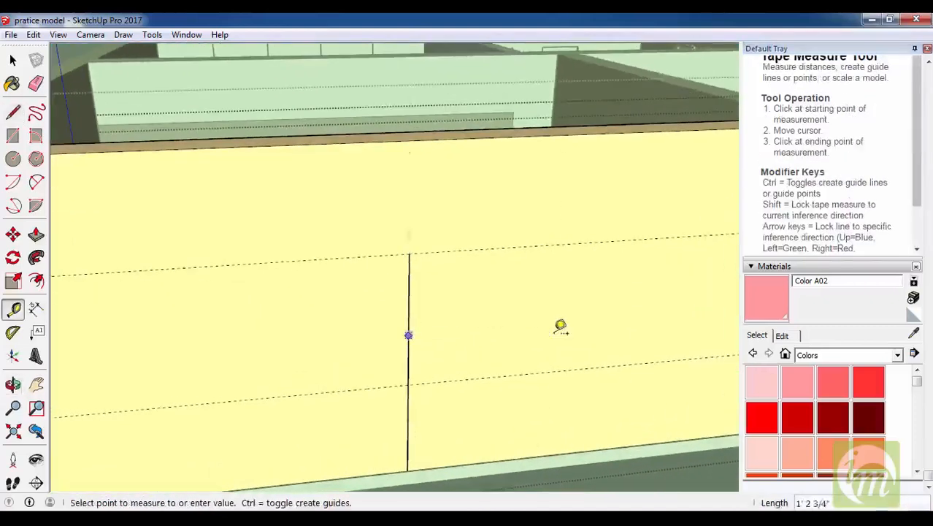
{"action": "type", "text": "3'"}
{"action": "key", "text": "Return"}
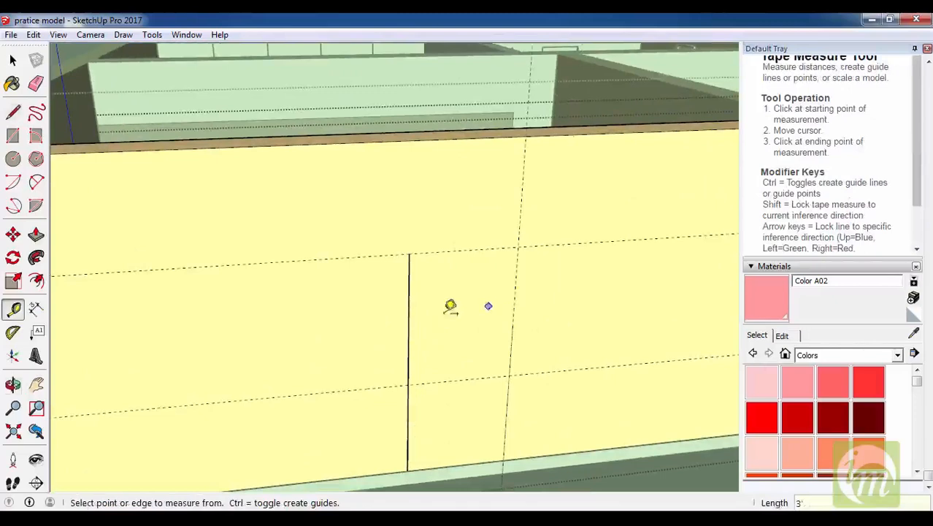
{"action": "left_click", "coordinate": [408, 327]}
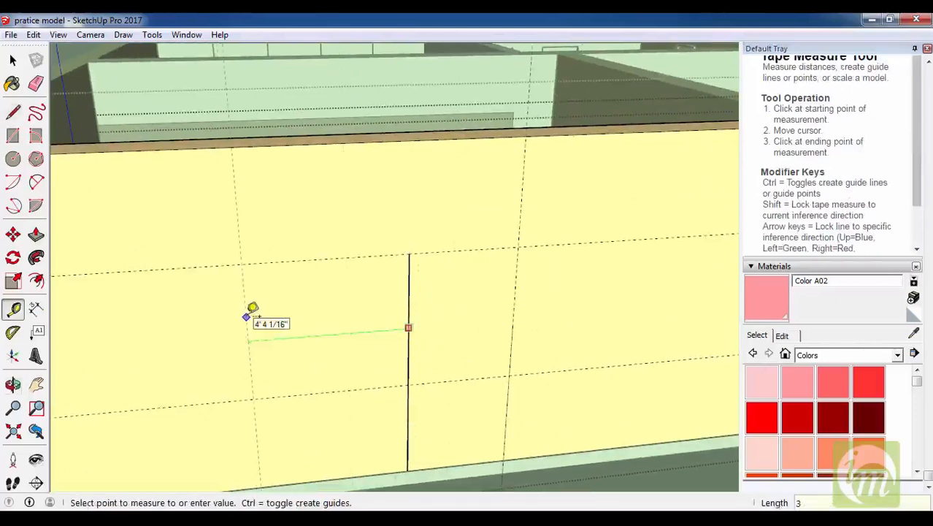
{"action": "key", "text": "Escape"}
{"action": "middle_click_drag", "start_coordinate": [348, 287], "coordinate": [371, 287]}
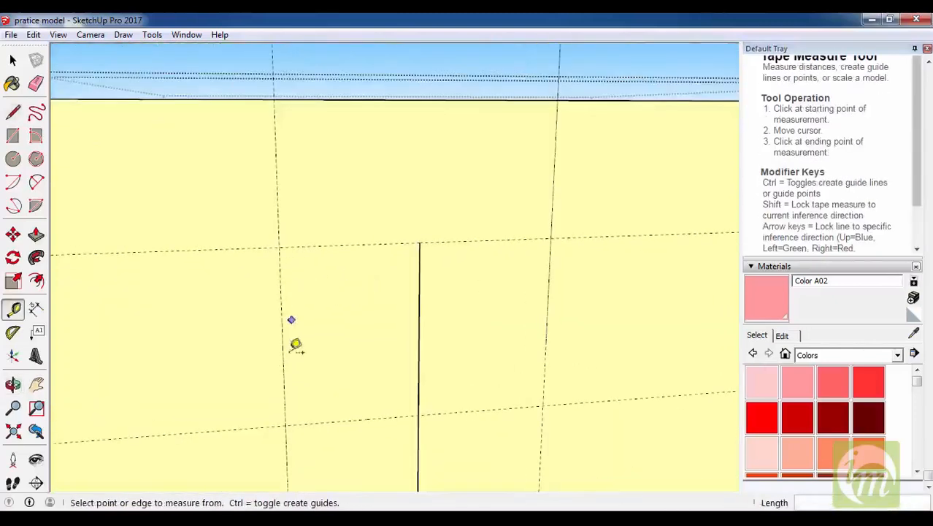
Draw a line along each vertical side guide between the lower horizontal guide and the 7' guide.
{"action": "middle_click_drag", "start_coordinate": [422, 249], "coordinate": [411, 265]}
{"action": "key", "text": "l"}
{"action": "left_click", "coordinate": [417, 250]}
{"action": "key", "text": "Escape"}
{"action": "left_click", "coordinate": [308, 387]}
{"action": "left_click", "coordinate": [301, 251]}
{"action": "key", "text": "Escape"}
{"action": "left_click", "coordinate": [521, 386]}
{"action": "left_click", "coordinate": [532, 249]}
{"action": "key", "text": "Escape"}
Draw a diamond joining the centre line's guide crossings to the side lines' midpoints, and erase the centre line inside it.
{"action": "left_click", "coordinate": [416, 251]}
{"action": "left_click", "coordinate": [526, 320]}
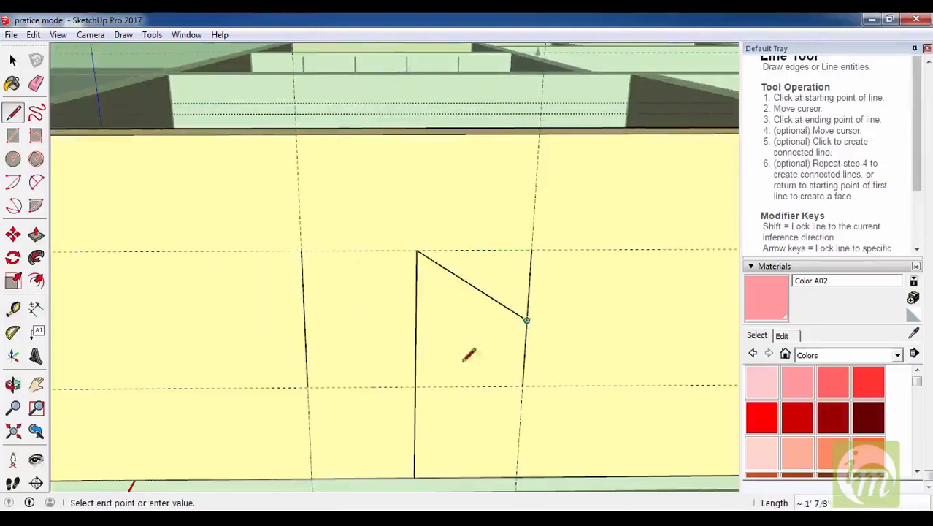
{"action": "left_click", "coordinate": [415, 385]}
{"action": "left_click", "coordinate": [415, 385]}
{"action": "left_click", "coordinate": [305, 319]}
{"action": "left_click", "coordinate": [416, 250]}
{"action": "key", "text": "space"}
{"action": "key", "text": "e"}
{"action": "left_click", "coordinate": [416, 311]}
{"action": "key", "text": "space"}
Inspect the diamond and the blank area of the front wall beside it.
{"action": "mouse_move", "coordinate": [379, 306]}
{"action": "middle_mouse_down"}
{"action": "mouse_move", "coordinate": [437, 323]}
{"action": "mouse_move", "coordinate": [423, 306]}
{"action": "mouse_move", "coordinate": [460, 329]}
{"action": "middle_mouse_up"}
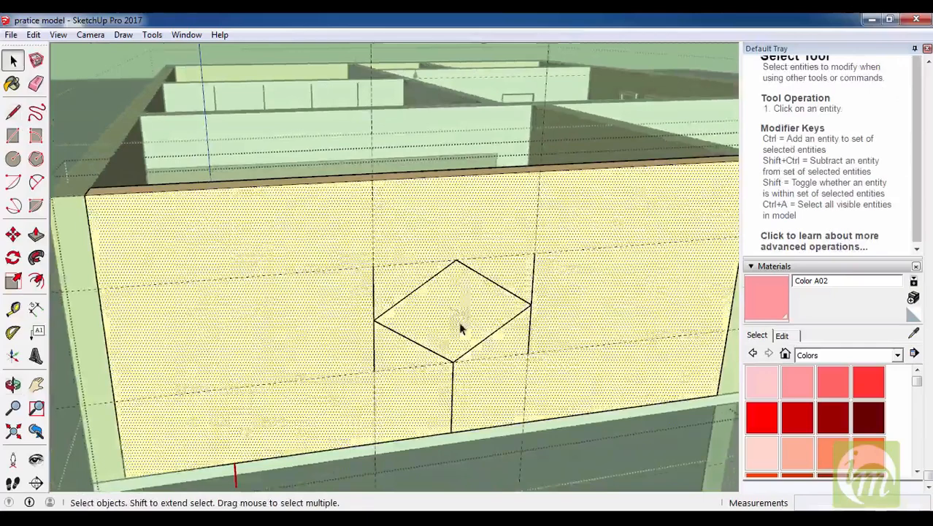
{"action": "scroll", "coordinate": [460, 328], "scroll_direction": "up", "scroll_amount": 2}
{"action": "scroll", "coordinate": [465, 322], "scroll_direction": "down", "scroll_amount": 1}
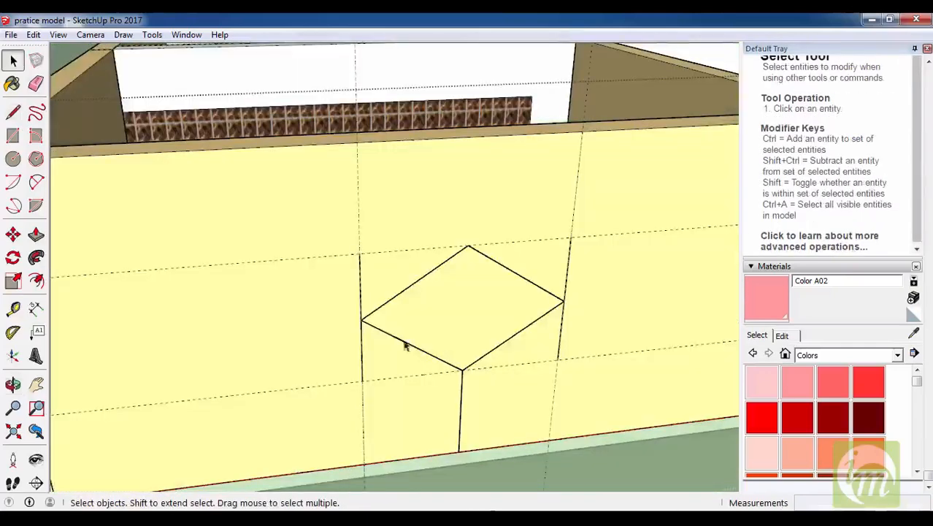
{"action": "middle_click_drag", "start_coordinate": [557, 320], "coordinate": [373, 354]}
{"action": "scroll", "coordinate": [418, 441], "scroll_direction": "up", "scroll_amount": 1}
{"action": "scroll", "coordinate": [453, 374], "scroll_direction": "down", "scroll_amount": 2}
{"action": "scroll", "coordinate": [352, 345], "scroll_direction": "down", "scroll_amount": 2}
{"action": "key", "text": "l"}
{"action": "scroll", "coordinate": [545, 405], "scroll_direction": "up", "scroll_amount": 2}
{"action": "key", "text": "space"}
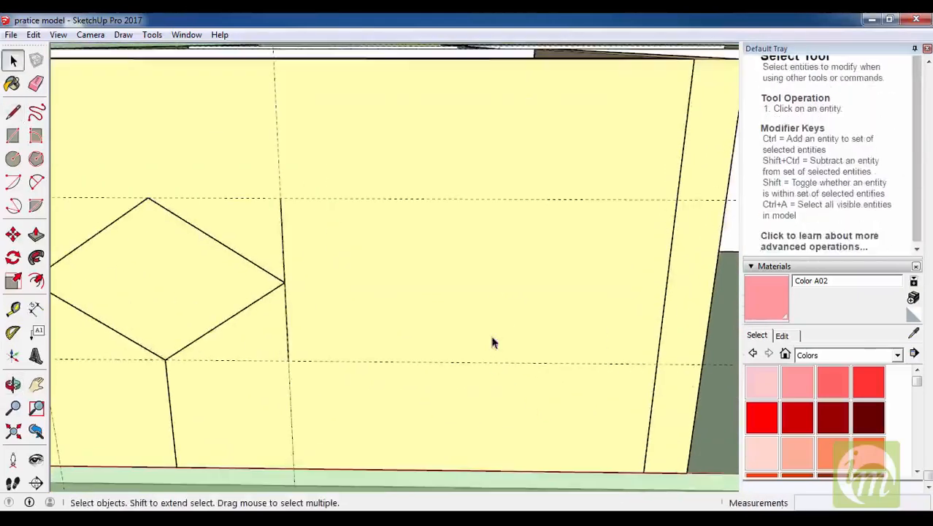
Reopen the front wall for editing and draw a short line along the lower guide beside the diamond.
{"action": "left_click", "coordinate": [473, 336]}
{"action": "middle_click_drag", "start_coordinate": [472, 336], "coordinate": [460, 378]}
{"action": "scroll", "coordinate": [498, 375], "scroll_direction": "up", "scroll_amount": 2}
{"action": "key", "text": "l"}
{"action": "left_click", "coordinate": [504, 386]}
{"action": "left_click", "coordinate": [387, 387]}
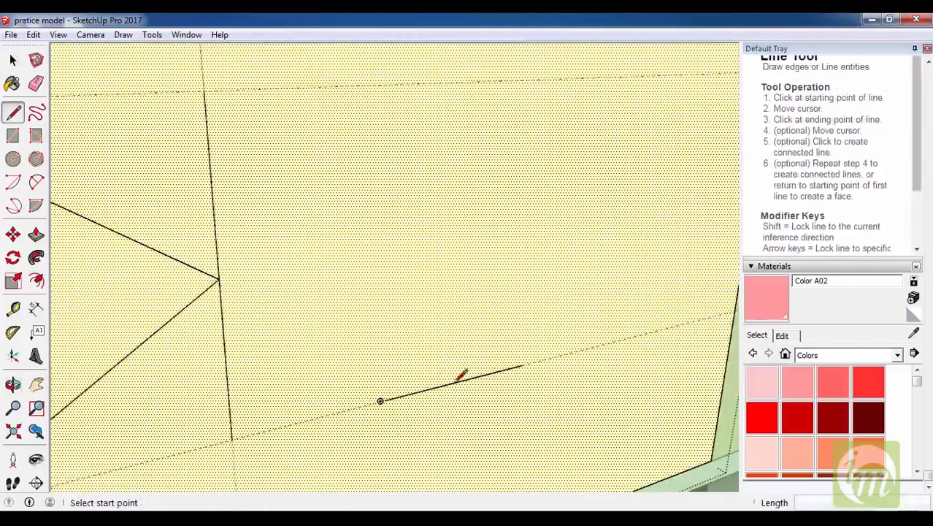
Draw a short vertical line upward from the midpoint of the short line on the lower guide.
{"action": "left_click", "coordinate": [13, 333]}
{"action": "key", "text": "l"}
{"action": "left_click", "coordinate": [455, 381]}
{"action": "left_click", "coordinate": [437, 303]}
{"action": "key", "text": "space"}
Place a protractor guide at 30 degrees to the short line, centred where the short vertical line meets it.
{"action": "middle_click_drag", "start_coordinate": [437, 303], "coordinate": [354, 380]}
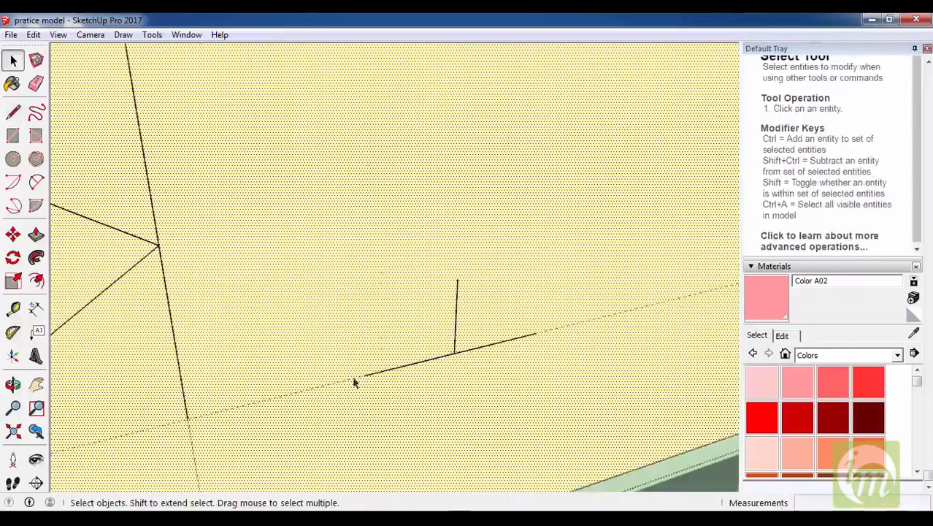
{"action": "left_click", "coordinate": [15, 333]}
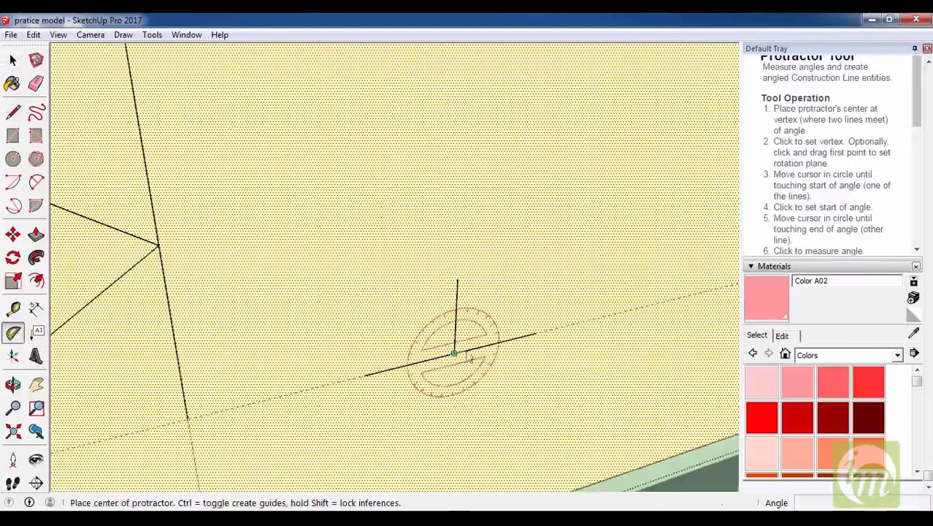
{"action": "left_click", "coordinate": [455, 353]}
{"action": "left_click", "coordinate": [538, 336]}
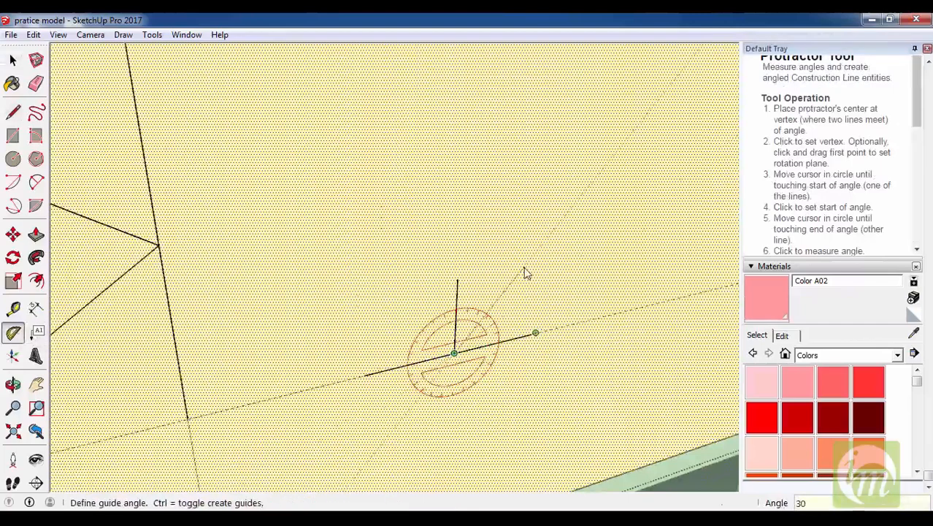
{"action": "left_click", "coordinate": [525, 272]}
{"action": "middle_click_drag", "start_coordinate": [525, 271], "coordinate": [537, 324]}
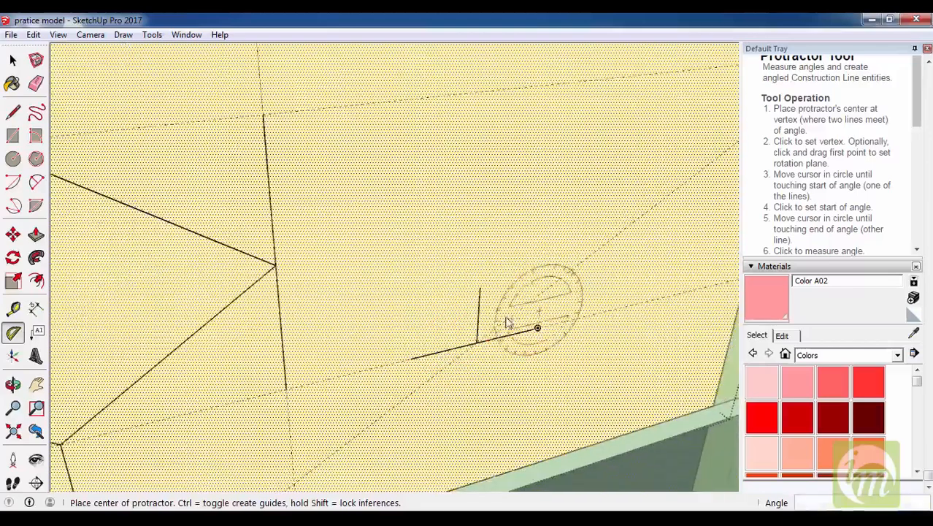
Place a second protractor guide at 30 degrees to the short line, mirrored about the short vertical line.
{"action": "left_click", "coordinate": [474, 343]}
{"action": "left_click", "coordinate": [402, 361]}
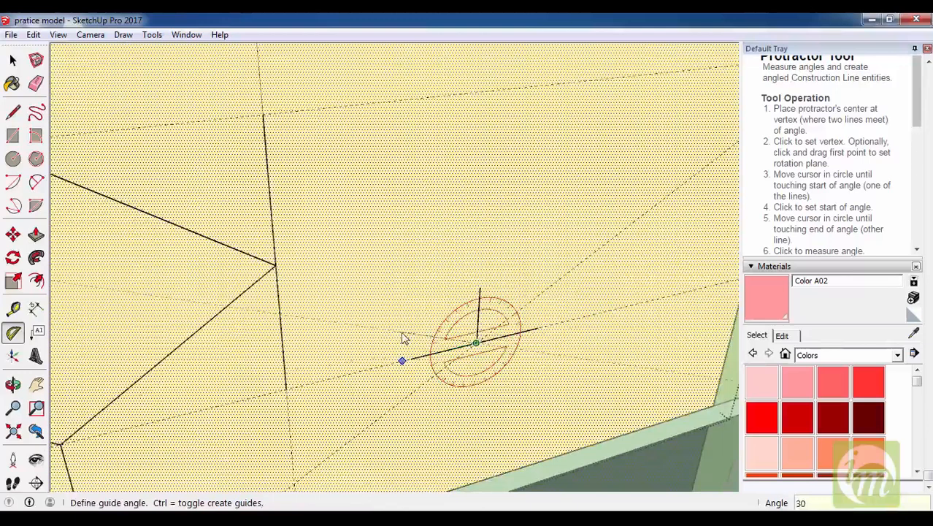
{"action": "left_click", "coordinate": [402, 339]}
Offset a tape-measure guide 3' to each side of the short vertical line.
{"action": "middle_click_drag", "start_coordinate": [403, 336], "coordinate": [480, 355]}
{"action": "key", "text": "l"}
{"action": "key", "text": "t"}
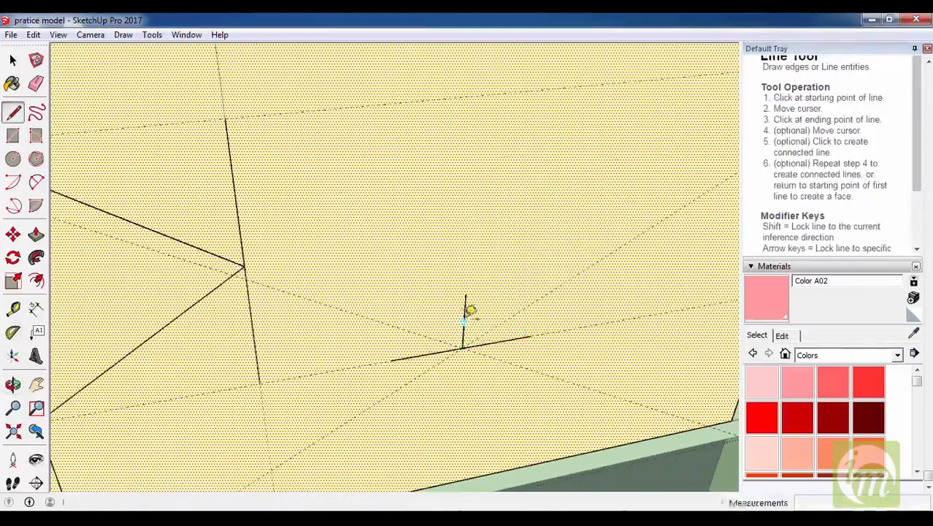
{"action": "left_click", "coordinate": [465, 319]}
{"action": "type", "text": "3"}
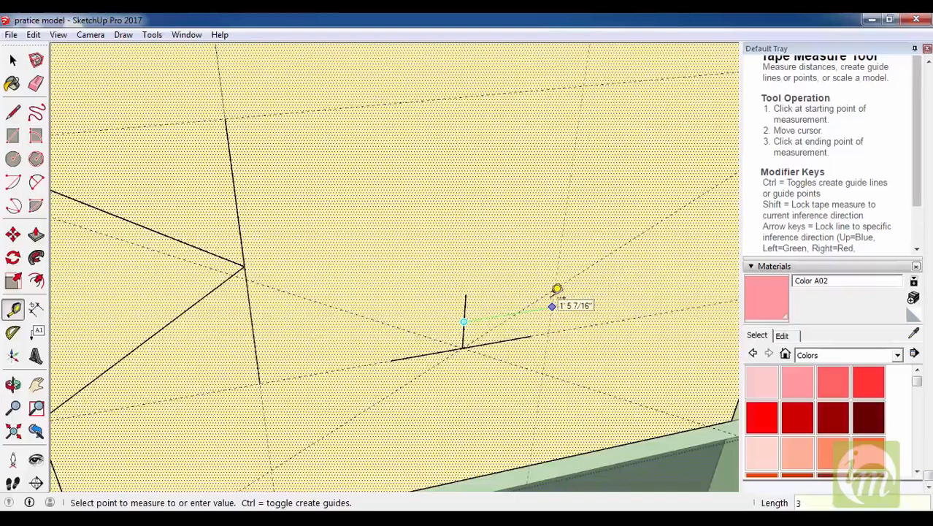
{"action": "type", "text": "'"}
{"action": "key", "text": "Return"}
{"action": "left_click", "coordinate": [464, 321]}
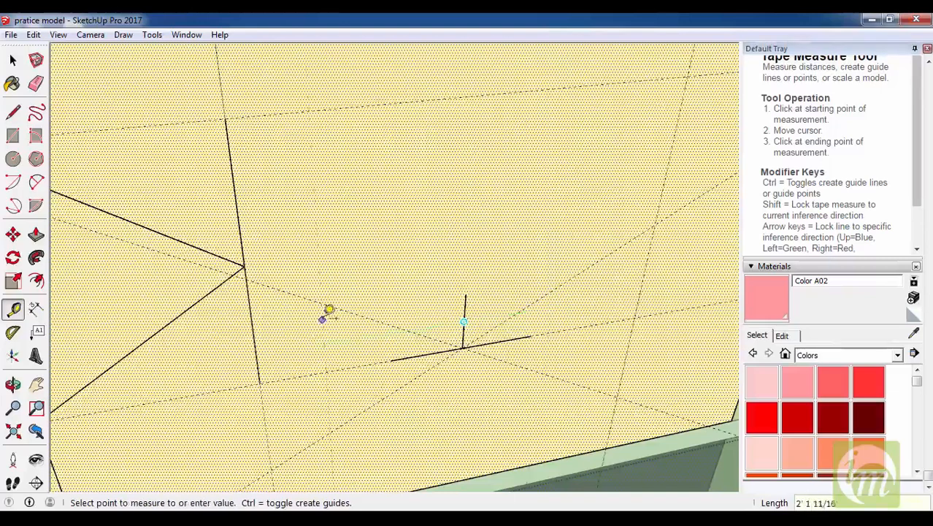
{"action": "type", "text": "3'"}
{"action": "key", "text": "Return"}
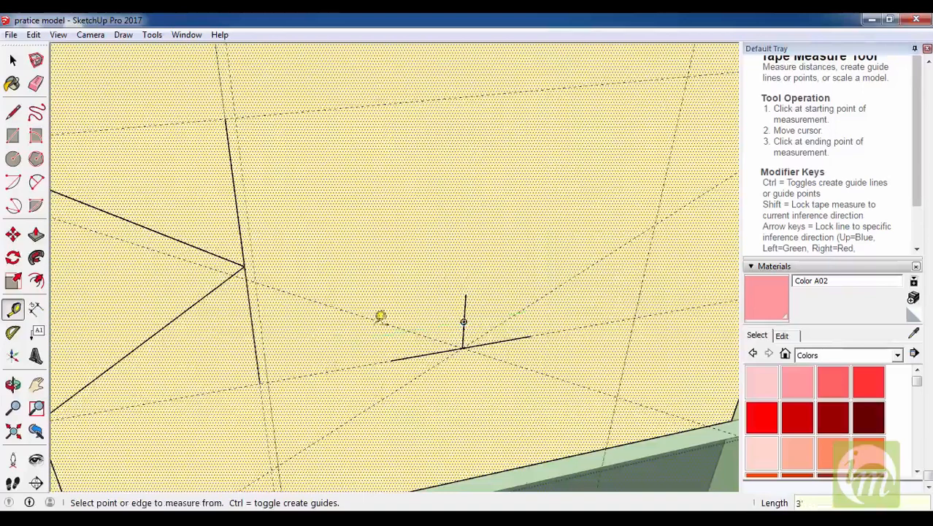
Erase the diamond edges that meet at the corner nearest the new guides.
{"action": "middle_click_drag", "start_coordinate": [380, 317], "coordinate": [295, 243]}
{"action": "key", "text": "e"}
{"action": "left_click_drag", "start_coordinate": [297, 213], "coordinate": [238, 333]}
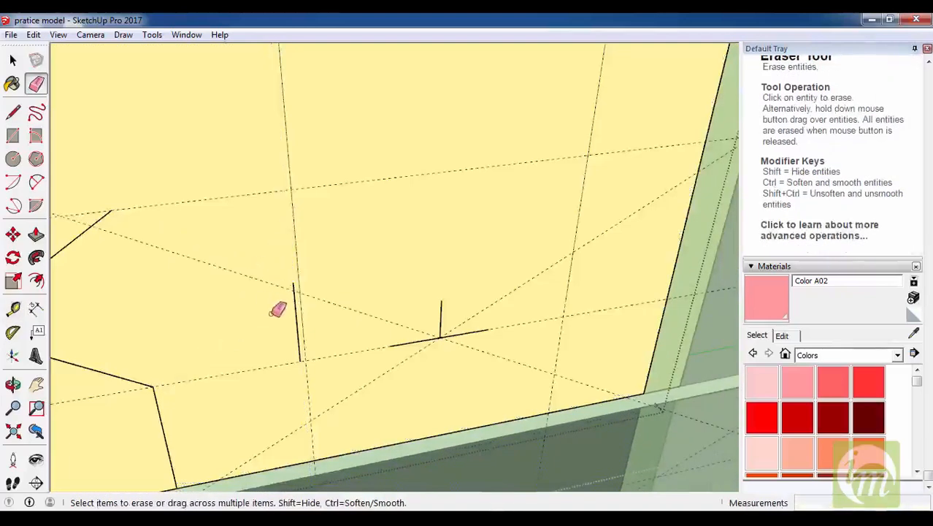
Draw two connected lines along the 30-degree guides, through the protractor centre and out to the 3' guides on both sides.
{"action": "key", "text": "l"}
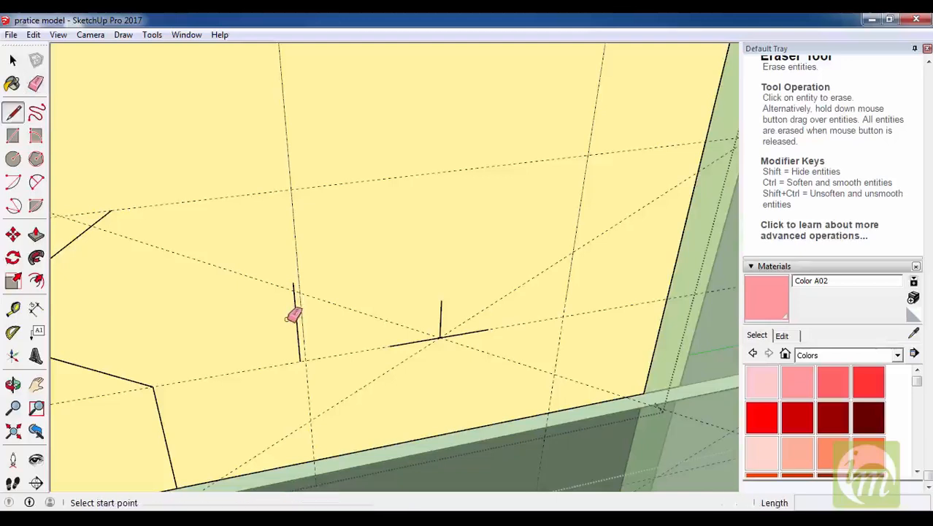
{"action": "left_click", "coordinate": [293, 289]}
{"action": "left_click", "coordinate": [441, 337]}
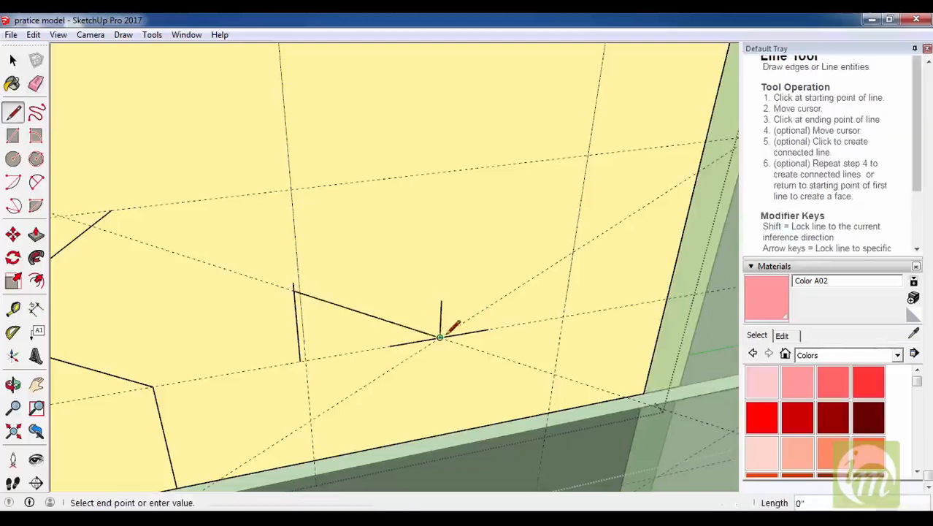
{"action": "left_click", "coordinate": [573, 252]}
Erase the short construction lines, the angled guides, and the leftover vertical edge and guide beside the V-shaped lines.
{"action": "key", "text": "e"}
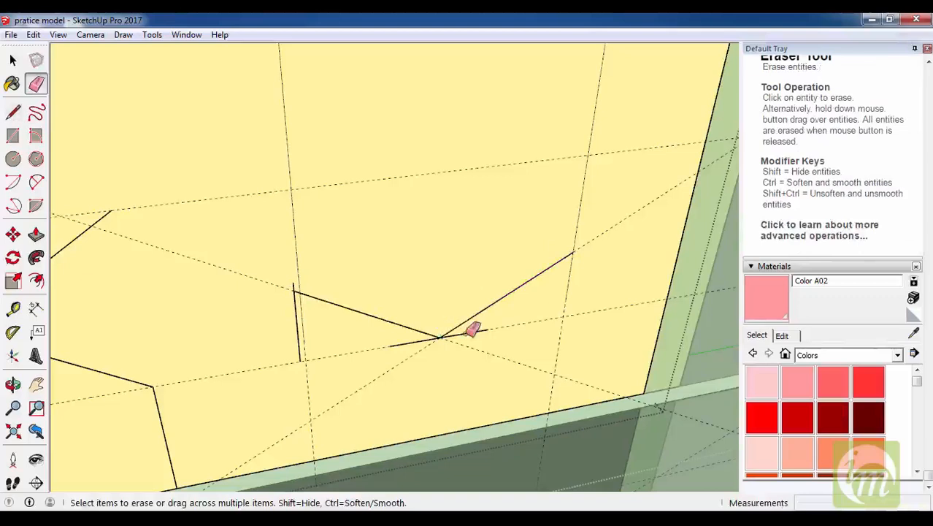
{"action": "mouse_move", "coordinate": [467, 337]}
{"action": "left_mouse_down"}
{"action": "mouse_move", "coordinate": [447, 346]}
{"action": "mouse_move", "coordinate": [369, 341]}
{"action": "left_mouse_up"}
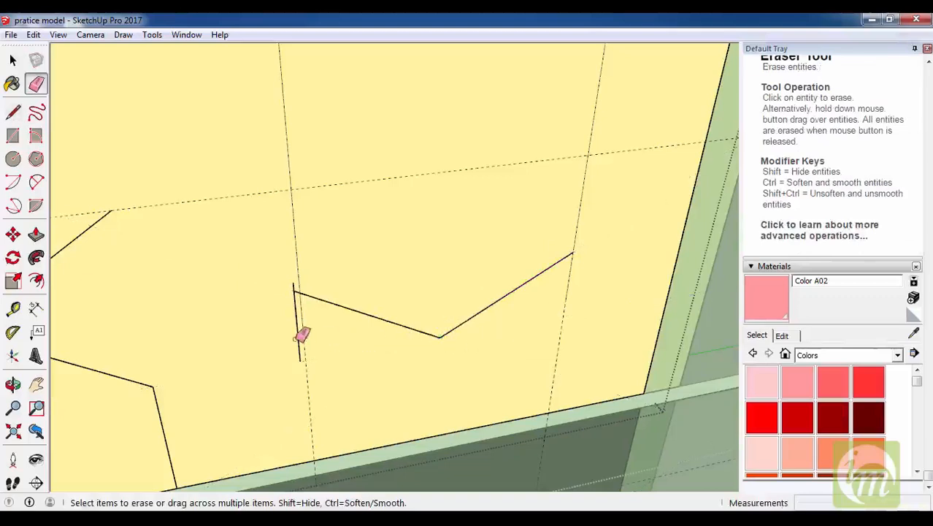
{"action": "left_click_drag", "start_coordinate": [293, 334], "coordinate": [277, 319]}
{"action": "left_click_drag", "start_coordinate": [298, 288], "coordinate": [279, 287]}
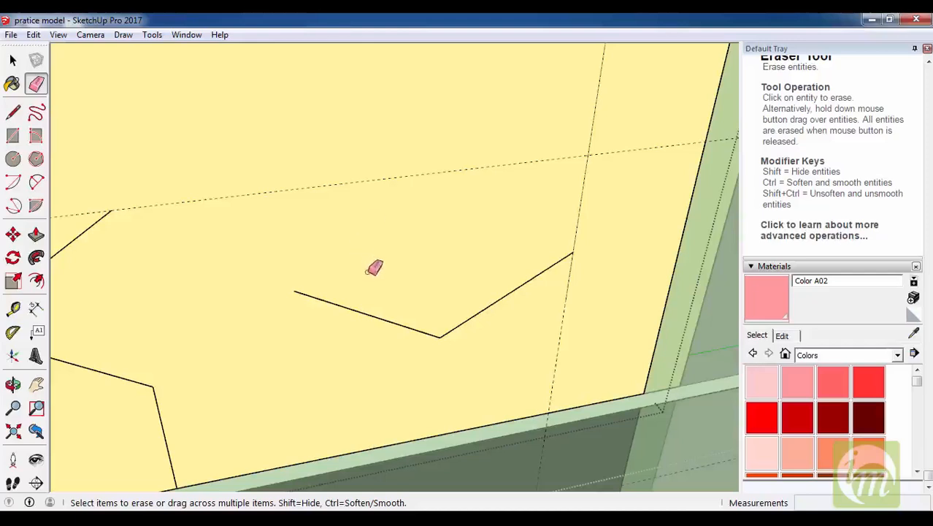
Draw a line joining the two upper ends of the V to close a flat triangle.
{"action": "key", "text": "l"}
{"action": "left_click", "coordinate": [294, 291]}
{"action": "left_click", "coordinate": [573, 253]}
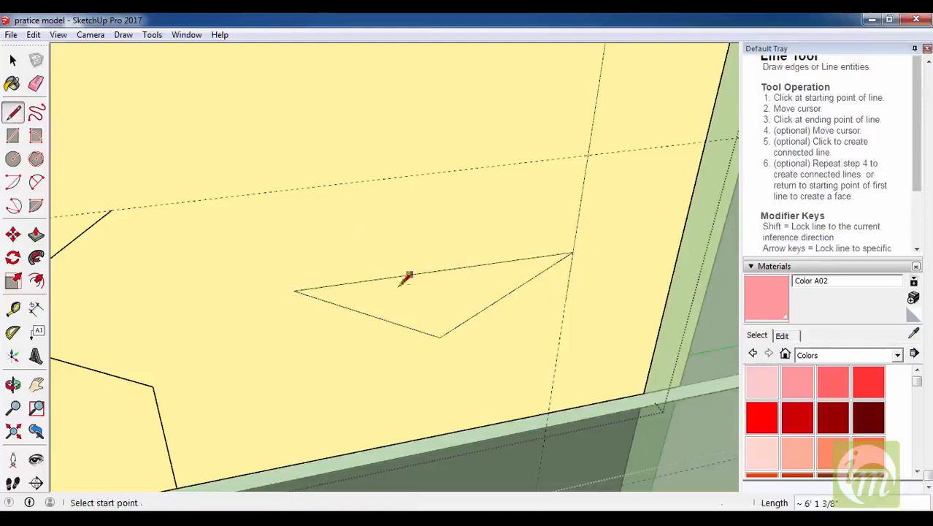
Place a protractor guide at 60 degrees above the triangle's upper edge, centred on its left corner.
{"action": "left_click", "coordinate": [12, 333]}
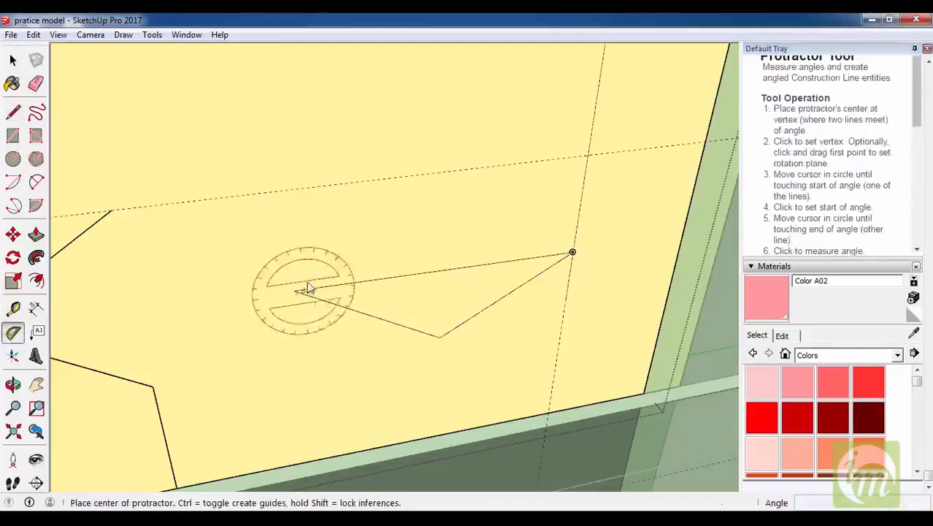
{"action": "left_click", "coordinate": [293, 291]}
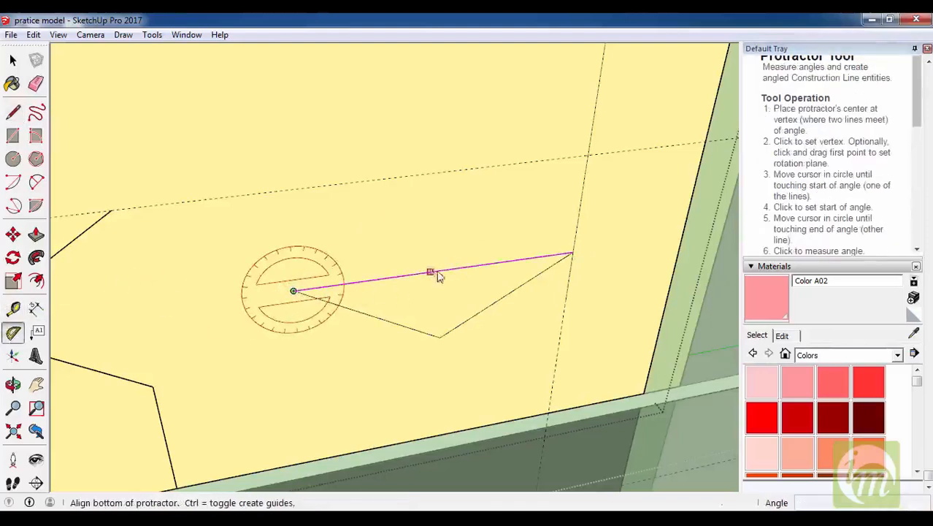
{"action": "left_click", "coordinate": [439, 272]}
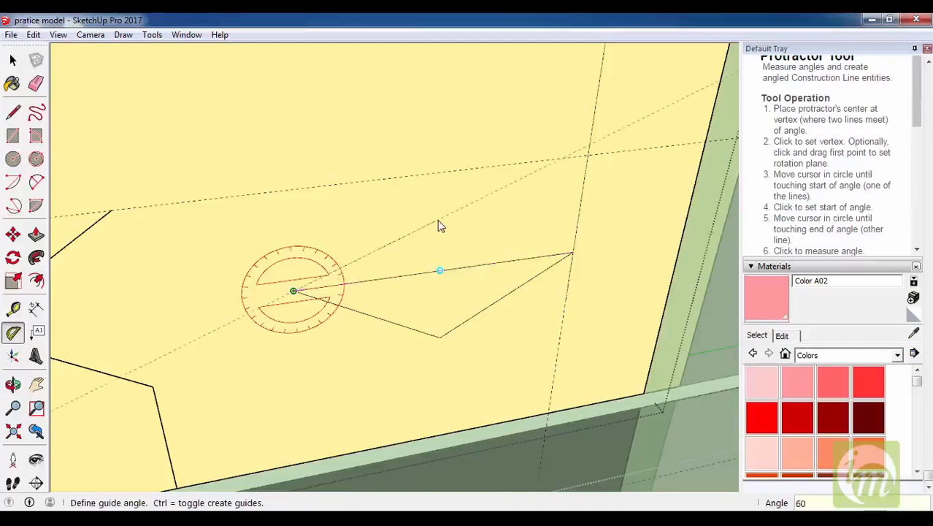
{"action": "left_click", "coordinate": [439, 226]}
Place a mirrored protractor guide at 60 degrees above the upper edge, centred on the triangle's right corner.
{"action": "middle_click_drag", "start_coordinate": [438, 227], "coordinate": [510, 279]}
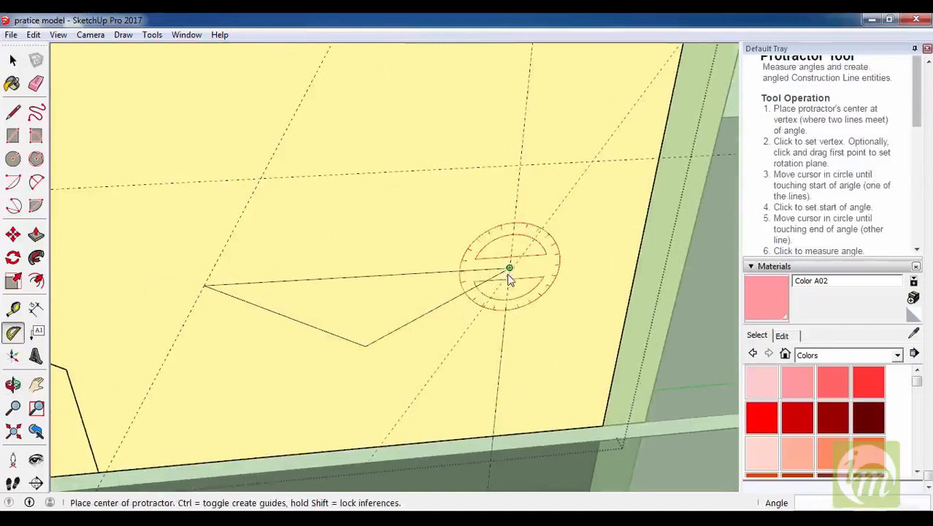
{"action": "left_click", "coordinate": [510, 272]}
{"action": "left_click", "coordinate": [323, 278]}
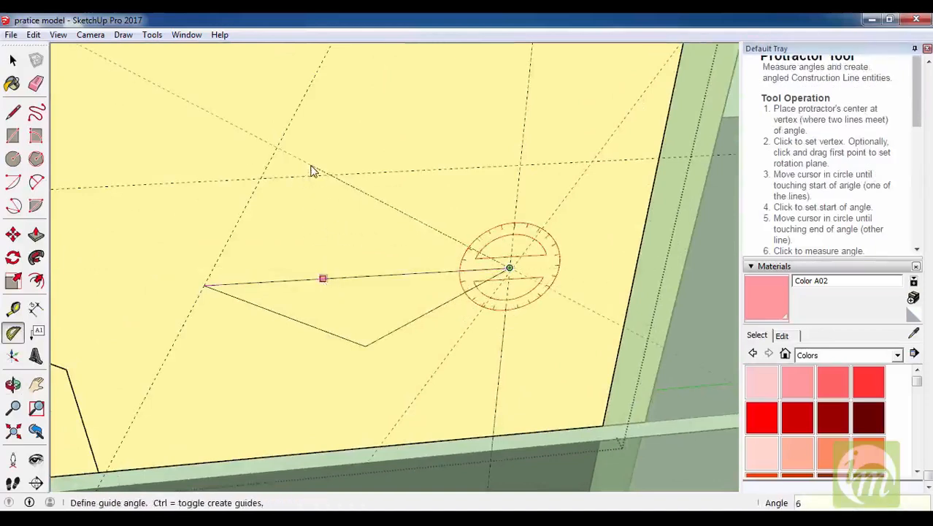
{"action": "left_click", "coordinate": [312, 171]}
{"action": "middle_click_drag", "start_coordinate": [313, 171], "coordinate": [349, 250]}
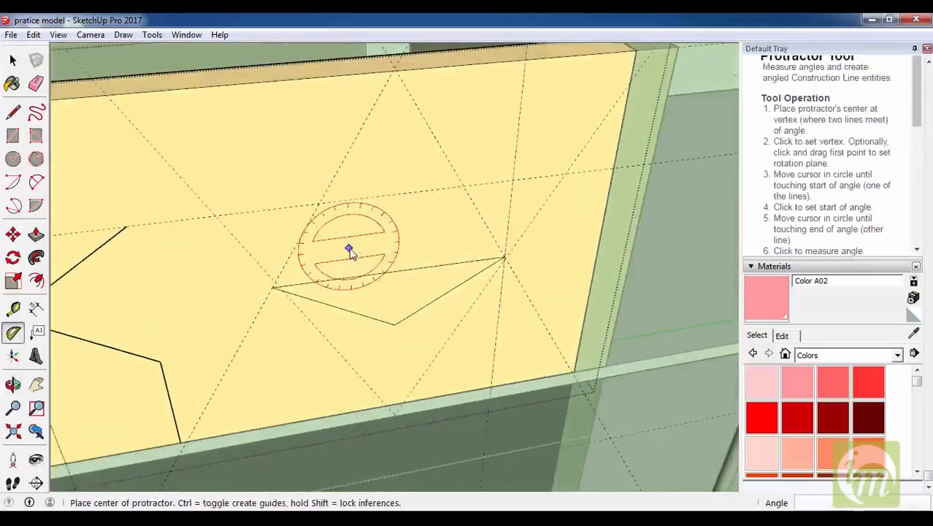
Pull the front wall's top face upward past the intersection of the two 60-degree guides.
{"action": "key", "text": "l"}
{"action": "left_click", "coordinate": [273, 286]}
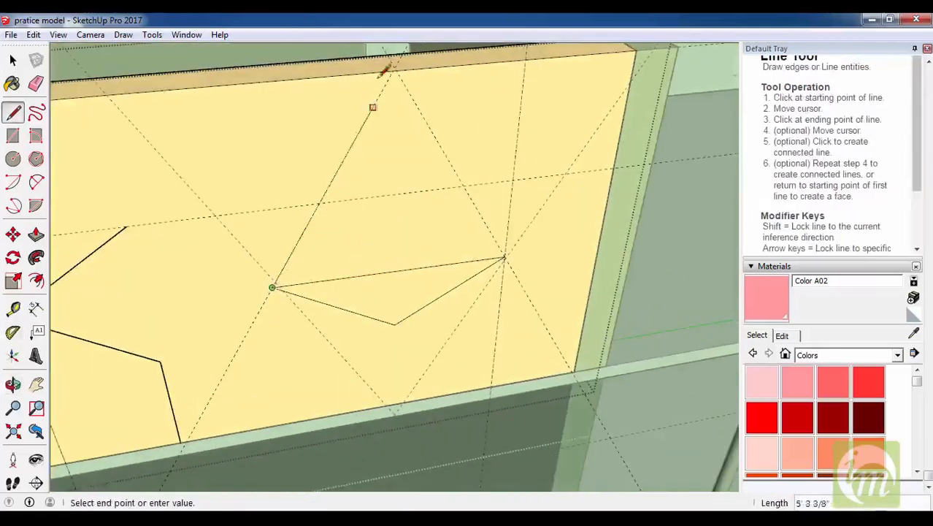
{"action": "middle_click_drag", "start_coordinate": [393, 172], "coordinate": [388, 231]}
{"action": "key", "text": "space"}
{"action": "key", "text": "p"}
{"action": "left_click", "coordinate": [393, 113]}
Draw lines along the 60-degree guides from the triangle's left corner to their intersection and down to the right corner.
{"action": "key", "text": "l"}
{"action": "scroll", "coordinate": [328, 289], "scroll_direction": "up", "scroll_amount": 3}
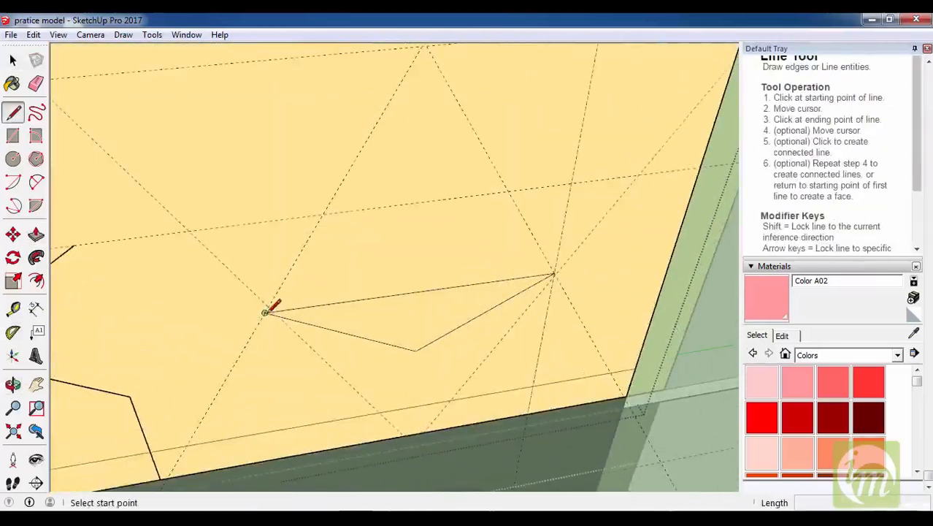
{"action": "left_click", "coordinate": [267, 313]}
{"action": "scroll", "coordinate": [296, 320], "scroll_direction": "down", "scroll_amount": 1}
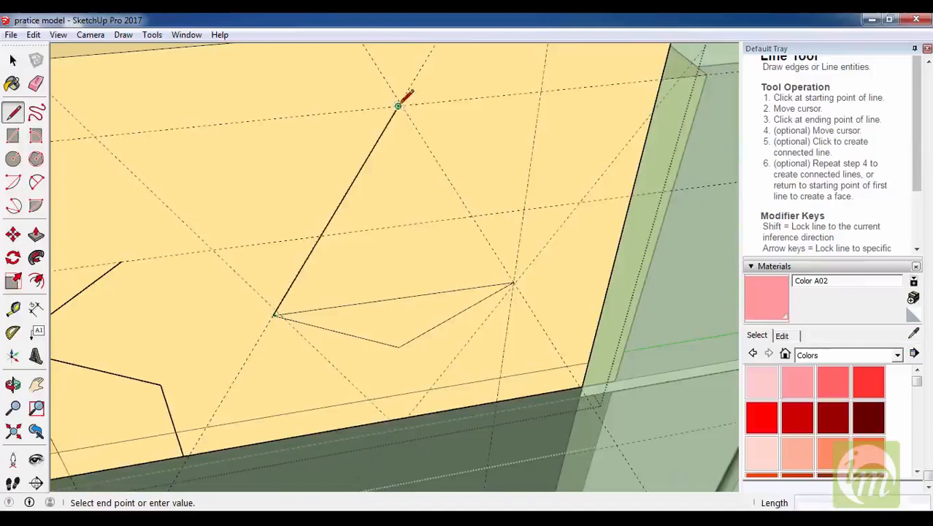
{"action": "scroll", "coordinate": [398, 106], "scroll_direction": "up", "scroll_amount": 3}
{"action": "left_click", "coordinate": [403, 101]}
{"action": "scroll", "coordinate": [405, 106], "scroll_direction": "down", "scroll_amount": 1}
{"action": "scroll", "coordinate": [486, 203], "scroll_direction": "down", "scroll_amount": 1}
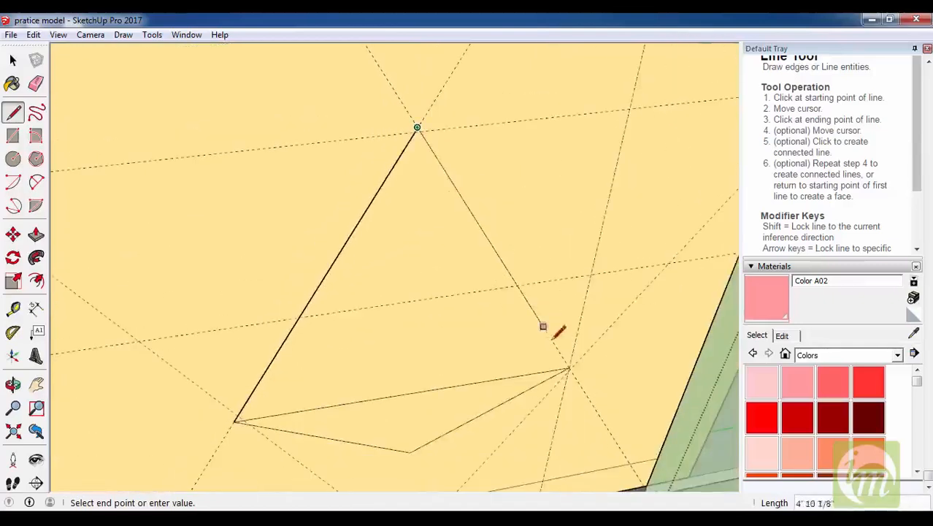
{"action": "left_click", "coordinate": [569, 366]}
Erase the edge between the left and right corners to merge both triangles into one kite shape.
{"action": "key", "text": "space"}
{"action": "key", "text": "e"}
{"action": "left_click", "coordinate": [454, 386]}
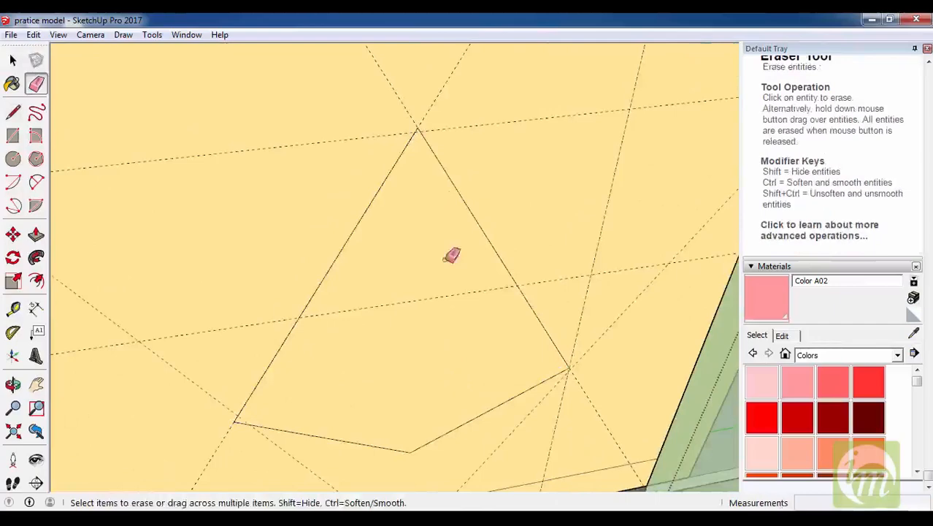
Push the kite-shaped face through the front wall to cut an opening.
{"action": "scroll", "coordinate": [435, 327], "scroll_direction": "down", "scroll_amount": 3}
{"action": "key", "text": "space"}
{"action": "left_click", "coordinate": [435, 328]}
{"action": "scroll", "coordinate": [433, 343], "scroll_direction": "up", "scroll_amount": 3}
{"action": "key", "text": "p"}
{"action": "left_click_drag", "start_coordinate": [431, 355], "coordinate": [410, 317]}
{"action": "middle_click_drag", "start_coordinate": [411, 317], "coordinate": [433, 265]}
{"action": "scroll", "coordinate": [243, 354], "scroll_direction": "down", "scroll_amount": 3}
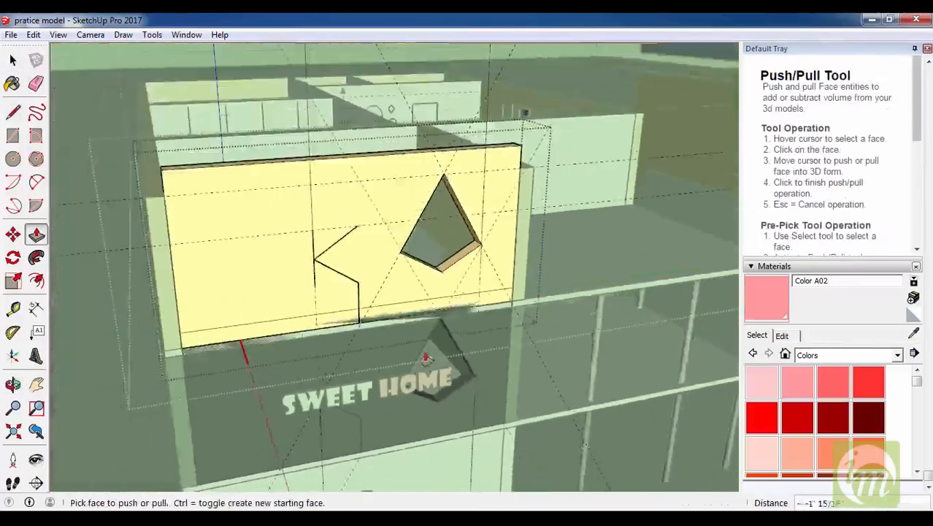
Erase the leftover diamond edges and guides on the front wall and finish editing the wall.
{"action": "middle_click_drag", "start_coordinate": [243, 354], "coordinate": [222, 306]}
{"action": "scroll", "coordinate": [219, 306], "scroll_direction": "up", "scroll_amount": 5}
{"action": "key", "text": "e"}
{"action": "mouse_move", "coordinate": [217, 320]}
{"action": "left_mouse_down"}
{"action": "mouse_move", "coordinate": [150, 267]}
{"action": "mouse_move", "coordinate": [160, 317]}
{"action": "mouse_move", "coordinate": [242, 346]}
{"action": "left_mouse_up"}
{"action": "scroll", "coordinate": [263, 367], "scroll_direction": "down", "scroll_amount": 3}
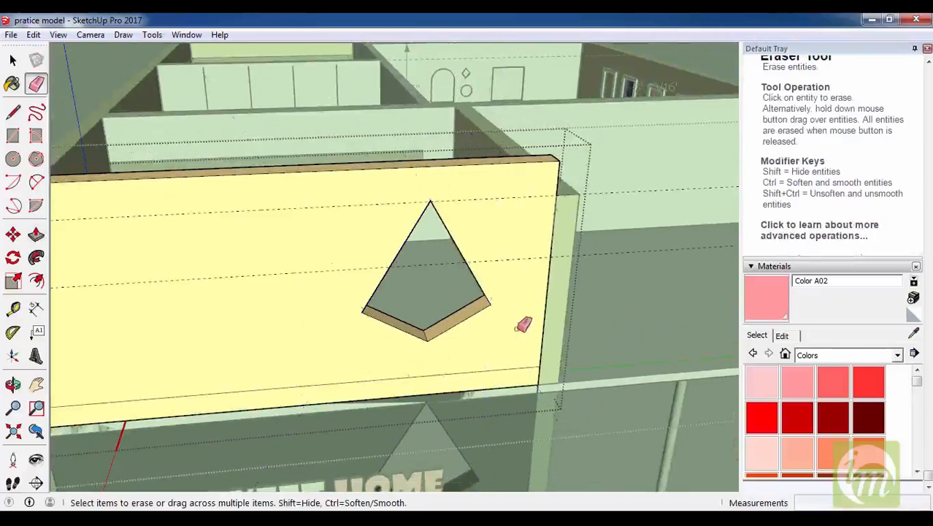
{"action": "scroll", "coordinate": [540, 299], "scroll_direction": "down", "scroll_amount": 3}
{"action": "key", "text": "space"}
{"action": "key", "text": "Escape"}
Inspect the kite-shaped opening, the whole house and the surrounding practice models.
{"action": "scroll", "coordinate": [486, 270], "scroll_direction": "up", "scroll_amount": 3}
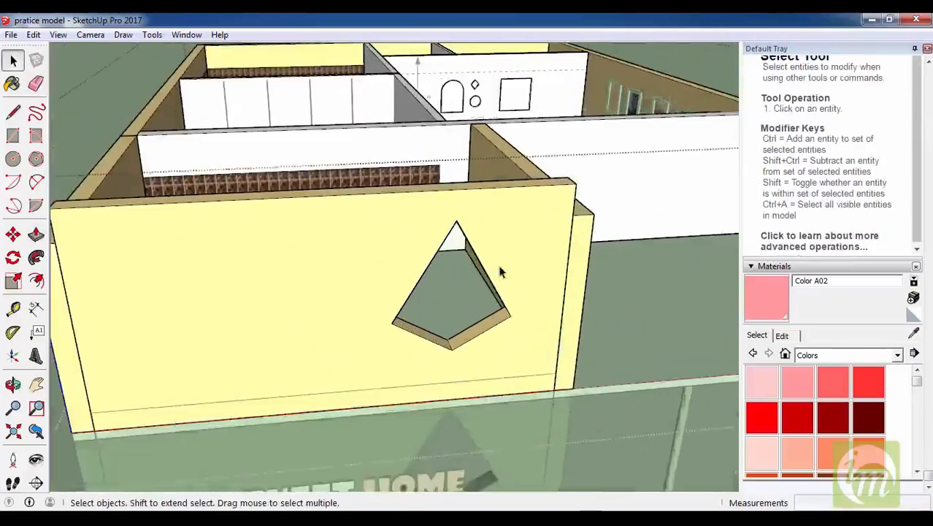
{"action": "scroll", "coordinate": [503, 301], "scroll_direction": "down", "scroll_amount": 8}
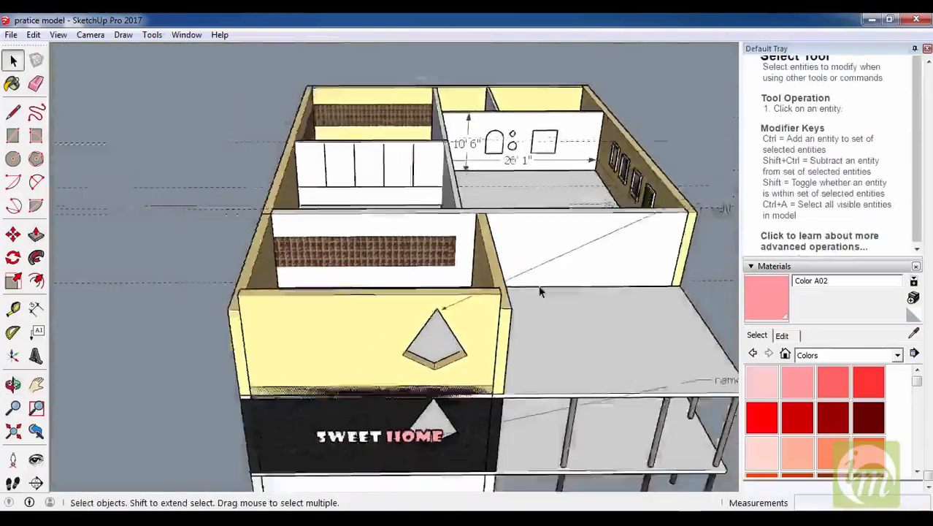
{"action": "scroll", "coordinate": [489, 340], "scroll_direction": "down", "scroll_amount": 6}
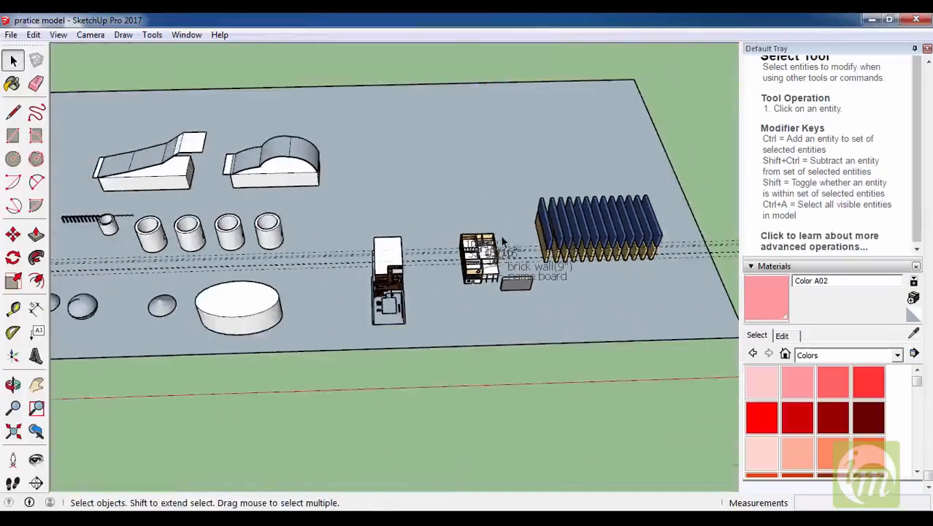
{"action": "scroll", "coordinate": [500, 235], "scroll_direction": "down", "scroll_amount": 2}
{"action": "scroll", "coordinate": [504, 256], "scroll_direction": "up", "scroll_amount": 4}
{"action": "scroll", "coordinate": [506, 272], "scroll_direction": "up", "scroll_amount": 6}
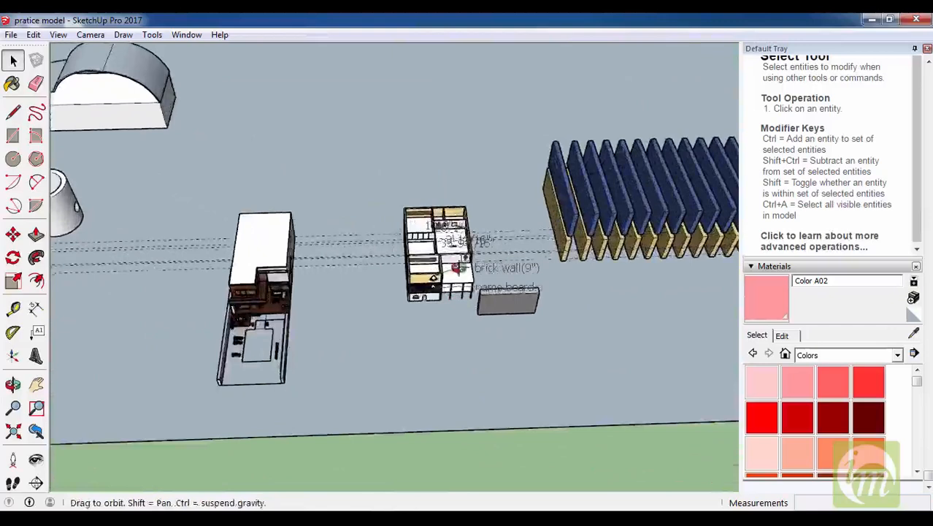
{"action": "middle_click_drag", "start_coordinate": [501, 287], "coordinate": [409, 277]}
Activate the Paint Bucket and bring the house front and the freestanding tiled wall close into view.
{"action": "left_click", "coordinate": [308, 274]}
{"action": "key", "text": "b"}
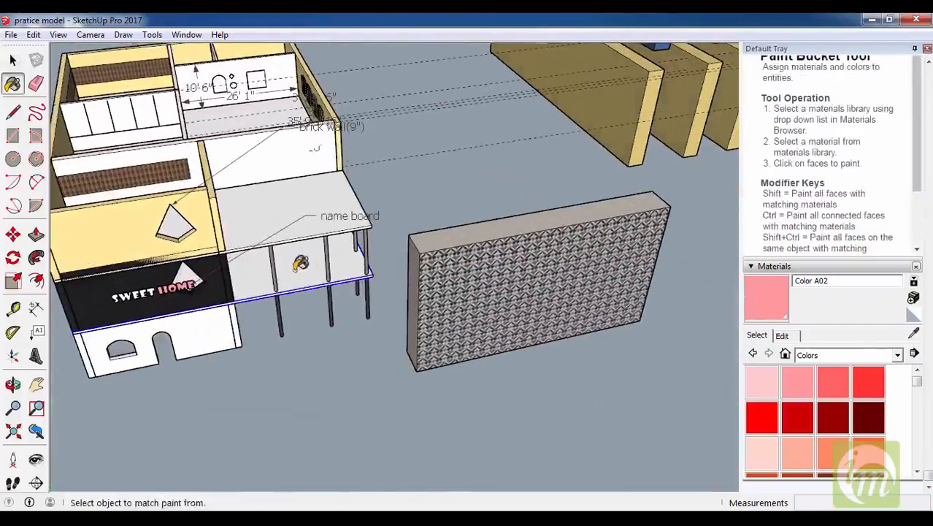
{"action": "key", "text": "alt"}
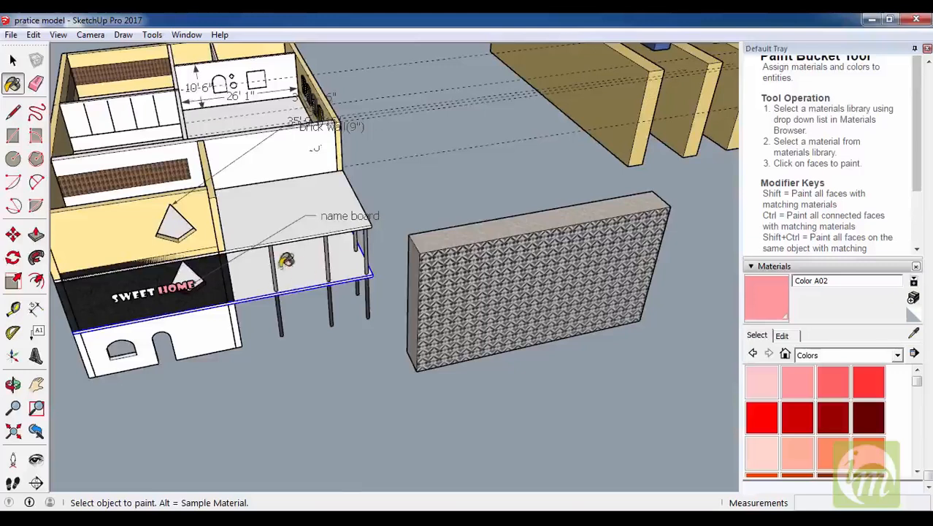
{"action": "middle_click_drag", "start_coordinate": [286, 261], "coordinate": [284, 237]}
{"action": "scroll", "coordinate": [285, 237], "scroll_direction": "up", "scroll_amount": 3}
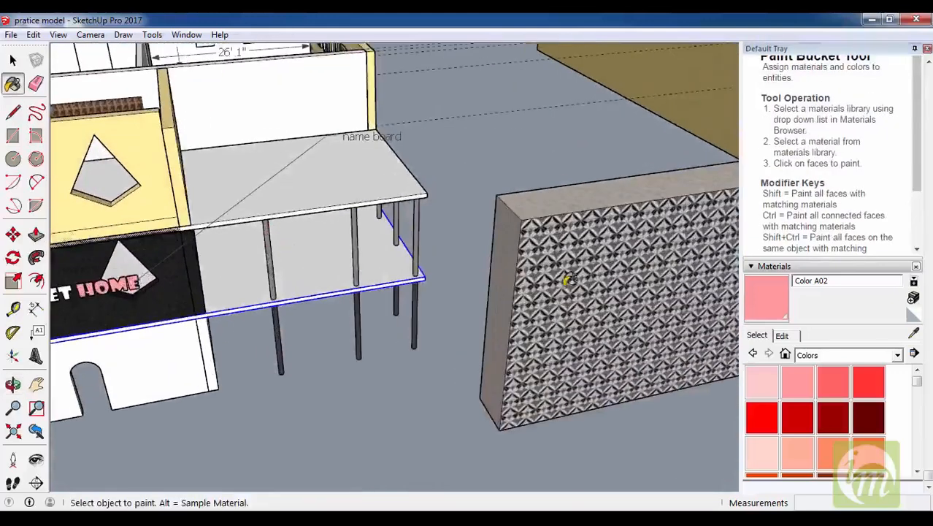
Hide the Materials section of the default tray and show it again.
{"action": "left_click", "coordinate": [186, 35]}
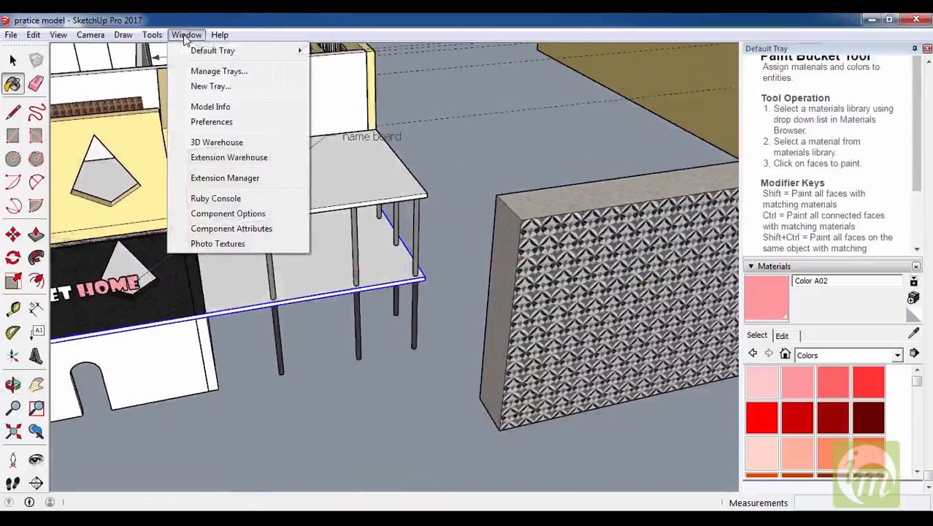
{"action": "mouse_move", "coordinate": [216, 53]}
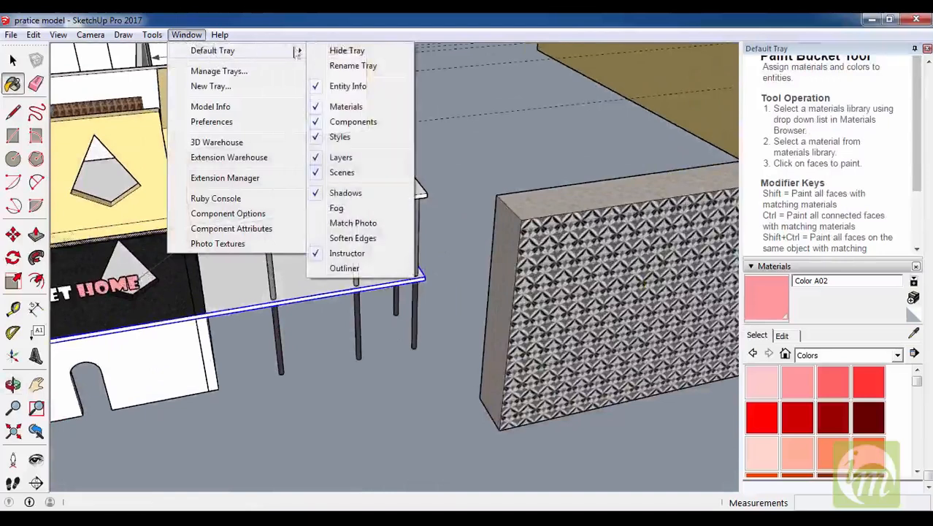
{"action": "left_click", "coordinate": [346, 107]}
{"action": "left_click", "coordinate": [186, 34]}
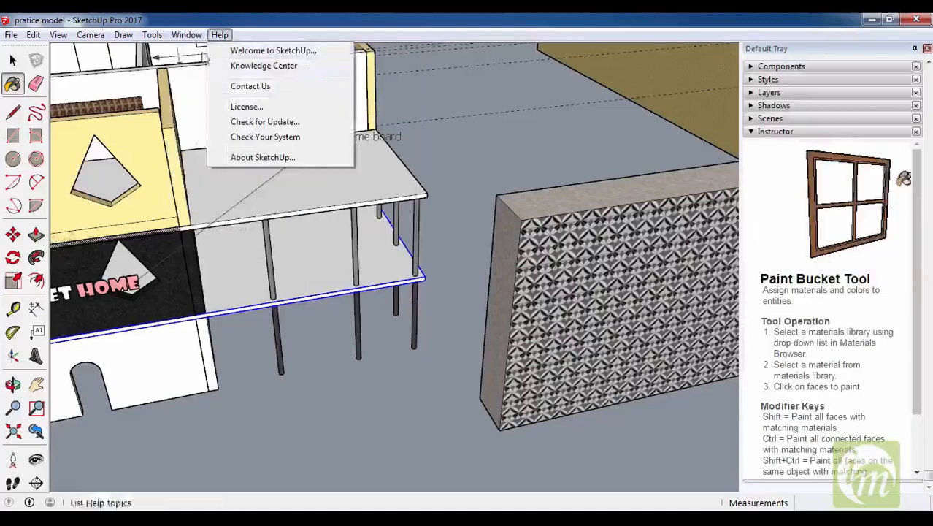
{"action": "left_click", "coordinate": [346, 107]}
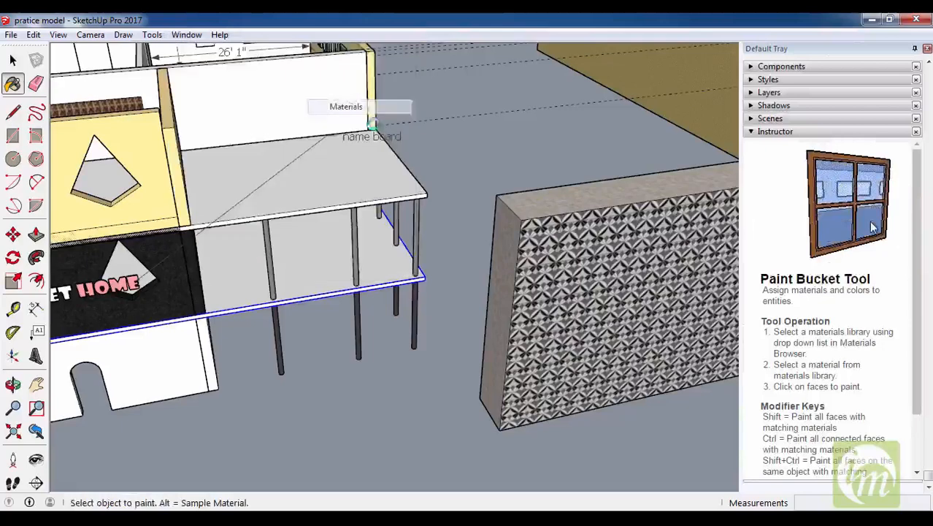
Sample the yellow paint from the house's upper wall with the Paint Bucket.
{"action": "scroll", "coordinate": [448, 198], "scroll_direction": "down", "scroll_amount": 6}
{"action": "mouse_move", "coordinate": [447, 202]}
{"action": "middle_mouse_down"}
{"action": "mouse_move", "coordinate": [414, 232]}
{"action": "mouse_move", "coordinate": [388, 226]}
{"action": "middle_mouse_up"}
{"action": "scroll", "coordinate": [414, 232], "scroll_direction": "up", "scroll_amount": 8}
{"action": "scroll", "coordinate": [427, 248], "scroll_direction": "down", "scroll_amount": 4}
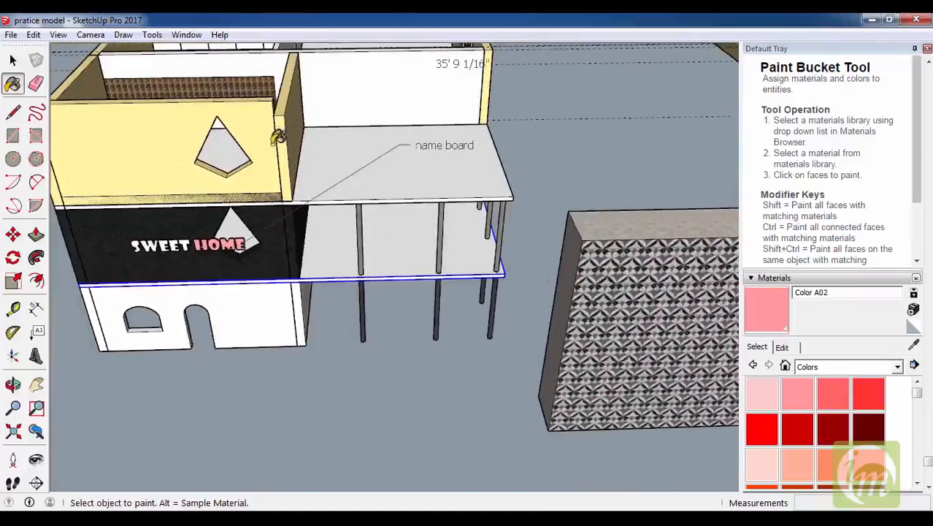
{"action": "left_click", "coordinate": [278, 137], "text": "alt"}
{"action": "scroll", "coordinate": [408, 190], "scroll_direction": "down", "scroll_amount": 3}
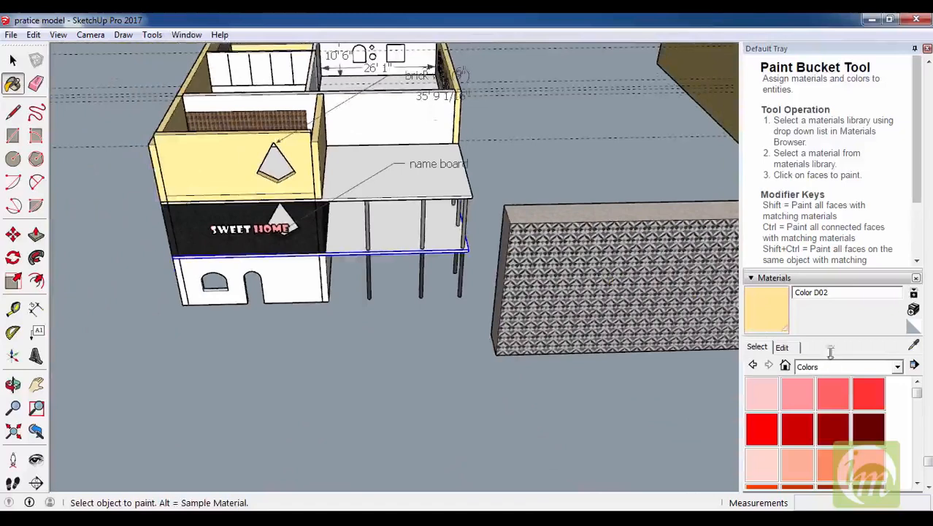
{"action": "scroll", "coordinate": [830, 354], "scroll_direction": "up", "scroll_amount": 3}
{"action": "scroll", "coordinate": [793, 356], "scroll_direction": "down", "scroll_amount": 1}
{"action": "scroll", "coordinate": [796, 358], "scroll_direction": "up", "scroll_amount": 2}
{"action": "scroll", "coordinate": [802, 364], "scroll_direction": "down", "scroll_amount": 4}
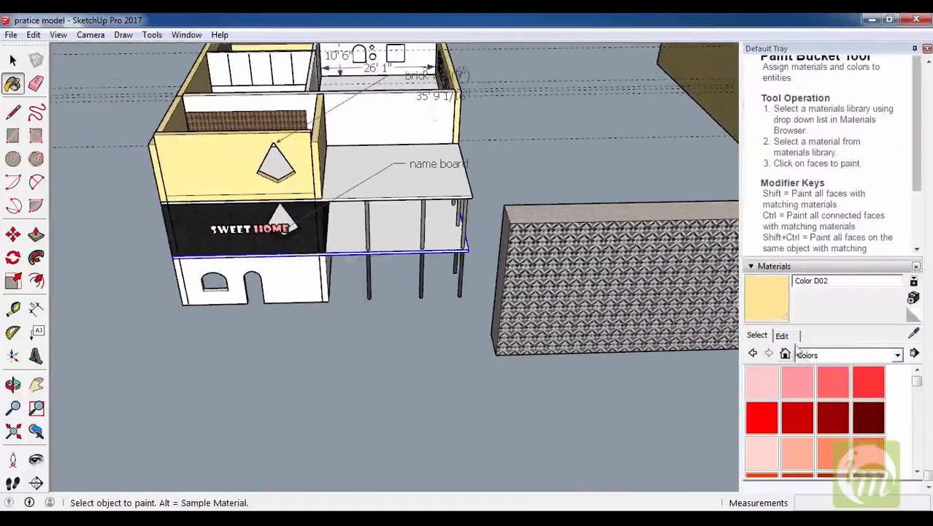
Sample the patterned tile material from the front face of the freestanding wall.
{"action": "left_click", "coordinate": [914, 334]}
{"action": "mouse_move", "coordinate": [645, 302]}
{"action": "middle_mouse_down"}
{"action": "mouse_move", "coordinate": [327, 320]}
{"action": "mouse_move", "coordinate": [716, 328]}
{"action": "middle_mouse_up"}
{"action": "scroll", "coordinate": [657, 252], "scroll_direction": "up", "scroll_amount": 4}
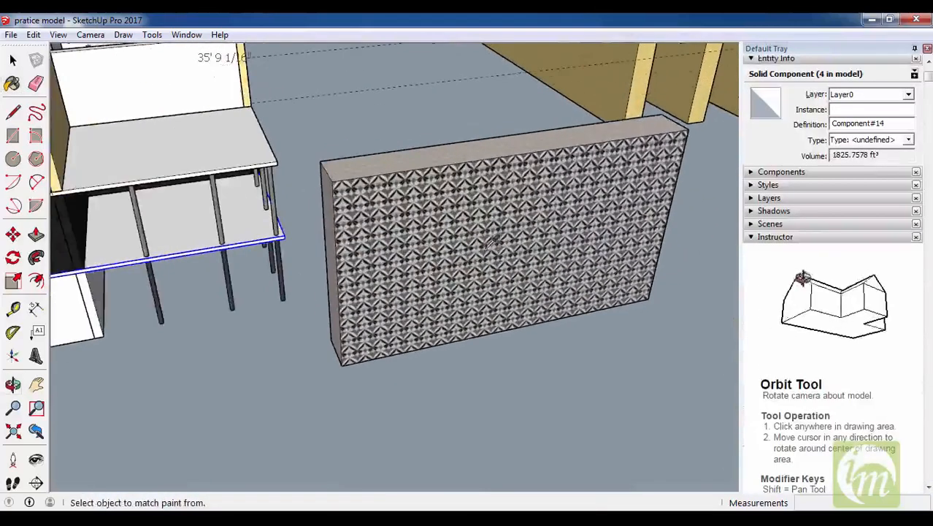
{"action": "left_click", "coordinate": [411, 265]}
{"action": "scroll", "coordinate": [411, 265], "scroll_direction": "down", "scroll_amount": 1}
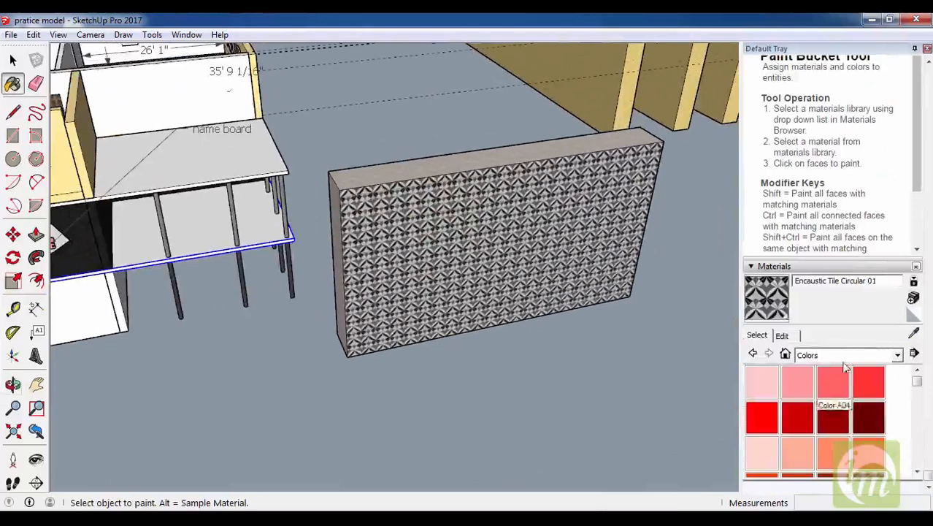
{"action": "middle_click_drag", "start_coordinate": [568, 244], "coordinate": [589, 246]}
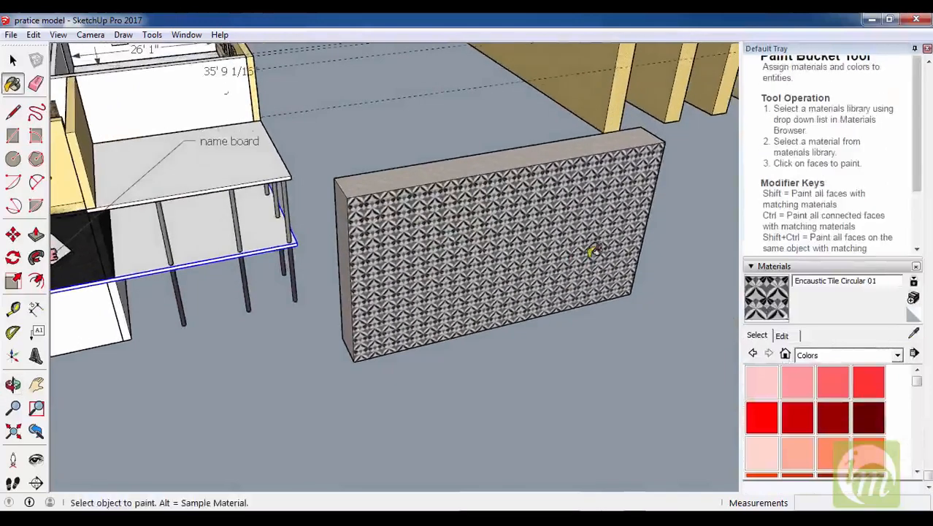
{"action": "middle_click_drag", "start_coordinate": [496, 236], "coordinate": [468, 217]}
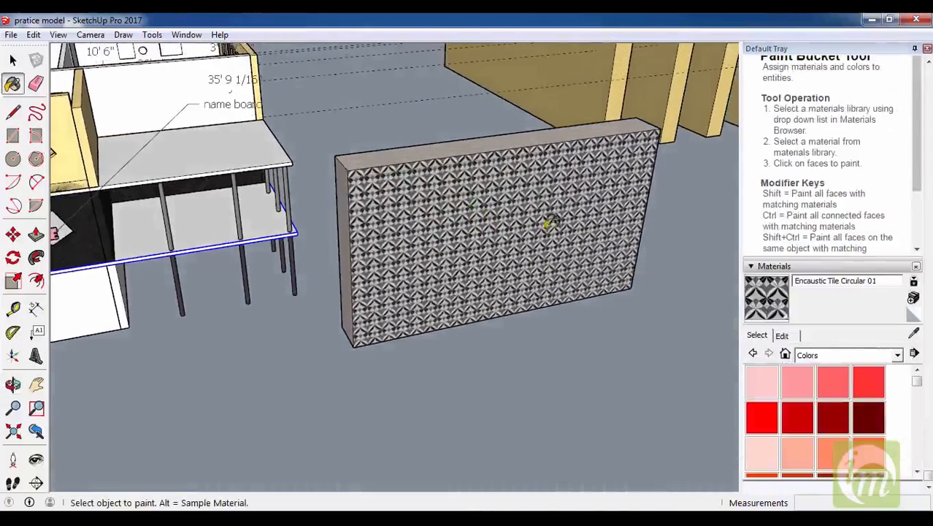
Open the sampled tile material for editing and try a slight brightness adjustment.
{"action": "left_click", "coordinate": [780, 335]}
{"action": "scroll", "coordinate": [843, 356], "scroll_direction": "down", "scroll_amount": 2}
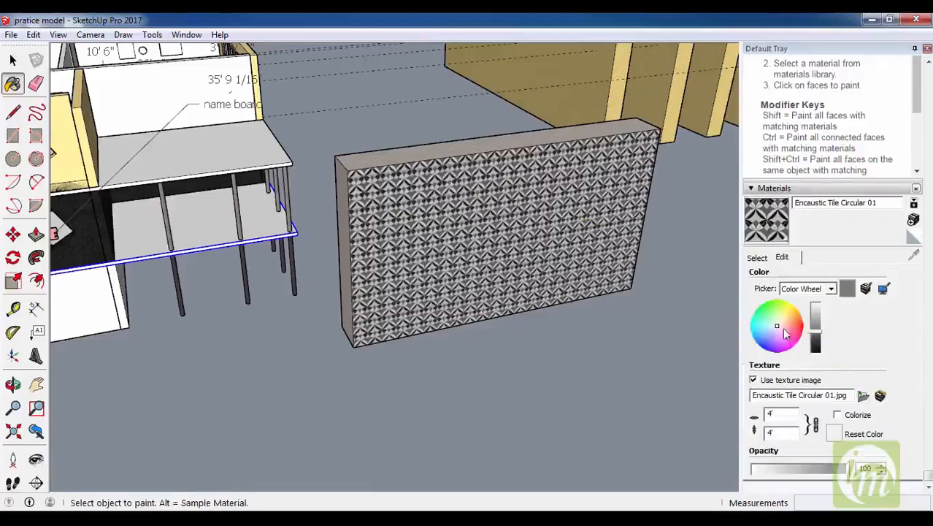
{"action": "mouse_move", "coordinate": [813, 338]}
{"action": "left_mouse_down"}
{"action": "mouse_move", "coordinate": [815, 321]}
{"action": "mouse_move", "coordinate": [815, 352]}
{"action": "mouse_move", "coordinate": [816, 336]}
{"action": "left_mouse_up"}
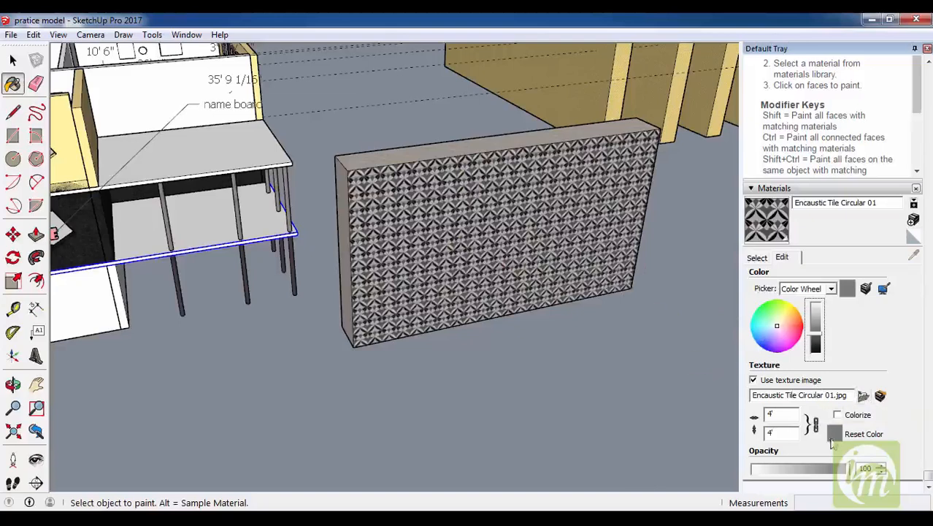
Try tile texture widths of 10', 1' and again 10' with the aspect ratio locked.
{"action": "left_click", "coordinate": [777, 415]}
{"action": "type", "text": "10"}
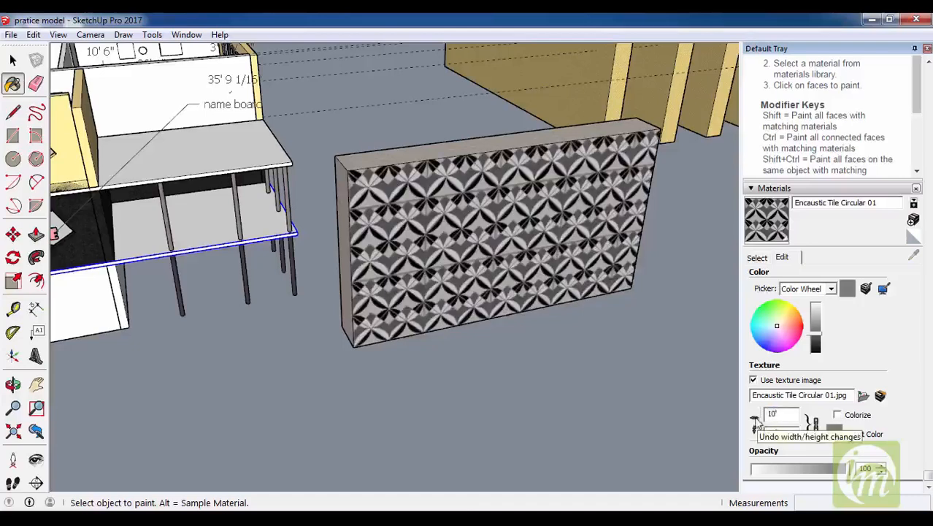
{"action": "double_click", "coordinate": [774, 415]}
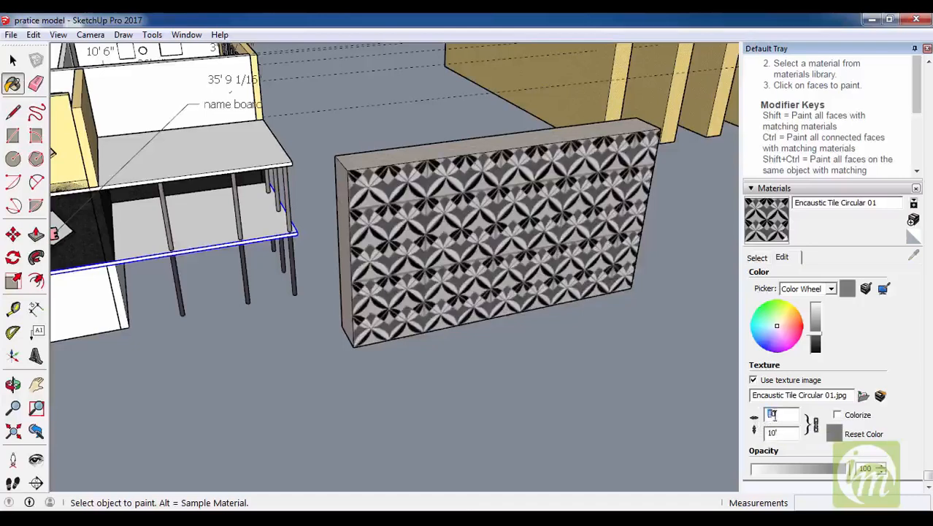
{"action": "type", "text": "1"}
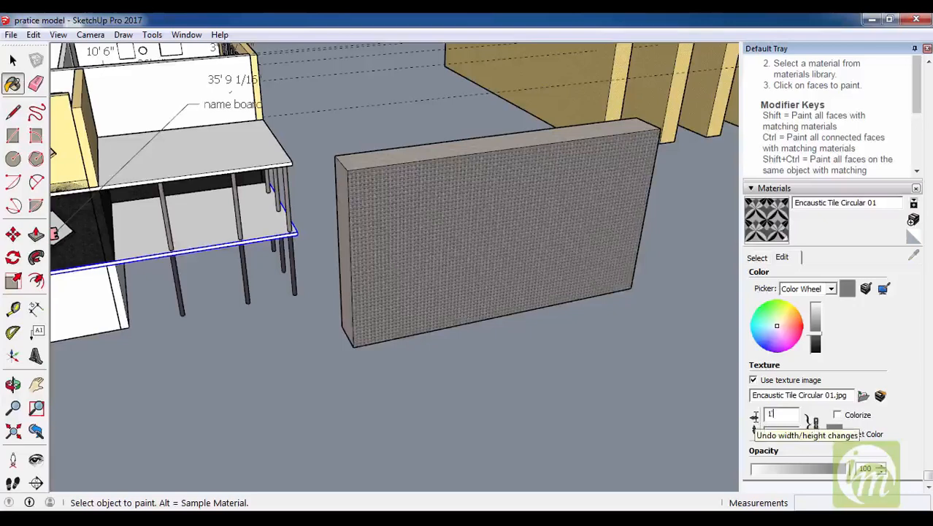
{"action": "type", "text": "11"}
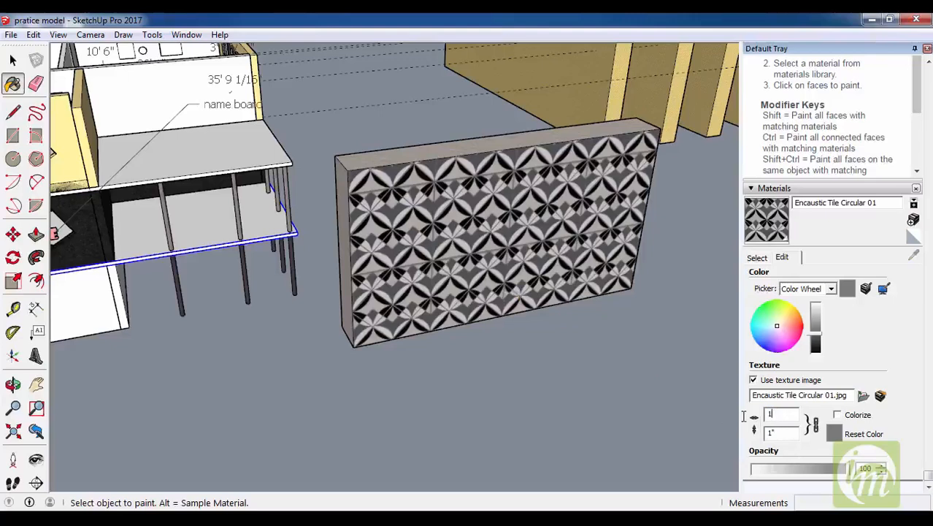
{"action": "type", "text": "0'"}
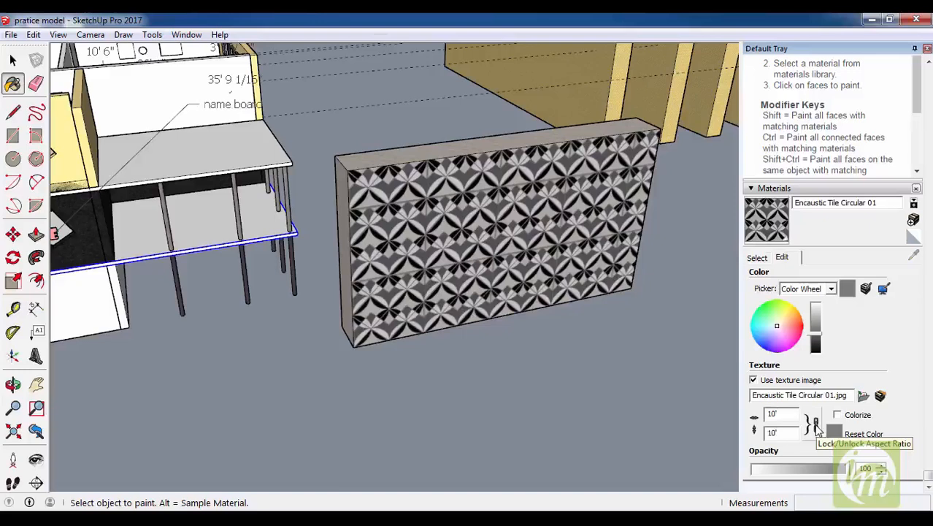
Change the tile texture's aspect ratio and size it to 5' wide by 2' 6" high.
{"action": "left_click", "coordinate": [816, 426]}
{"action": "type", "text": "5'"}
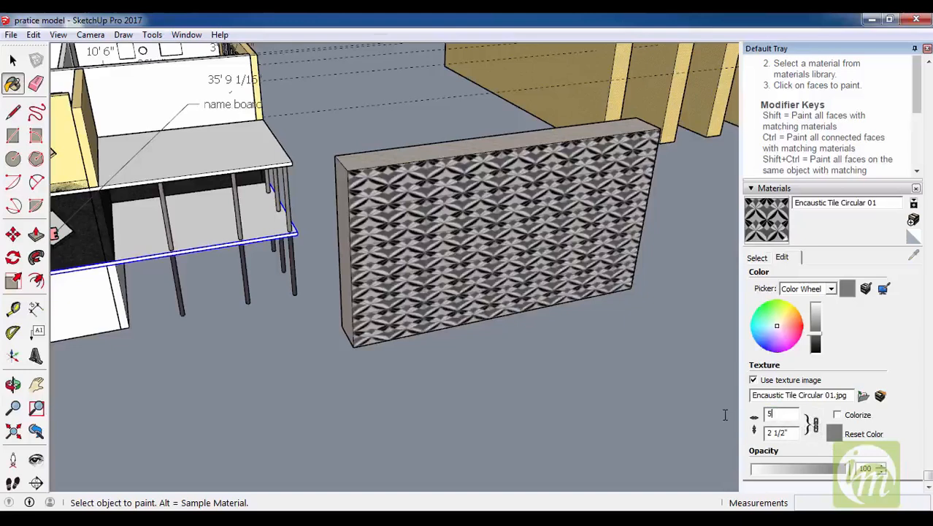
{"action": "key", "text": "Return"}
{"action": "mouse_move", "coordinate": [635, 322]}
{"action": "middle_mouse_down"}
{"action": "mouse_move", "coordinate": [577, 246]}
{"action": "mouse_move", "coordinate": [632, 299]}
{"action": "middle_mouse_up"}
{"action": "scroll", "coordinate": [746, 363], "scroll_direction": "down", "scroll_amount": 7}
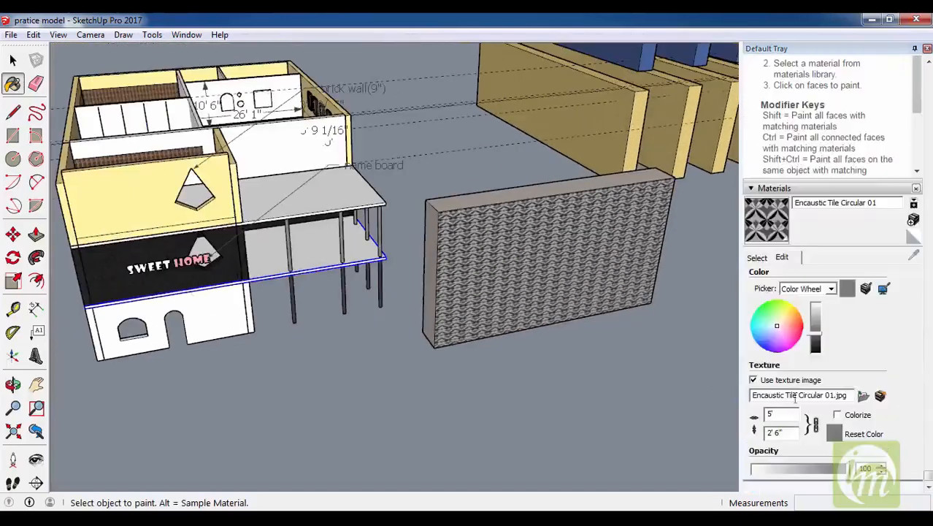
Set the tile texture's height to 5', unlock its aspect ratio and set its width to 5'.
{"action": "left_click", "coordinate": [791, 432]}
{"action": "type", "text": "5"}
{"action": "key", "text": "Return"}
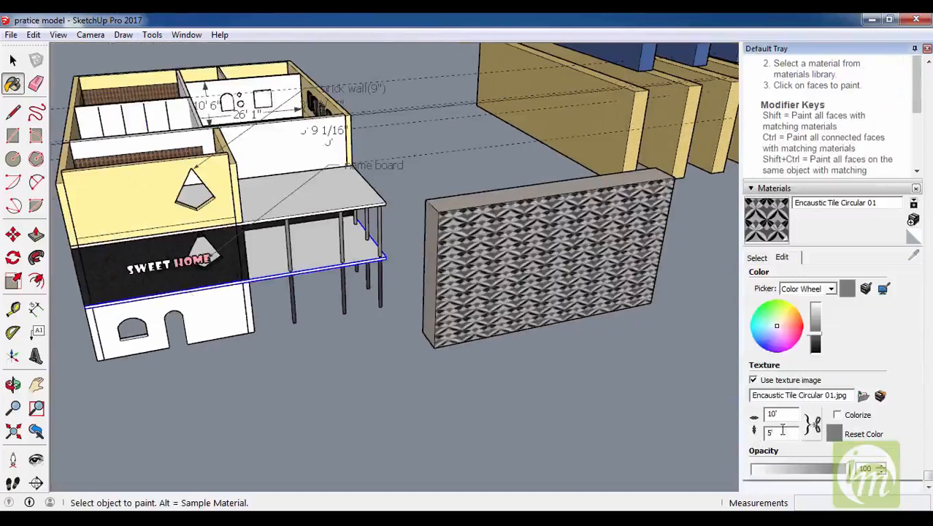
{"action": "type", "text": "5"}
{"action": "key", "text": "Return"}
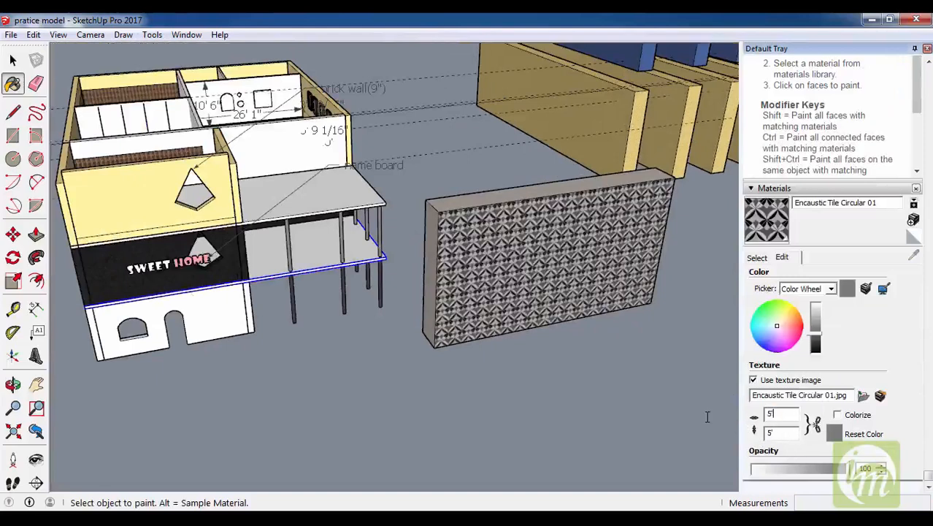
{"action": "scroll", "coordinate": [610, 246], "scroll_direction": "up", "scroll_amount": 2}
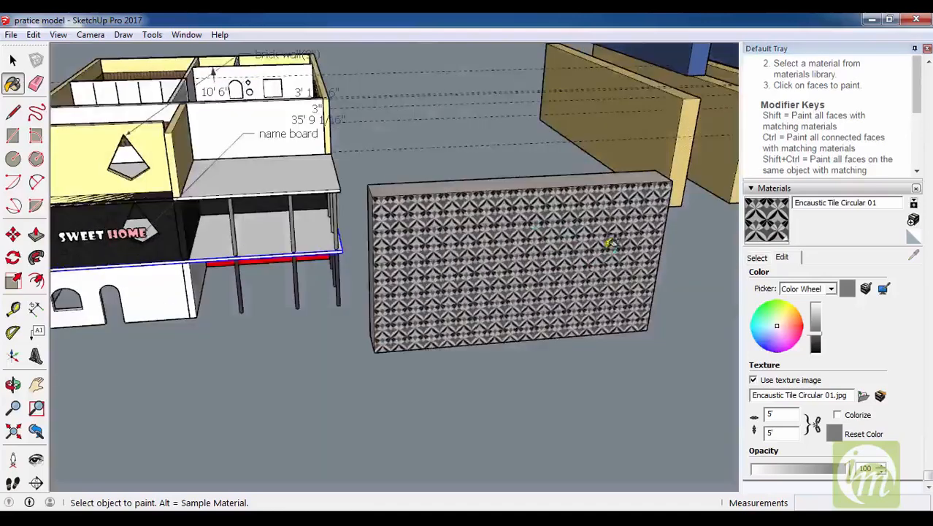
Try darkening the tile material on the freestanding wall and reset its color.
{"action": "scroll", "coordinate": [551, 241], "scroll_direction": "up", "scroll_amount": 4}
{"action": "middle_click_drag", "start_coordinate": [551, 241], "coordinate": [606, 335]}
{"action": "scroll", "coordinate": [606, 337], "scroll_direction": "down", "scroll_amount": 3}
{"action": "middle_click_drag", "start_coordinate": [447, 291], "coordinate": [438, 266]}
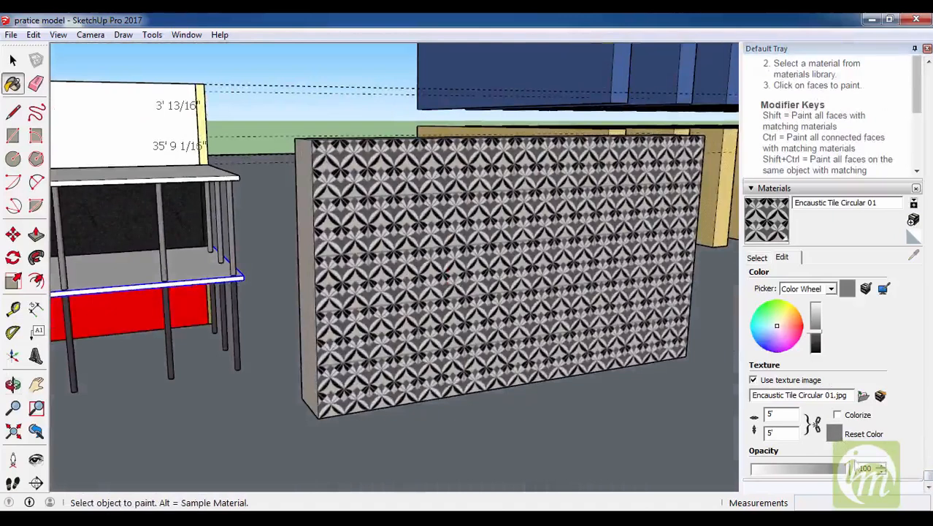
{"action": "left_click_drag", "start_coordinate": [818, 338], "coordinate": [817, 350]}
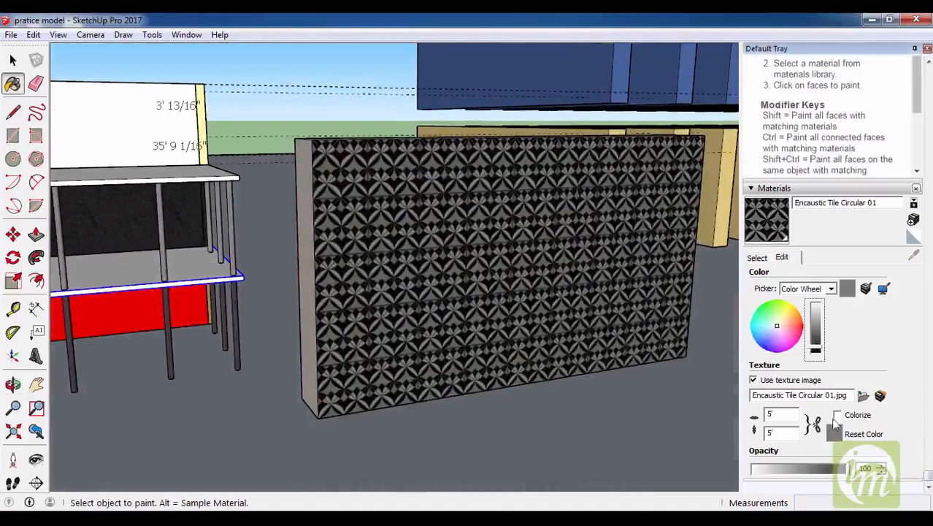
{"action": "left_click", "coordinate": [834, 434]}
{"action": "middle_click_drag", "start_coordinate": [590, 235], "coordinate": [558, 284]}
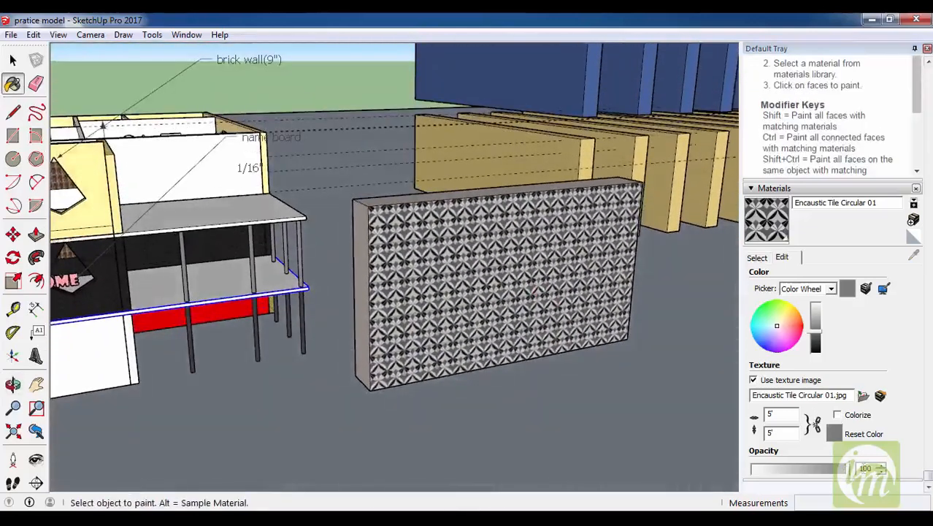
Reduce the tile material's opacity to 87 and leave the Paint Bucket.
{"action": "left_click_drag", "start_coordinate": [851, 471], "coordinate": [821, 467]}
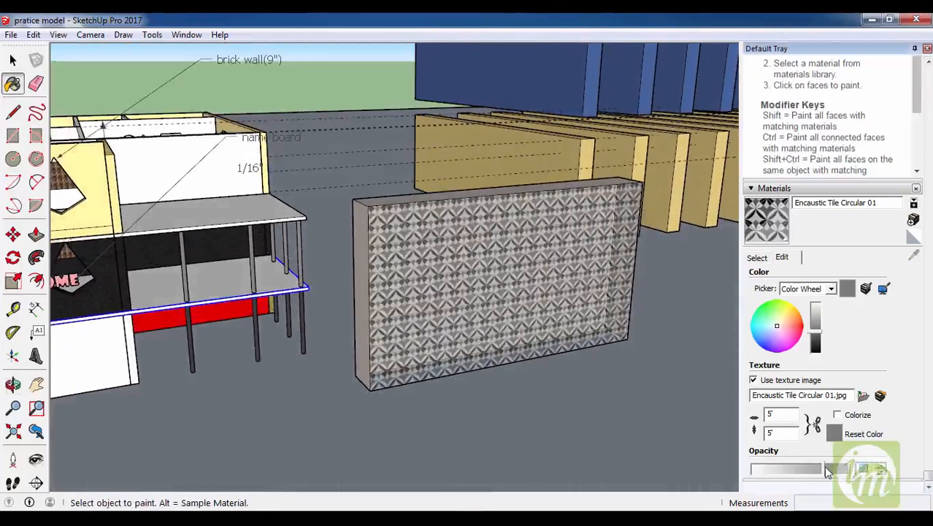
{"action": "key", "text": "space"}
{"action": "scroll", "coordinate": [656, 396], "scroll_direction": "down", "scroll_amount": 5}
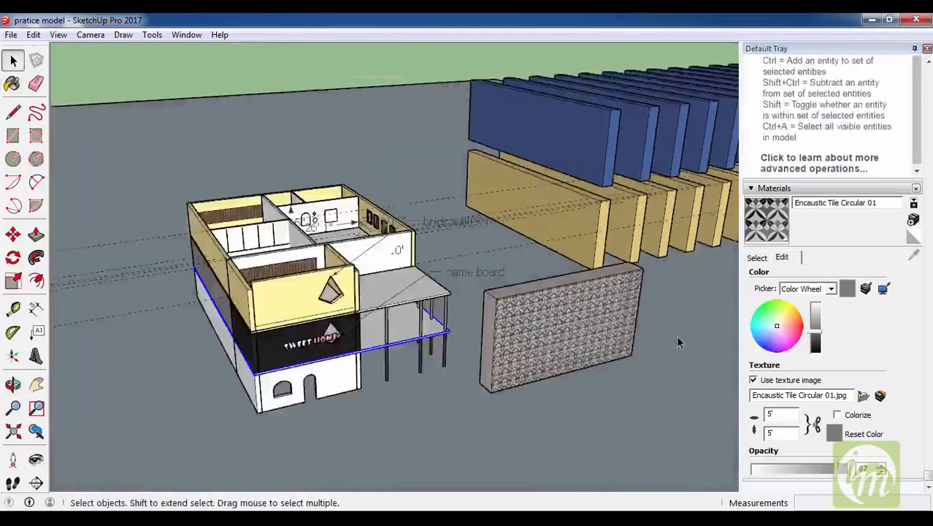
Examine the house front with its SWEET HOME name board, kite-shaped opening and arched openings.
{"action": "scroll", "coordinate": [679, 343], "scroll_direction": "down", "scroll_amount": 3}
{"action": "middle_click_drag", "start_coordinate": [394, 336], "coordinate": [302, 377]}
{"action": "scroll", "coordinate": [358, 355], "scroll_direction": "up", "scroll_amount": 6}
{"action": "scroll", "coordinate": [482, 355], "scroll_direction": "up", "scroll_amount": 2}
{"action": "middle_click_drag", "start_coordinate": [325, 292], "coordinate": [369, 204]}
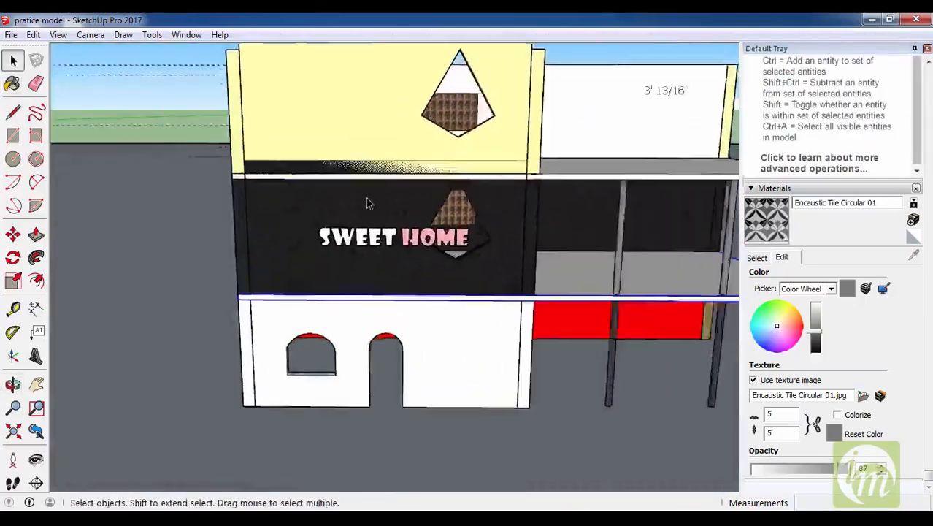
{"action": "scroll", "coordinate": [369, 204], "scroll_direction": "up", "scroll_amount": 2}
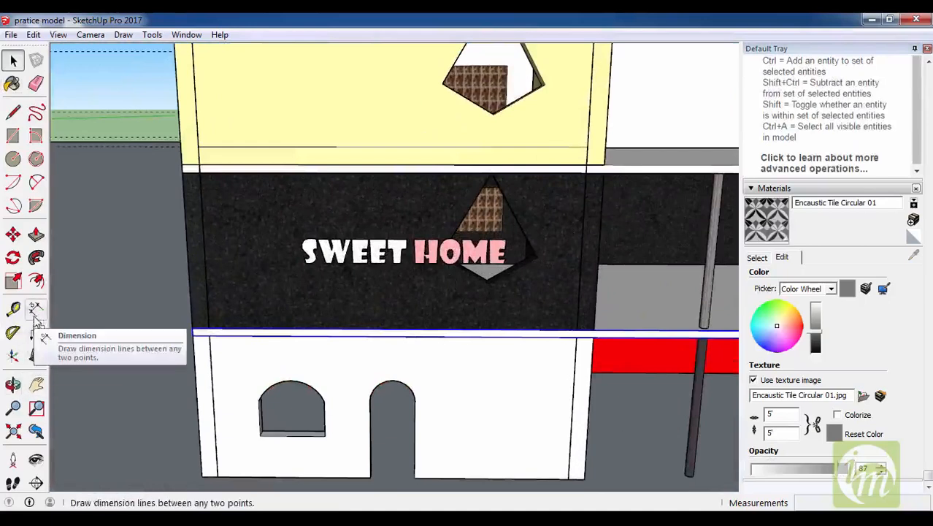
{"action": "scroll", "coordinate": [333, 389], "scroll_direction": "down", "scroll_amount": 2}
{"action": "middle_click_drag", "start_coordinate": [333, 389], "coordinate": [410, 437]}
{"action": "scroll", "coordinate": [410, 437], "scroll_direction": "up", "scroll_amount": 10}
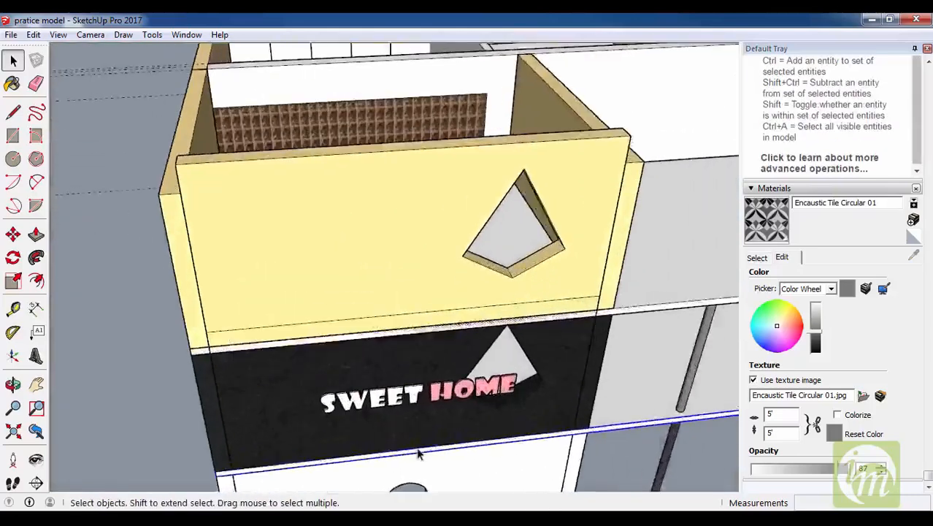
{"action": "scroll", "coordinate": [321, 428], "scroll_direction": "down", "scroll_amount": 6}
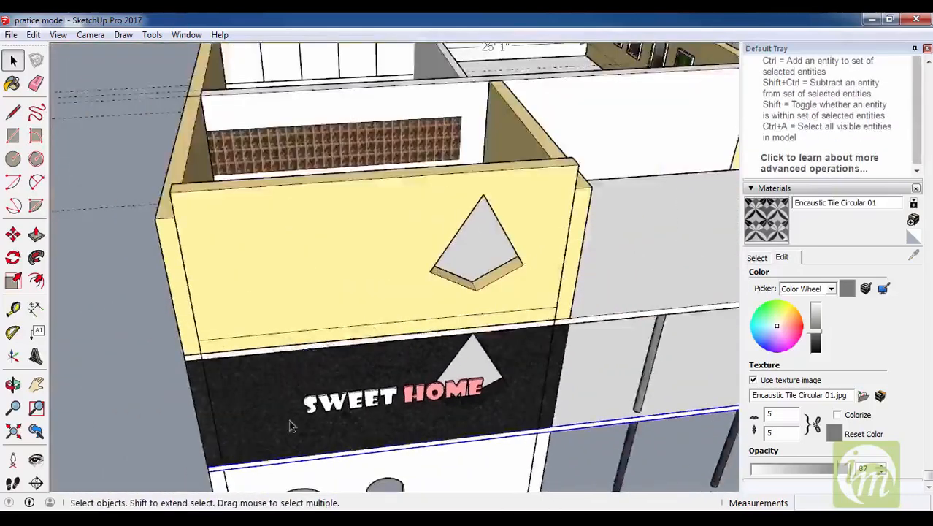
Examine the front of the house with its brick wall and name board leader labels.
{"action": "middle_click_drag", "start_coordinate": [337, 427], "coordinate": [295, 507]}
{"action": "scroll", "coordinate": [434, 155], "scroll_direction": "up", "scroll_amount": 4}
{"action": "middle_click_drag", "start_coordinate": [434, 154], "coordinate": [441, 89]}
{"action": "scroll", "coordinate": [462, 271], "scroll_direction": "down", "scroll_amount": 4}
{"action": "middle_click_drag", "start_coordinate": [462, 271], "coordinate": [429, 214]}
{"action": "scroll", "coordinate": [420, 227], "scroll_direction": "down", "scroll_amount": 2}
{"action": "scroll", "coordinate": [423, 215], "scroll_direction": "up", "scroll_amount": 2}
{"action": "scroll", "coordinate": [429, 214], "scroll_direction": "down", "scroll_amount": 2}
{"action": "middle_click_drag", "start_coordinate": [457, 247], "coordinate": [453, 239]}
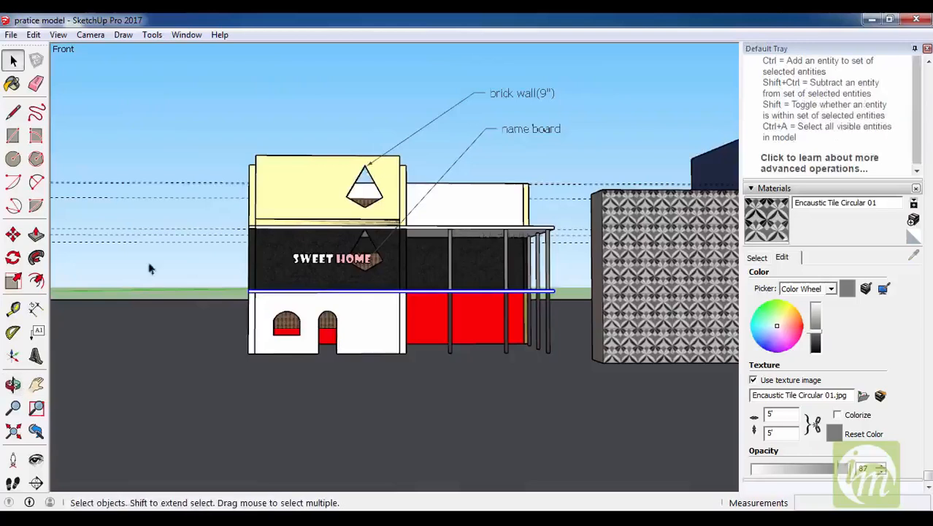
Attach a leader text label reading "grfv" to the outer upper corner of the yellow front wall.
{"action": "left_click", "coordinate": [37, 331]}
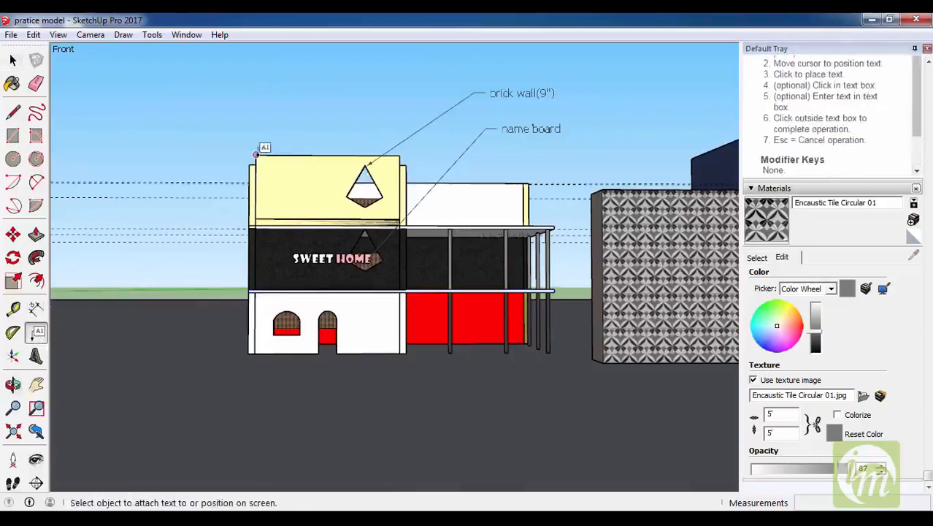
{"action": "left_click", "coordinate": [256, 154]}
{"action": "left_click", "coordinate": [378, 76]}
{"action": "type", "text": "grfv"}
{"action": "left_click", "coordinate": [430, 103]}
Dimension the height of the plain strip below the tile band on the rear room's back wall.
{"action": "middle_click_drag", "start_coordinate": [550, 162], "coordinate": [398, 488]}
{"action": "scroll", "coordinate": [504, 209], "scroll_direction": "up", "scroll_amount": 6}
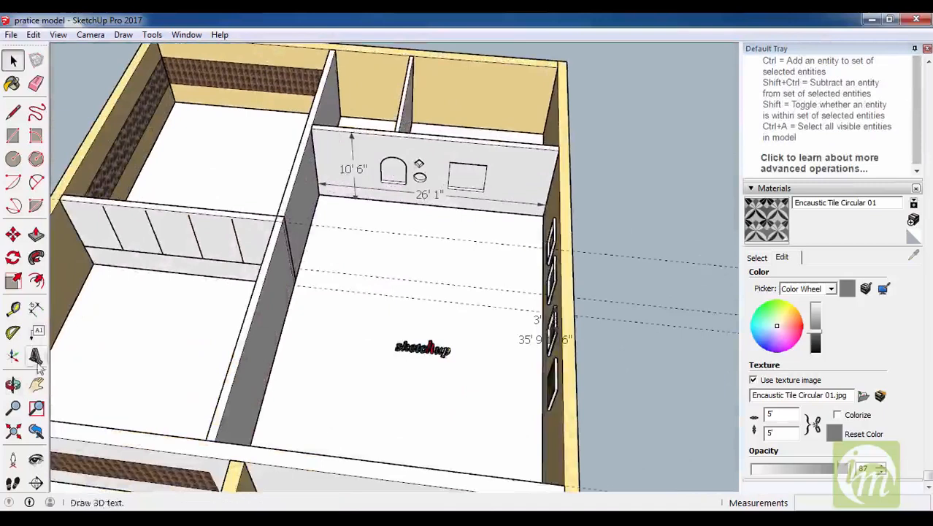
{"action": "left_click", "coordinate": [35, 309]}
{"action": "scroll", "coordinate": [345, 196], "scroll_direction": "up", "scroll_amount": 3}
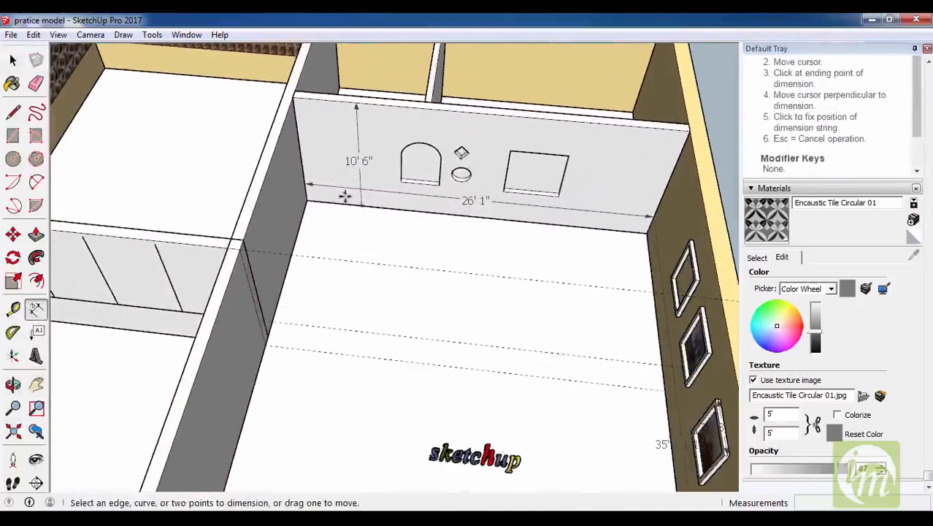
{"action": "left_click", "coordinate": [306, 200]}
{"action": "key", "text": "Escape"}
{"action": "scroll", "coordinate": [651, 227], "scroll_direction": "down", "scroll_amount": 5}
{"action": "scroll", "coordinate": [208, 129], "scroll_direction": "up", "scroll_amount": 6}
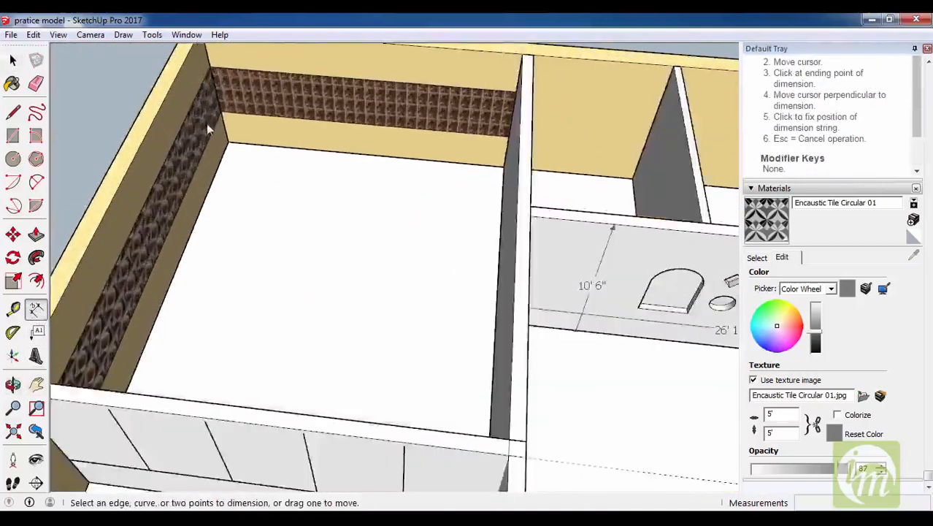
{"action": "middle_click_drag", "start_coordinate": [208, 129], "coordinate": [298, 125]}
{"action": "scroll", "coordinate": [245, 172], "scroll_direction": "up", "scroll_amount": 3}
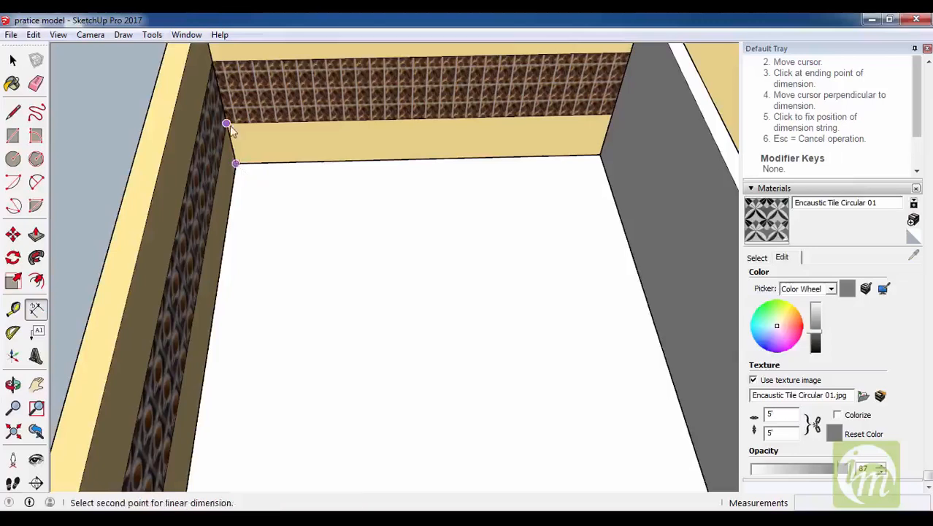
{"action": "left_click", "coordinate": [286, 132]}
{"action": "key", "text": "space"}
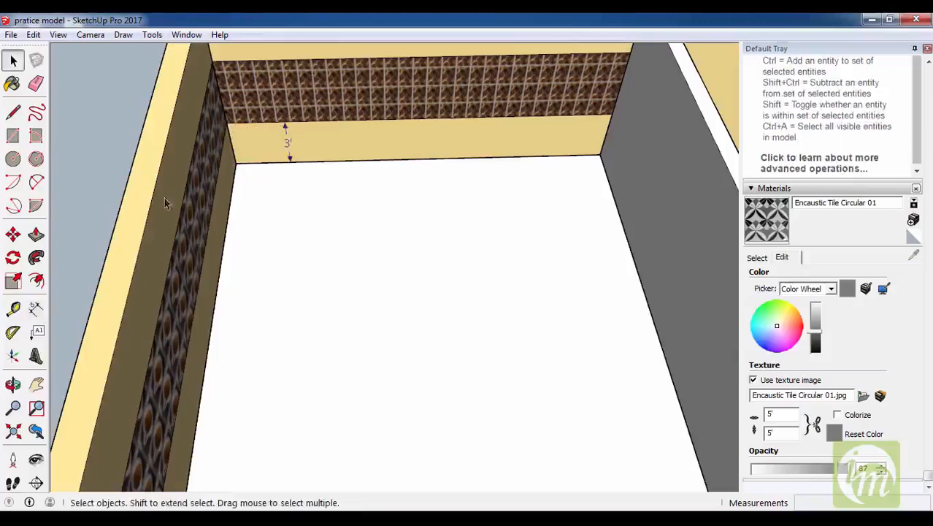
{"action": "left_click", "coordinate": [37, 308]}
{"action": "scroll", "coordinate": [241, 175], "scroll_direction": "down", "scroll_amount": 5}
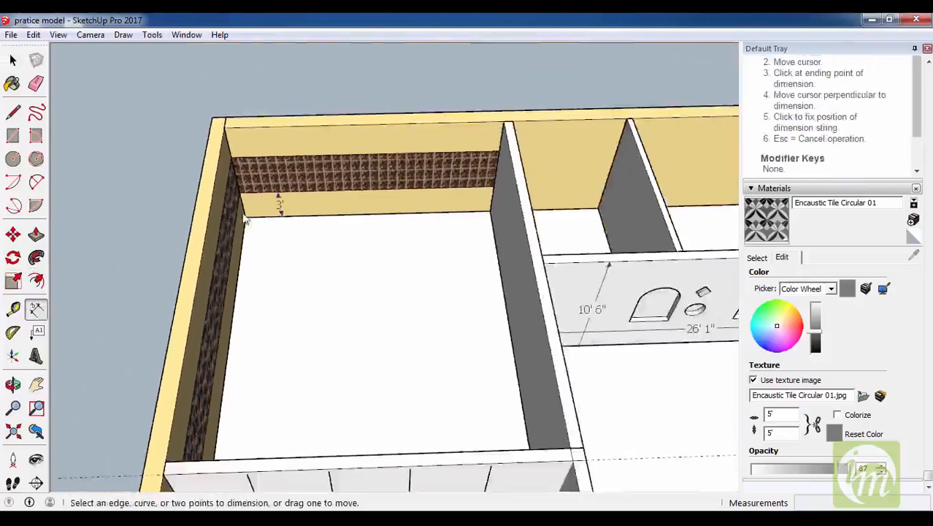
{"action": "scroll", "coordinate": [248, 179], "scroll_direction": "up", "scroll_amount": 5}
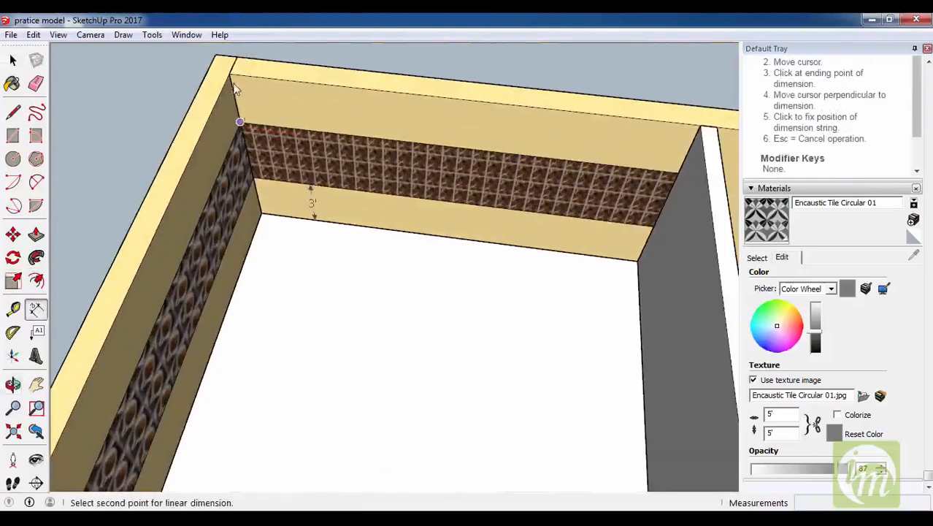
{"action": "key", "text": "Escape"}
{"action": "scroll", "coordinate": [438, 147], "scroll_direction": "down", "scroll_amount": 2}
{"action": "middle_click_drag", "start_coordinate": [350, 256], "coordinate": [379, 190]}
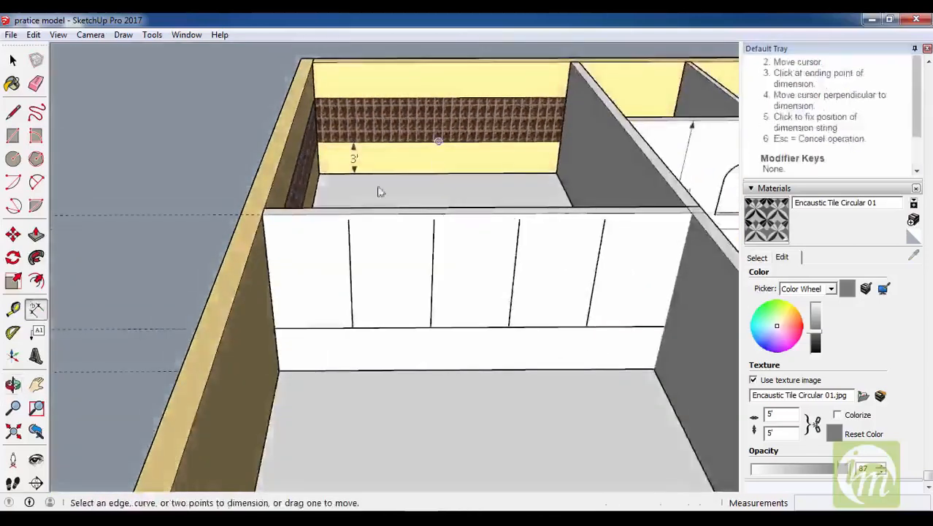
{"action": "key", "text": "space"}
Examine the rooms with their panelled and tiled walls, and the dimensions and labels across the house.
{"action": "scroll", "coordinate": [347, 206], "scroll_direction": "down", "scroll_amount": 3}
{"action": "middle_click_drag", "start_coordinate": [337, 220], "coordinate": [314, 219]}
{"action": "scroll", "coordinate": [343, 270], "scroll_direction": "down", "scroll_amount": 3}
{"action": "scroll", "coordinate": [336, 277], "scroll_direction": "down", "scroll_amount": 2}
{"action": "scroll", "coordinate": [314, 211], "scroll_direction": "up", "scroll_amount": 10}
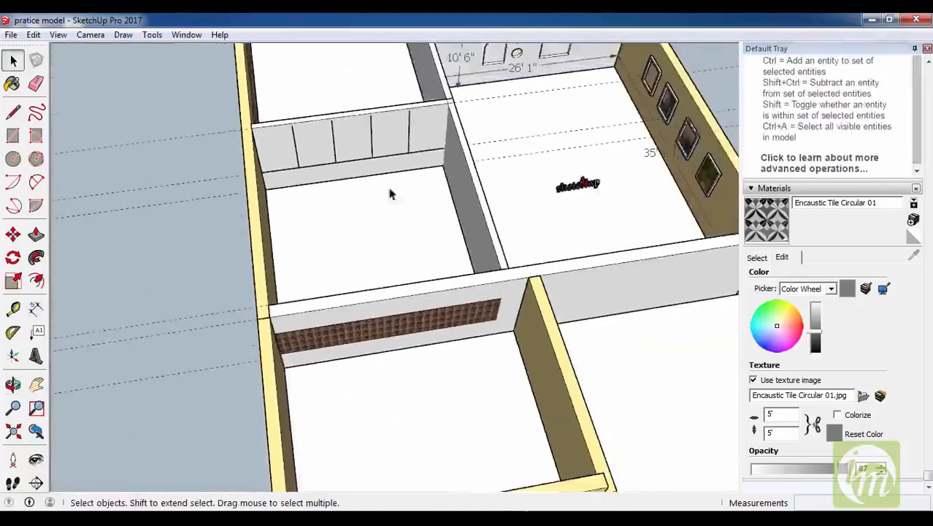
{"action": "scroll", "coordinate": [317, 186], "scroll_direction": "down", "scroll_amount": 5}
{"action": "middle_click_drag", "start_coordinate": [317, 186], "coordinate": [336, 269]}
{"action": "scroll", "coordinate": [379, 186], "scroll_direction": "down", "scroll_amount": 2}
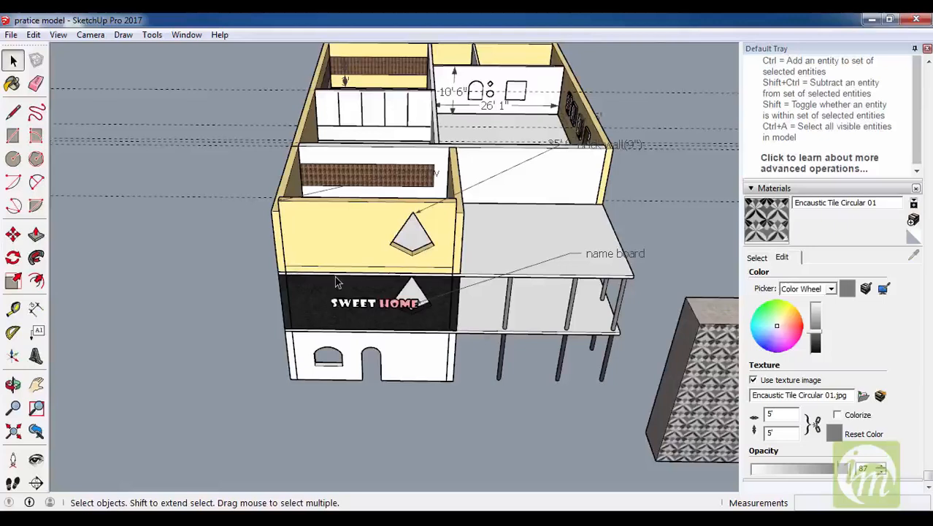
Examine the kite-shaped opening in the front wall and the tile band seen through it.
{"action": "scroll", "coordinate": [474, 173], "scroll_direction": "up", "scroll_amount": 3}
{"action": "middle_click_drag", "start_coordinate": [320, 380], "coordinate": [482, 241]}
{"action": "scroll", "coordinate": [452, 171], "scroll_direction": "up", "scroll_amount": 3}
{"action": "scroll", "coordinate": [447, 210], "scroll_direction": "down", "scroll_amount": 4}
{"action": "scroll", "coordinate": [503, 245], "scroll_direction": "down", "scroll_amount": 2}
{"action": "key", "text": "F"}
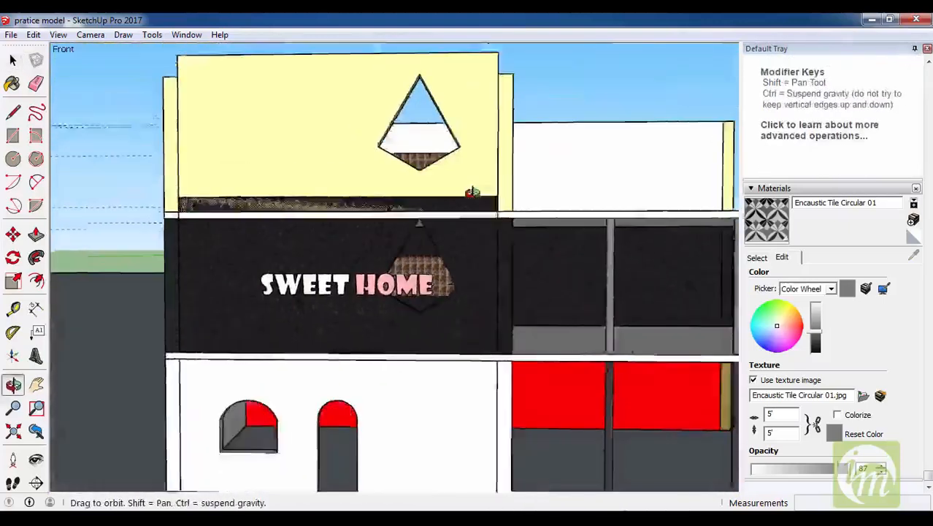
{"action": "scroll", "coordinate": [490, 247], "scroll_direction": "up", "scroll_amount": 5}
{"action": "scroll", "coordinate": [482, 248], "scroll_direction": "down", "scroll_amount": 1}
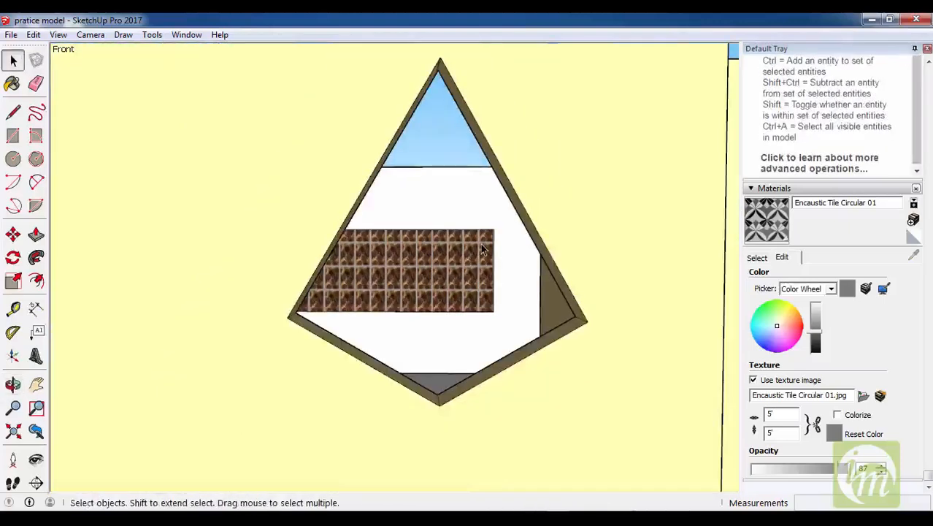
{"action": "scroll", "coordinate": [481, 244], "scroll_direction": "down", "scroll_amount": 3}
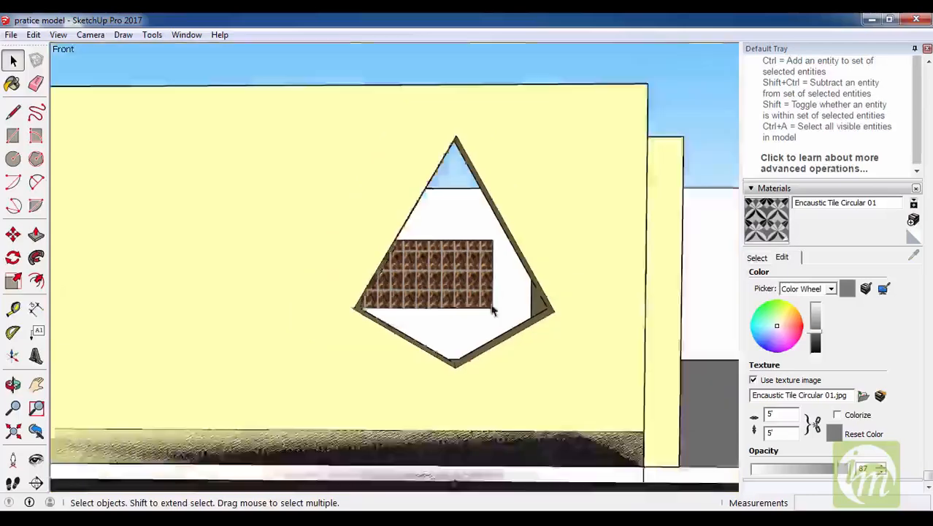